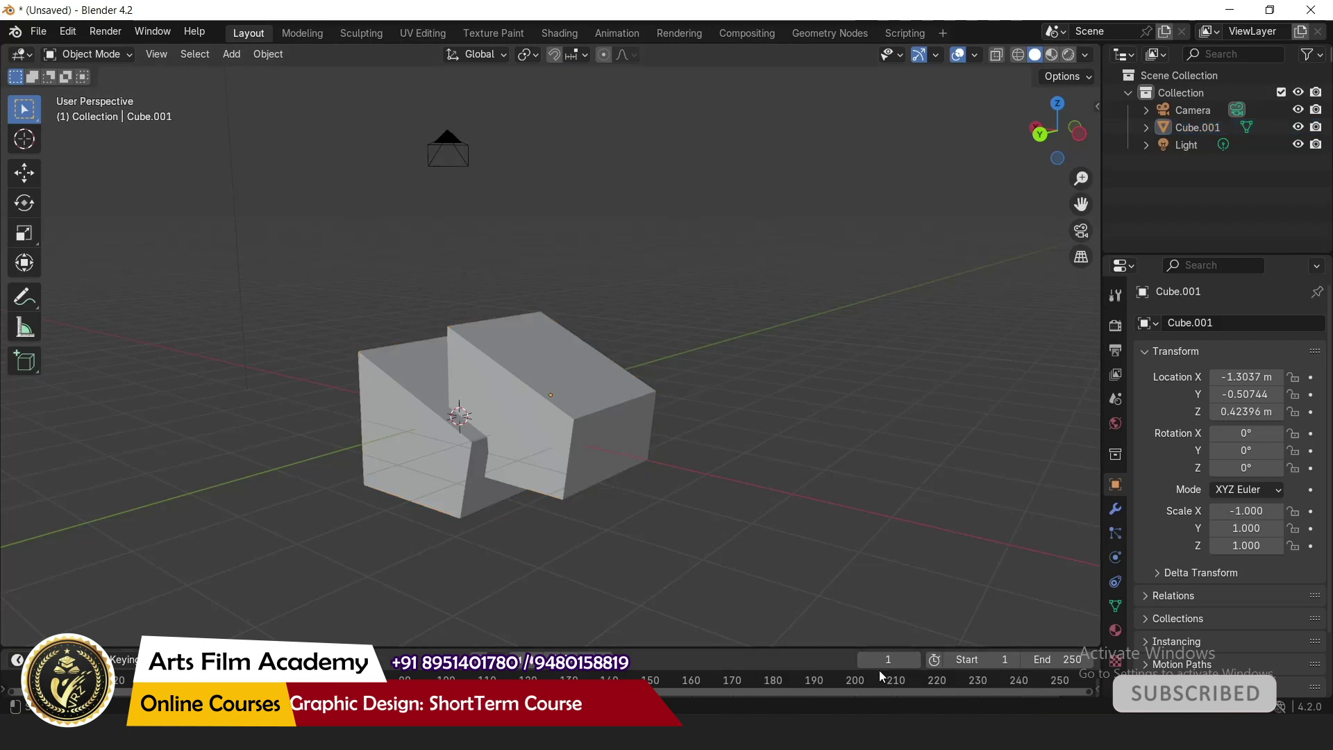
Switch to WordPad and highlight Question 40 about enabling grid snapping, followed by its answer
{"action": "left_click", "coordinate": [972, 729]}
{"action": "left_click", "coordinate": [446, 374]}
{"action": "left_click_drag", "start_coordinate": [450, 375], "coordinate": [1211, 377]}
{"action": "left_click_drag", "start_coordinate": [954, 402], "coordinate": [661, 425]}
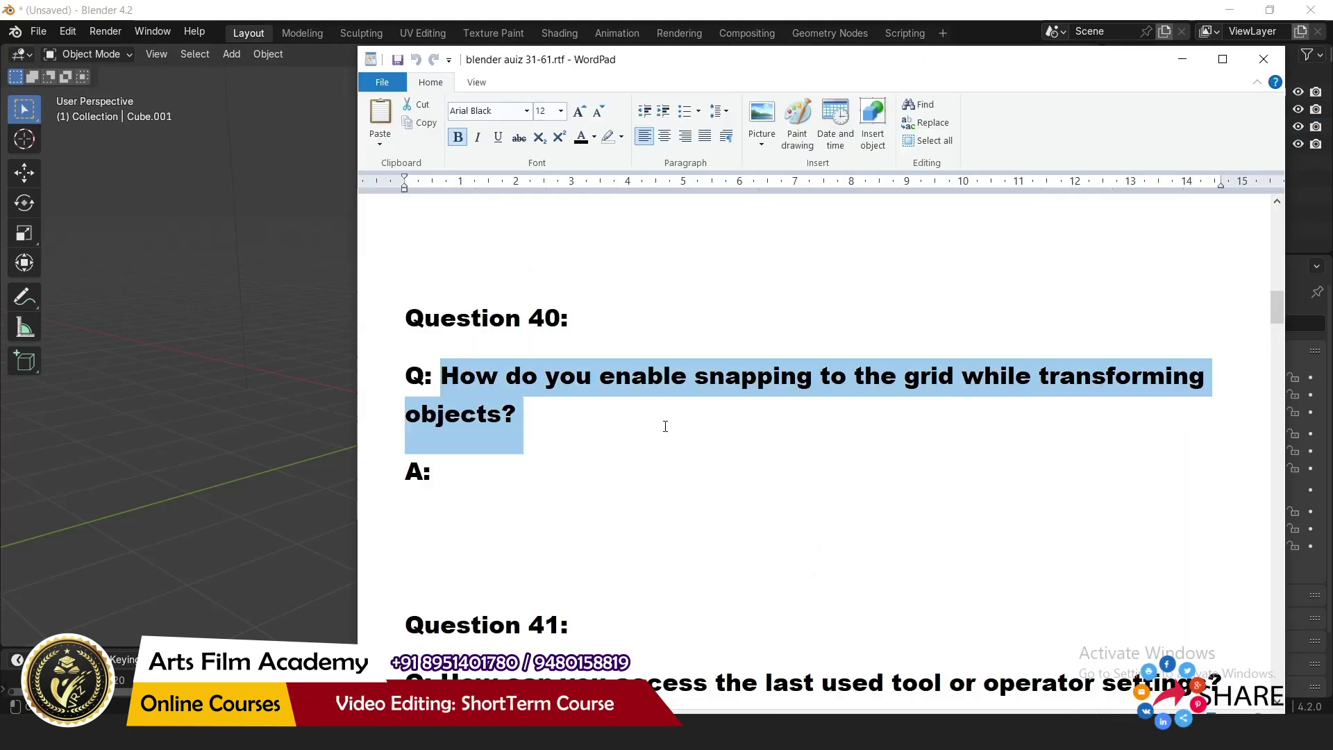
{"action": "left_click", "coordinate": [442, 479]}
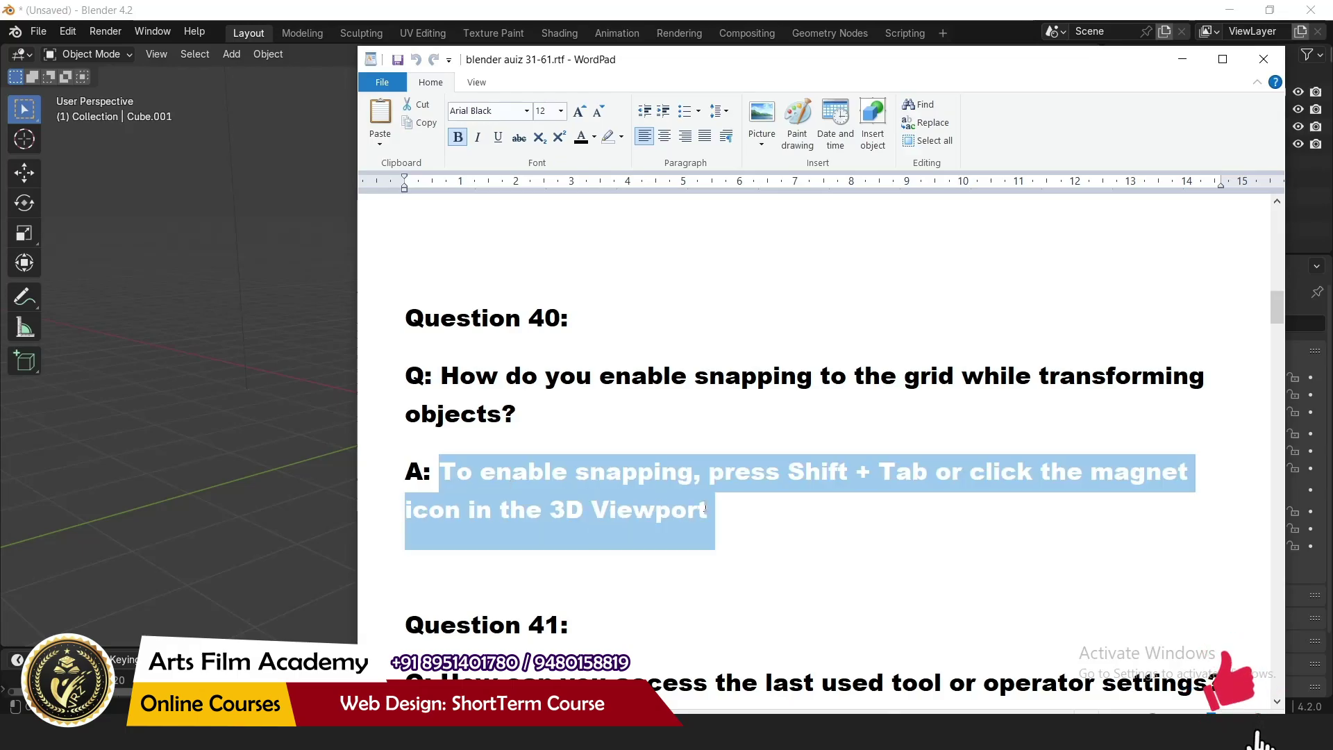
{"action": "left_click_drag", "start_coordinate": [705, 509], "coordinate": [915, 522]}
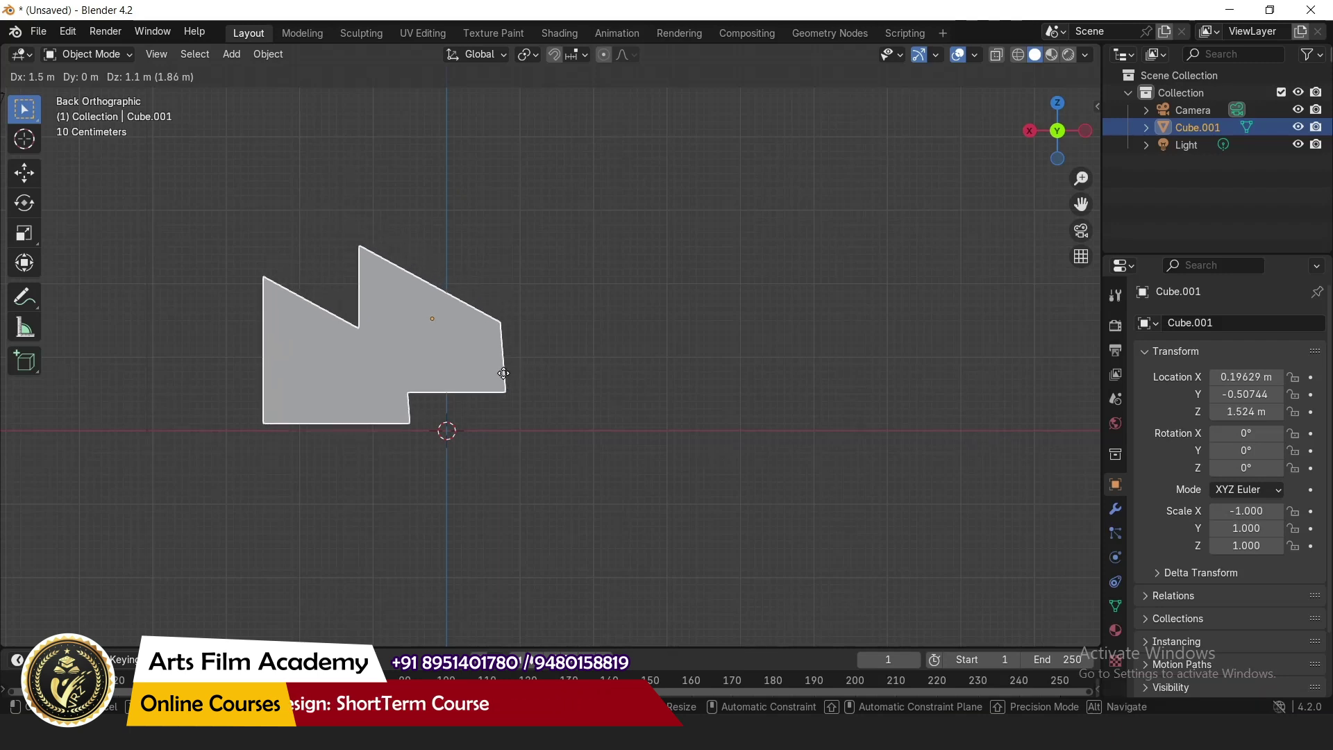
Switch to Blender, cancel the object's move, turn on snapping and view the snap target options
{"action": "right_click", "coordinate": [508, 380]}
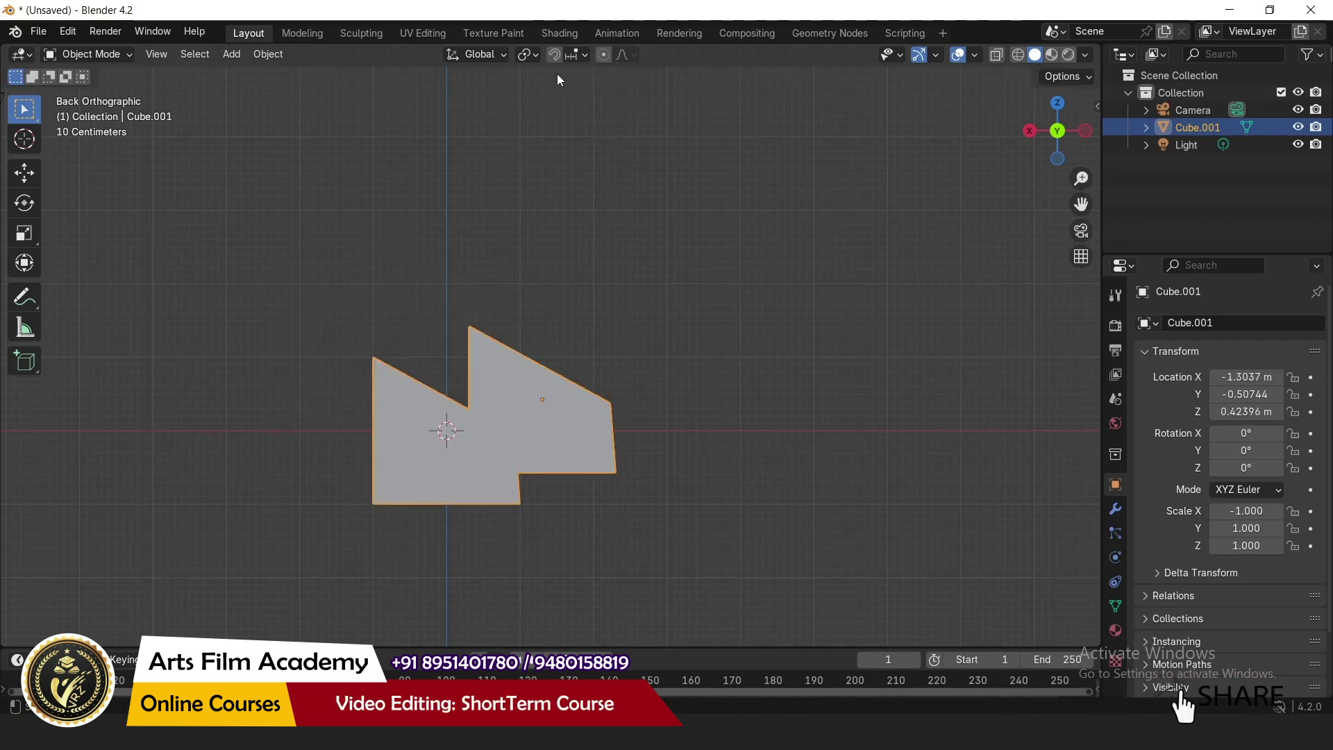
{"action": "left_click", "coordinate": [553, 55]}
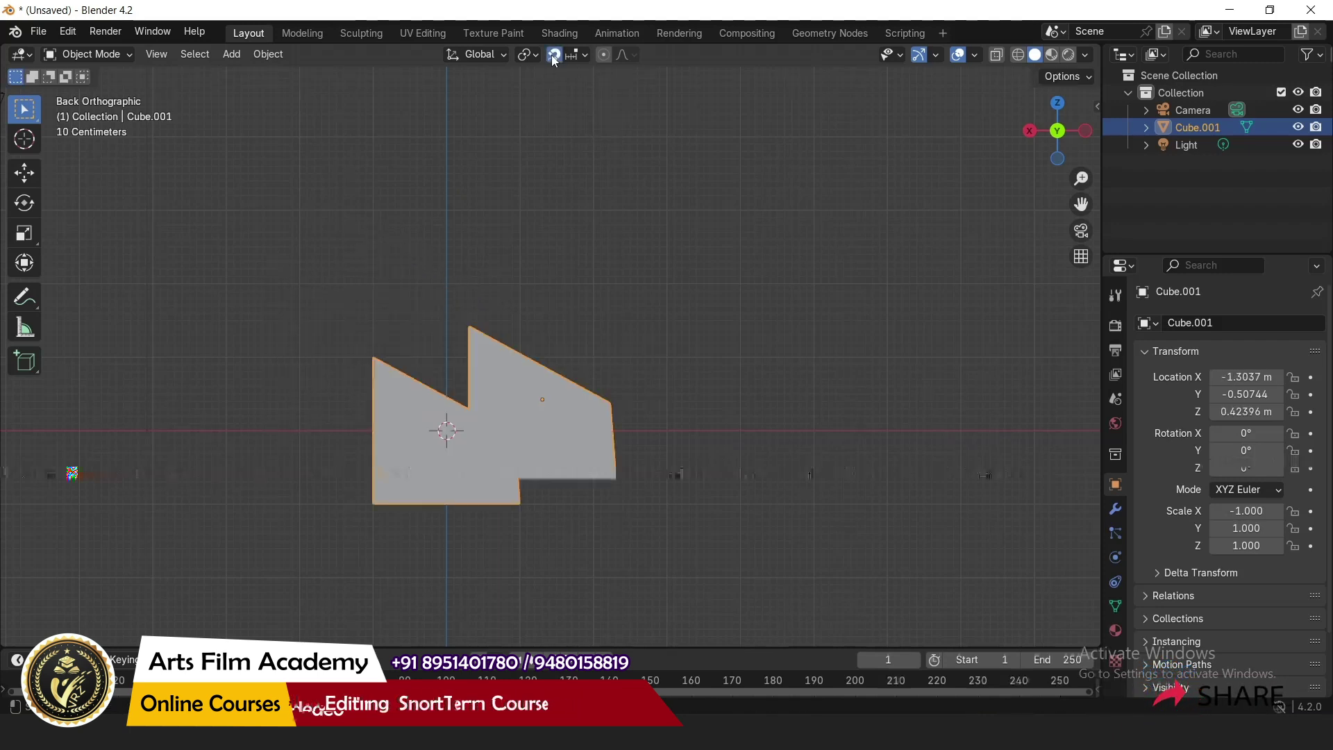
{"action": "left_click", "coordinate": [584, 56]}
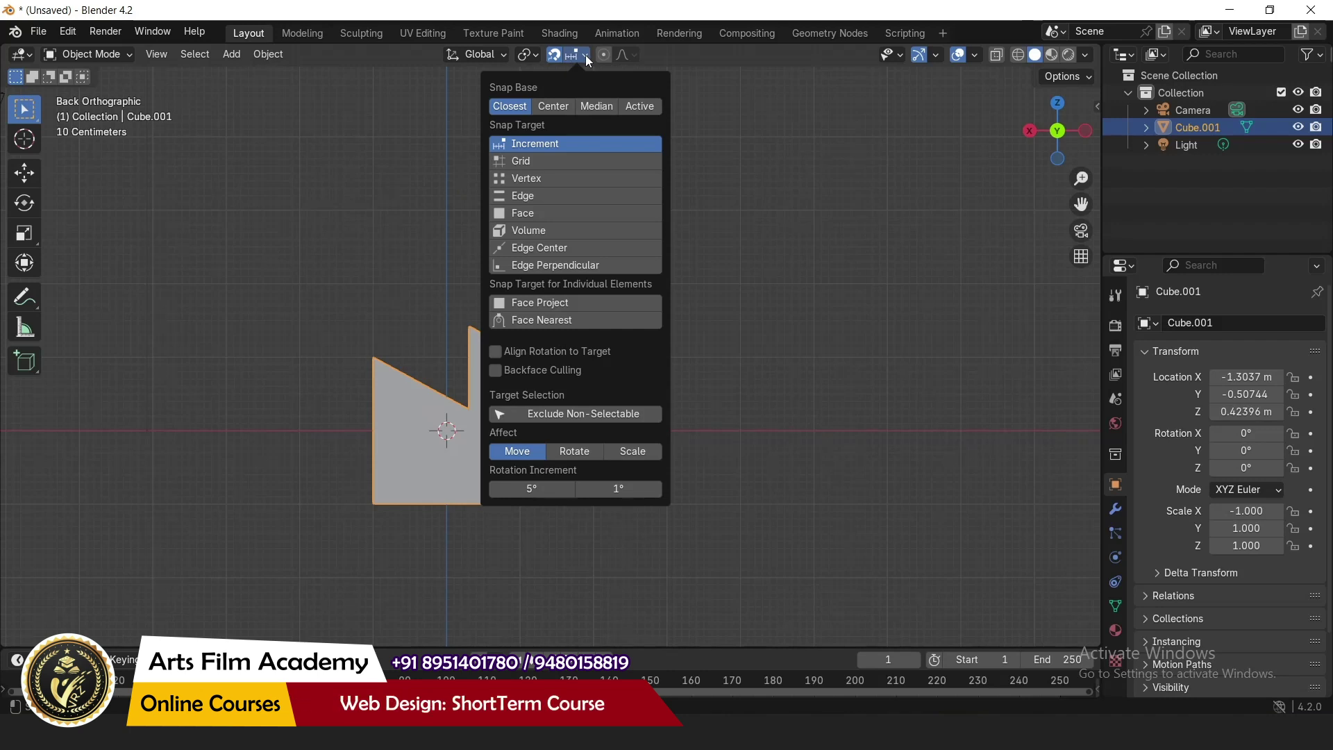
{"action": "left_click", "coordinate": [585, 56]}
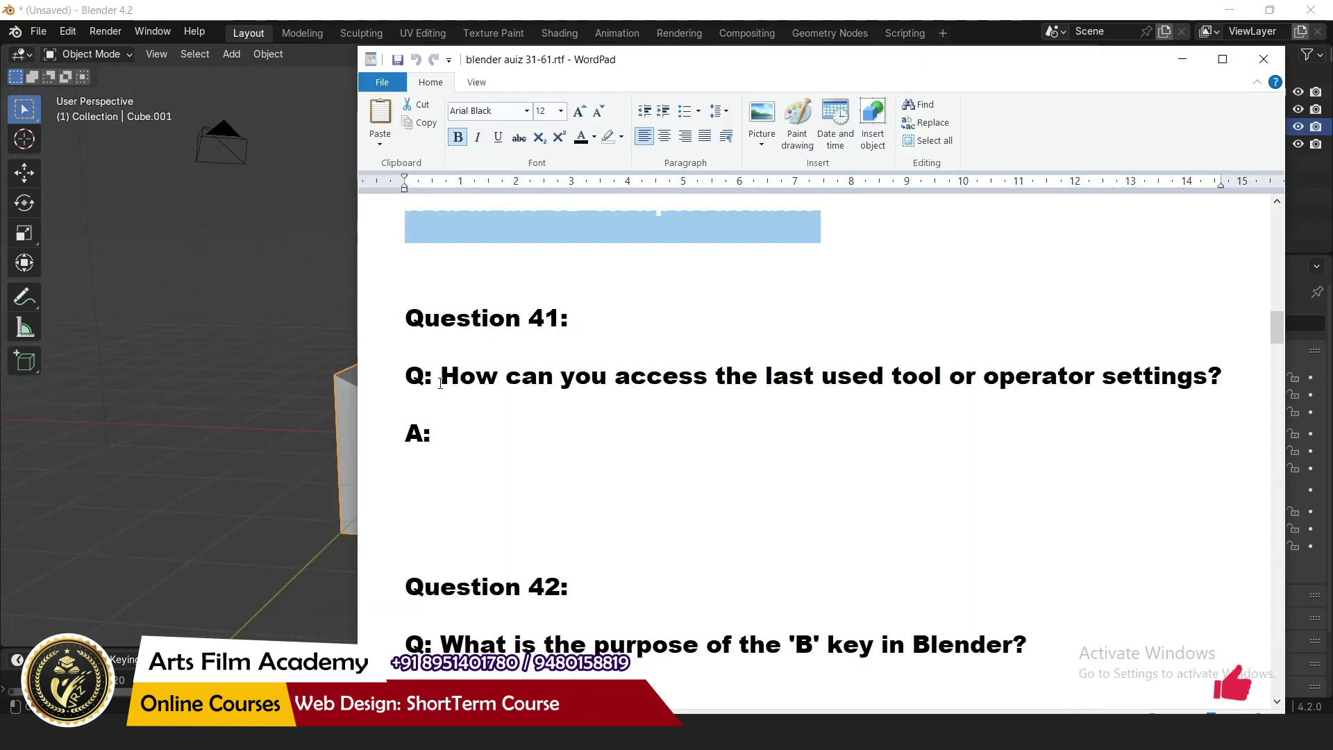
Switch to WordPad, highlight Question 41 about accessing the last used operator settings with its answer, and return to Blender
{"action": "left_click_drag", "start_coordinate": [441, 379], "coordinate": [1216, 375]}
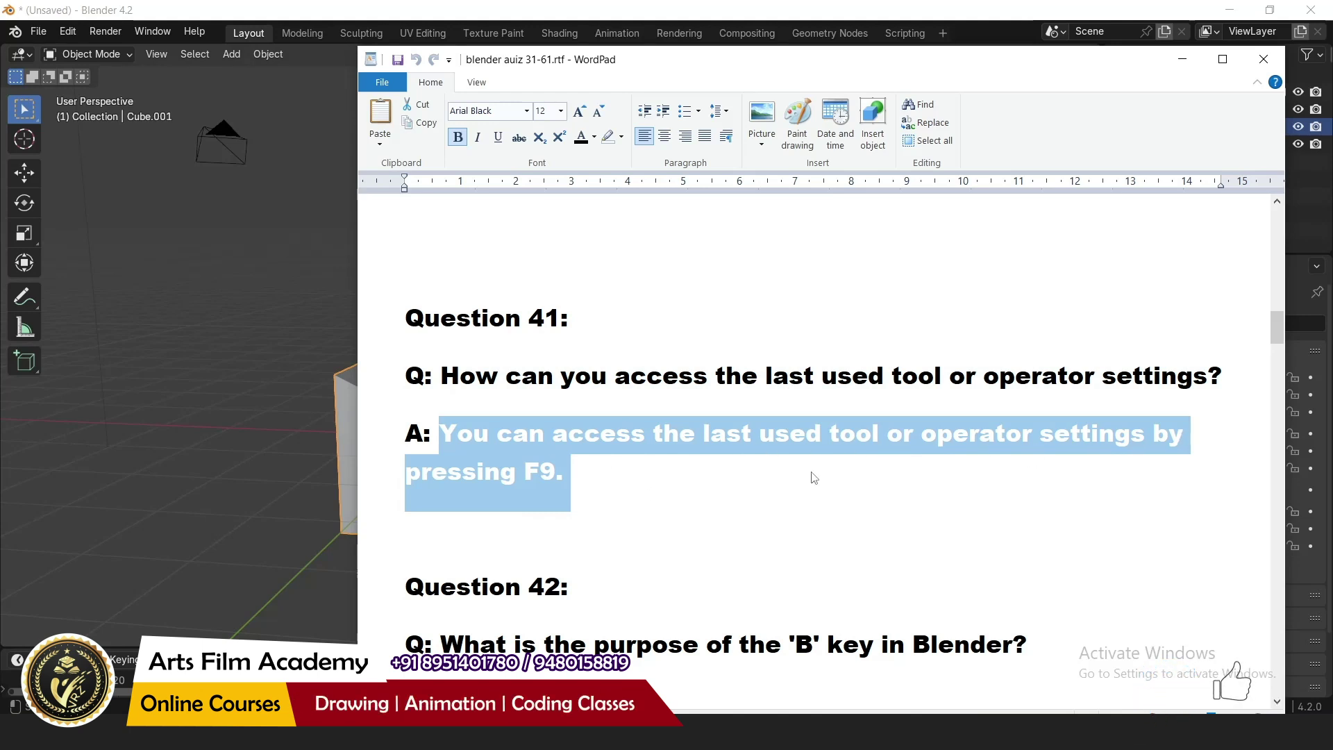
{"action": "left_click", "coordinate": [275, 476]}
{"action": "left_click", "coordinate": [461, 442]}
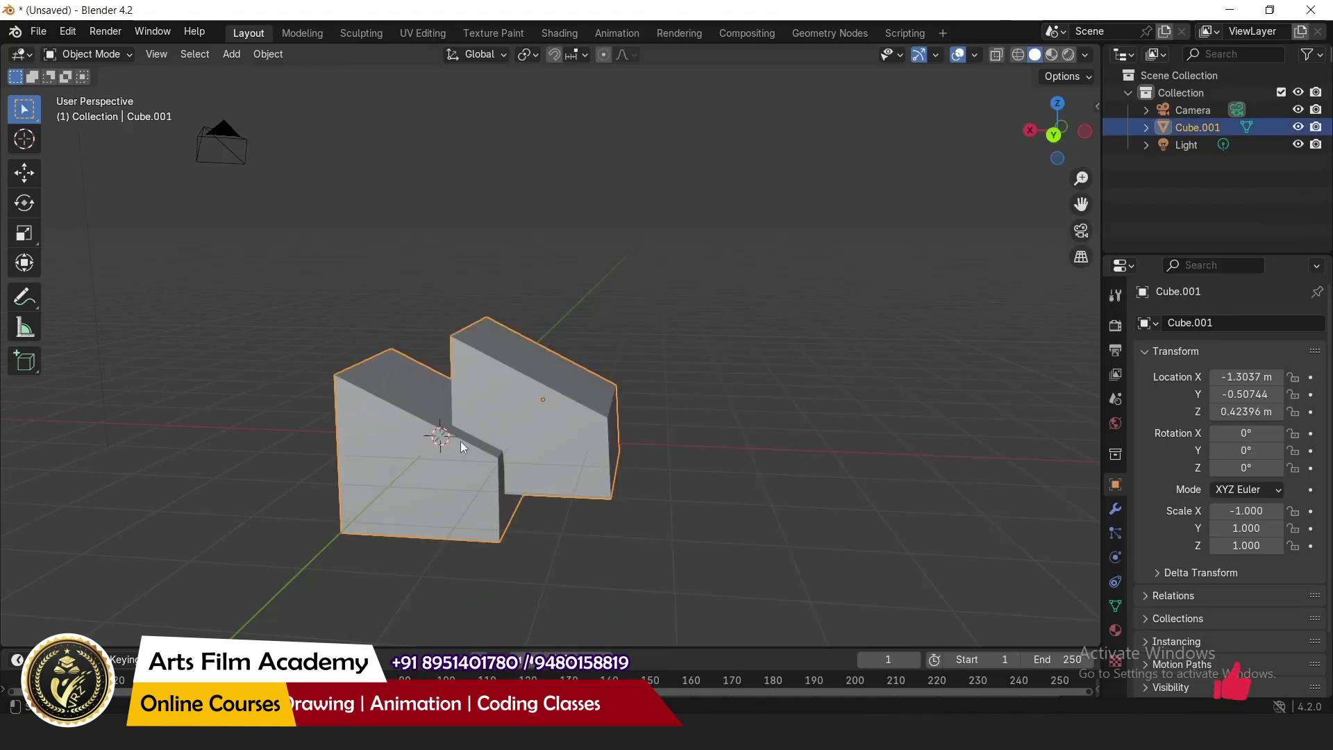
Start a new General file and discard the unsaved changes
{"action": "left_click", "coordinate": [39, 31]}
{"action": "mouse_move", "coordinate": [205, 47]}
{"action": "left_click", "coordinate": [253, 51]}
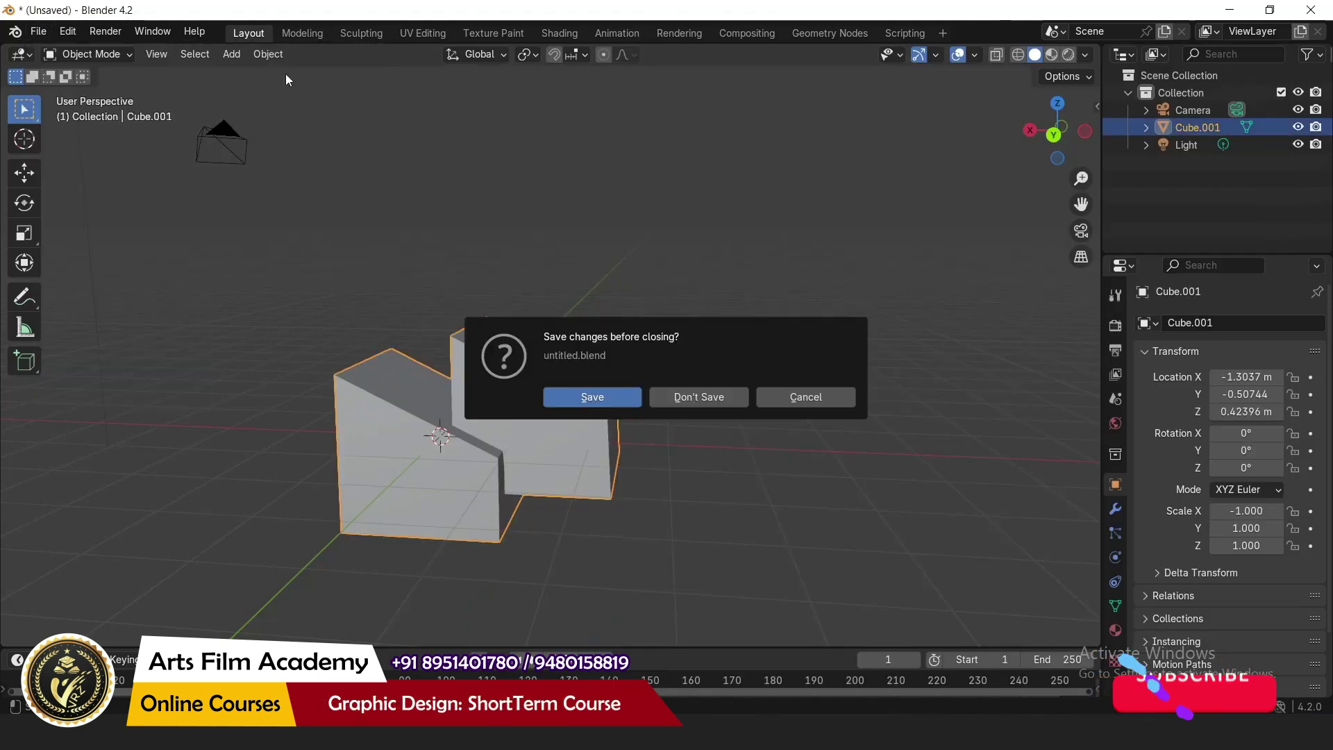
{"action": "left_click", "coordinate": [661, 399]}
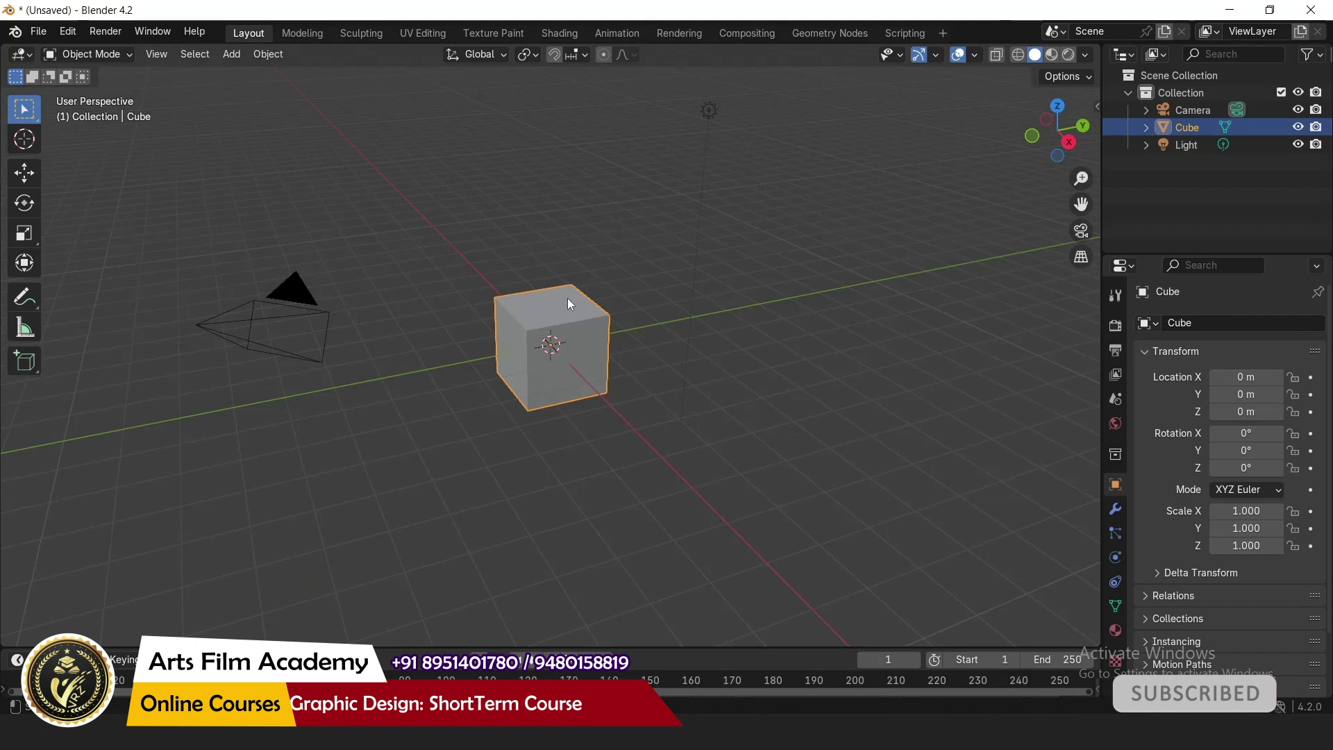
Delete the default cube and add a cylinder mesh in its place
{"action": "key", "text": "Delete"}
{"action": "left_click", "coordinate": [232, 54]}
{"action": "mouse_move", "coordinate": [334, 74]}
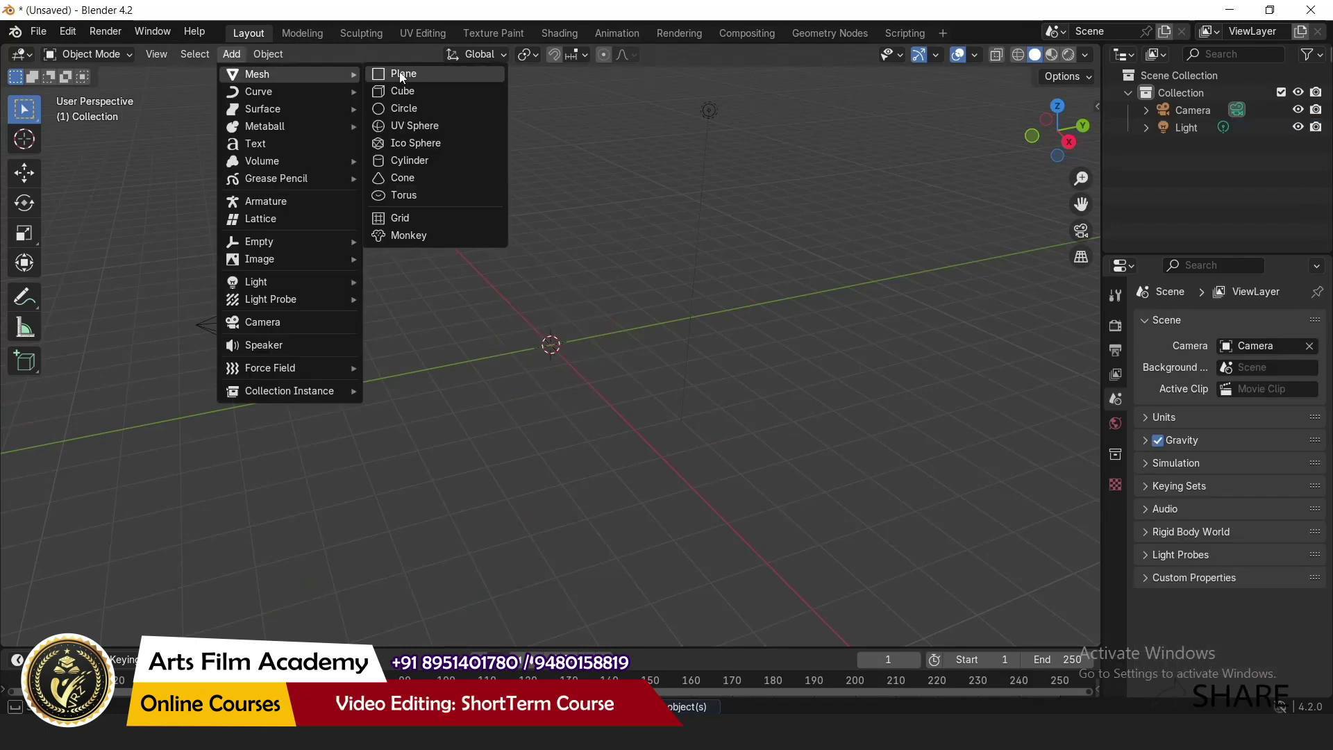
{"action": "left_click", "coordinate": [417, 161]}
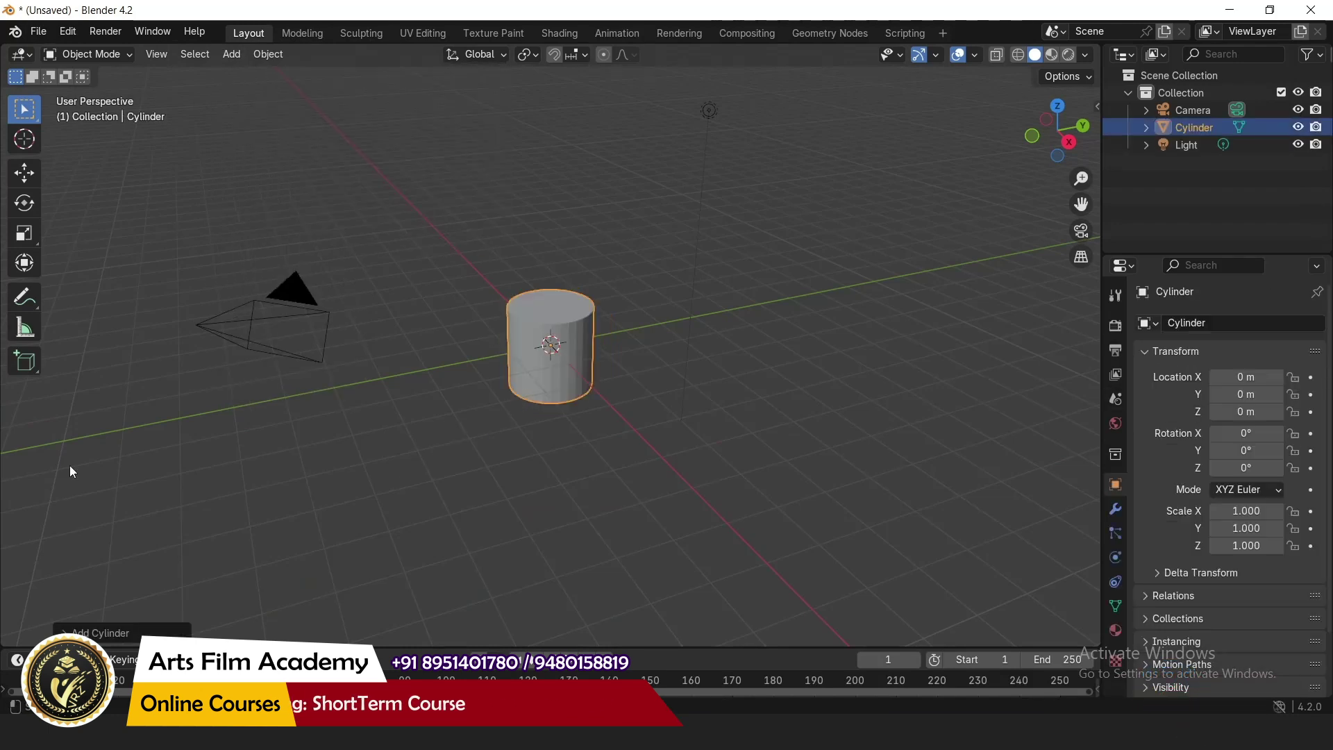
Set the new cylinder's vertices to 8 in its creation settings and deselect it
{"action": "left_click", "coordinate": [107, 636]}
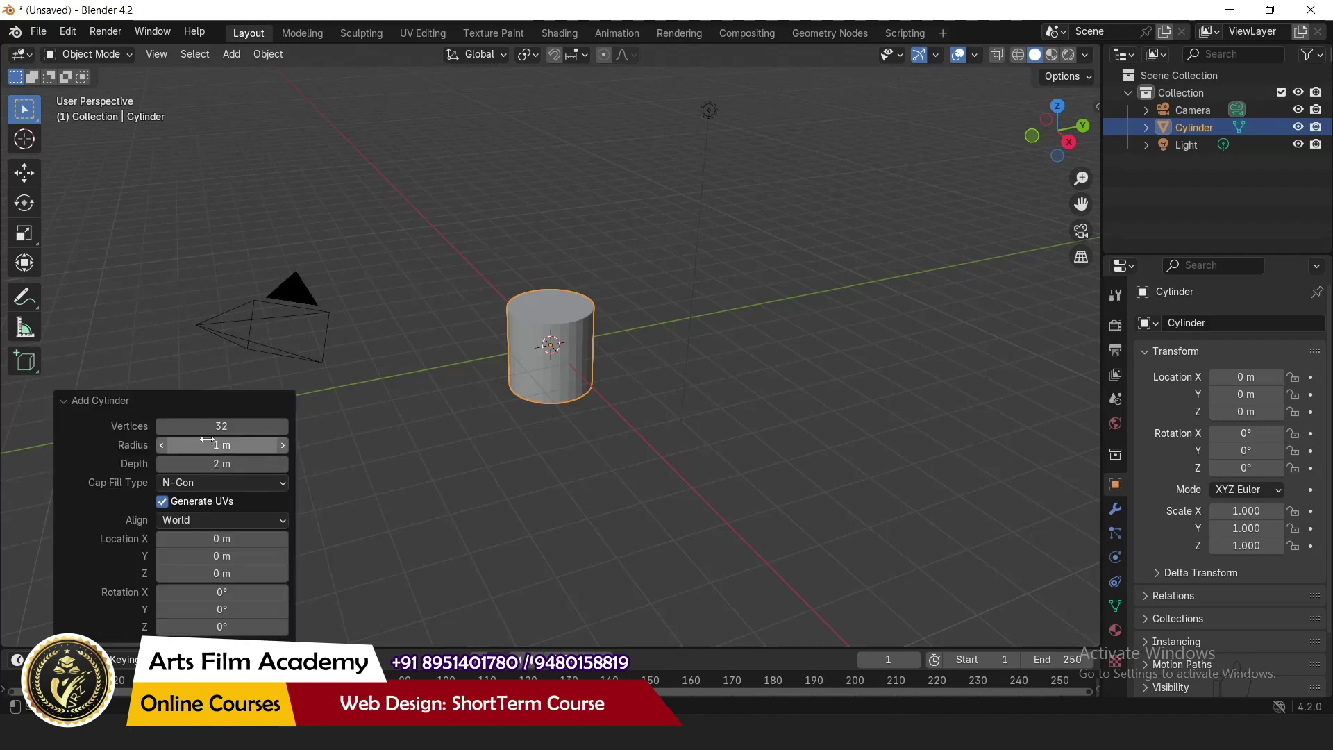
{"action": "left_click_drag", "start_coordinate": [201, 426], "coordinate": [175, 427]}
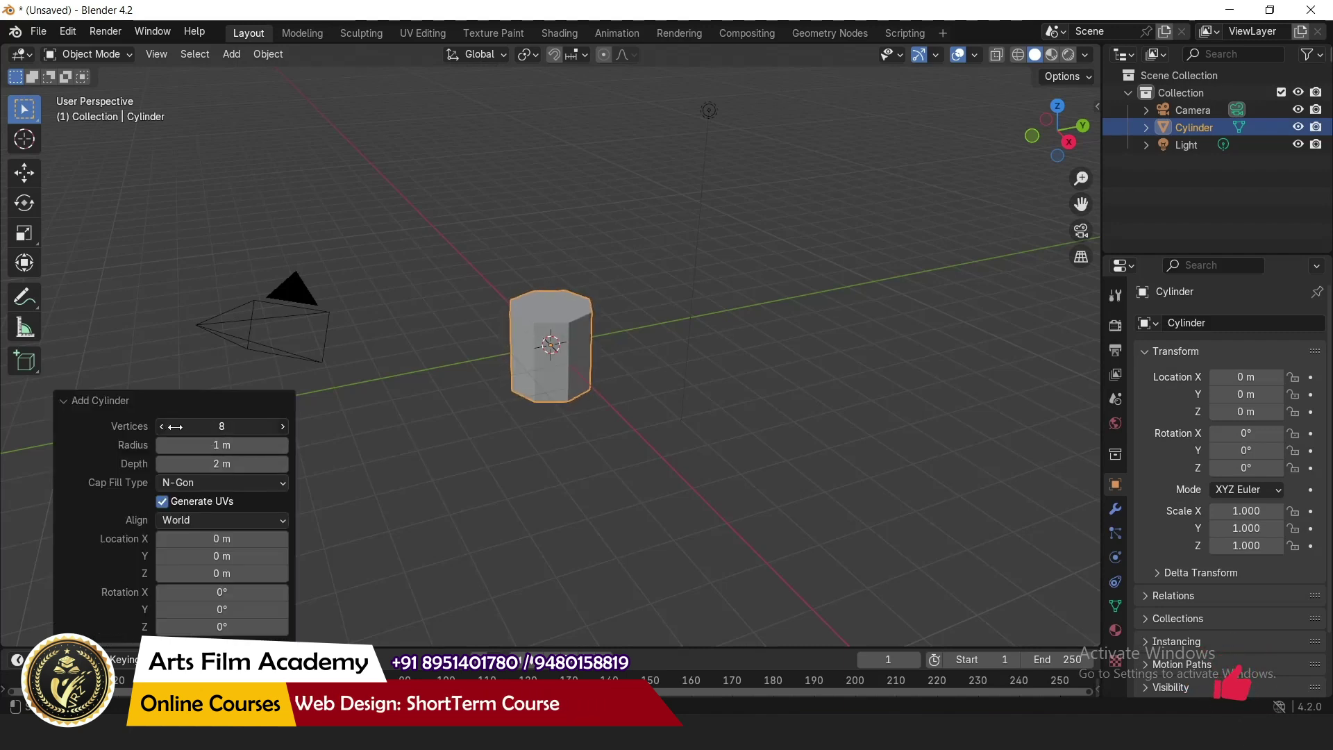
{"action": "scroll", "coordinate": [498, 302], "scroll_direction": "up", "scroll_amount": 2}
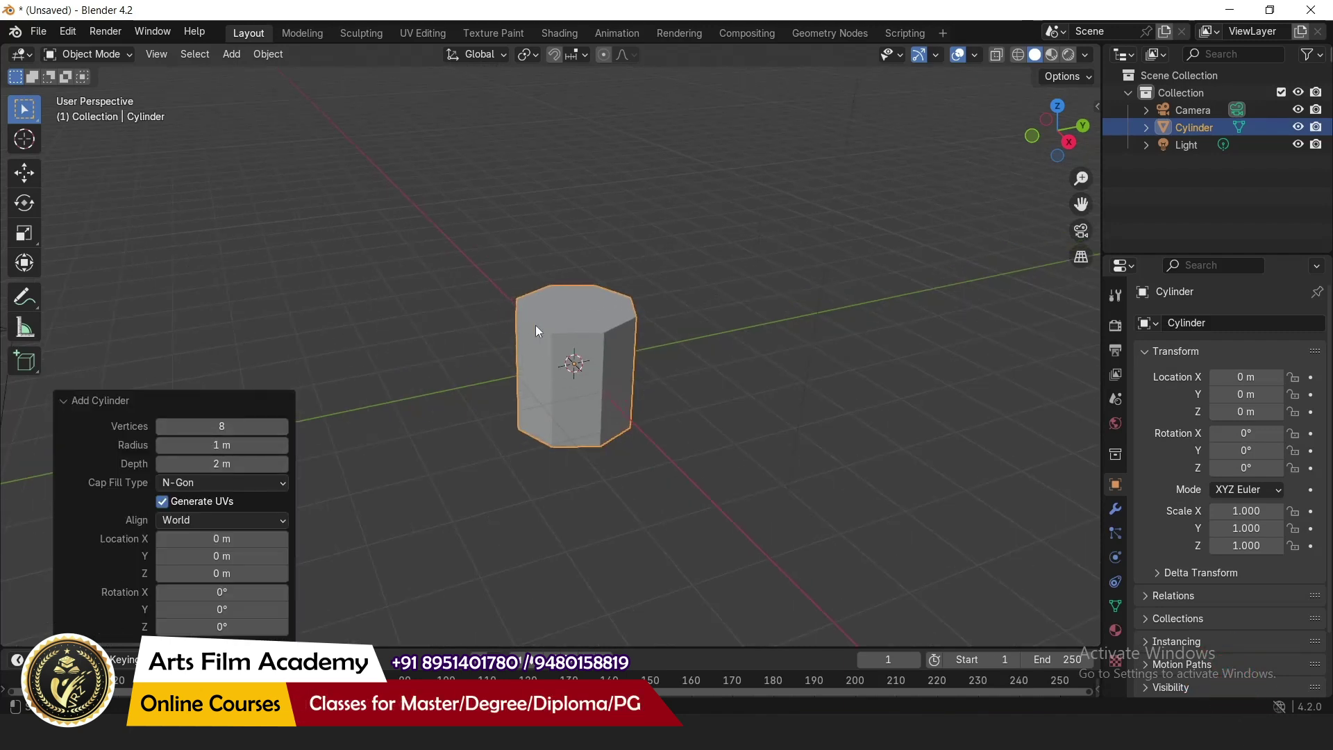
{"action": "scroll", "coordinate": [665, 316], "scroll_direction": "up", "scroll_amount": 2}
{"action": "left_click", "coordinate": [731, 323]}
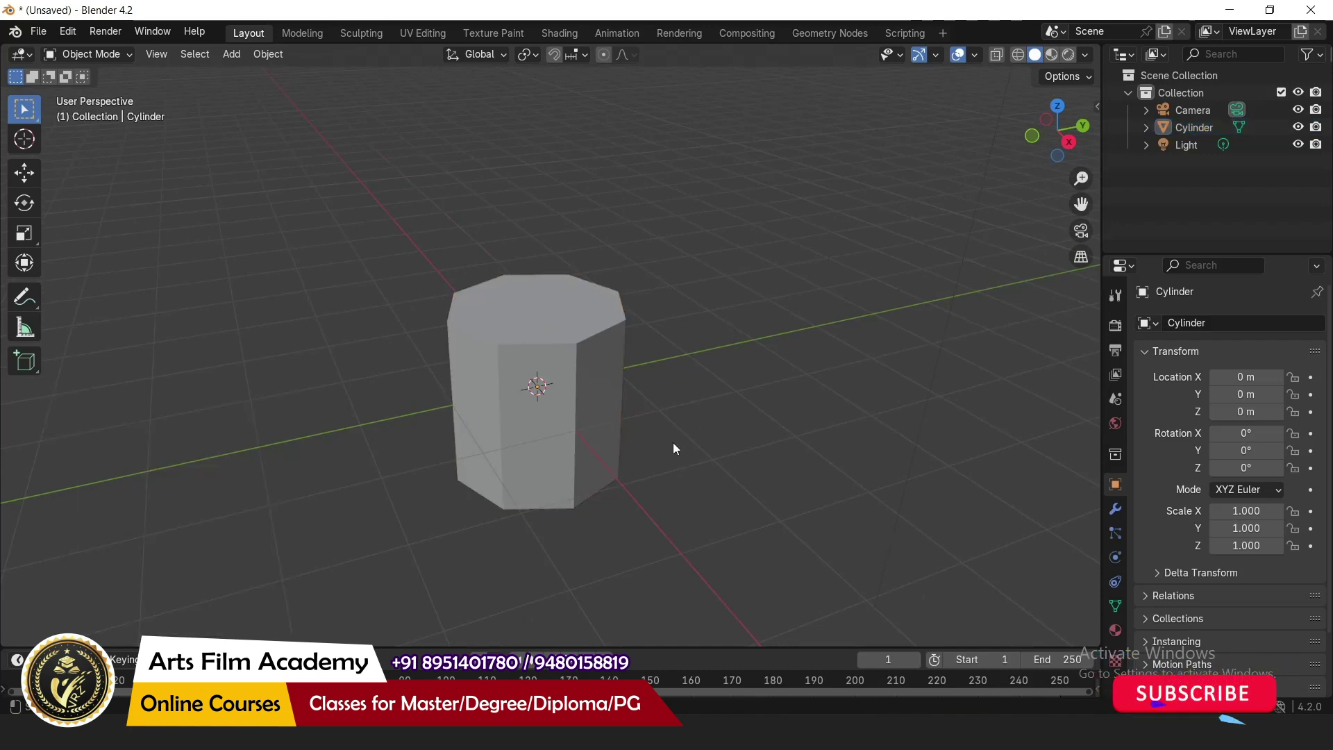
Select the cylinder, reopen its last operation settings and set the vertices to 19
{"action": "left_click", "coordinate": [571, 448]}
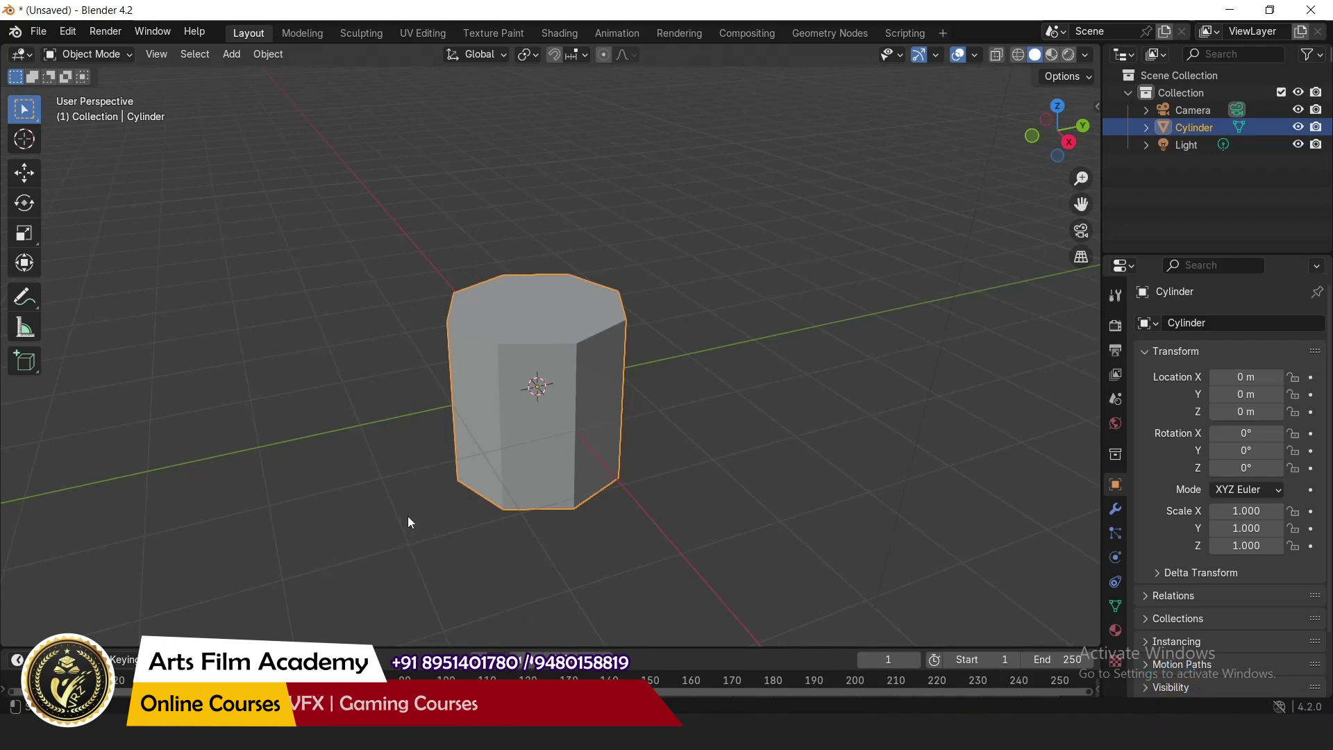
{"action": "key", "text": "F9"}
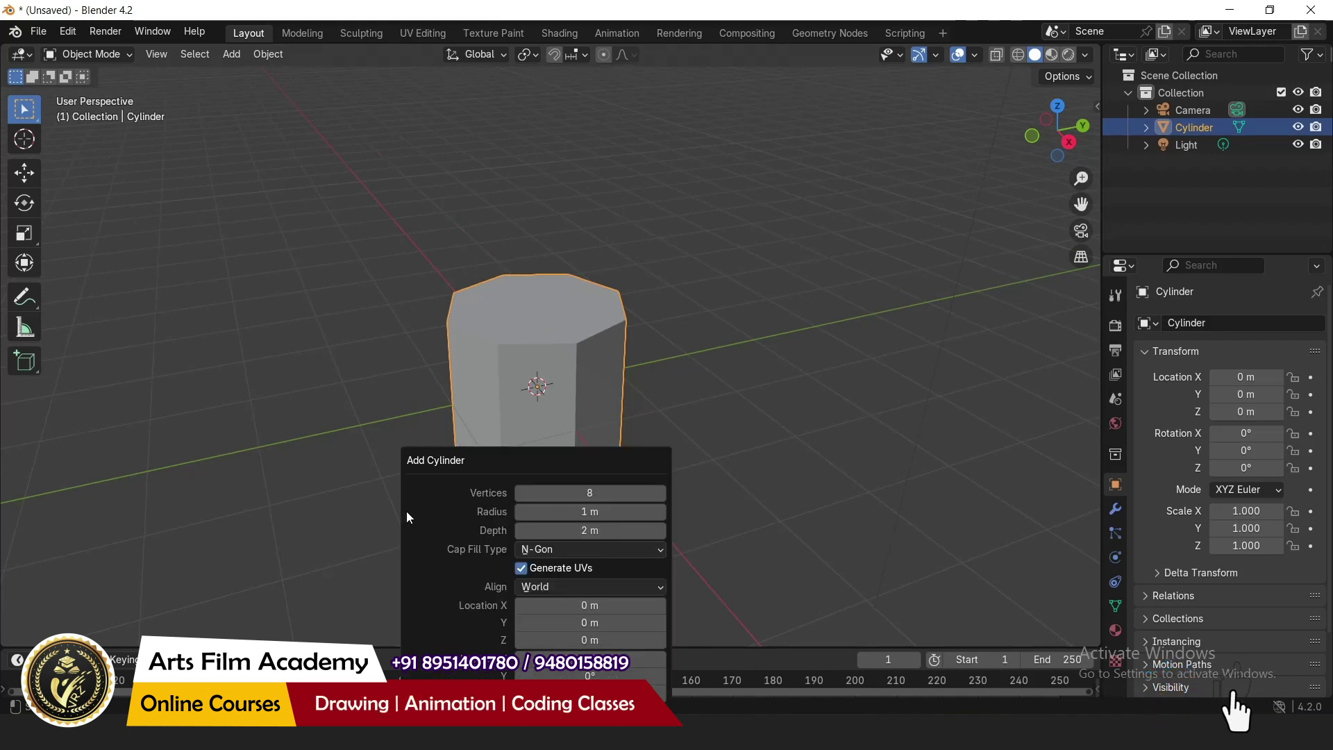
{"action": "key", "text": "F9"}
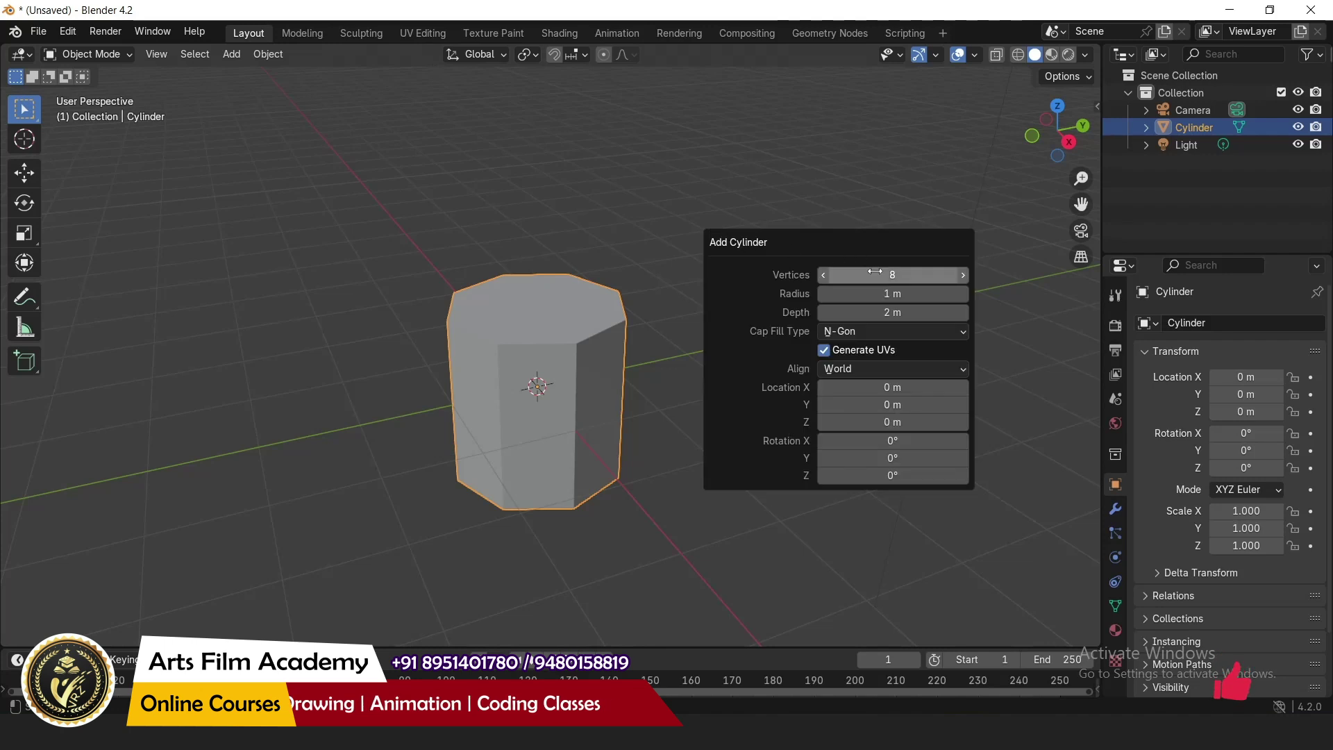
{"action": "mouse_move", "coordinate": [893, 275]}
{"action": "left_mouse_down"}
{"action": "mouse_move", "coordinate": [917, 275]}
{"action": "mouse_move", "coordinate": [897, 275]}
{"action": "left_mouse_up"}
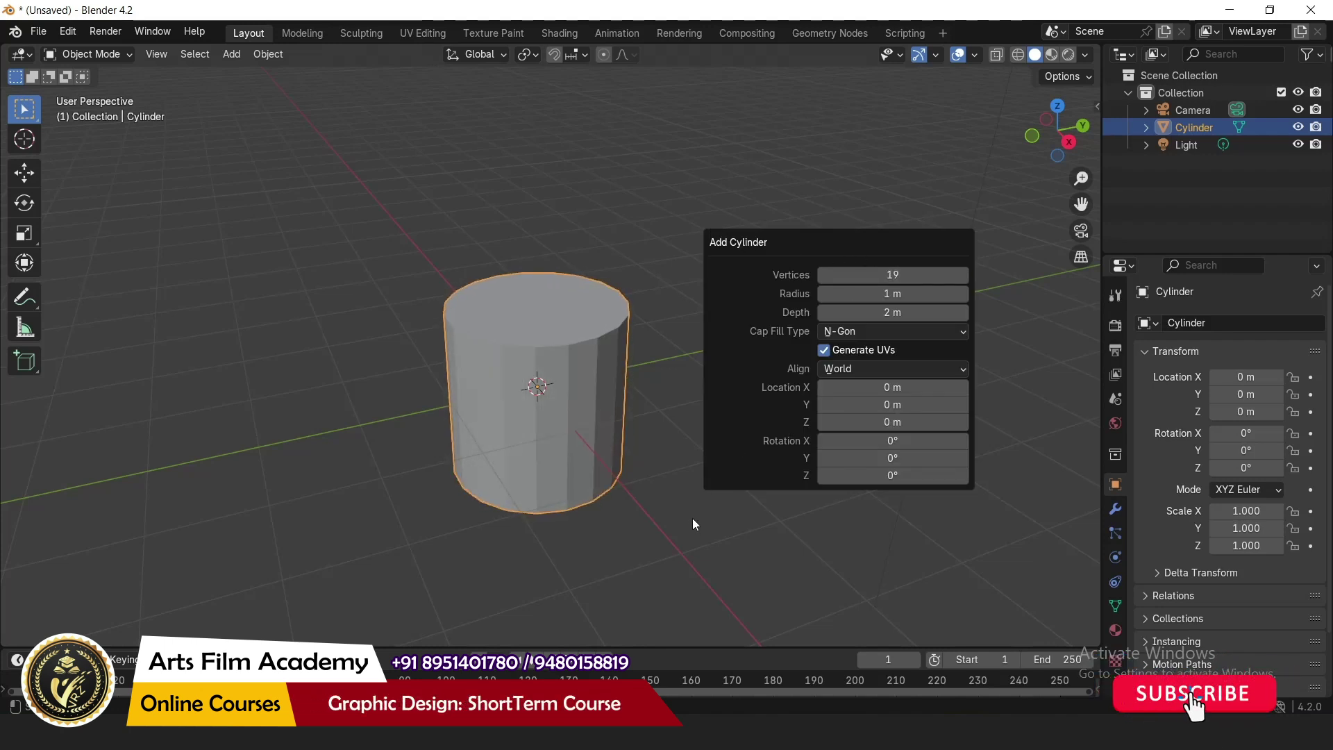
Rotate the cylinder freely with the Rotate tool's trackball by about 35.5° and 33.8°
{"action": "left_click", "coordinate": [241, 279]}
{"action": "left_click", "coordinate": [498, 403]}
{"action": "left_click", "coordinate": [28, 173]}
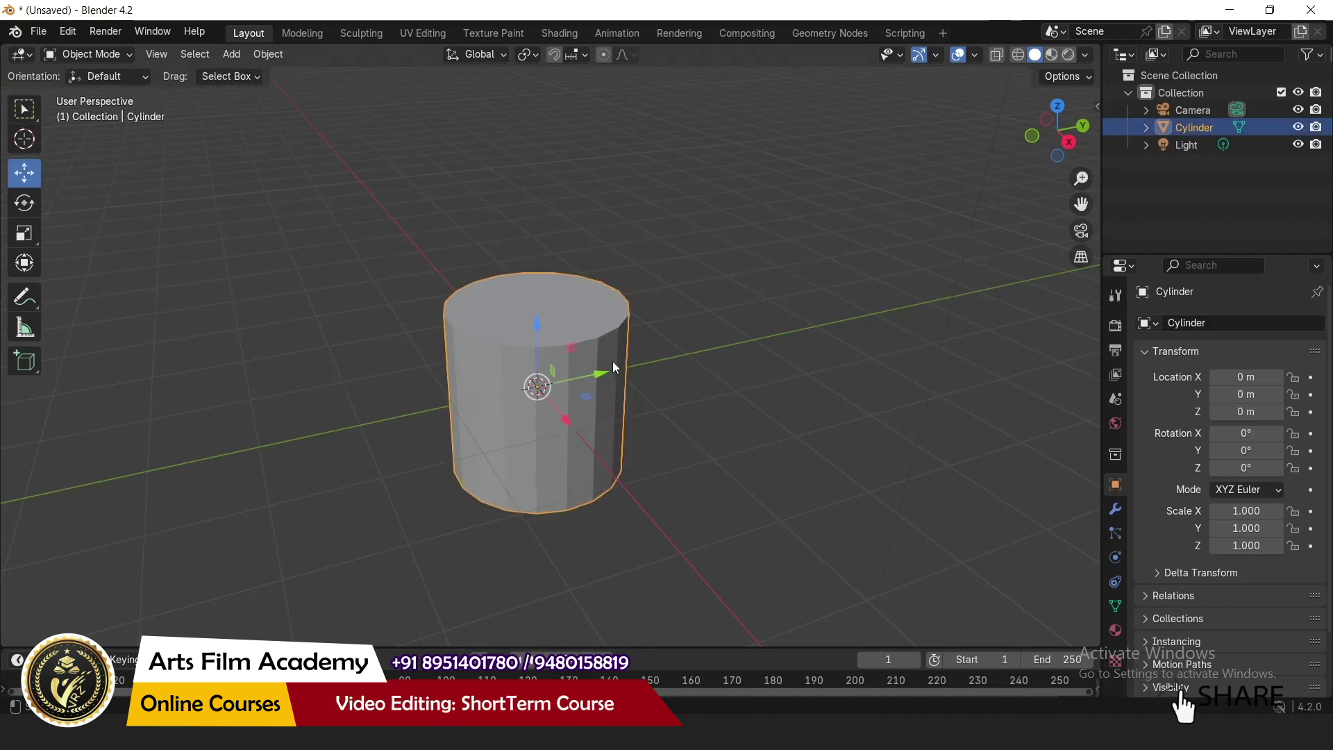
{"action": "left_click", "coordinate": [25, 203]}
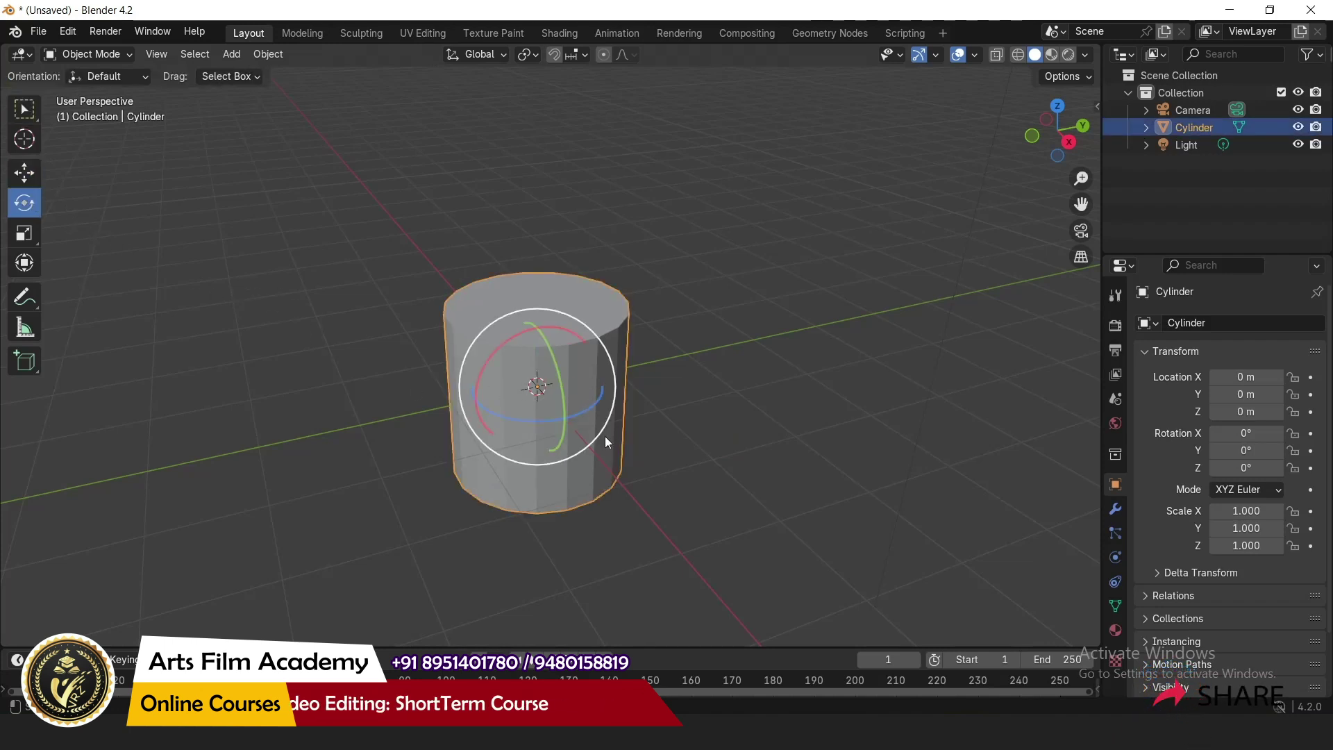
{"action": "left_click_drag", "start_coordinate": [522, 386], "coordinate": [747, 461]}
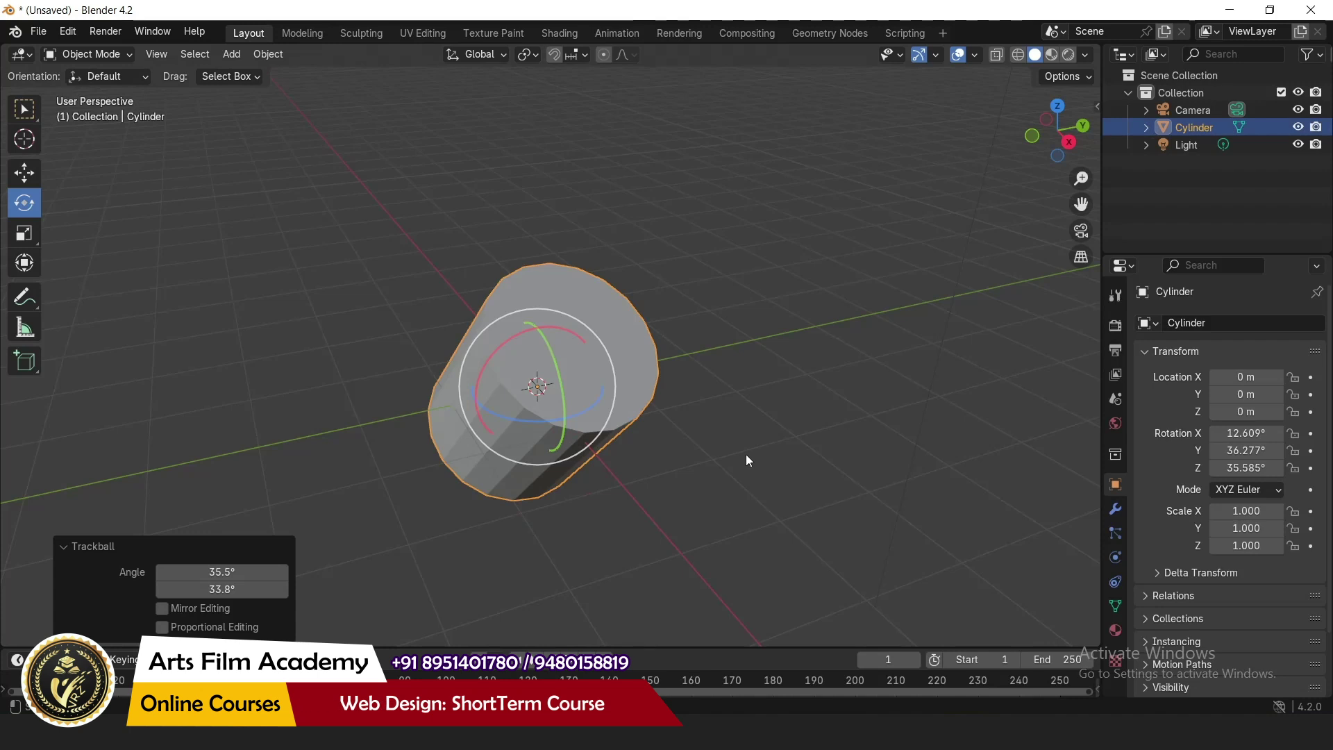
Reopen the last operation settings for the cylinder's trackball rotation and adjust its angles
{"action": "left_click", "coordinate": [746, 455]}
{"action": "left_click", "coordinate": [547, 450]}
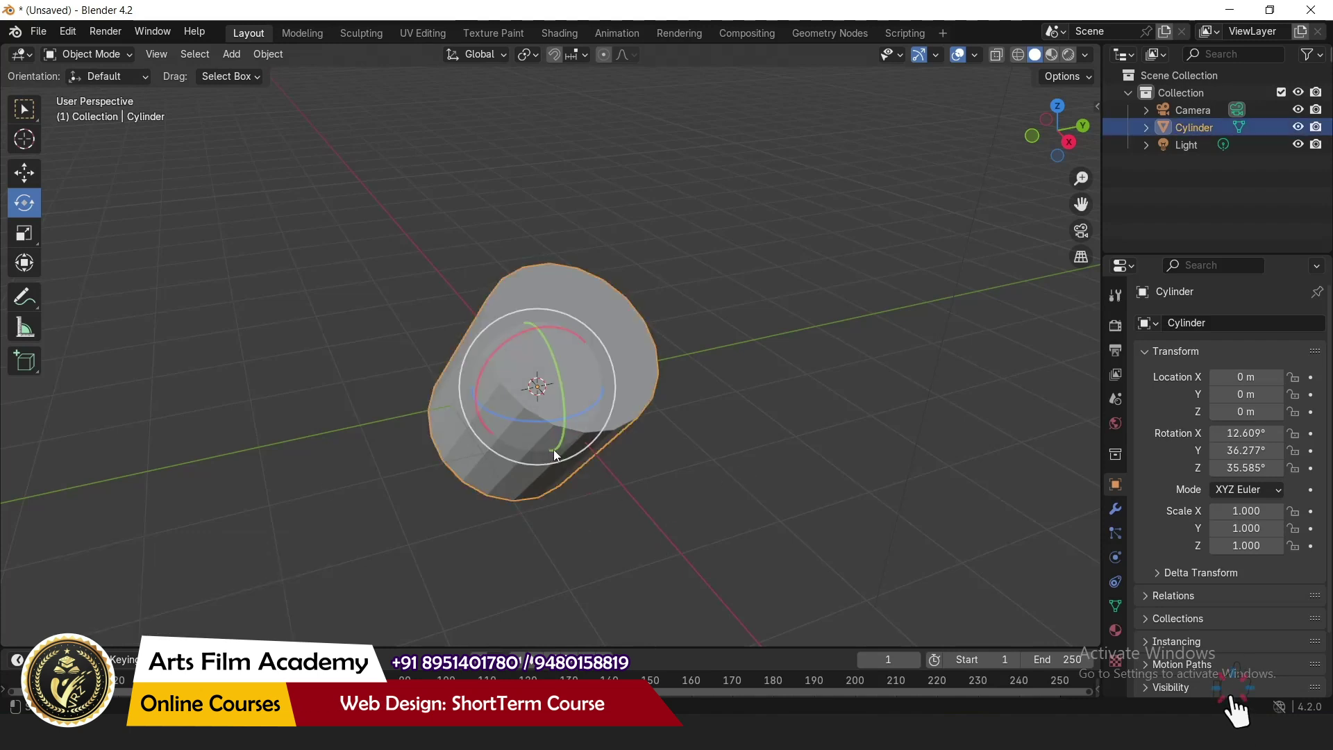
{"action": "key", "text": "F9"}
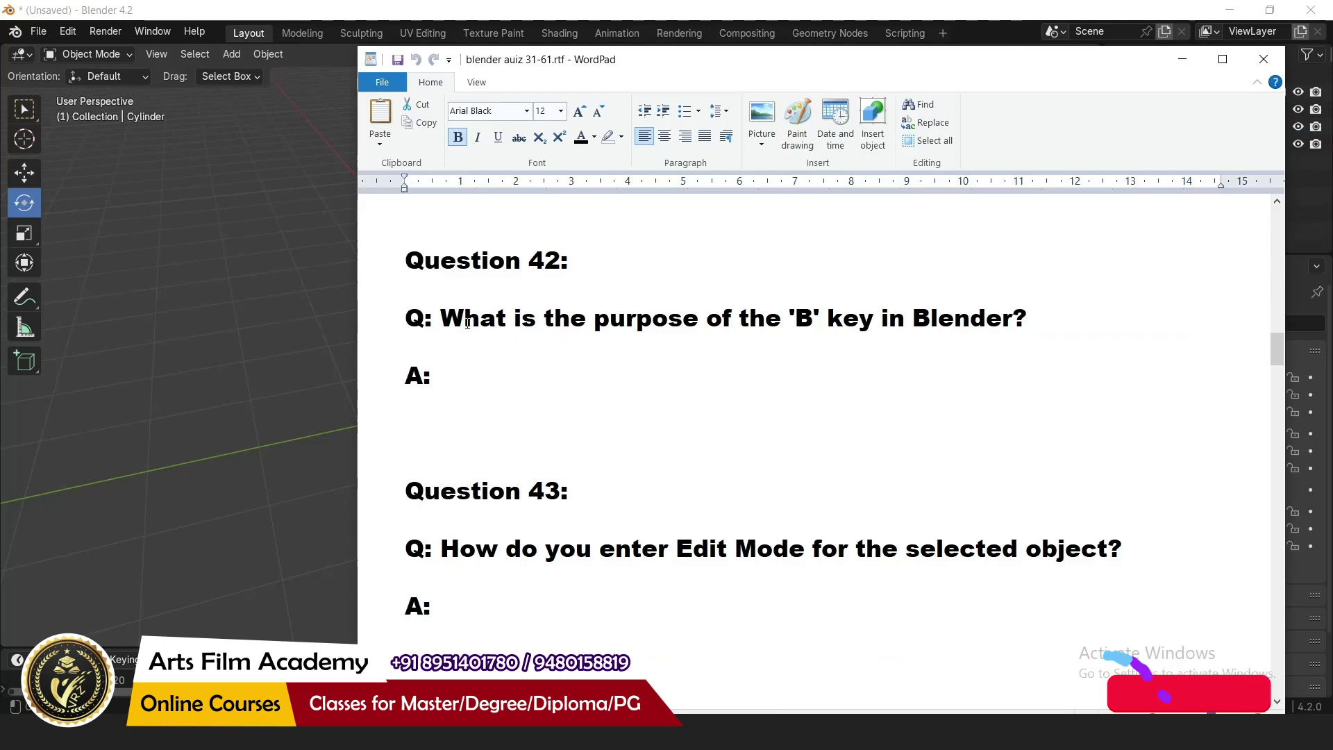
Highlight Question 42 about the 'B' key in WordPad, and try box selection on the cylinder and light in Blender
{"action": "left_click_drag", "start_coordinate": [441, 317], "coordinate": [1044, 318]}
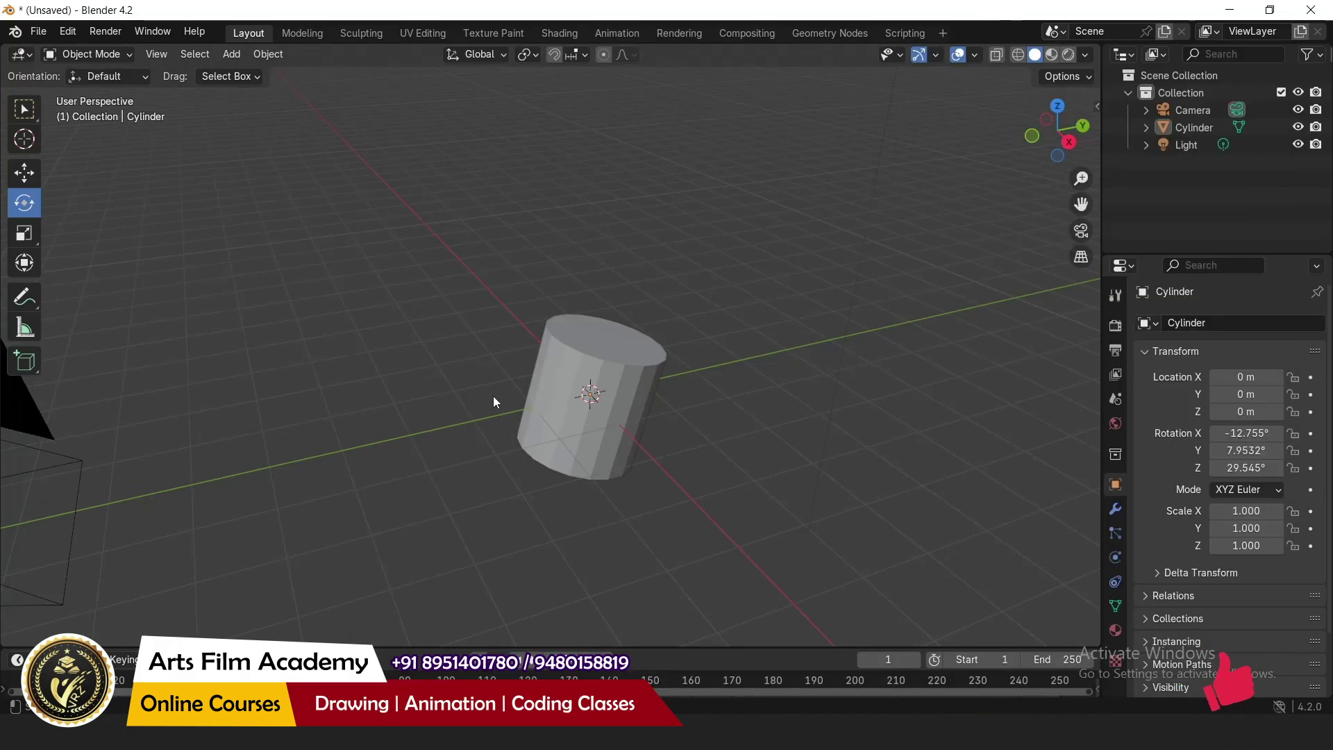
{"action": "key", "text": "b"}
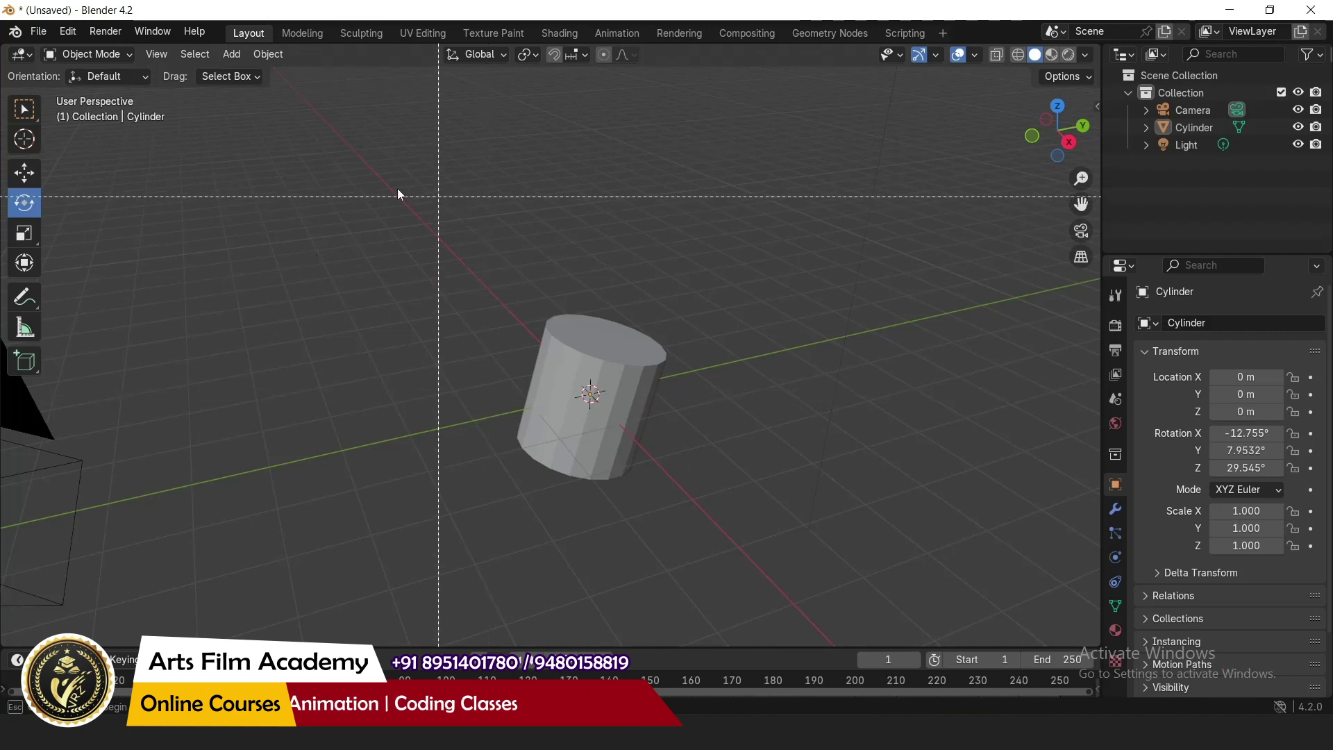
{"action": "left_click_drag", "start_coordinate": [272, 141], "coordinate": [965, 548]}
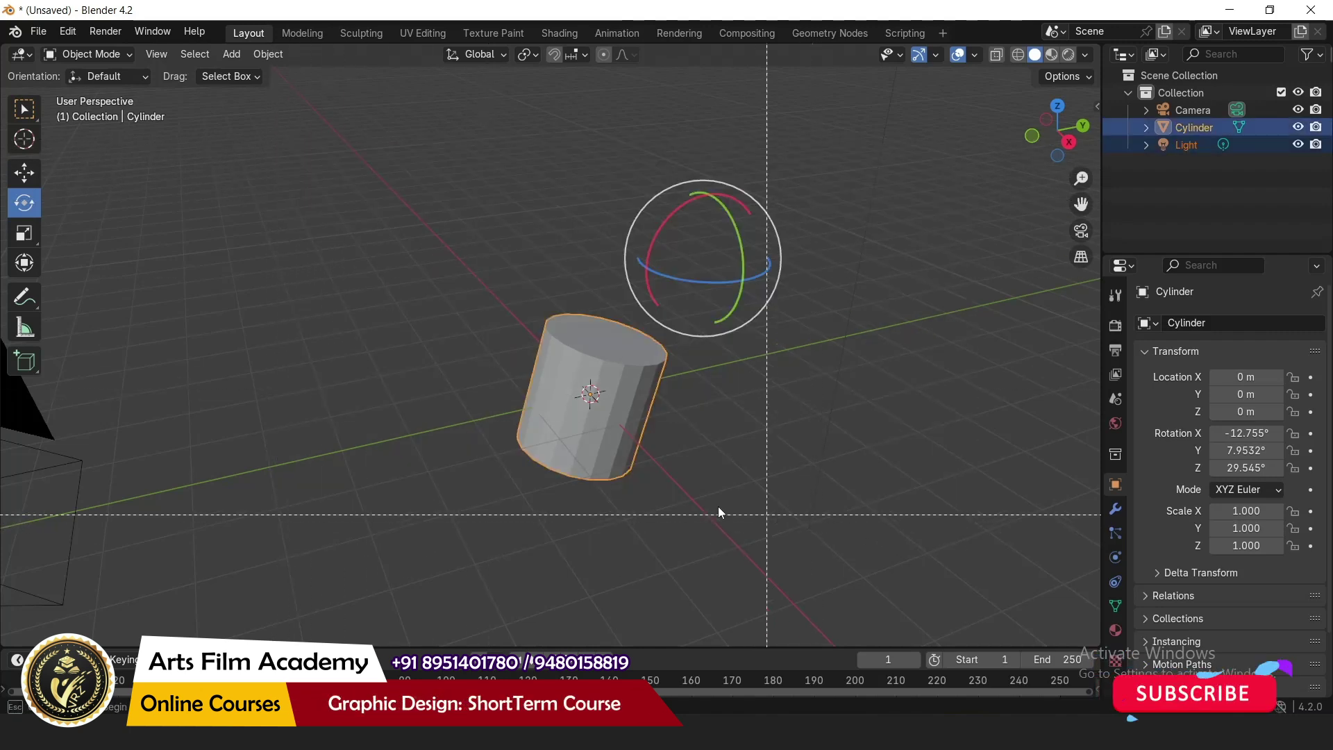
{"action": "left_click", "coordinate": [850, 569]}
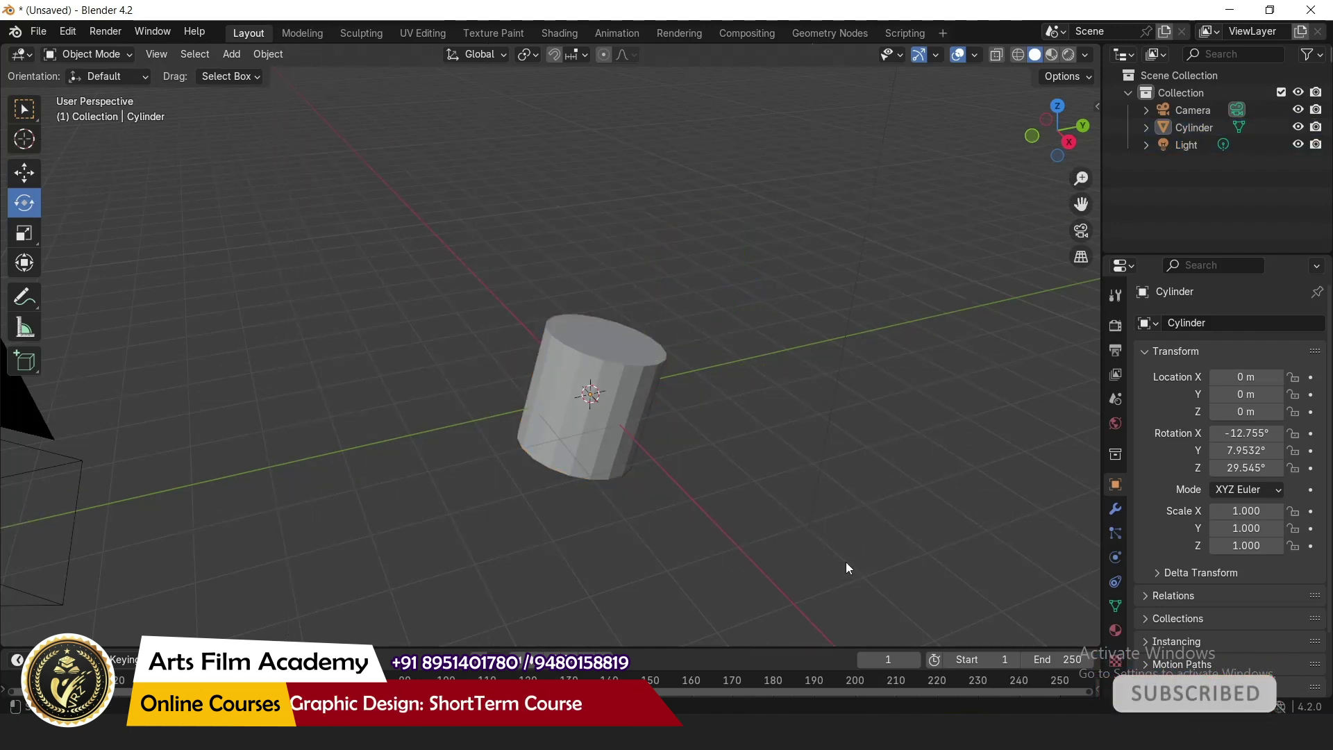
Switch to WordPad, highlight Question 43 about entering Edit Mode with its answer, and return to Blender
{"action": "key", "text": "alt+Tab"}
{"action": "left_click_drag", "start_coordinate": [443, 378], "coordinate": [1125, 377]}
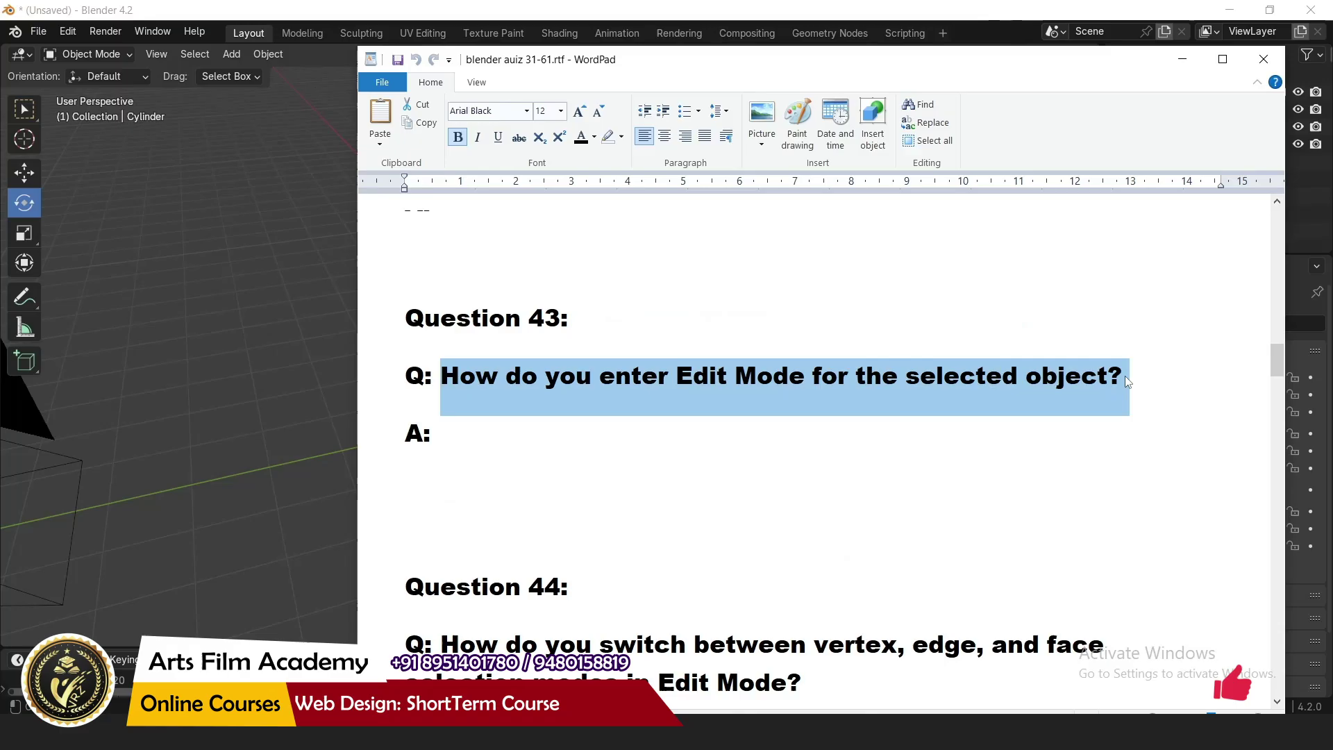
{"action": "left_click_drag", "start_coordinate": [439, 433], "coordinate": [1085, 469]}
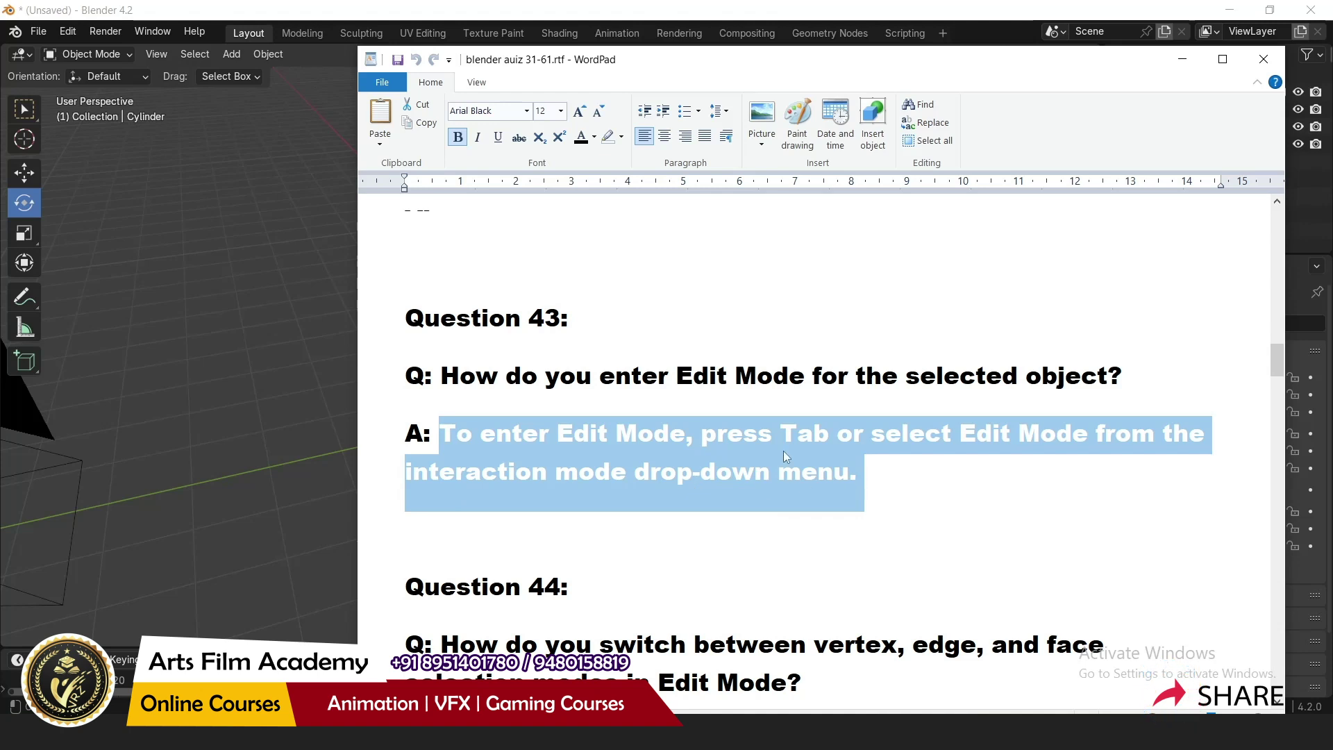
{"action": "left_click", "coordinate": [274, 10]}
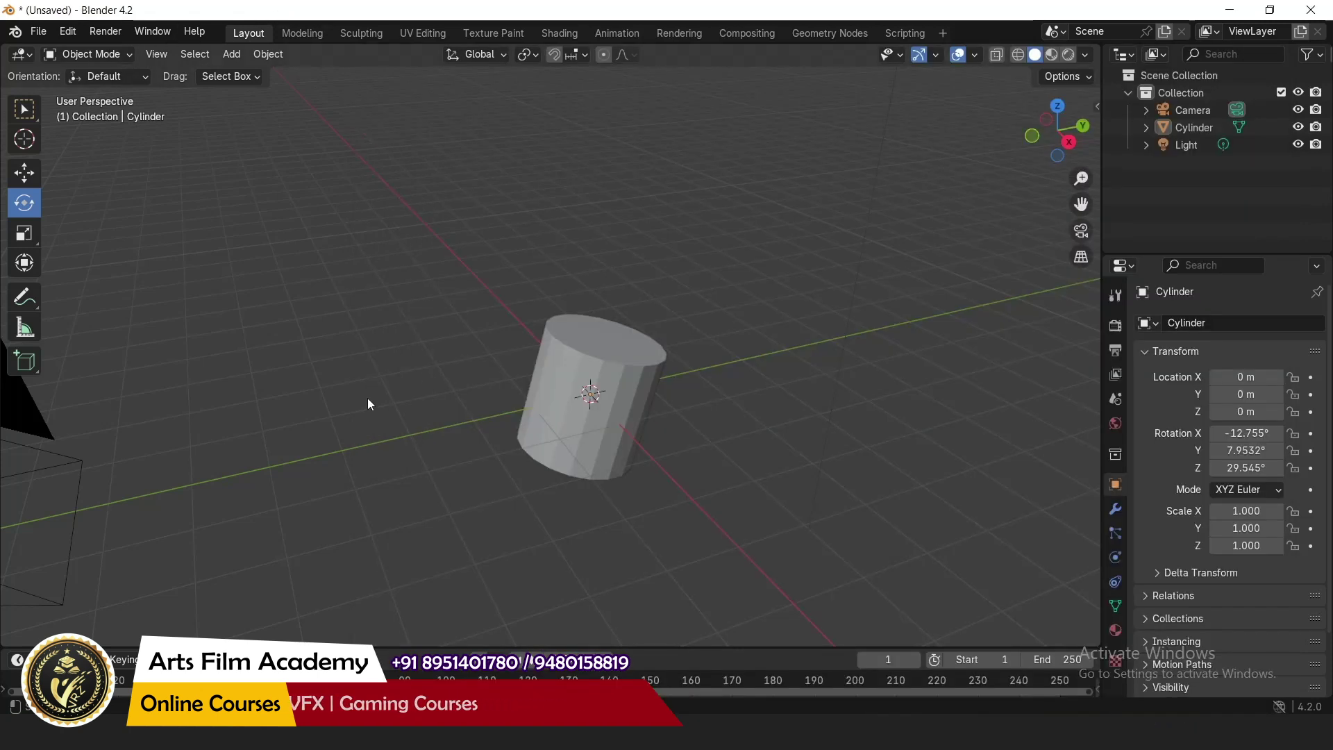
Put the cylinder into Edit Mode and return it to Object Mode
{"action": "left_click", "coordinate": [112, 54]}
{"action": "left_click", "coordinate": [104, 94]}
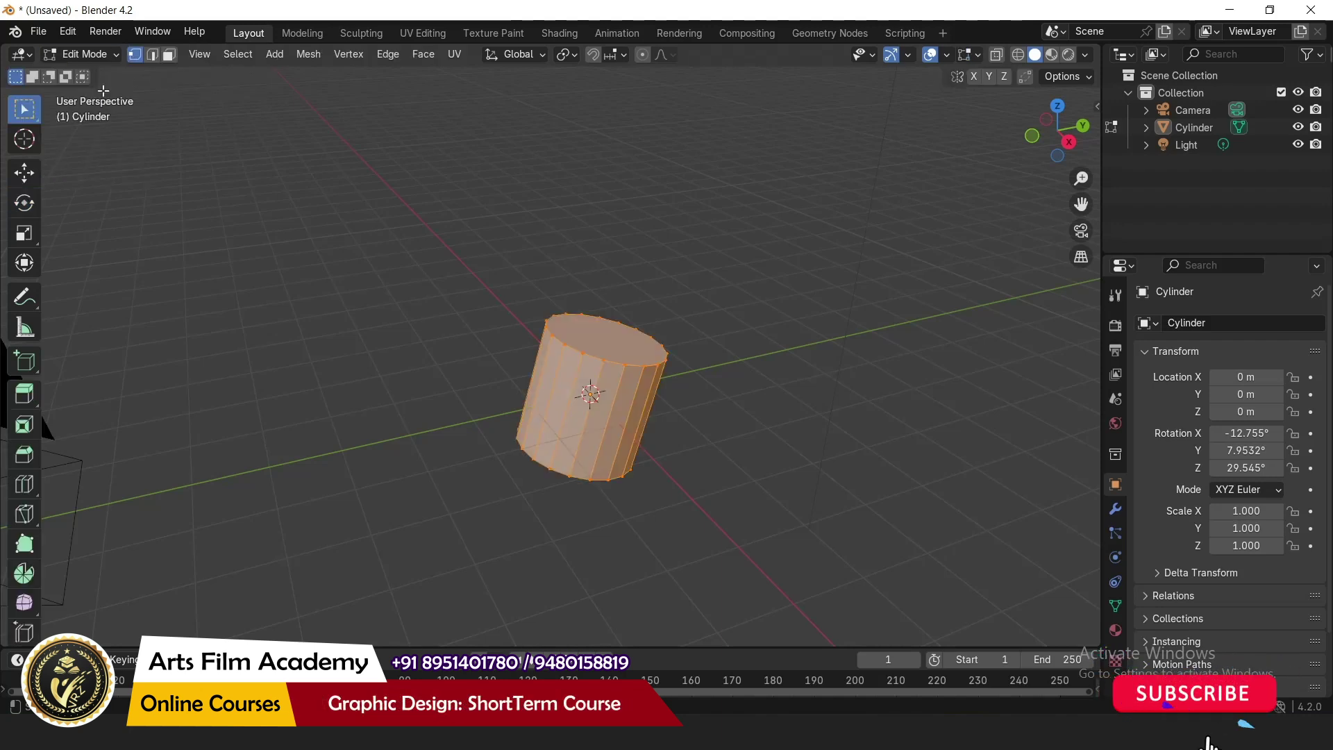
{"action": "left_click", "coordinate": [83, 54]}
{"action": "left_click", "coordinate": [97, 73]}
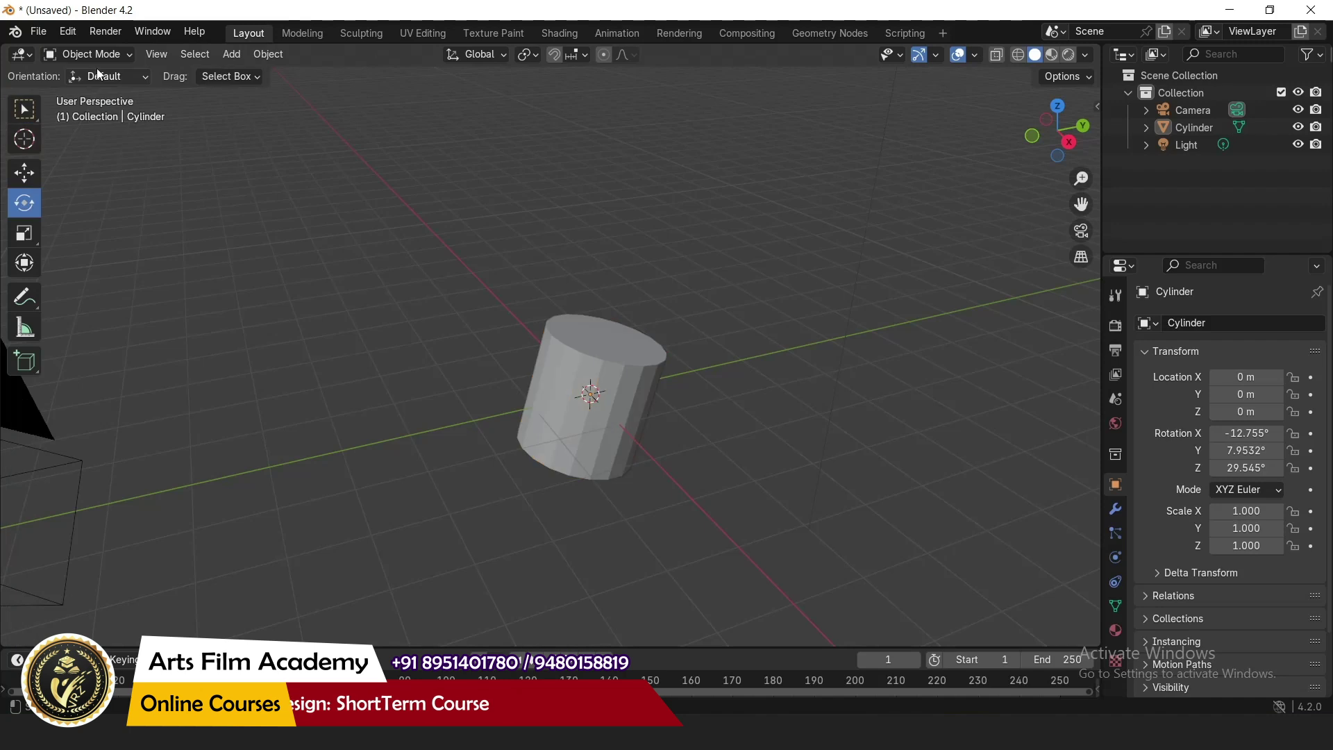
Toggle the cylinder repeatedly between Edit Mode and Object Mode, ending in Object Mode
{"action": "key", "text": "Tab"}
{"action": "key", "text": "Tab"}
{"action": "key", "text": "Tab"}
{"action": "key", "text": "Tab"}
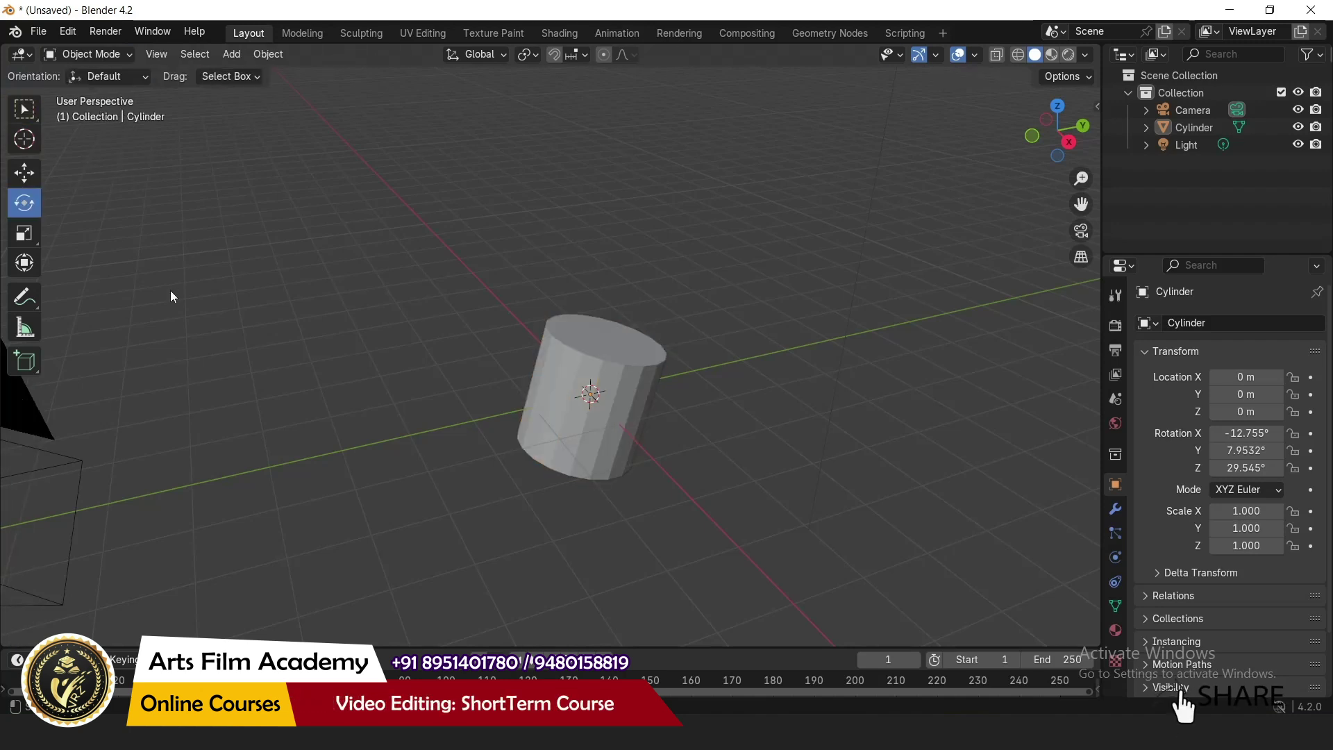
Switch to WordPad and highlight Question 44 about vertex, edge and face selection modes together with its answer
{"action": "key", "text": "alt+Tab"}
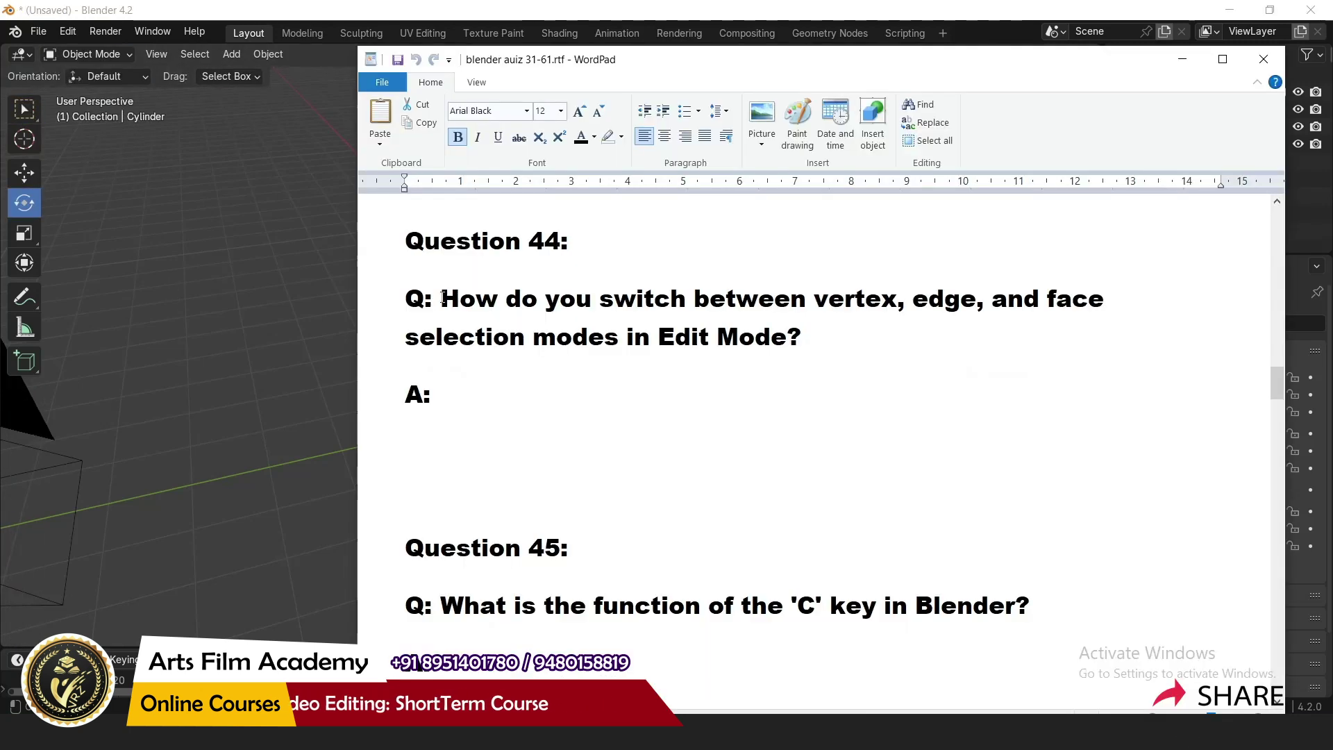
{"action": "left_click_drag", "start_coordinate": [441, 298], "coordinate": [827, 330]}
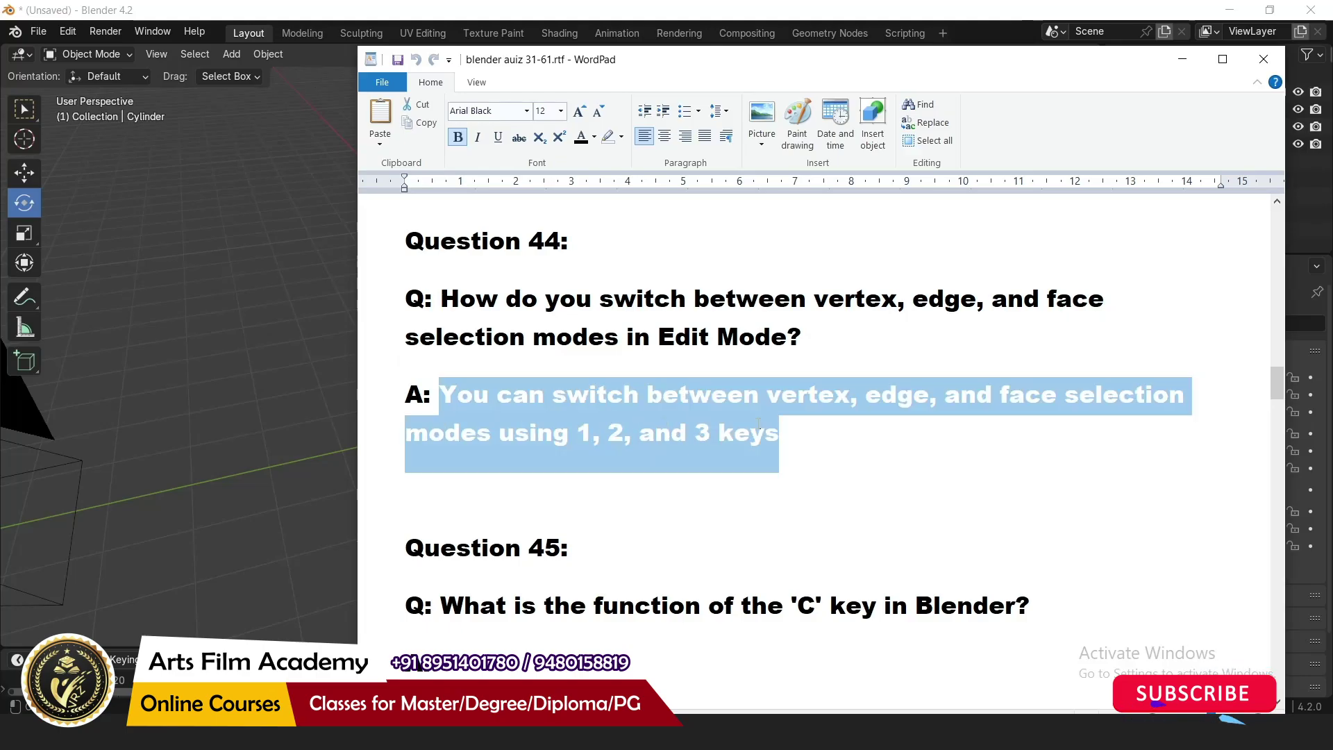
{"action": "left_click_drag", "start_coordinate": [780, 434], "coordinate": [1090, 434]}
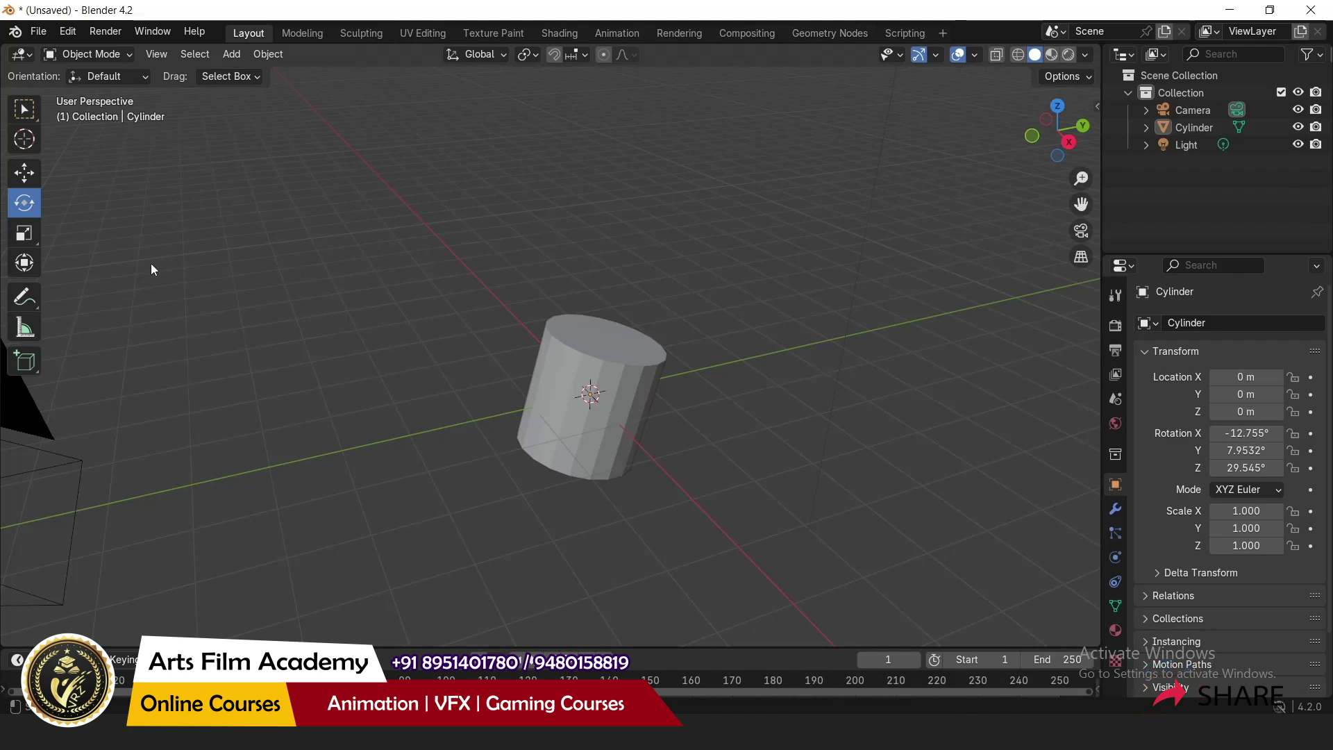
In Blender, put the cylinder into Edit Mode and box-select a group of vertices on its top rim
{"action": "left_click", "coordinate": [625, 392]}
{"action": "key", "text": "Tab"}
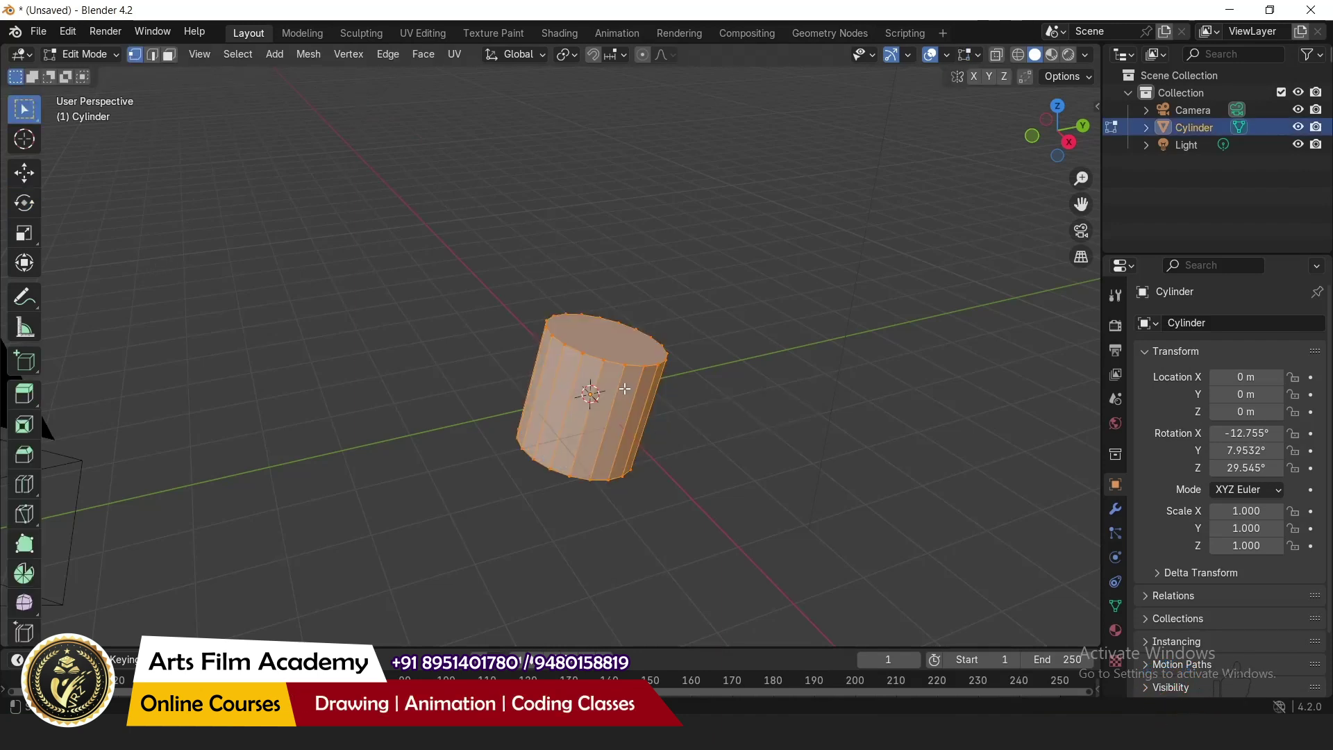
{"action": "left_click_drag", "start_coordinate": [512, 252], "coordinate": [581, 333]}
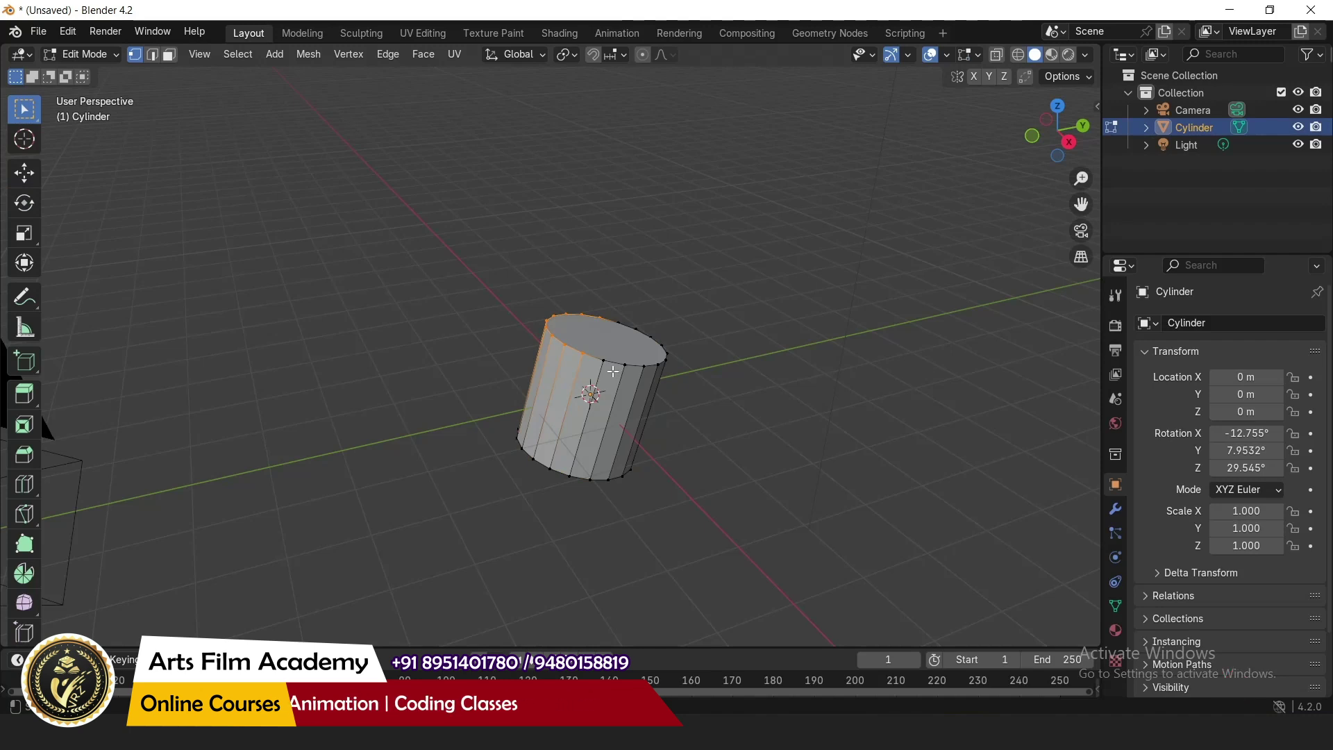
Select rim edges of the cylinder in edge selection mode, and its top face in face selection mode
{"action": "key", "text": "2"}
{"action": "left_click", "coordinate": [546, 320]}
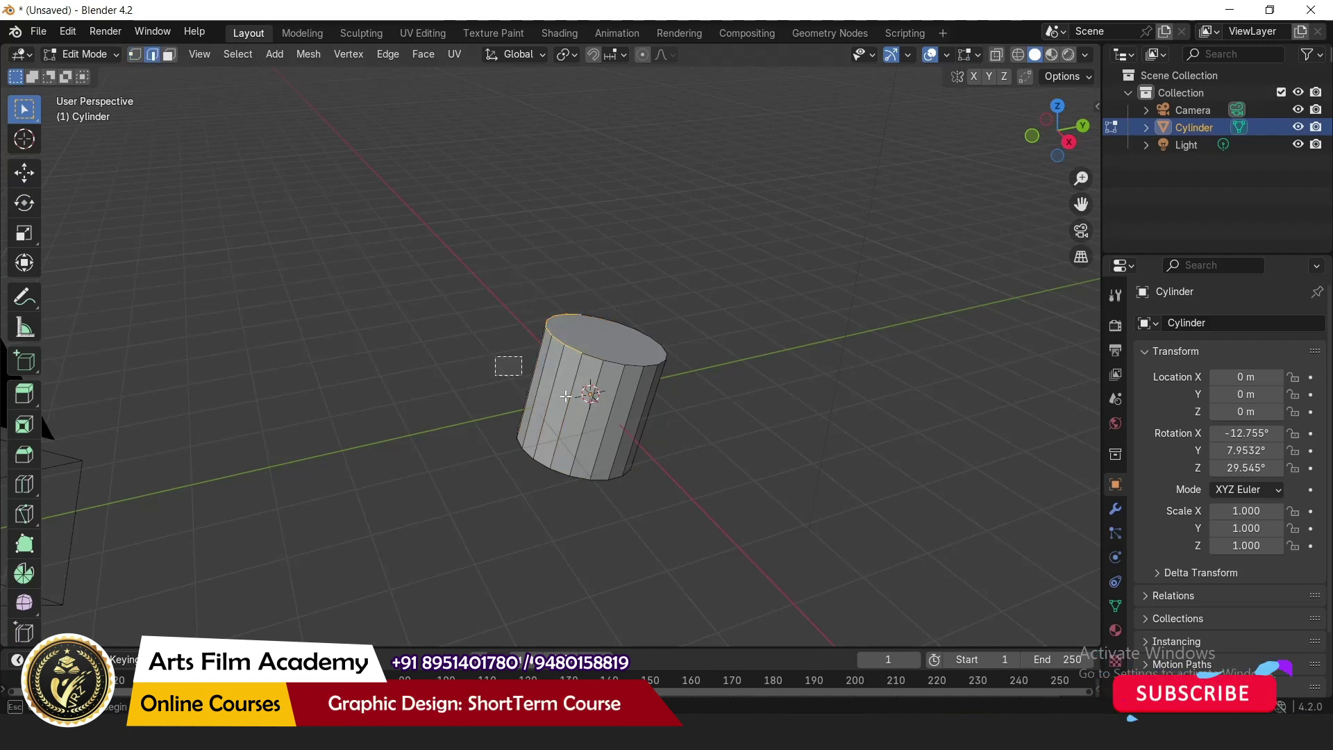
{"action": "scroll", "coordinate": [647, 389], "scroll_direction": "up", "scroll_amount": 2}
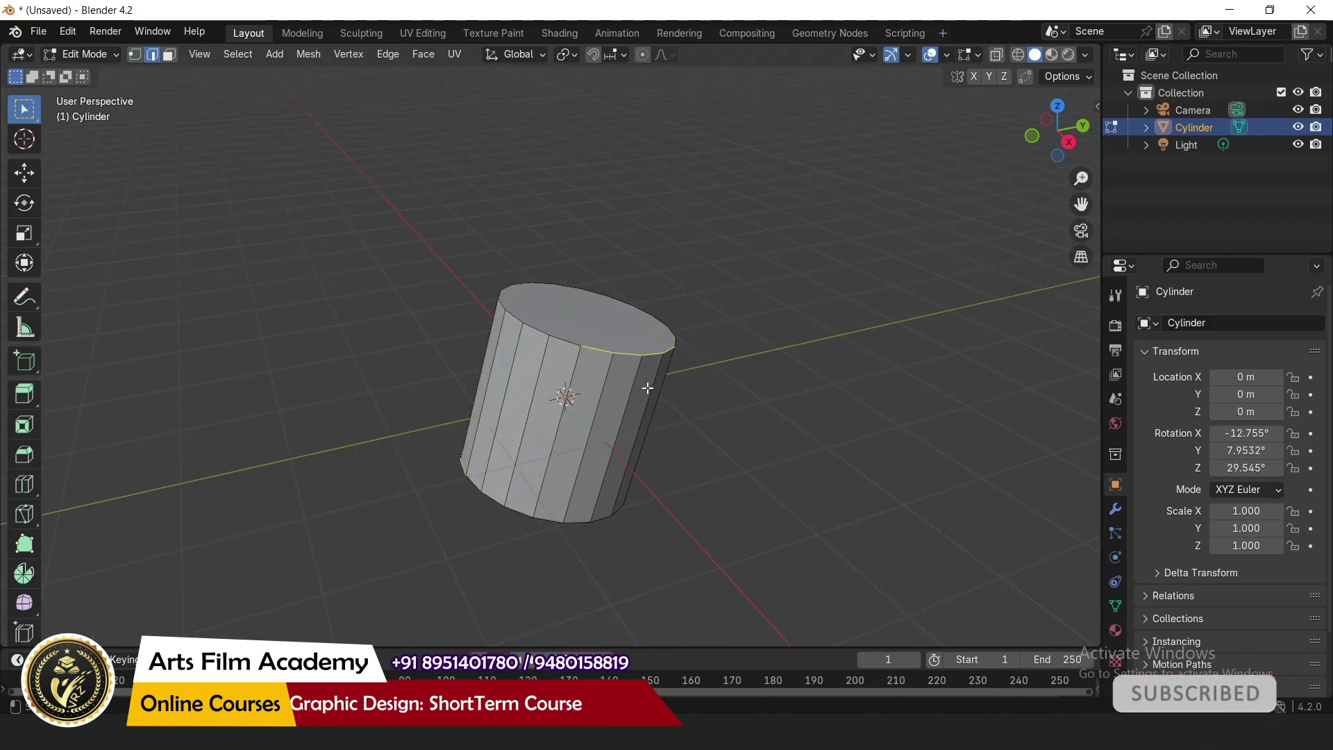
{"action": "key", "text": "3"}
{"action": "left_click", "coordinate": [573, 308]}
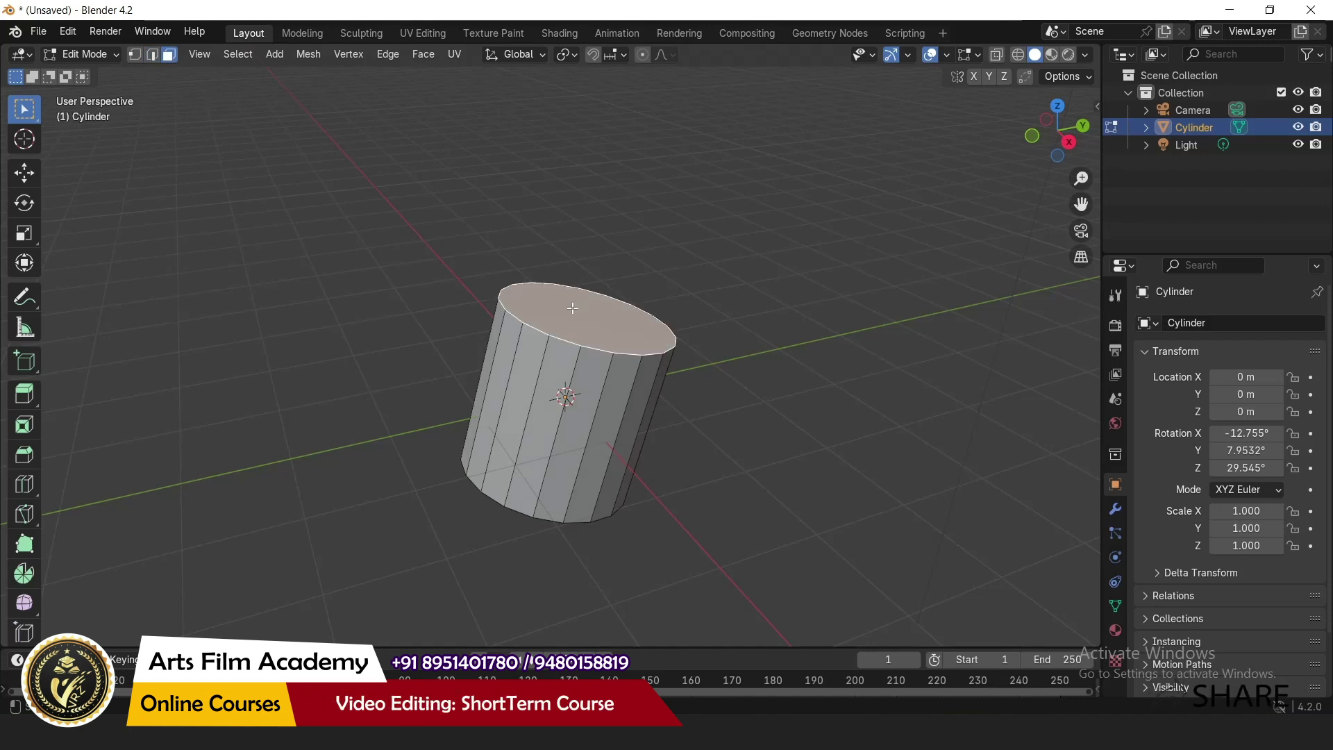
{"action": "scroll", "coordinate": [530, 409], "scroll_direction": "up", "scroll_amount": 1}
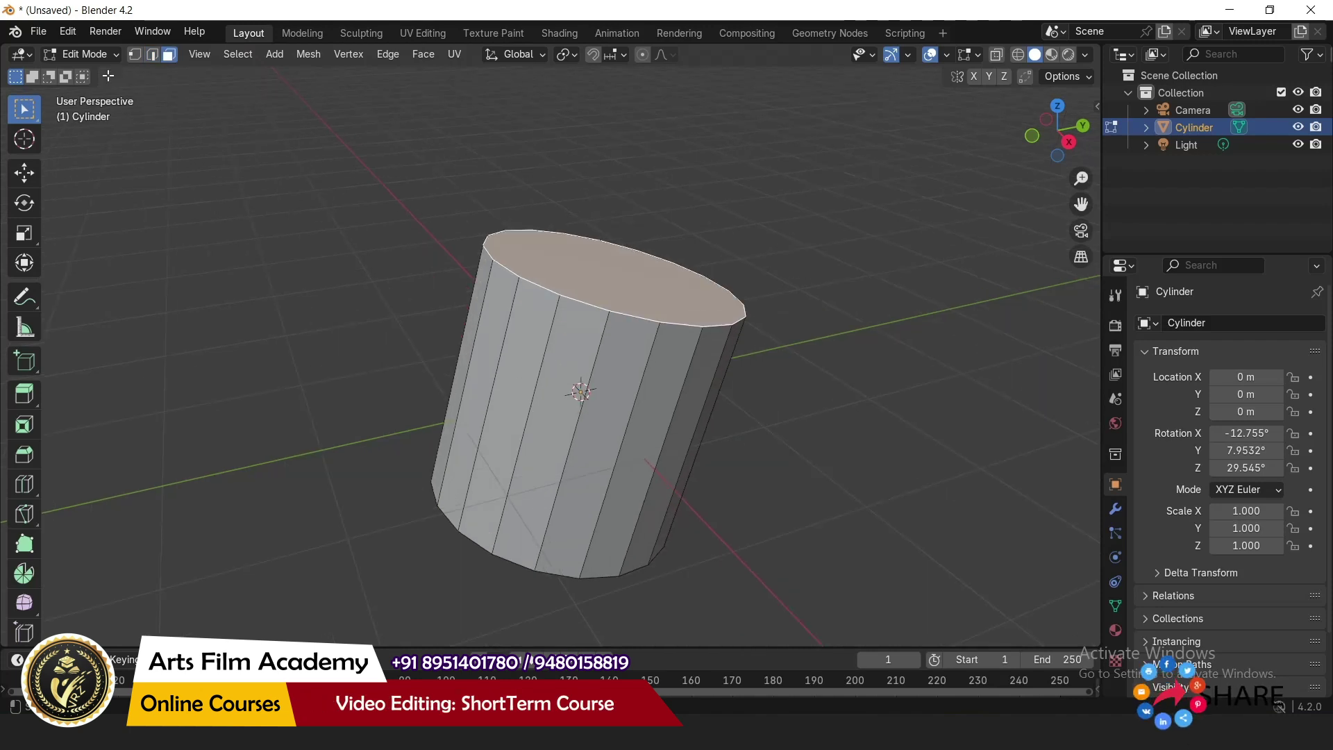
Cycle through the selection modes, selecting a vertical side edge and a side face of the cylinder, and return to Object Mode
{"action": "left_click", "coordinate": [132, 56]}
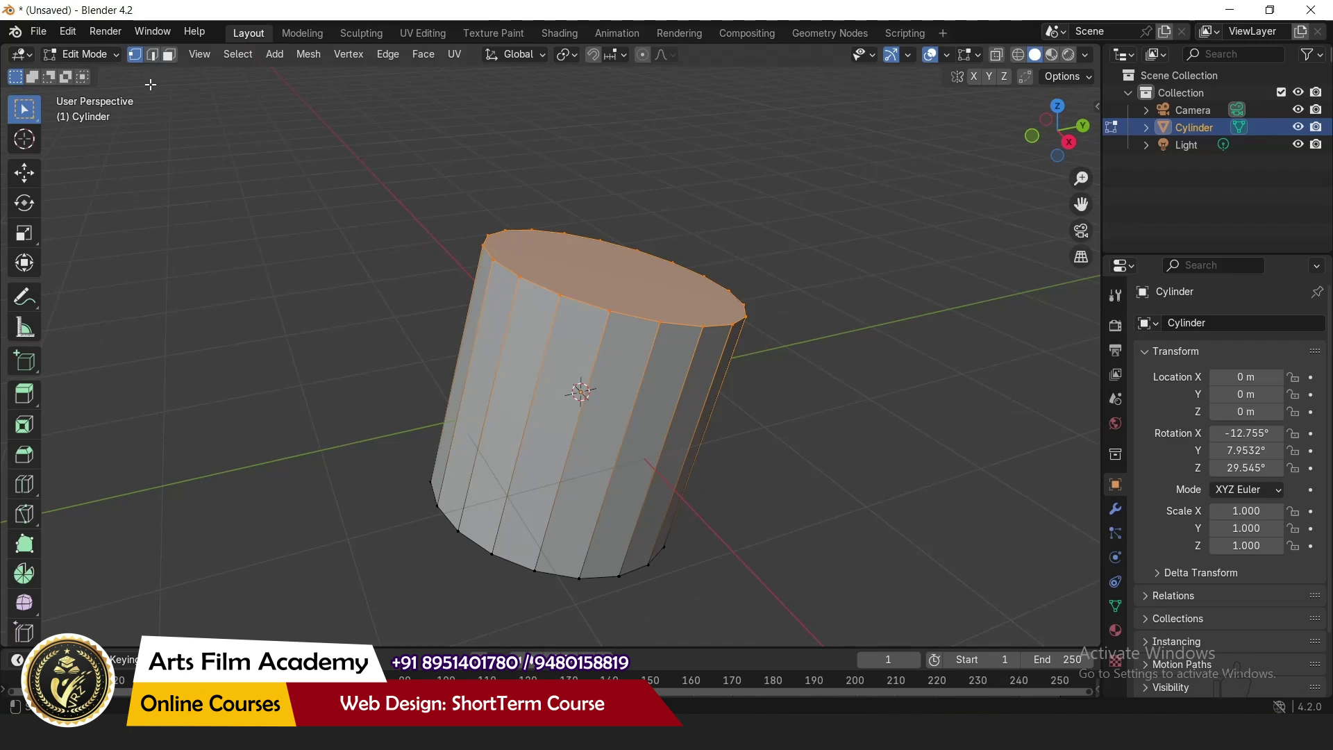
{"action": "left_click", "coordinate": [152, 62]}
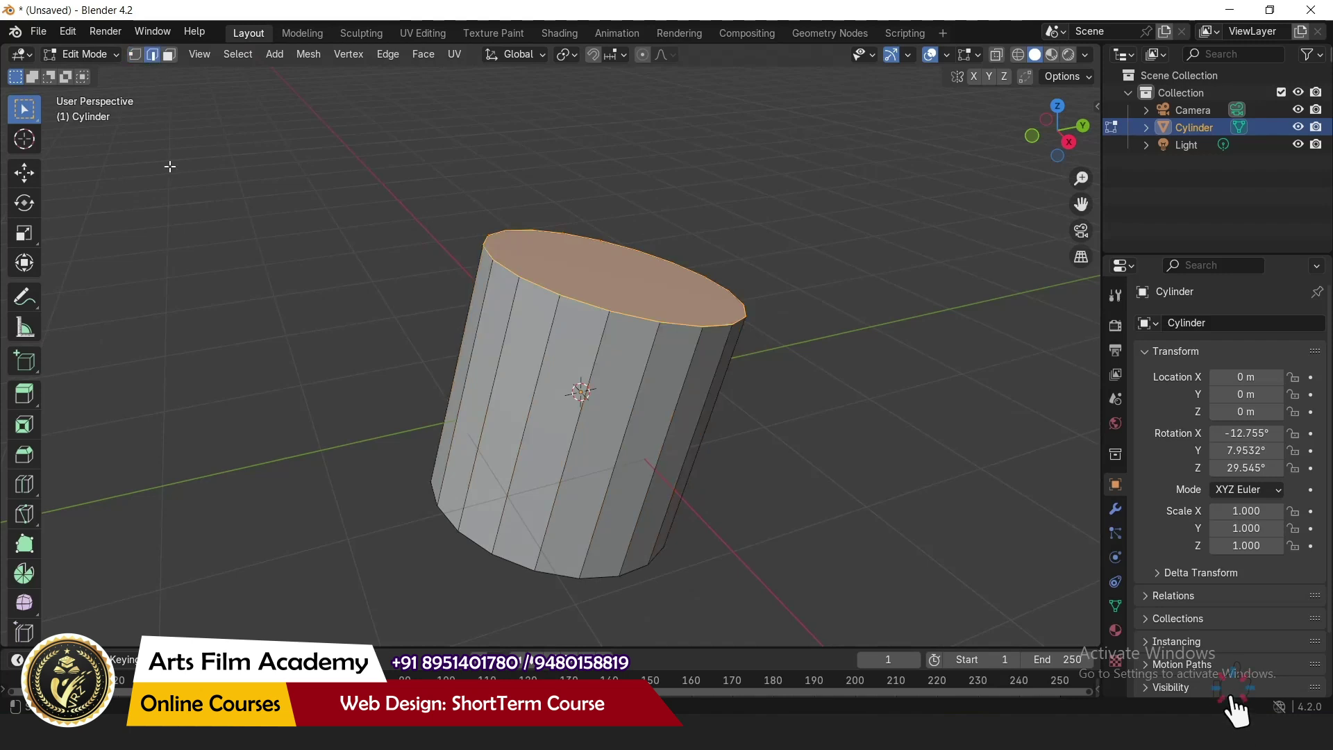
{"action": "left_click", "coordinate": [489, 394]}
{"action": "left_click", "coordinate": [527, 450]}
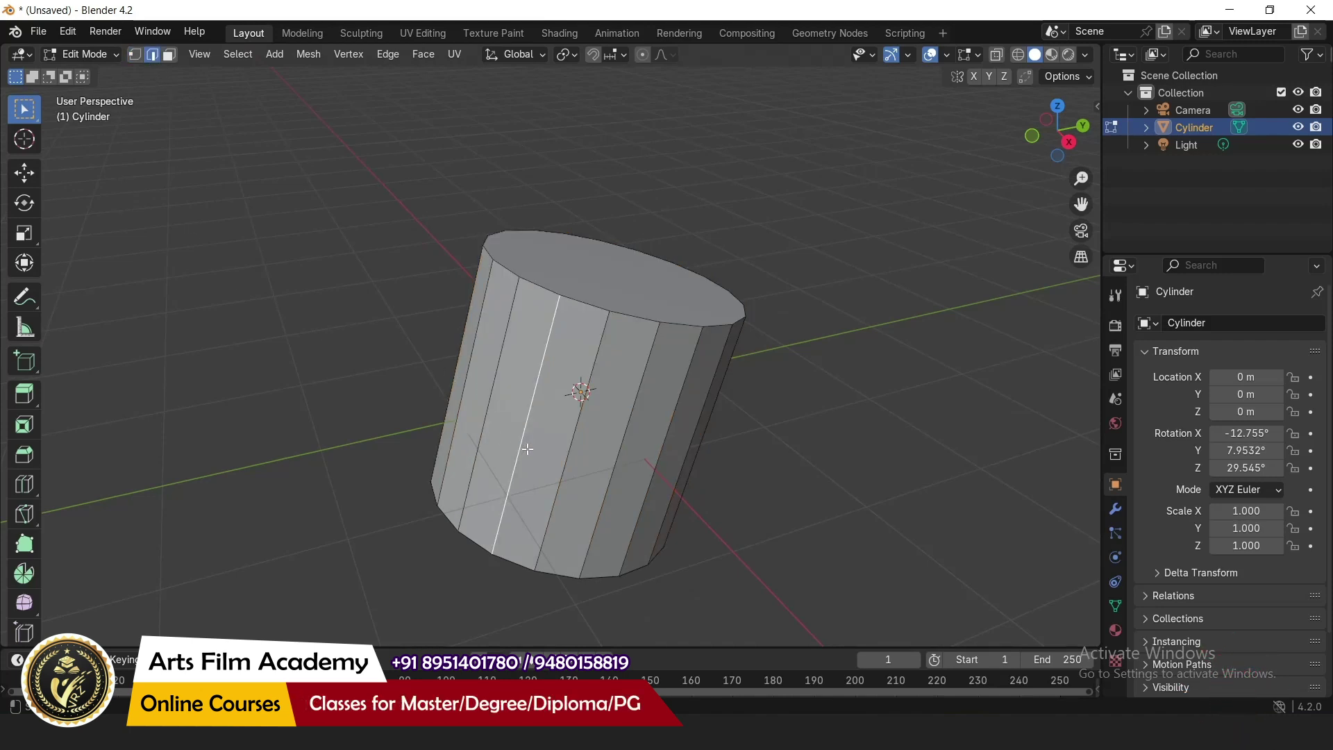
{"action": "left_click", "coordinate": [552, 448]}
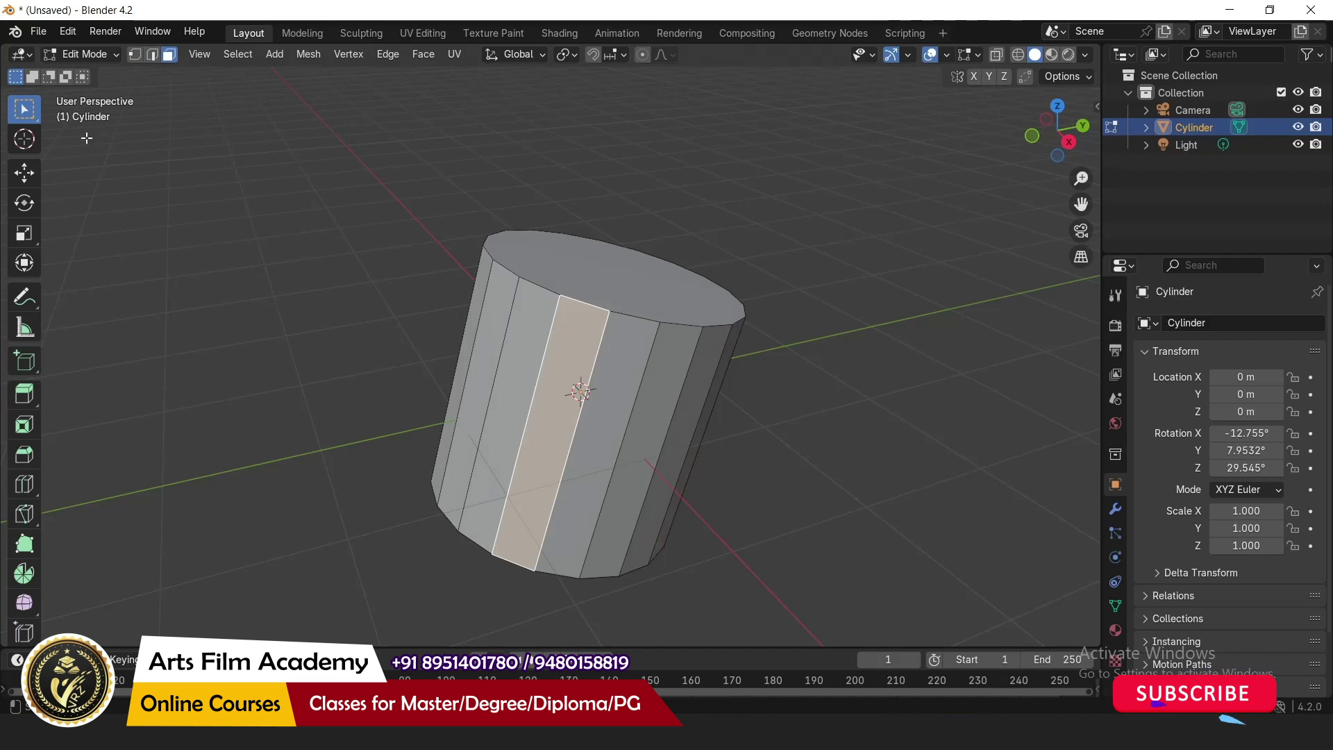
{"action": "left_click", "coordinate": [88, 55]}
{"action": "left_click", "coordinate": [78, 70]}
Switch to WordPad and highlight Question 45 about the function of the 'C' key together with its answer
{"action": "key", "text": "alt+Tab"}
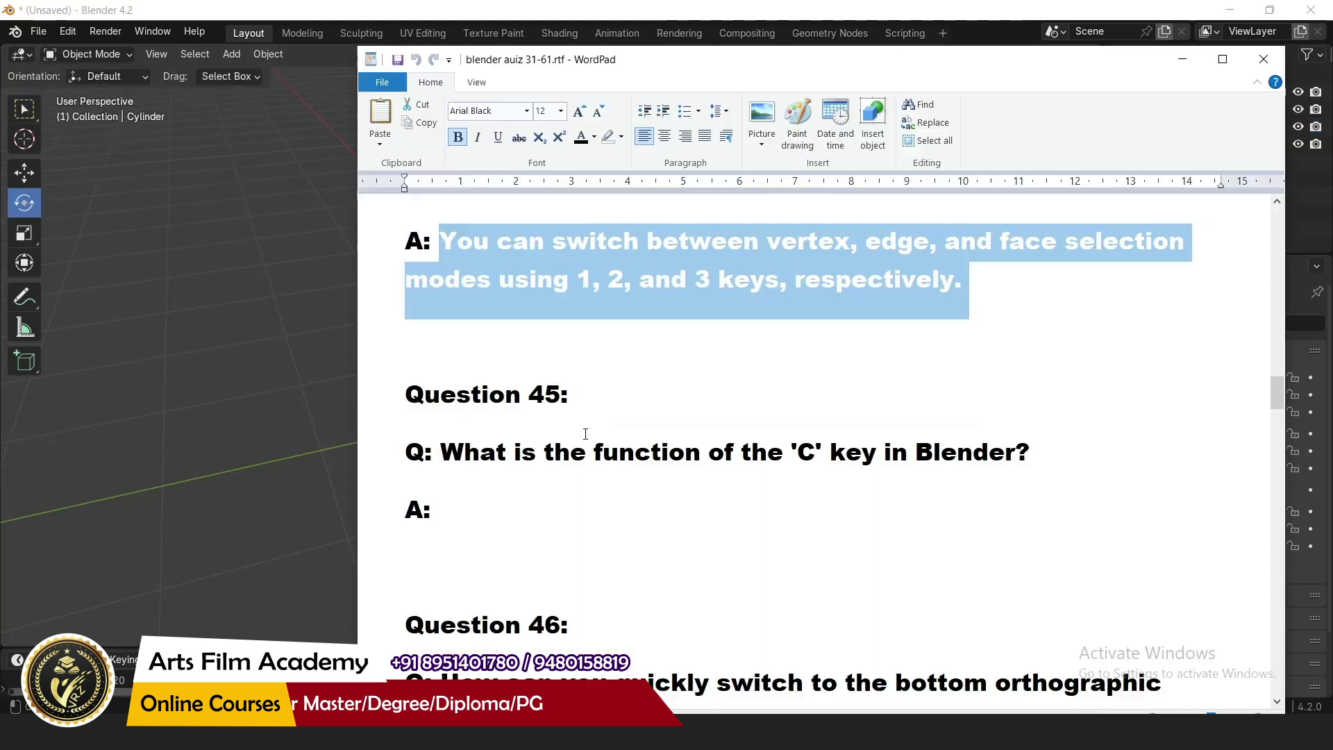
{"action": "key", "text": "BackSpace"}
{"action": "left_click_drag", "start_coordinate": [441, 452], "coordinate": [1037, 457]}
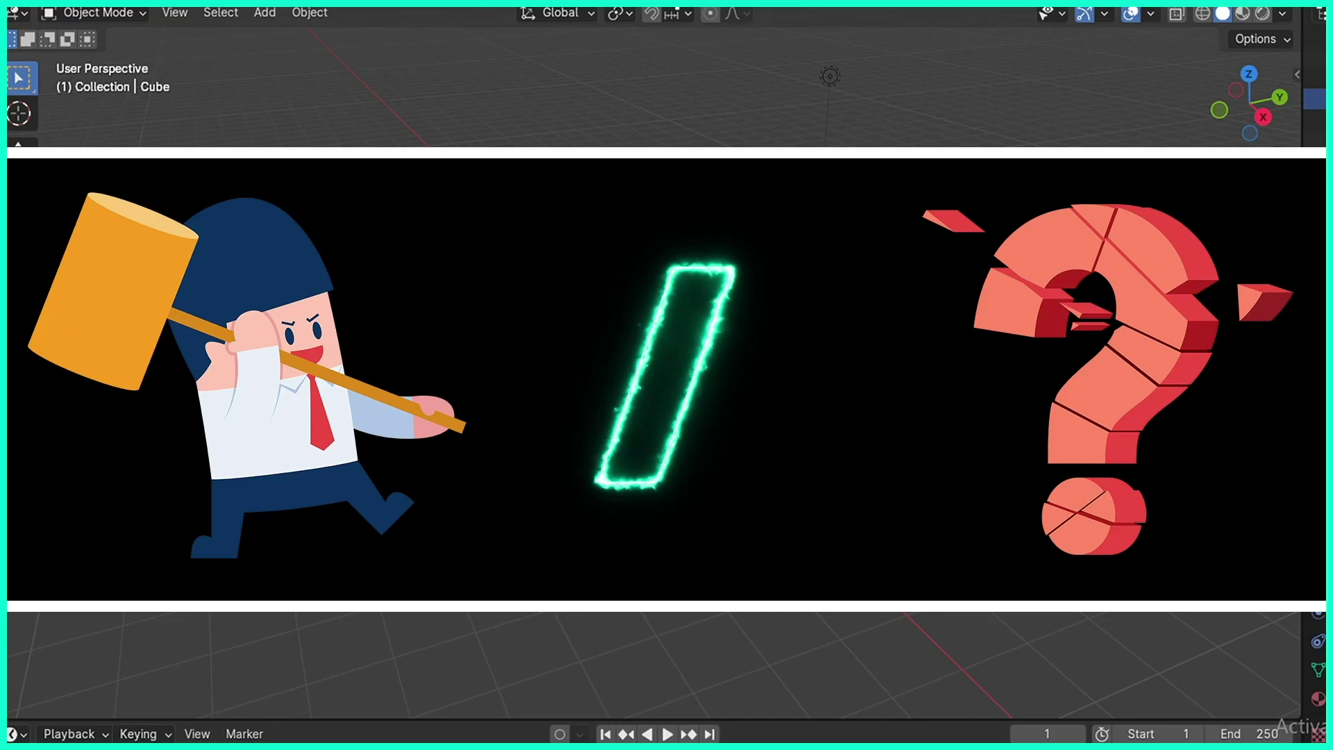
{"action": "left_click_drag", "start_coordinate": [440, 510], "coordinate": [1118, 510]}
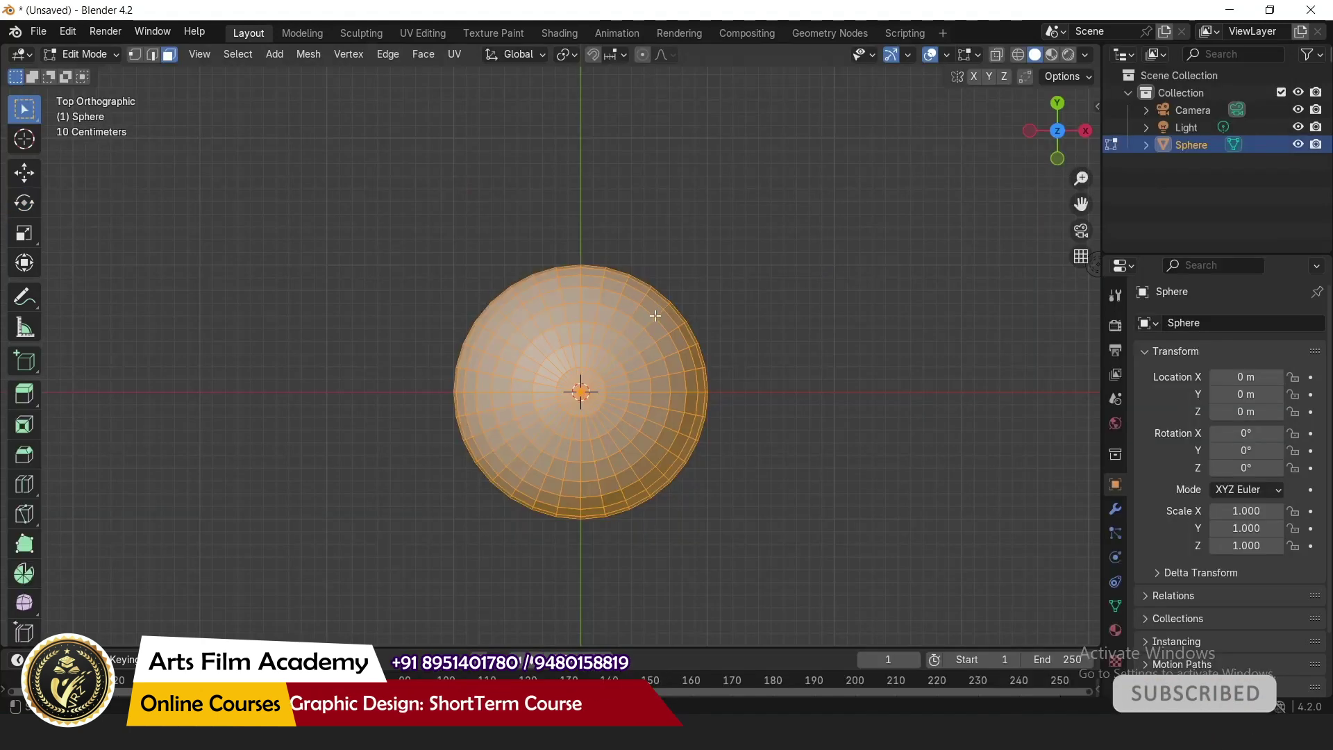
In Blender, box-select the faces around the sphere's pole in Edit Mode, and clear the selection
{"action": "scroll", "coordinate": [653, 313], "scroll_direction": "up", "scroll_amount": 2}
{"action": "key", "text": "Tab"}
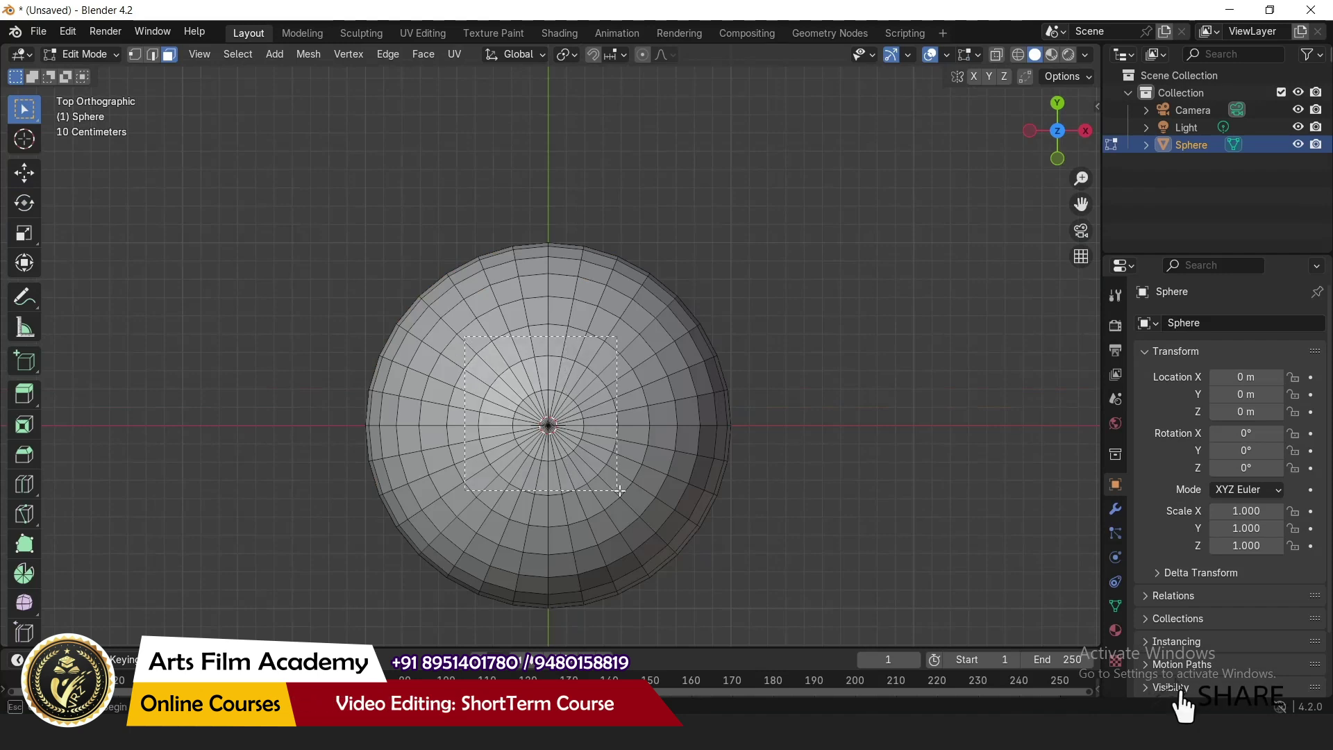
{"action": "left_click_drag", "start_coordinate": [622, 488], "coordinate": [622, 497]}
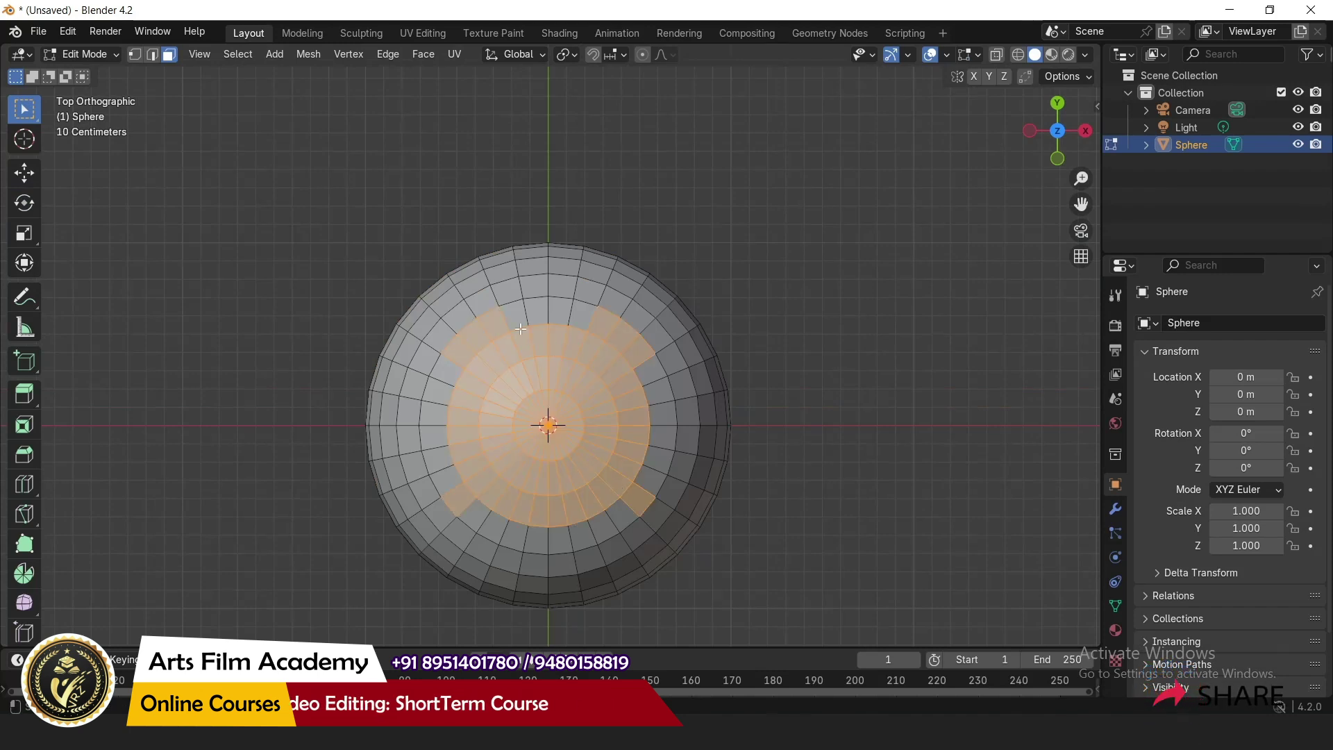
{"action": "left_click", "coordinate": [886, 348]}
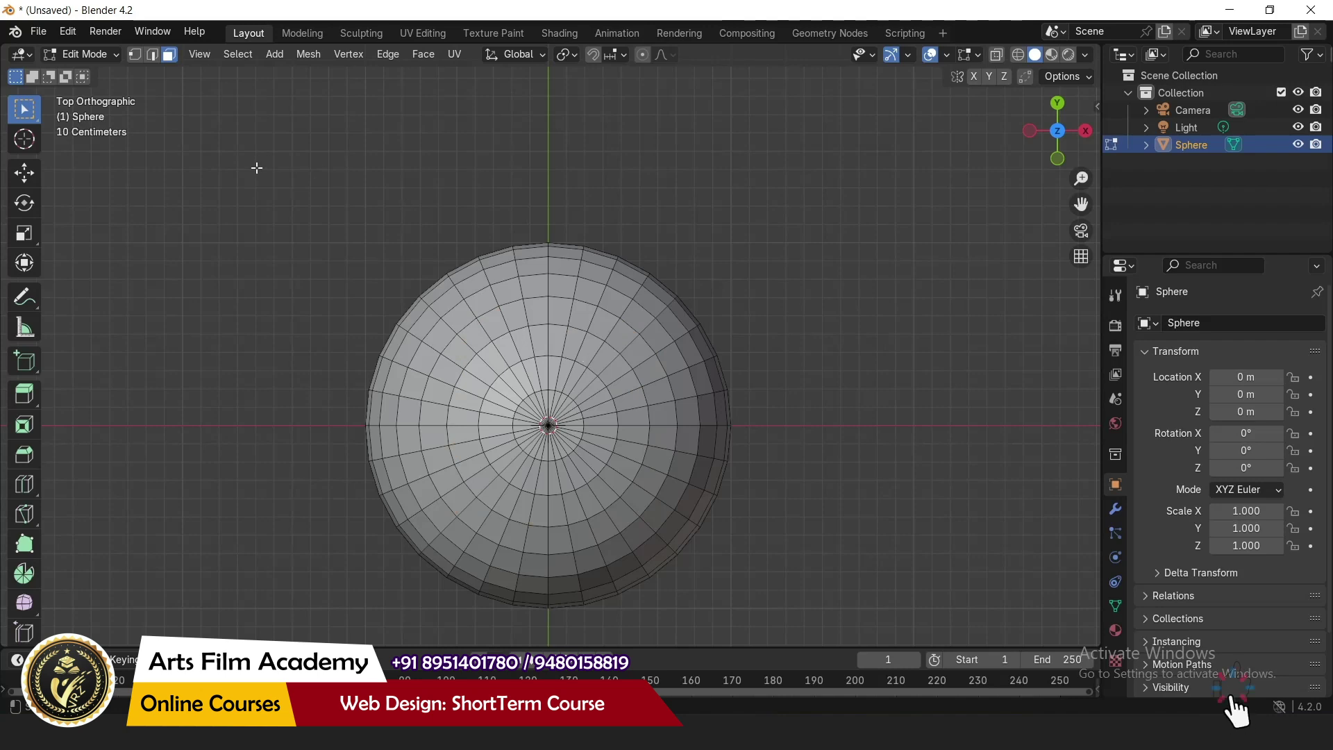
Use circle select to pick the faces around the sphere's pole in top view
{"action": "key", "text": "c"}
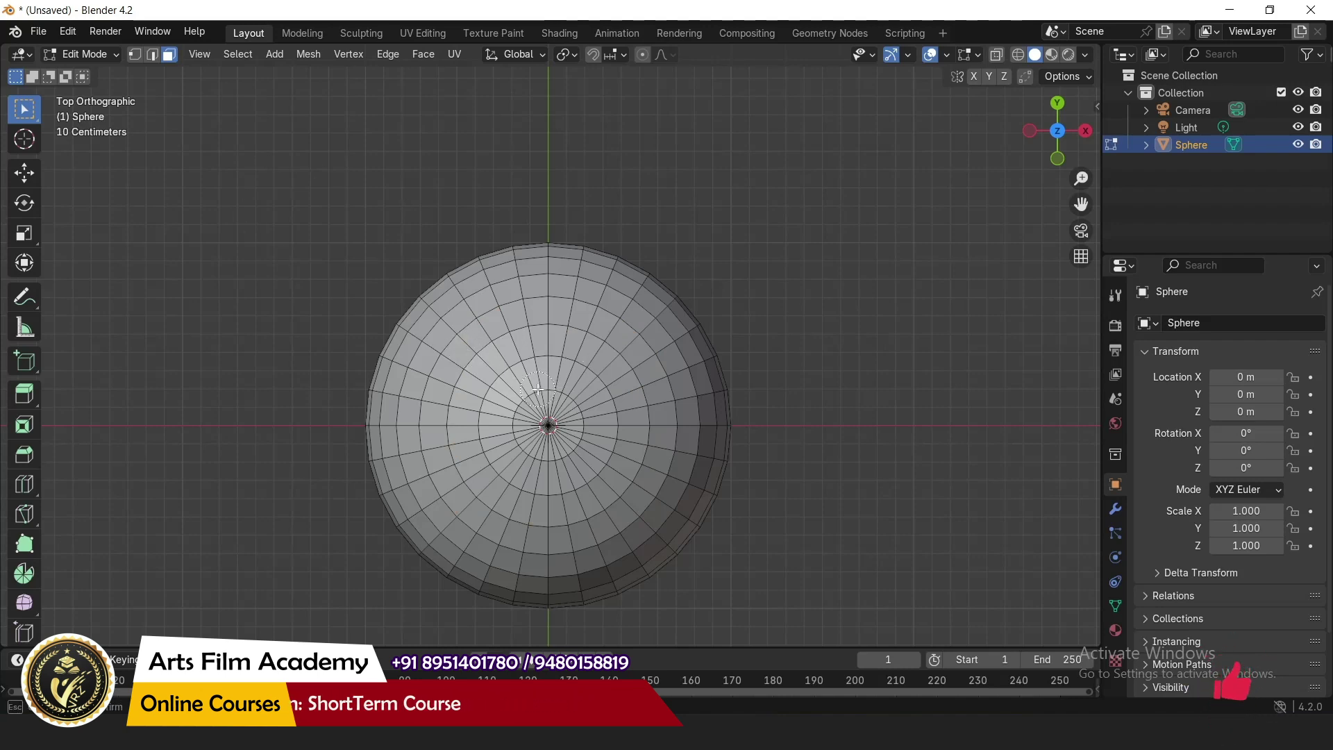
{"action": "mouse_move", "coordinate": [536, 393]}
{"action": "left_mouse_down"}
{"action": "mouse_move", "coordinate": [566, 417]}
{"action": "mouse_move", "coordinate": [539, 458]}
{"action": "mouse_move", "coordinate": [522, 423]}
{"action": "left_mouse_up"}
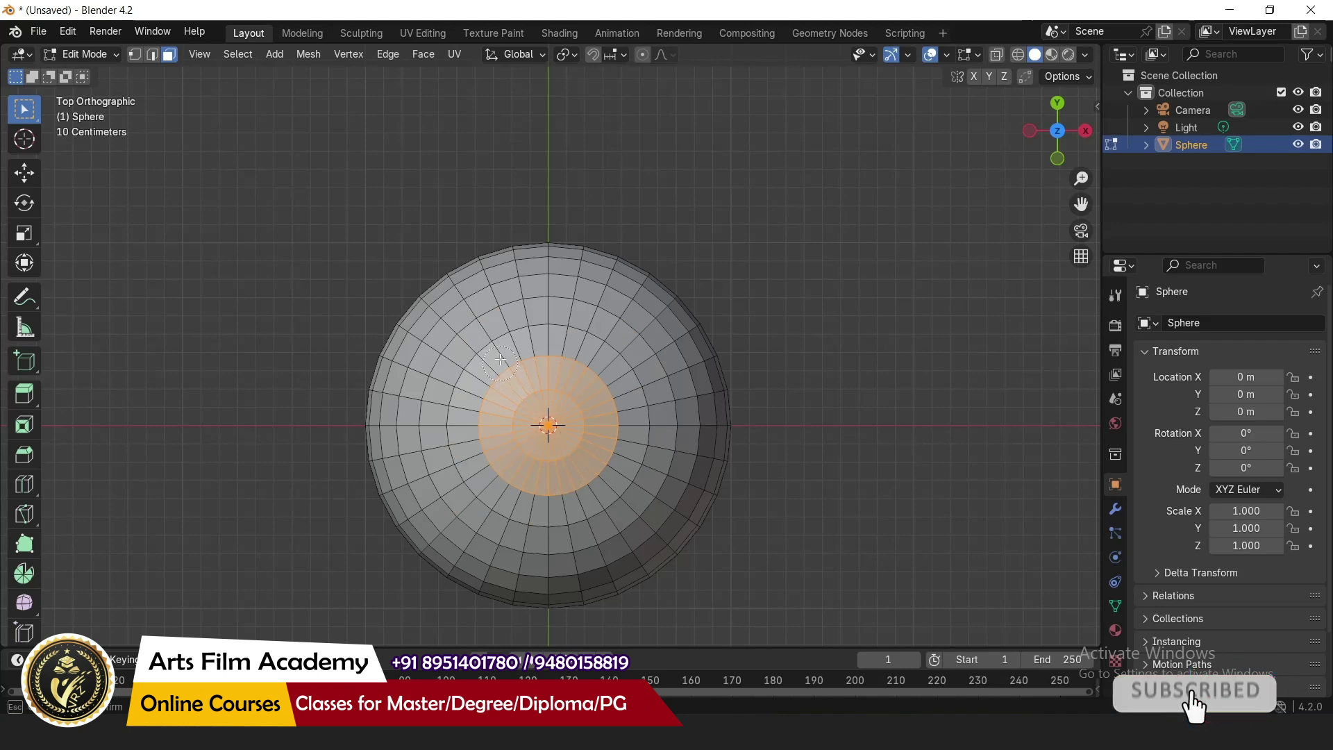
{"action": "mouse_move", "coordinate": [521, 362]}
{"action": "left_mouse_down"}
{"action": "mouse_move", "coordinate": [561, 356]}
{"action": "mouse_move", "coordinate": [603, 394]}
{"action": "mouse_move", "coordinate": [580, 459]}
{"action": "mouse_move", "coordinate": [479, 472]}
{"action": "mouse_move", "coordinate": [472, 379]}
{"action": "left_mouse_up"}
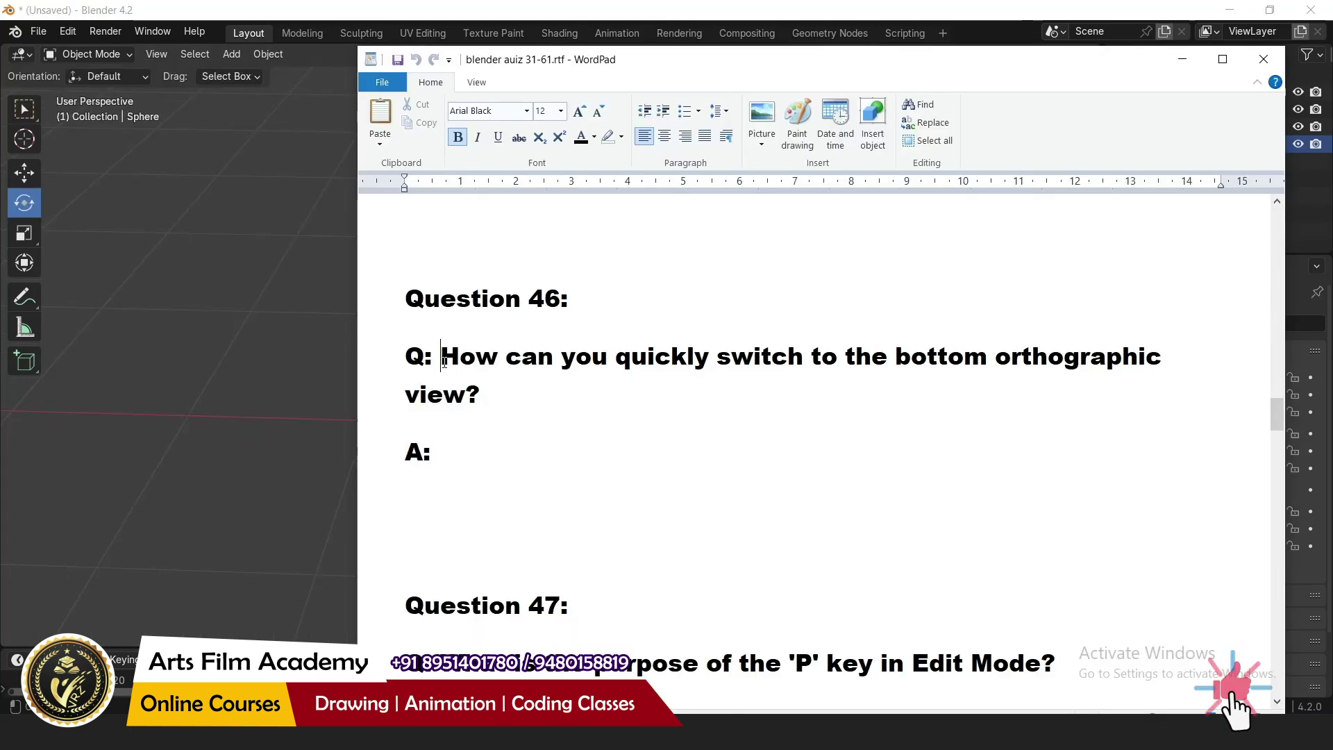
In WordPad, highlight Question 46 about switching to the bottom orthographic view together with its answer
{"action": "left_click_drag", "start_coordinate": [443, 359], "coordinate": [555, 386]}
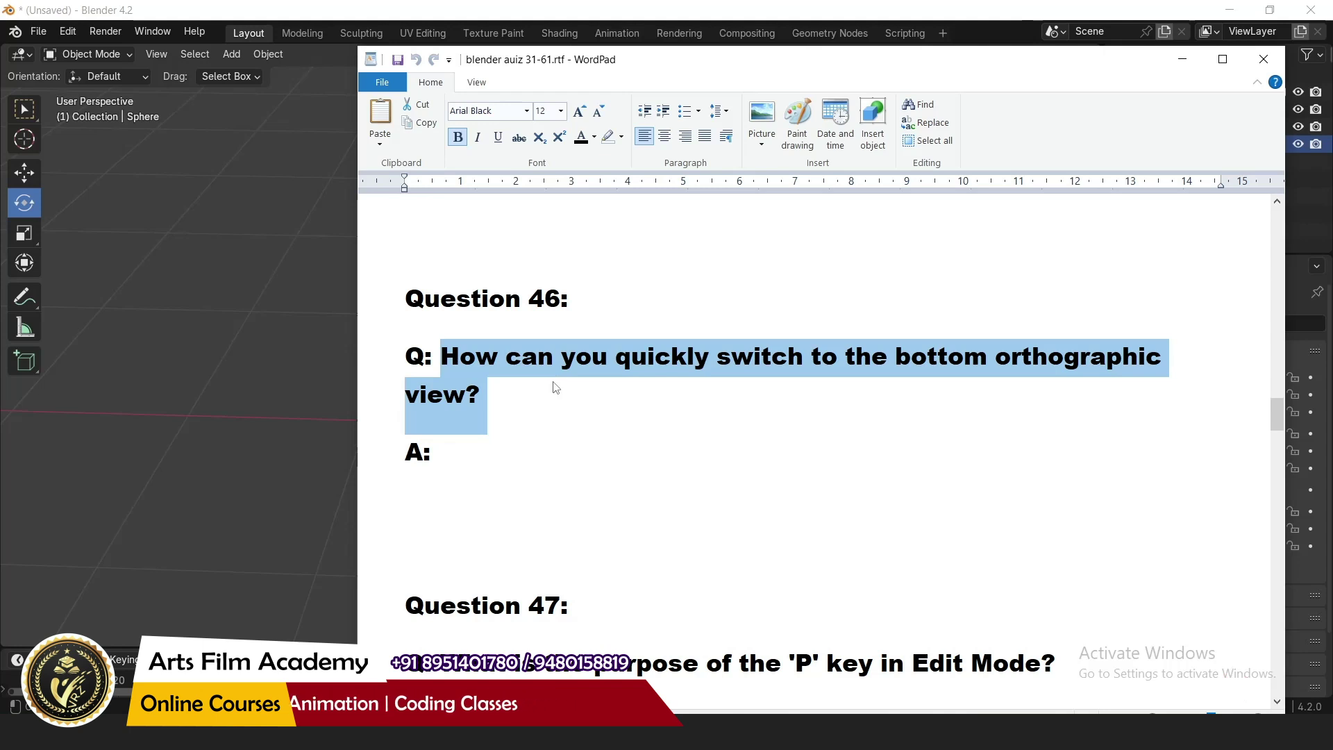
{"action": "left_click", "coordinate": [441, 448]}
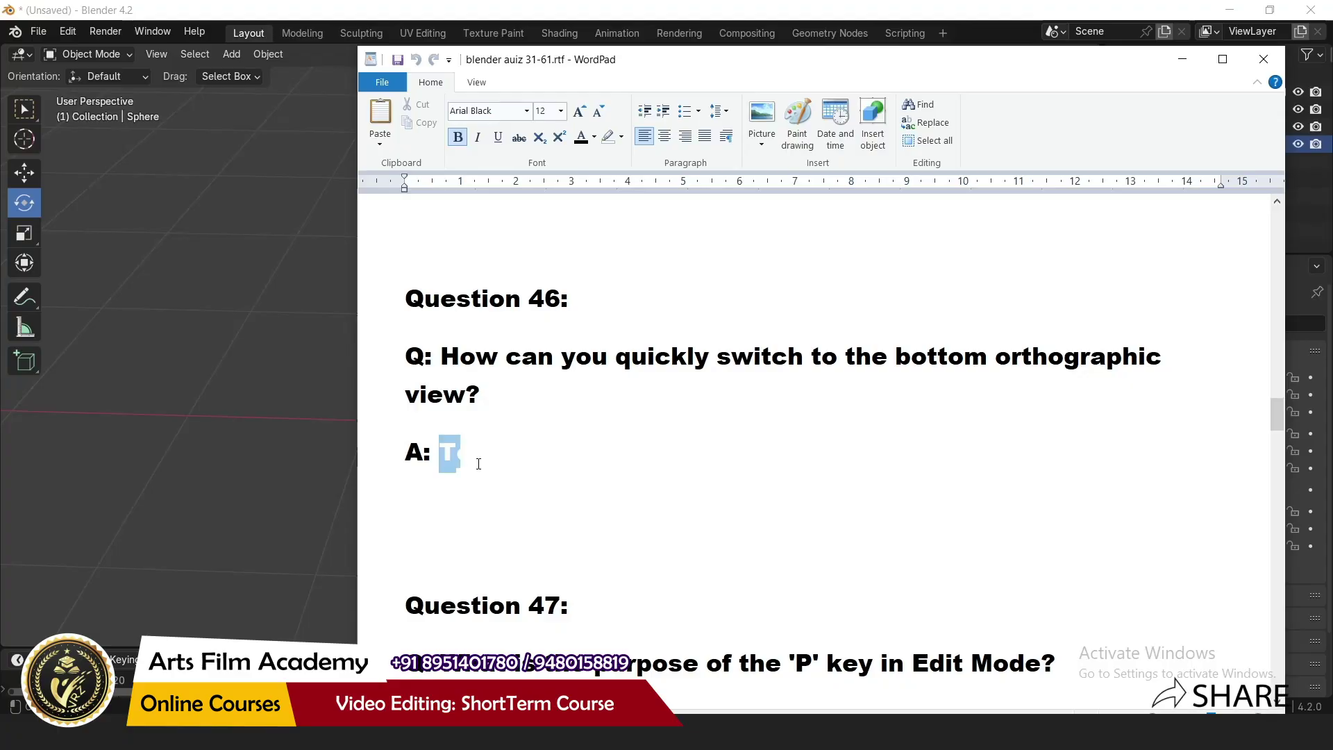
{"action": "left_click_drag", "start_coordinate": [479, 464], "coordinate": [798, 479]}
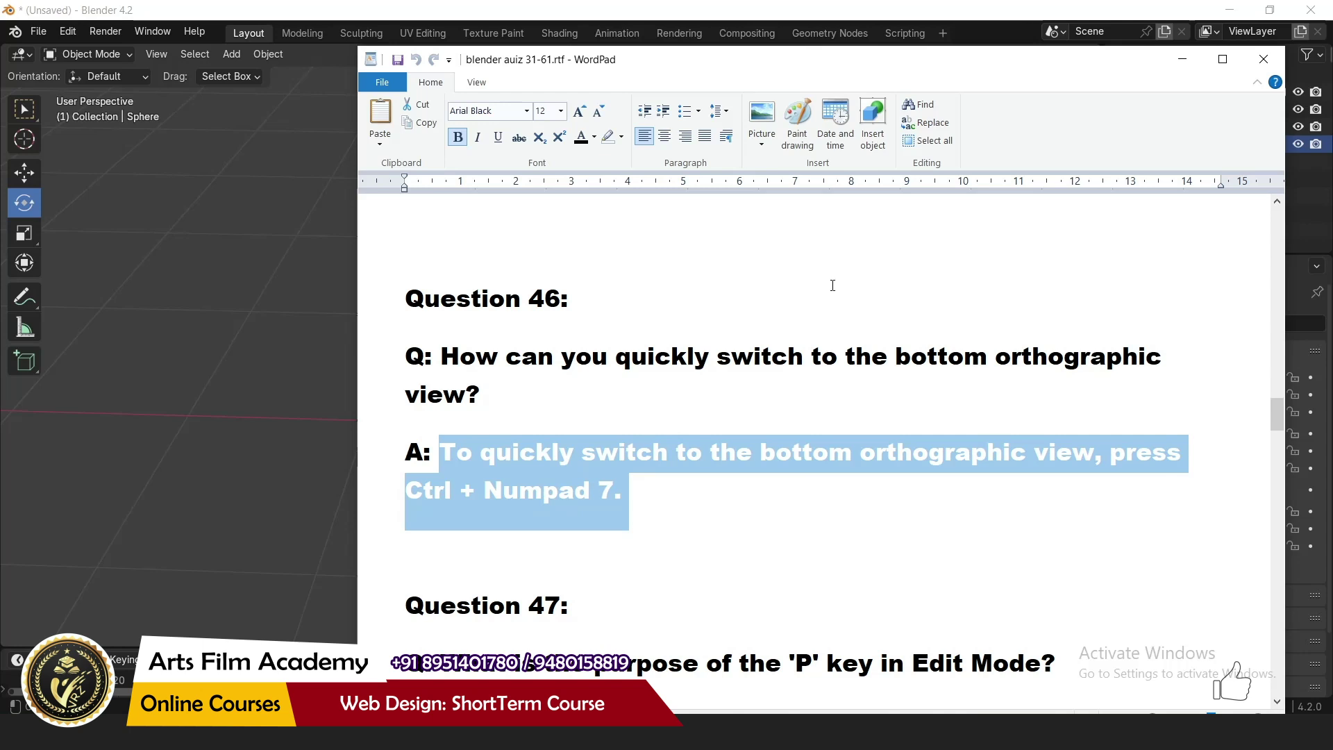
Return to Blender and view the sphere in top orthographic and bottom orthographic view
{"action": "left_click", "coordinate": [878, 7]}
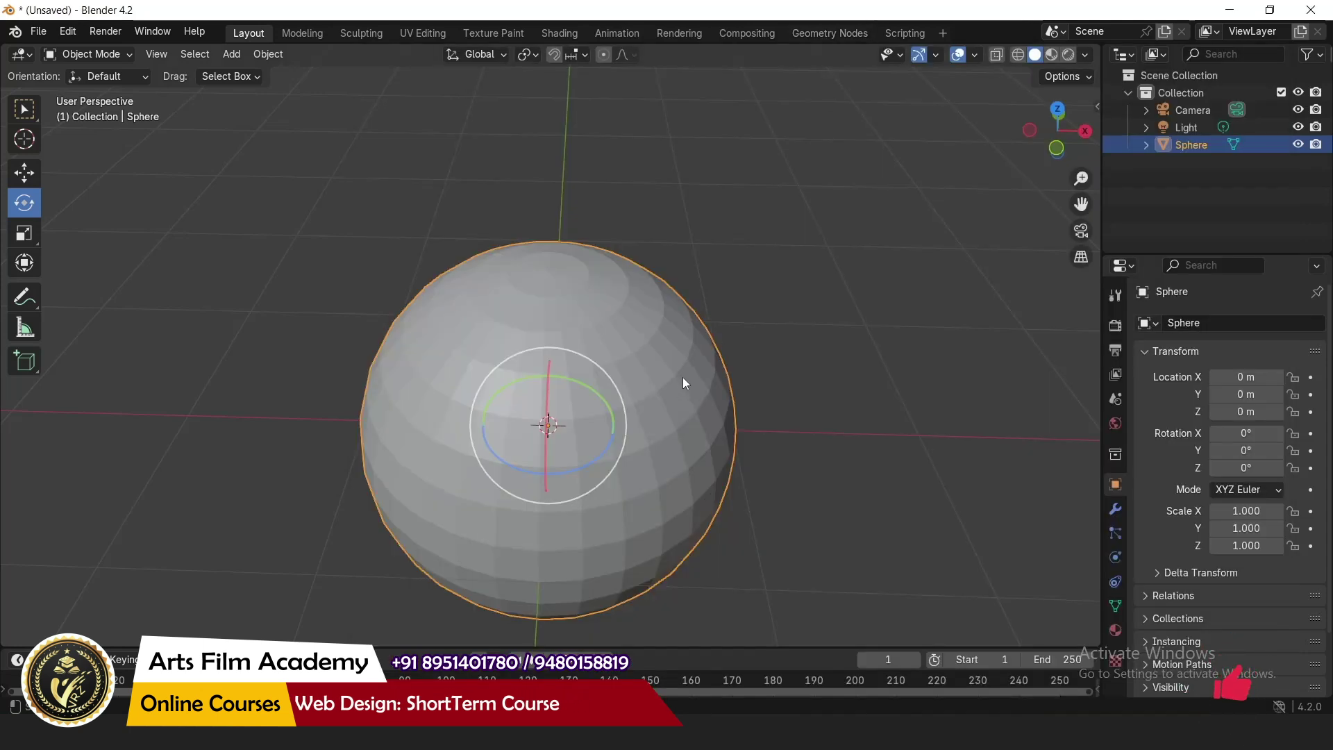
{"action": "key", "text": "KP_7"}
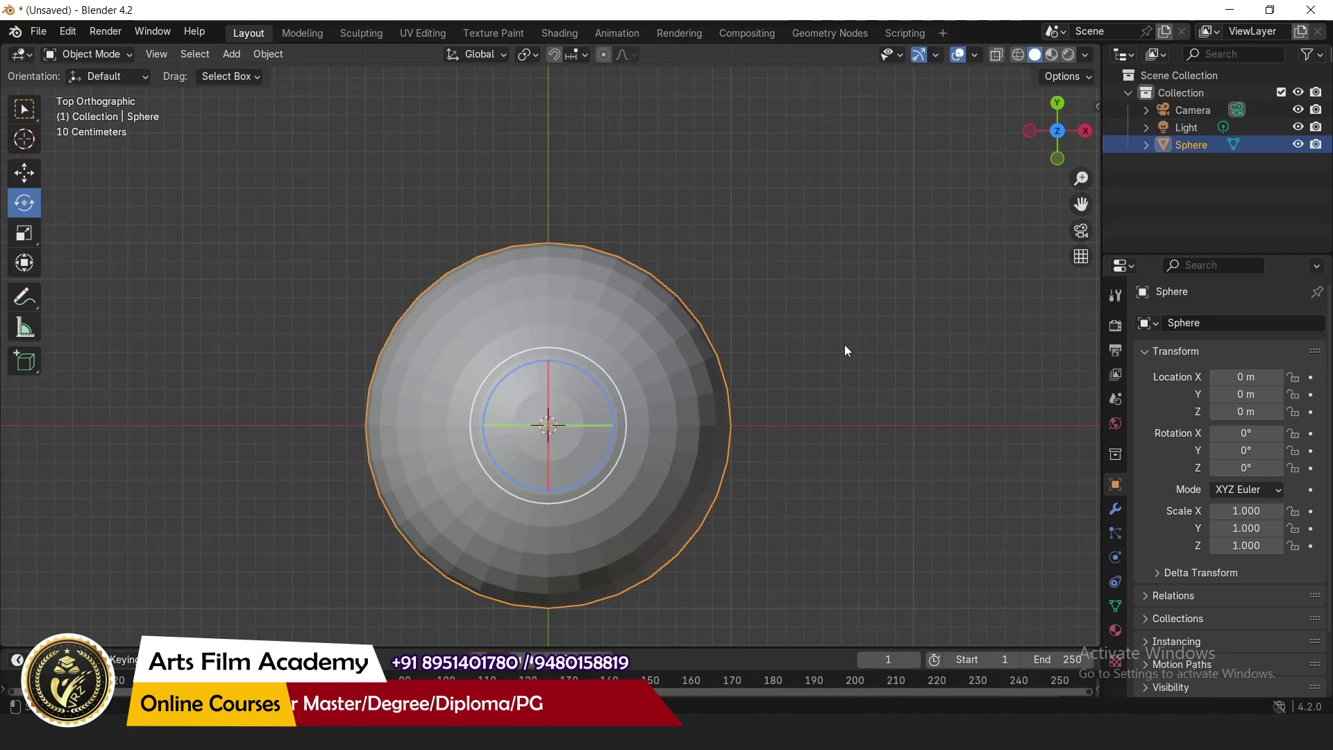
{"action": "key", "text": "ctrl+KP_7"}
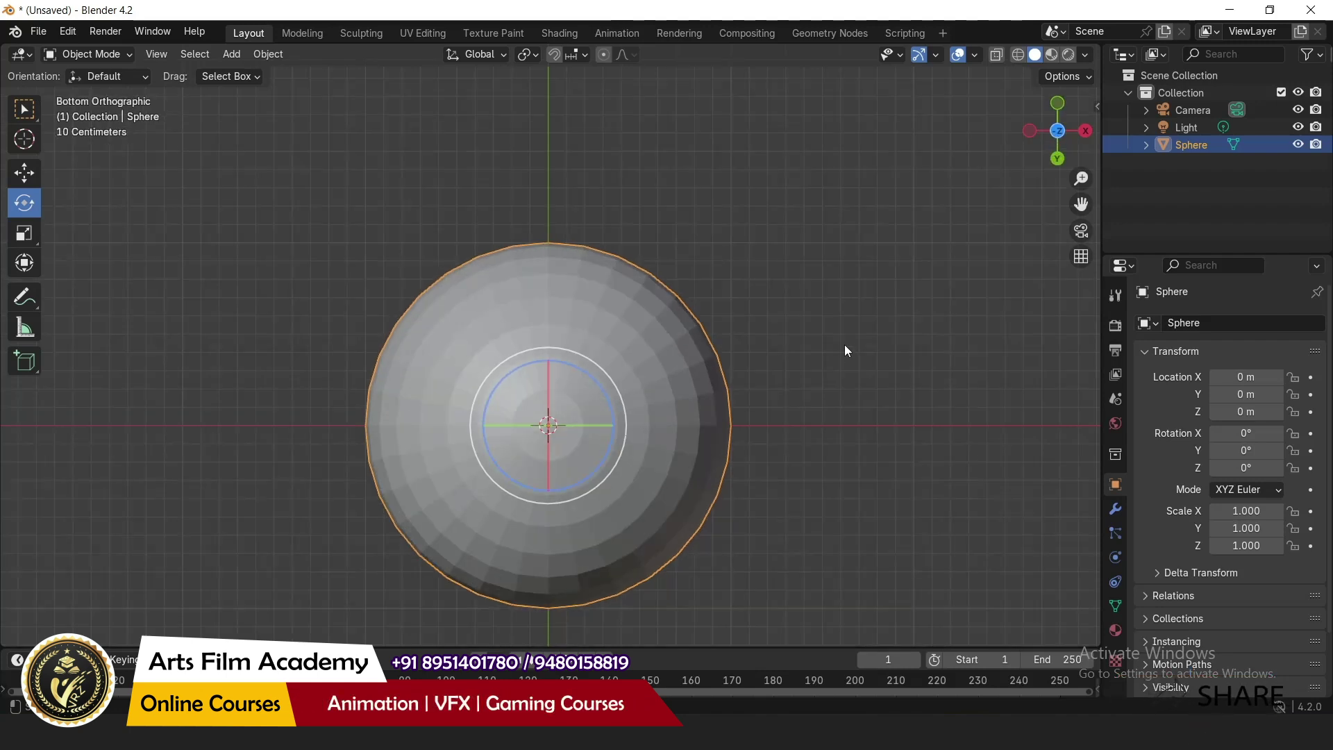
{"action": "middle_click_drag", "start_coordinate": [787, 356], "coordinate": [806, 235]}
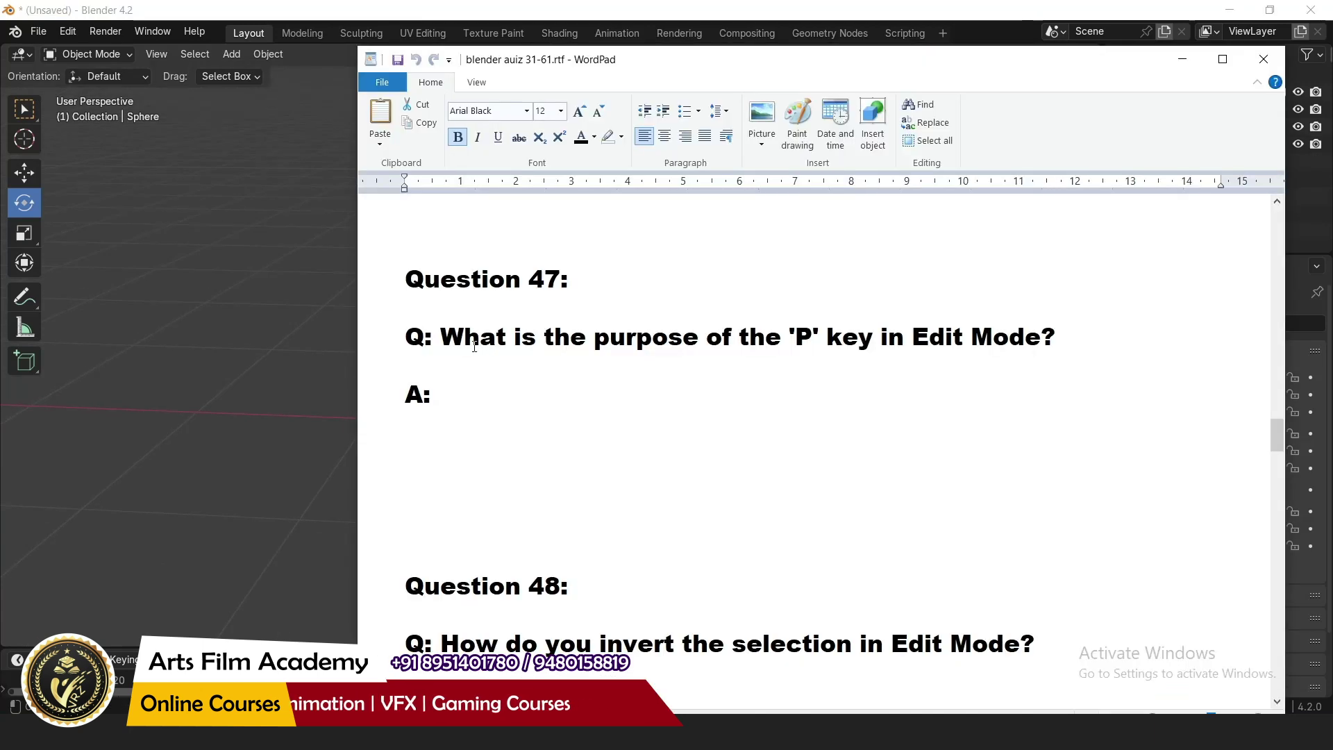
Switch to WordPad and highlight Question 47 about the purpose of the 'P' key in Edit Mode with its answer
{"action": "left_click_drag", "start_coordinate": [442, 339], "coordinate": [1001, 336]}
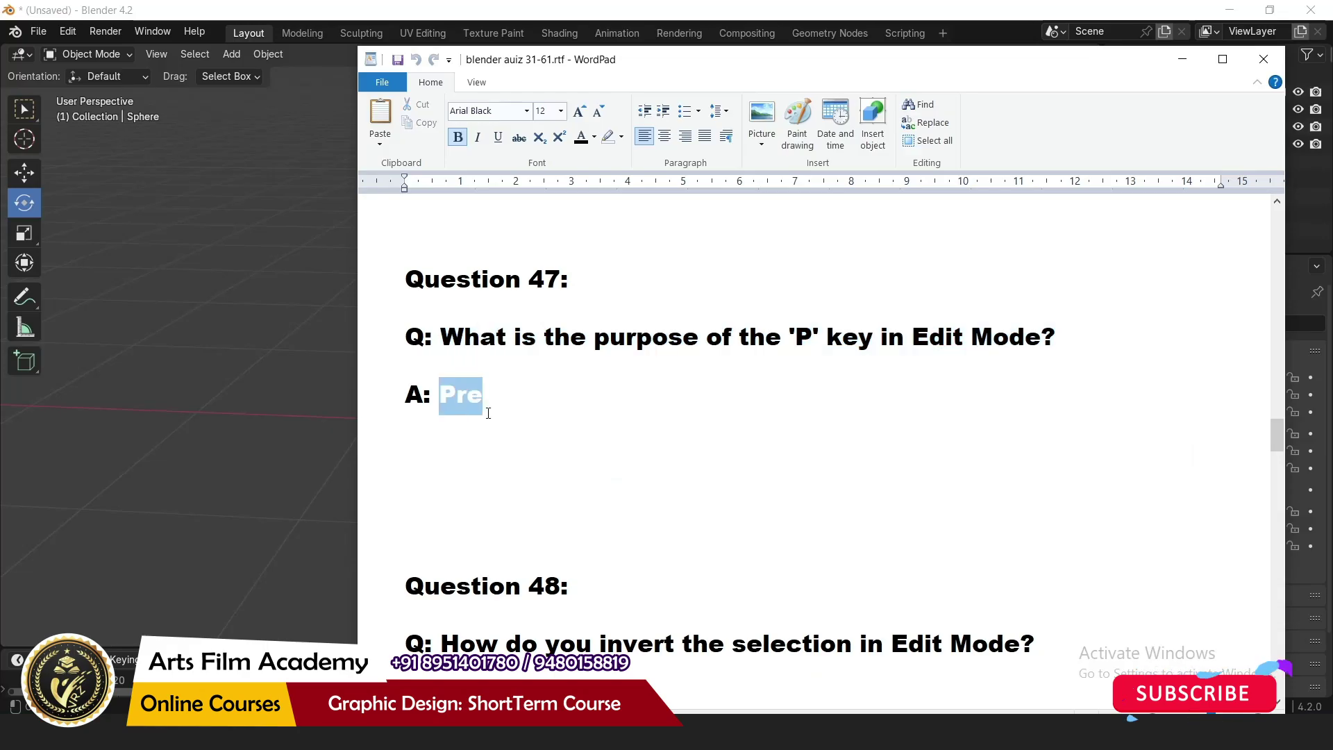
{"action": "left_click_drag", "start_coordinate": [463, 402], "coordinate": [1126, 459]}
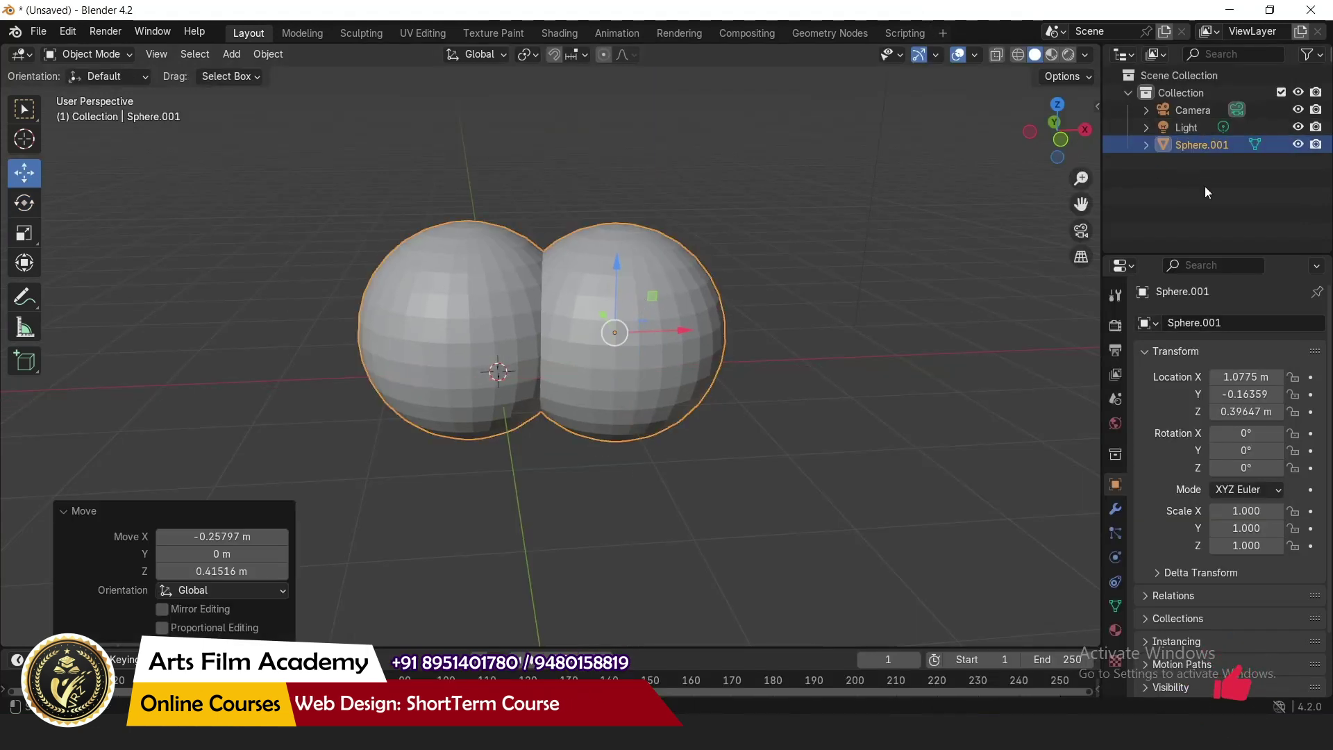
In Blender, select the joined Sphere.001 object and put it into Edit Mode
{"action": "left_click", "coordinate": [1217, 147]}
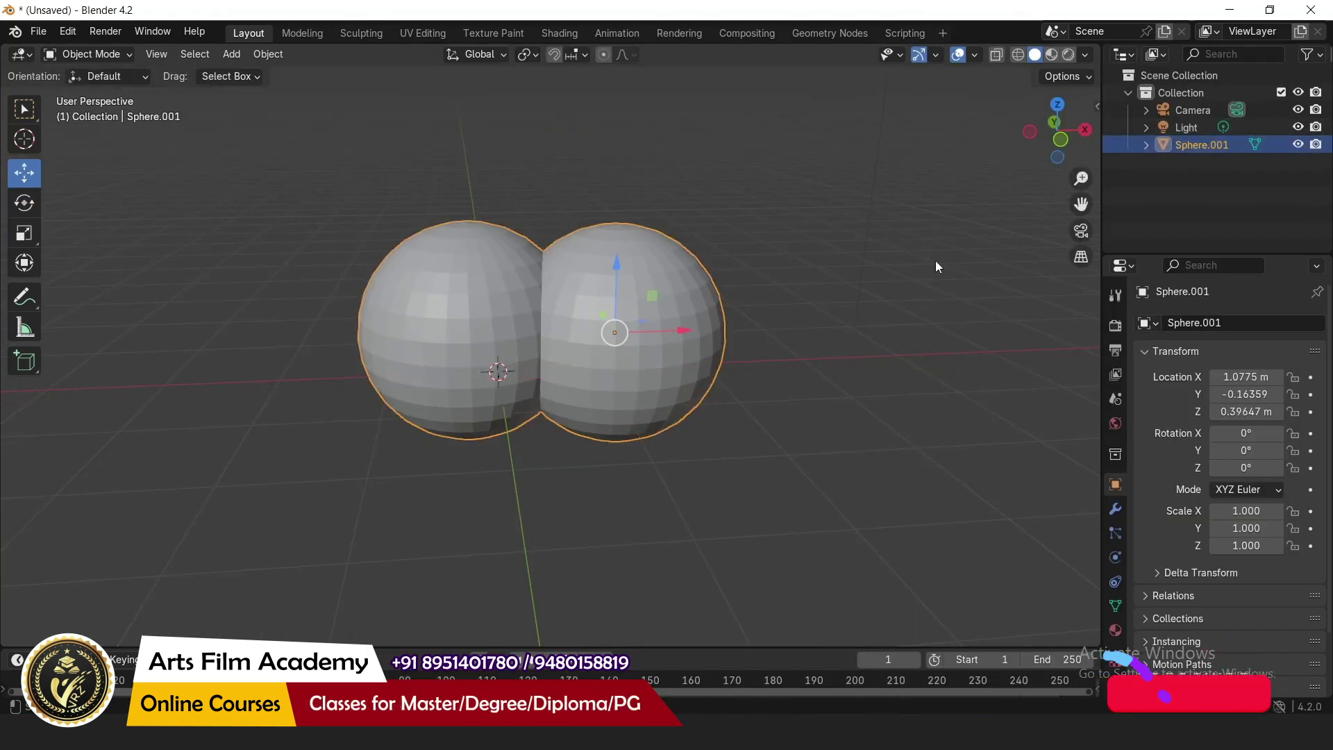
{"action": "left_click", "coordinate": [693, 489]}
{"action": "left_click", "coordinate": [658, 366]}
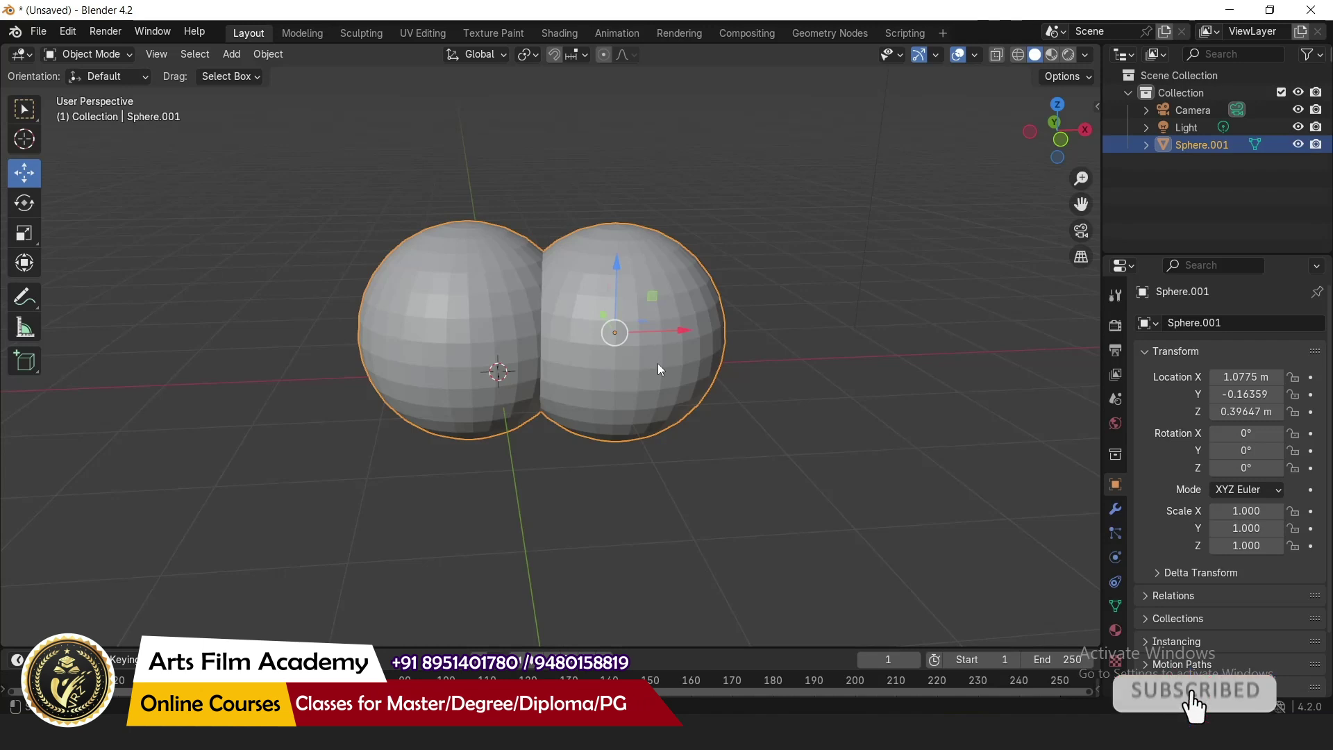
{"action": "key", "text": "Tab"}
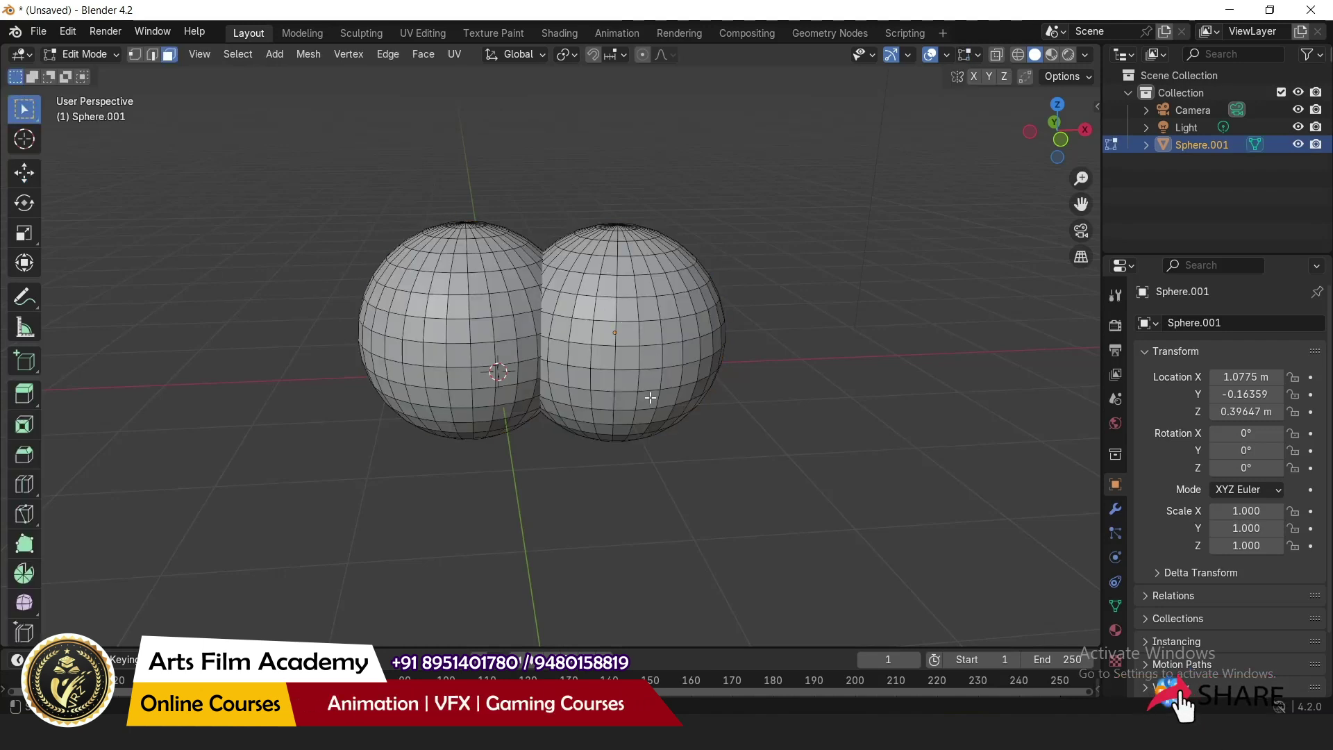
{"action": "key", "text": "l"}
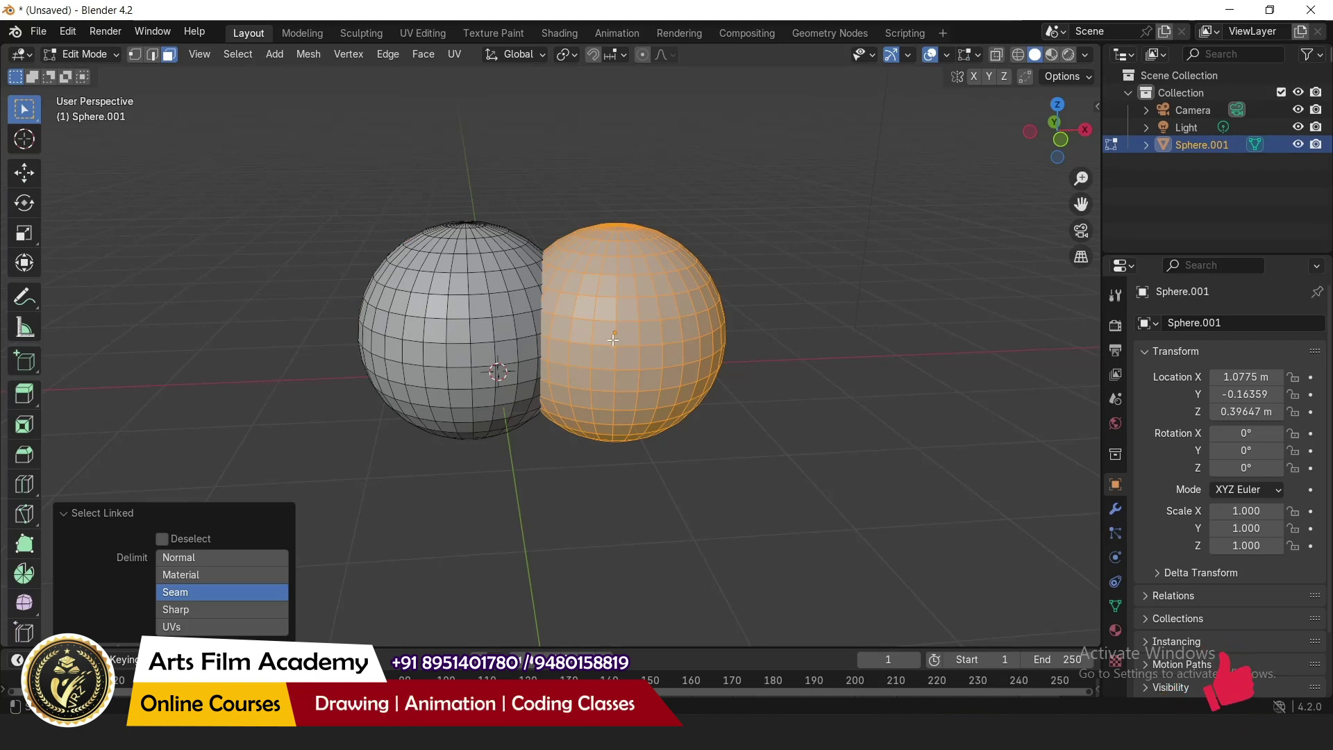
{"action": "key", "text": "g"}
{"action": "right_click", "coordinate": [602, 377]}
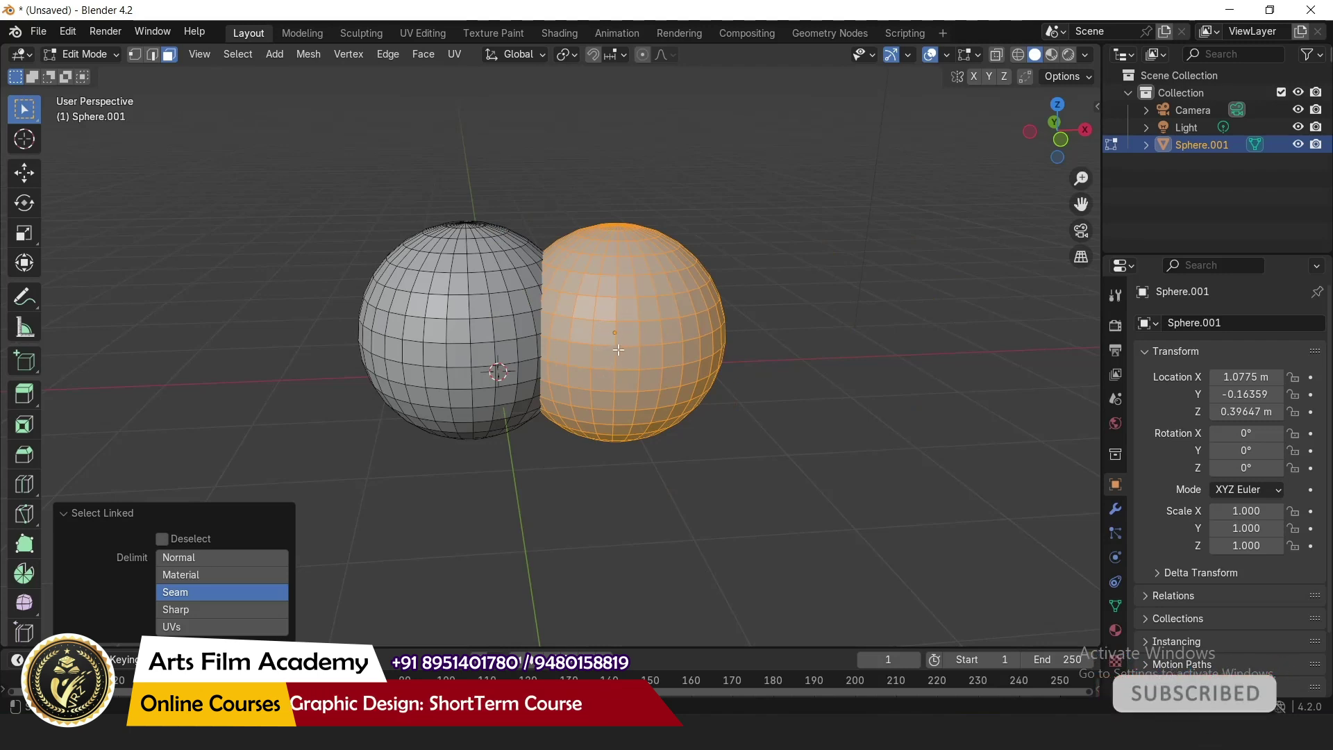
{"action": "key", "text": "p"}
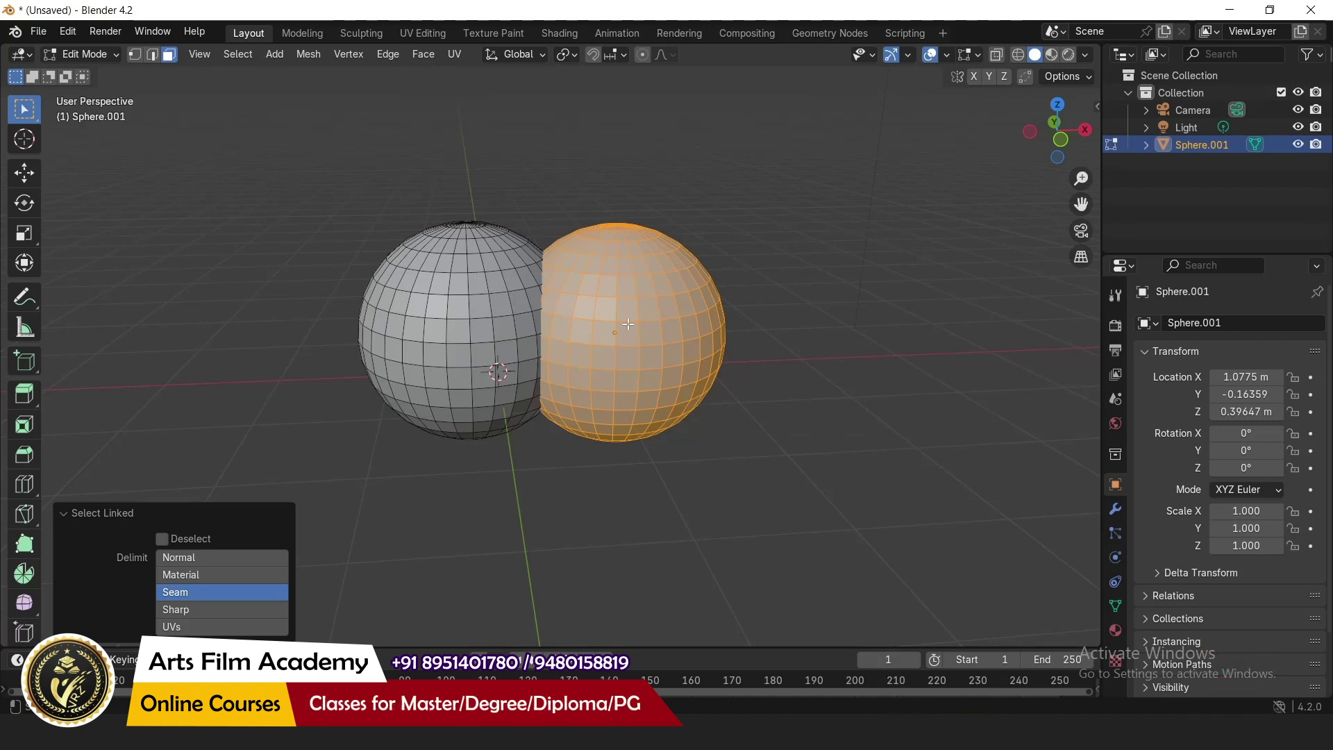
{"action": "key", "text": "p"}
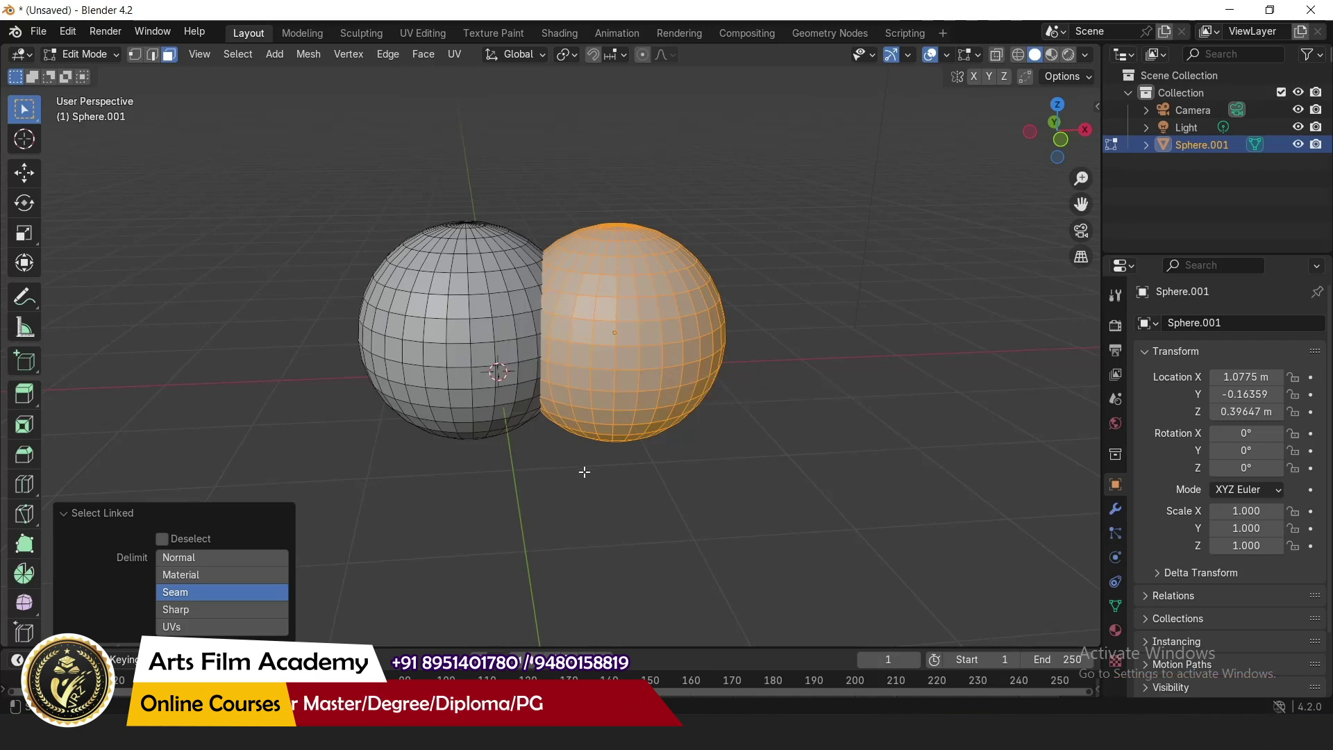
Separate all of the mesh geometry by loose parts and return to Object Mode with nothing selected
{"action": "key", "text": "a"}
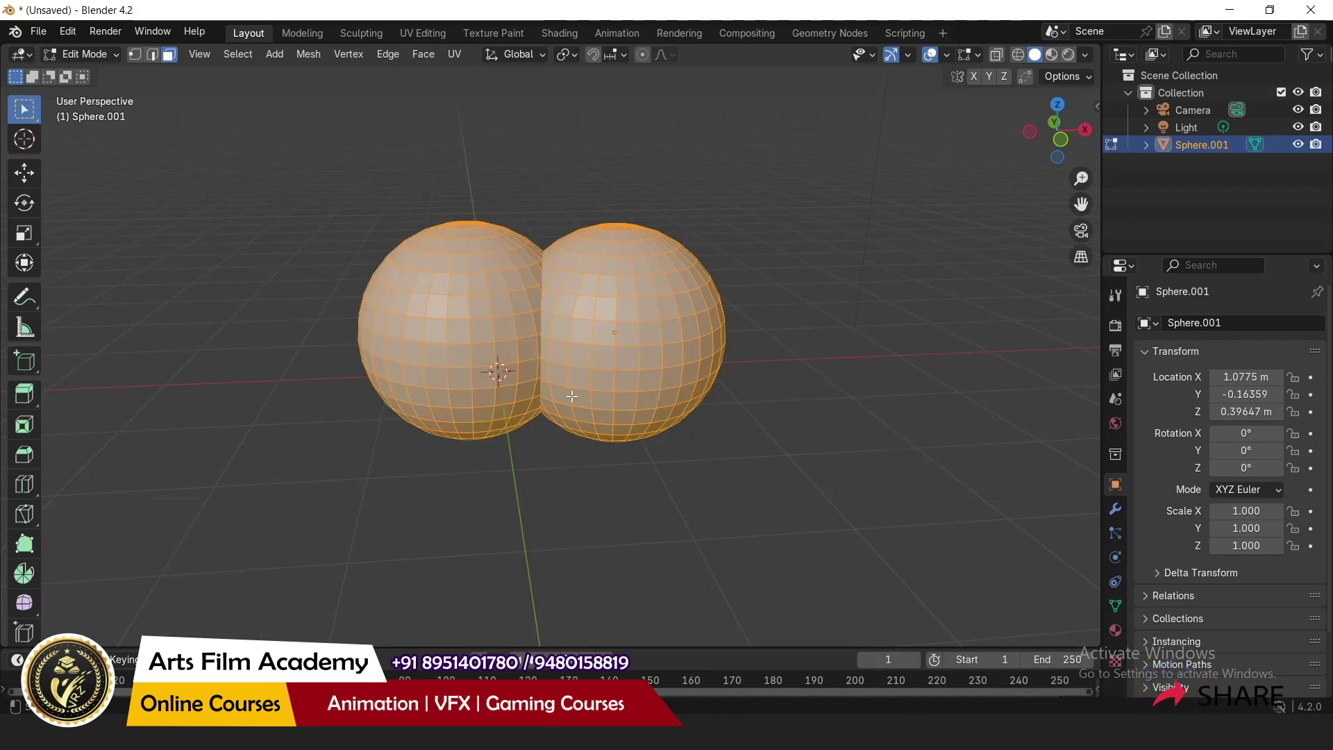
{"action": "key", "text": "p"}
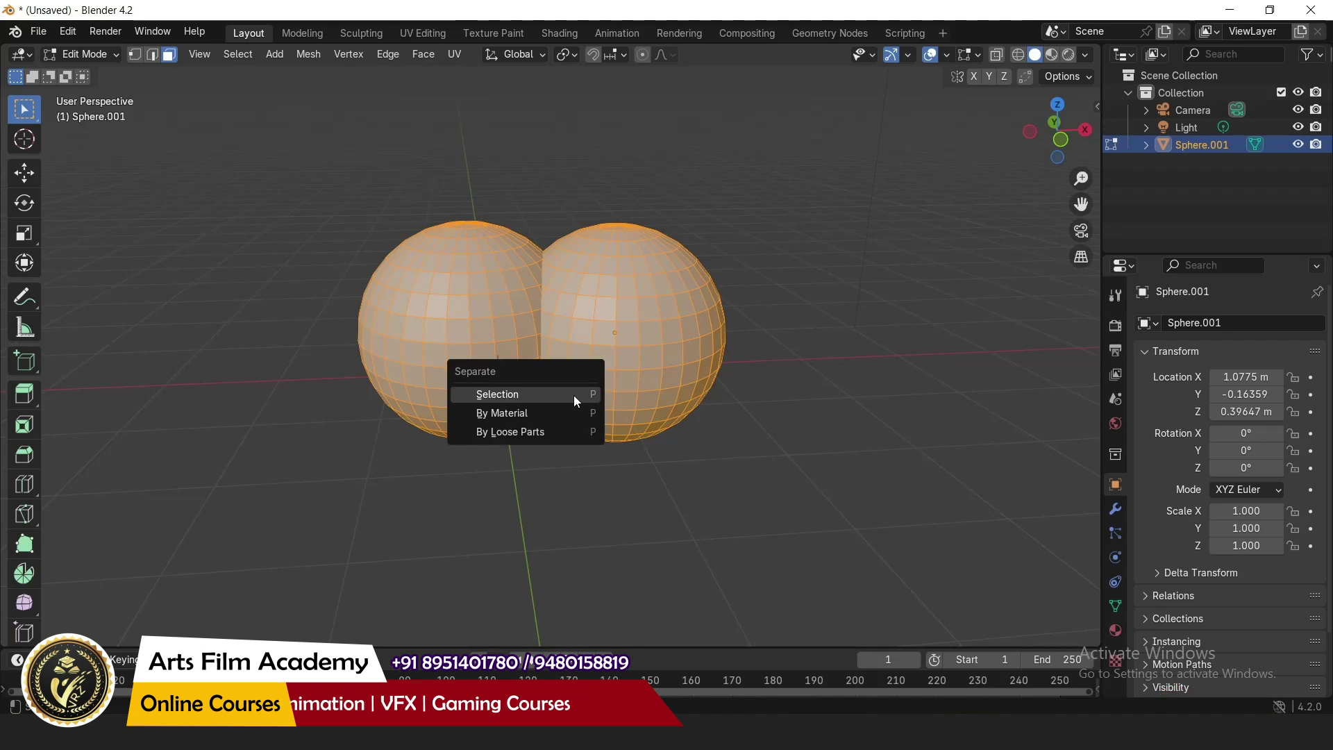
{"action": "left_click", "coordinate": [551, 435]}
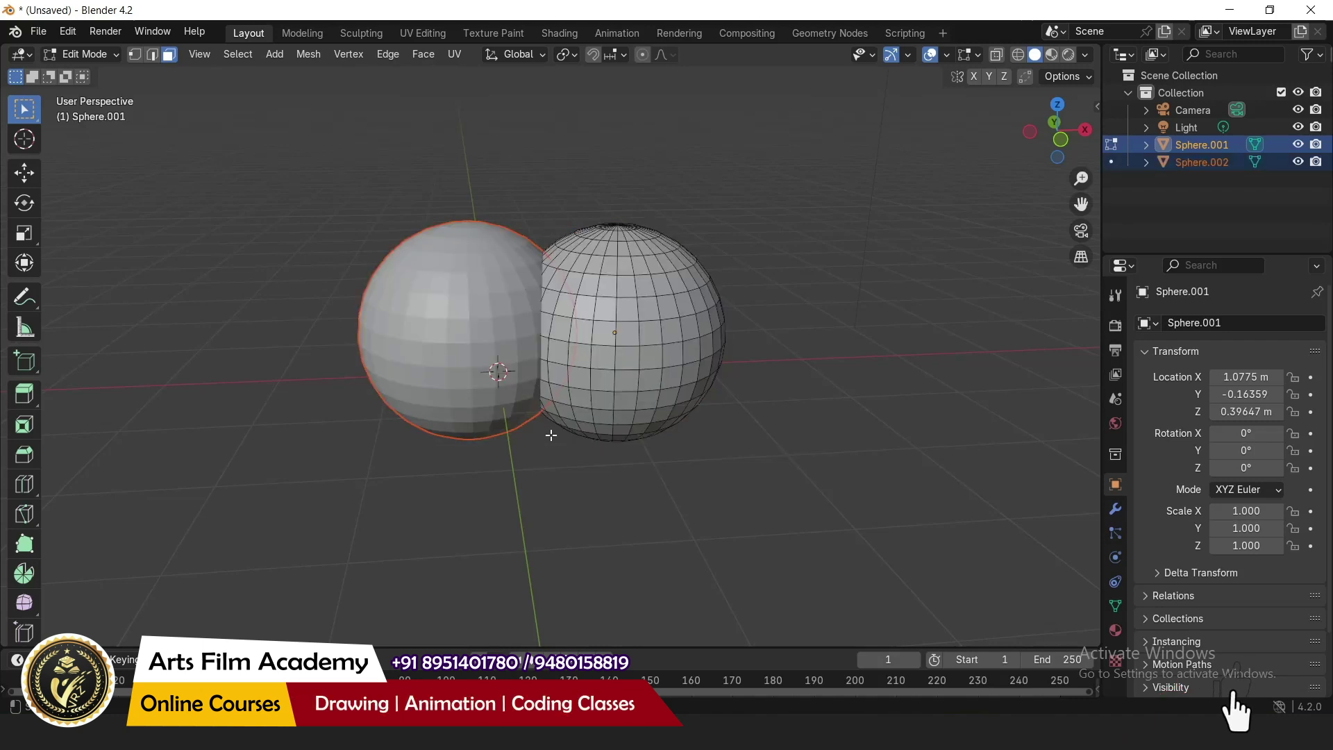
{"action": "left_click", "coordinate": [102, 55]}
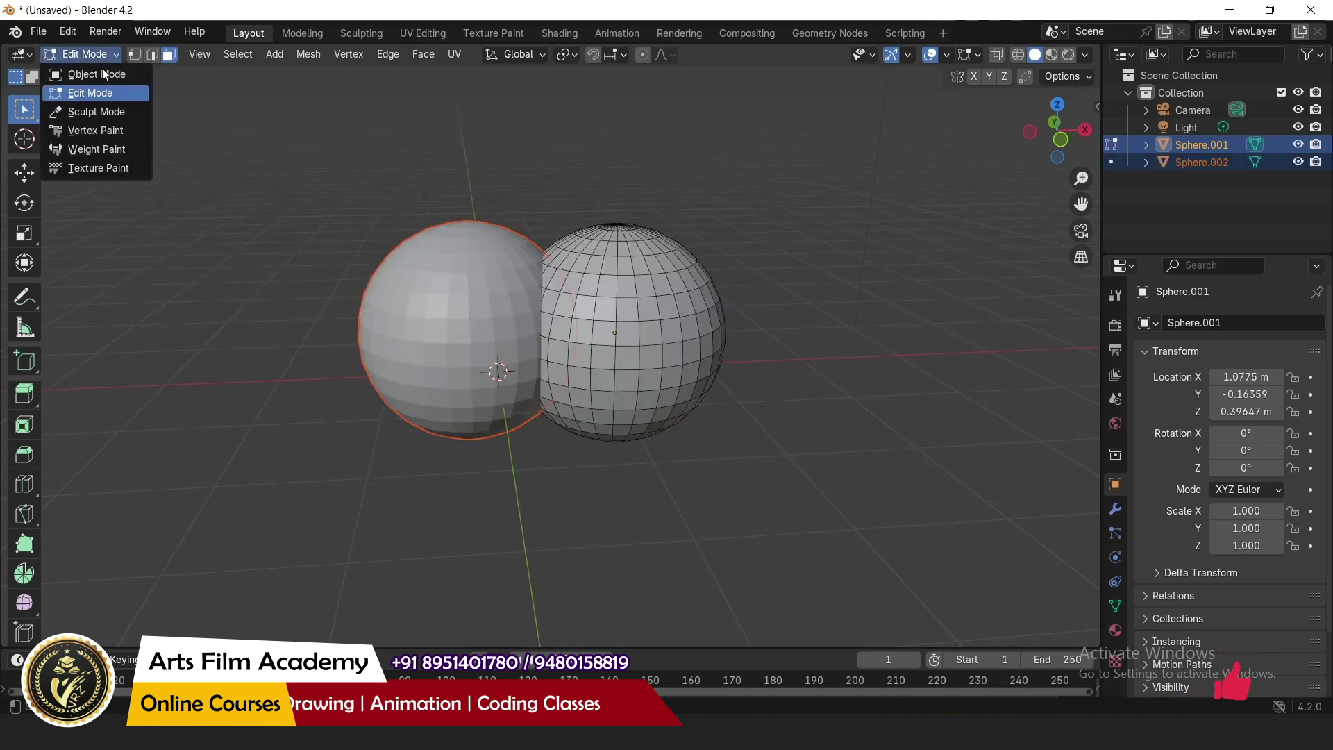
{"action": "left_click", "coordinate": [102, 75]}
{"action": "left_click", "coordinate": [859, 411]}
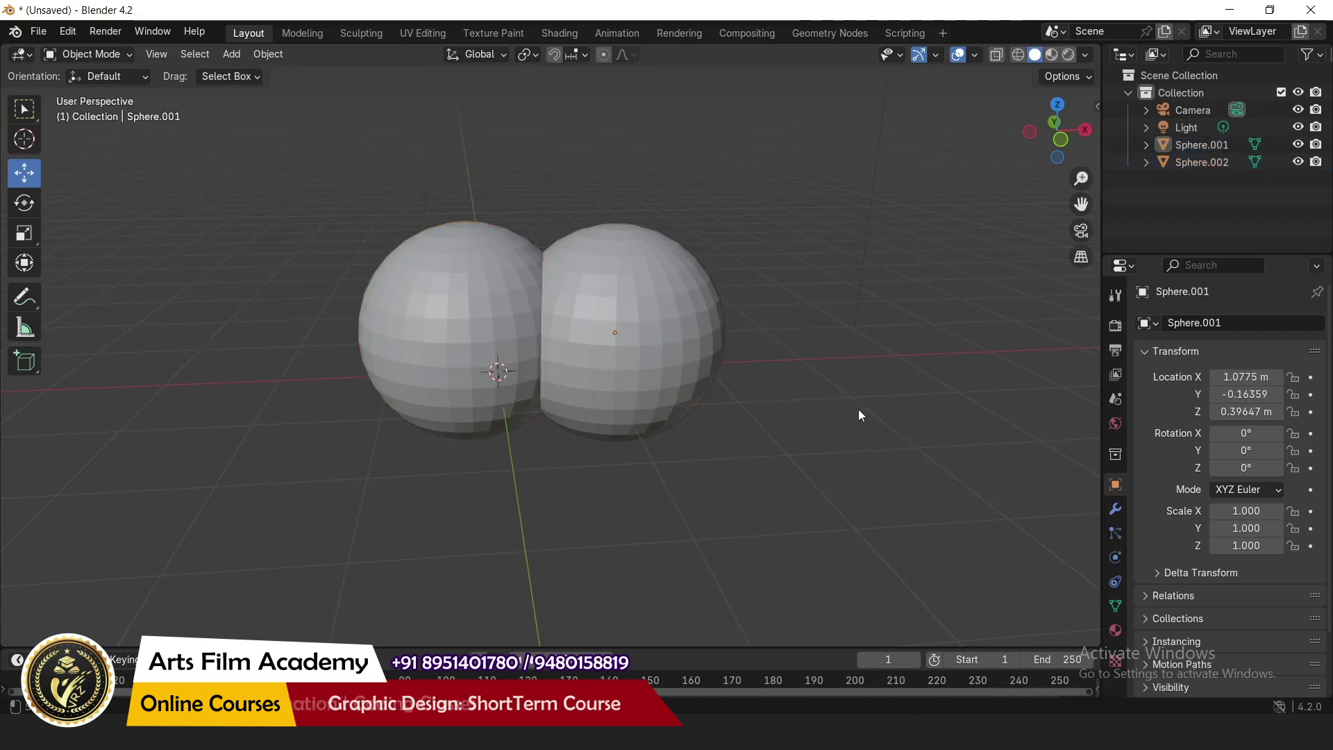
Select Sphere.001 and Sphere.002 in turn to check that they are separate objects, ending on Sphere.002
{"action": "left_click", "coordinate": [671, 340]}
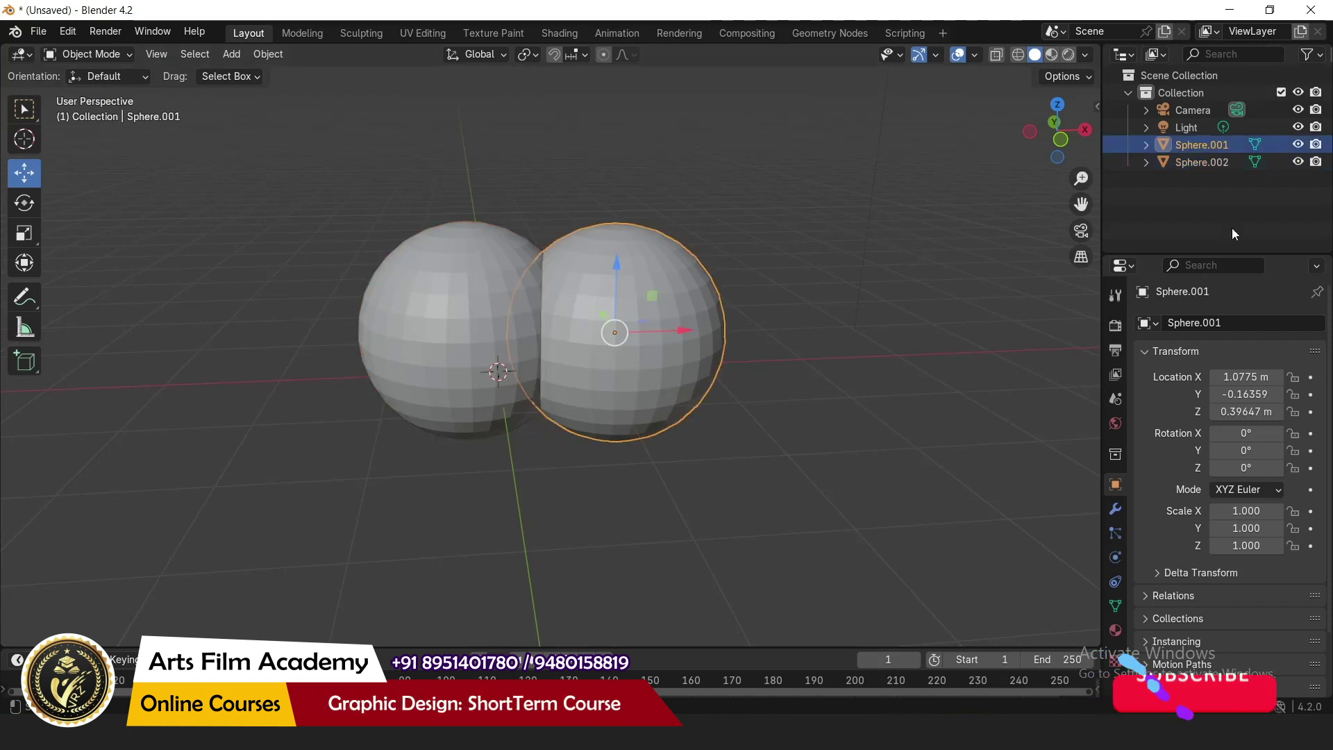
{"action": "left_click", "coordinate": [1200, 165]}
{"action": "left_click", "coordinate": [1204, 130]}
{"action": "left_click", "coordinate": [1202, 162]}
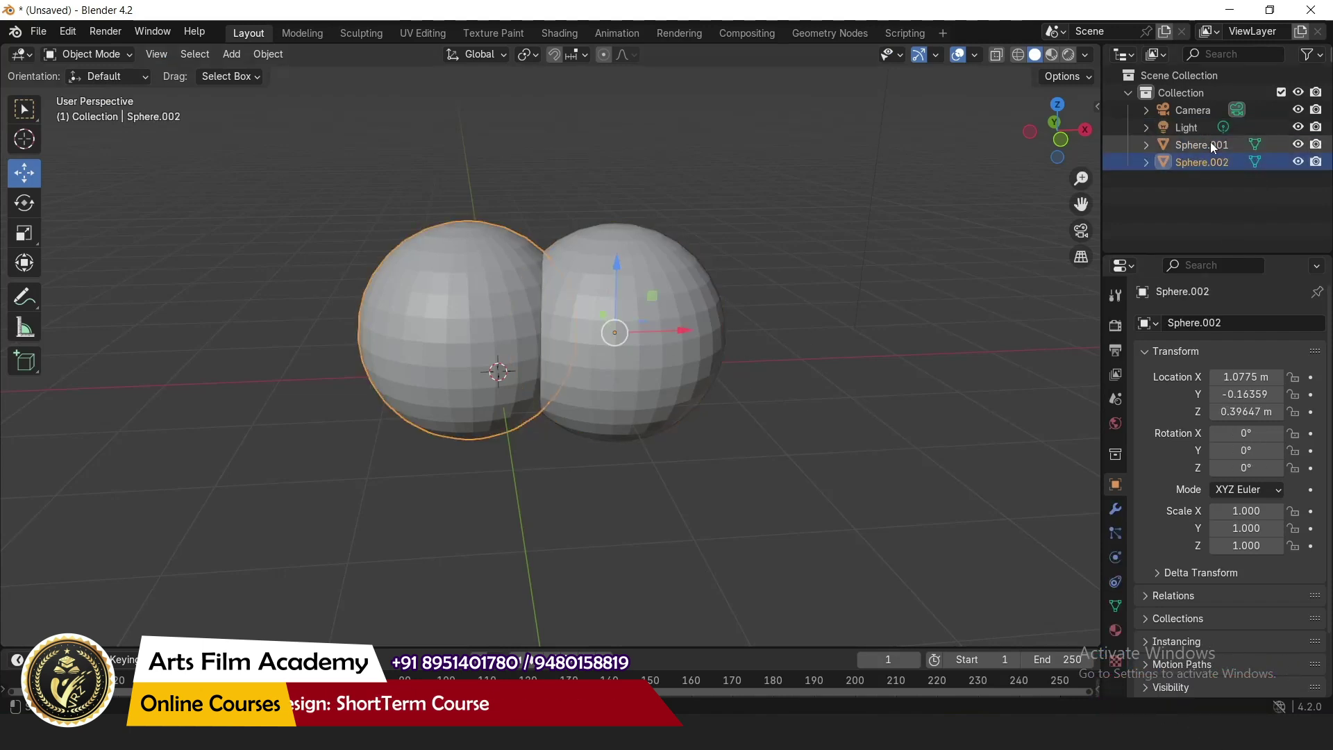
{"action": "left_click", "coordinate": [1211, 145]}
{"action": "left_click", "coordinate": [1198, 164]}
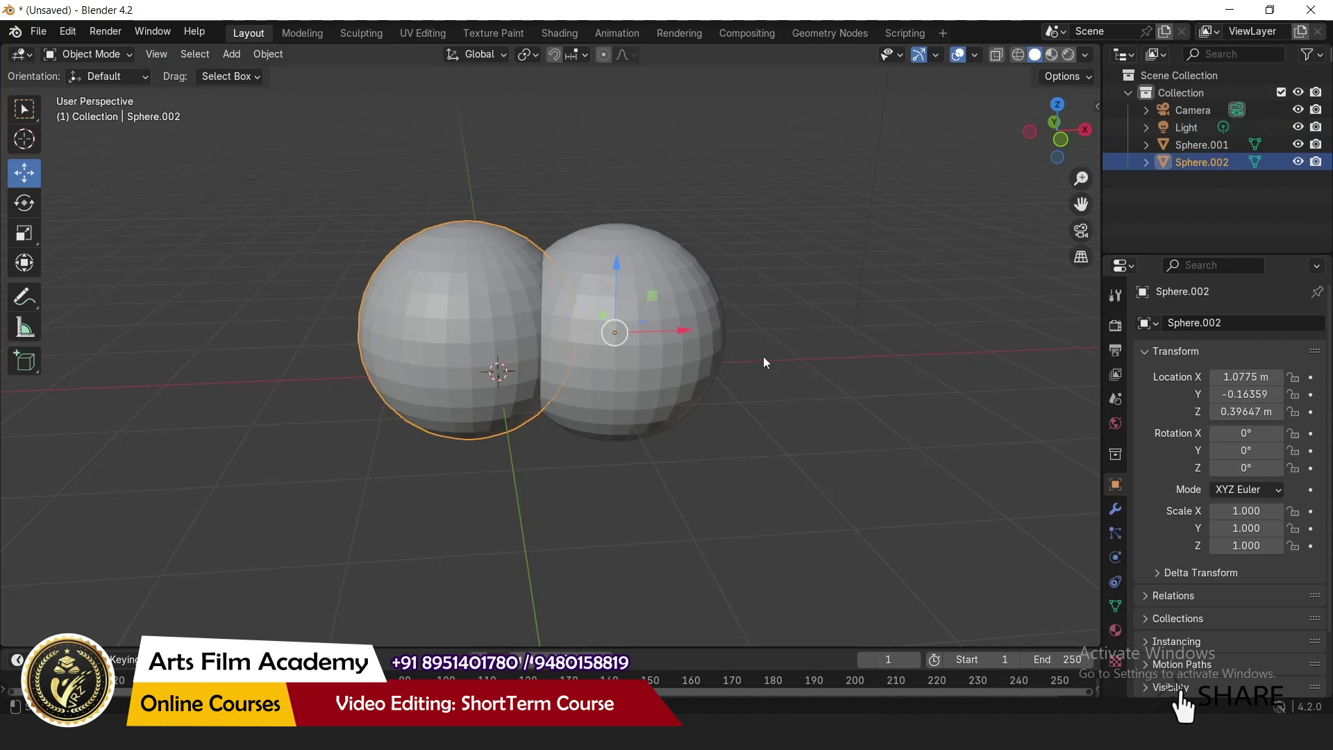
Try moving the separated Sphere.002 freely and undo the move
{"action": "left_click_drag", "start_coordinate": [614, 332], "coordinate": [633, 371]}
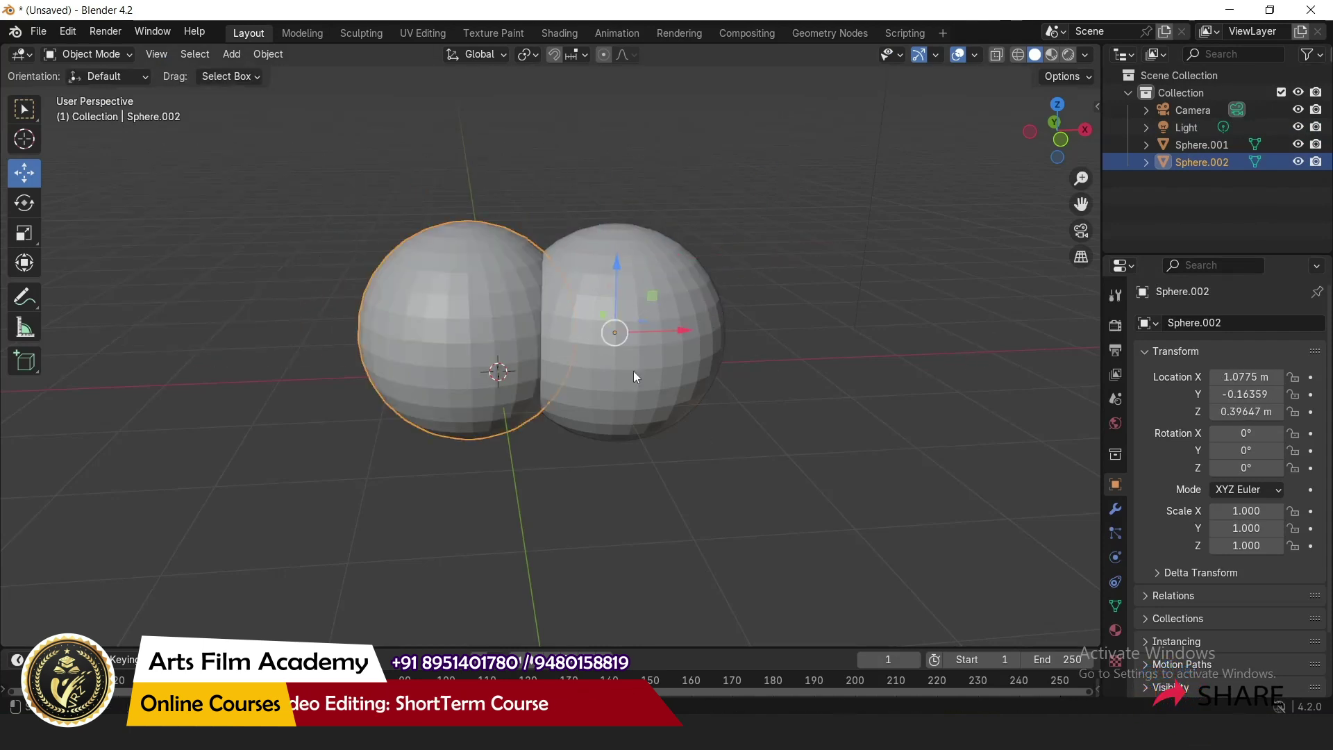
{"action": "left_click", "coordinate": [700, 444]}
{"action": "key", "text": "ctrl+z"}
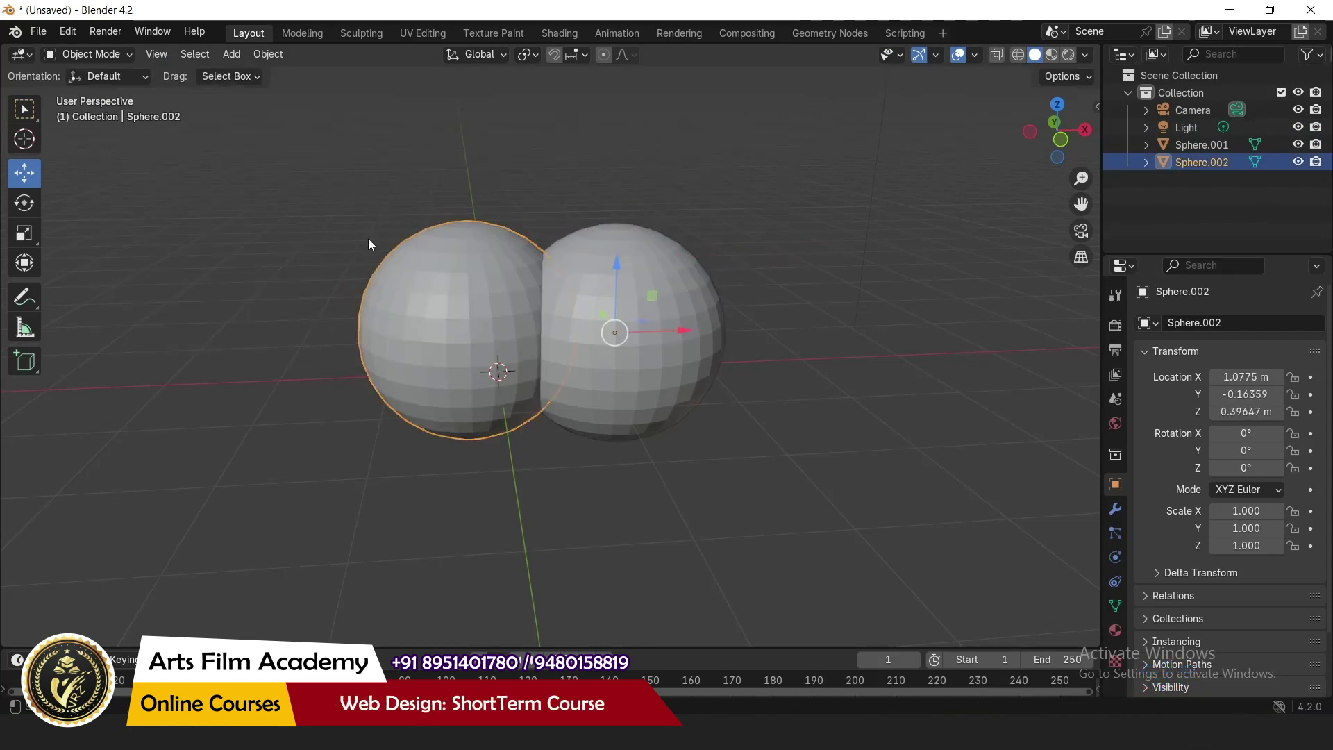
Put Sphere.002 into Edit Mode and set the viewport to front orthographic view with X-ray enabled
{"action": "left_click", "coordinate": [90, 55]}
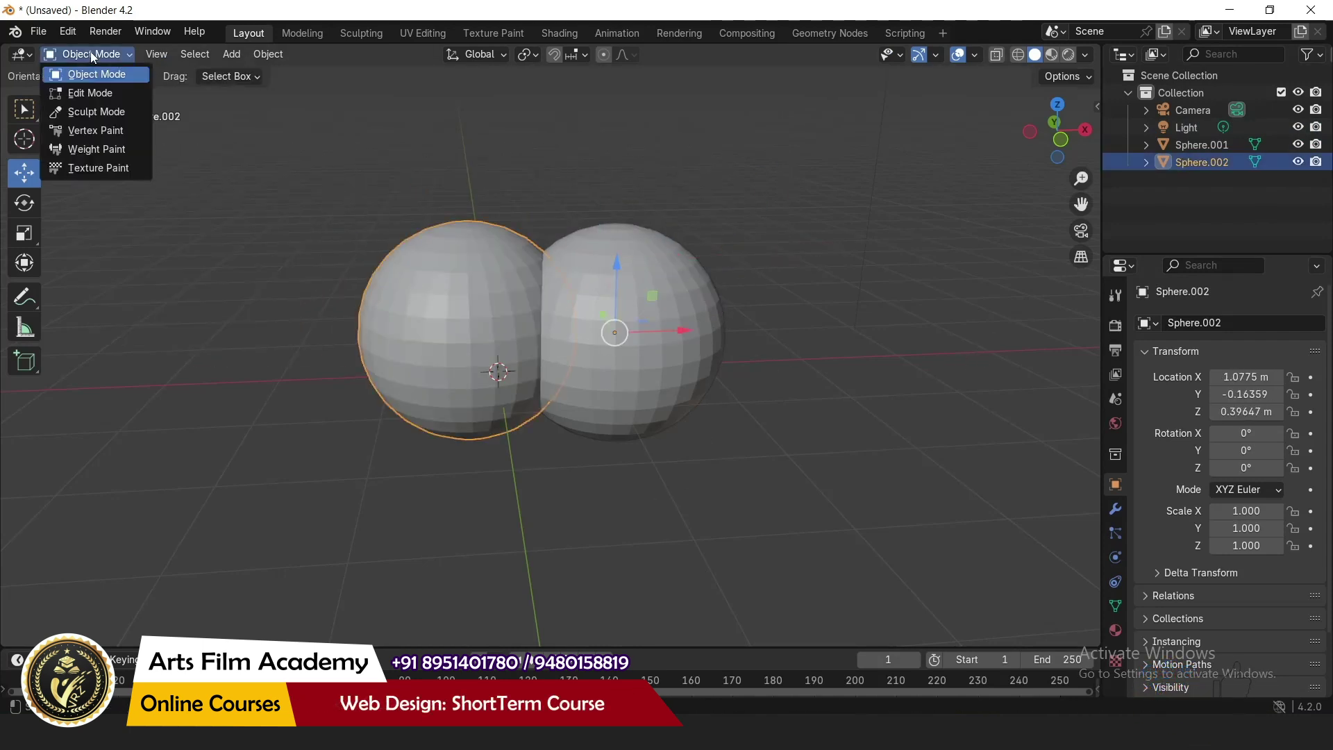
{"action": "left_click", "coordinate": [99, 96]}
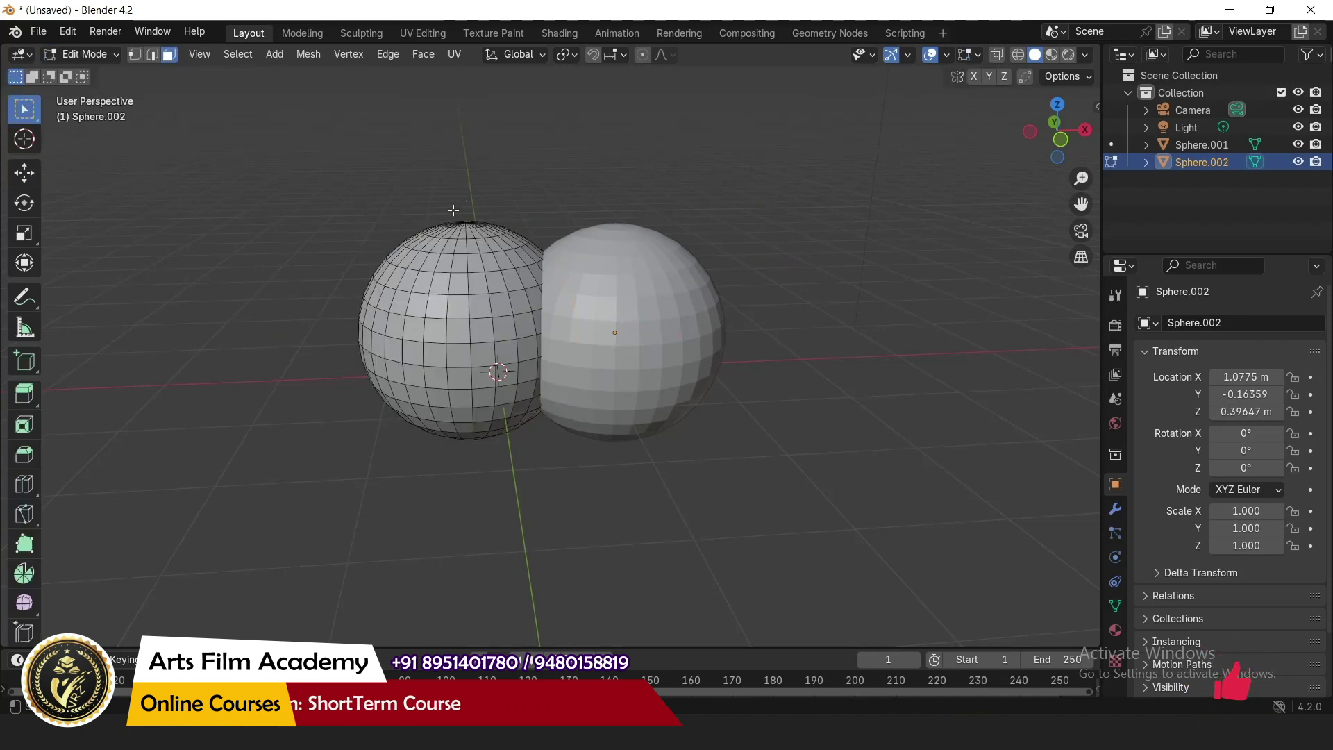
{"action": "left_click_drag", "start_coordinate": [304, 179], "coordinate": [410, 170]}
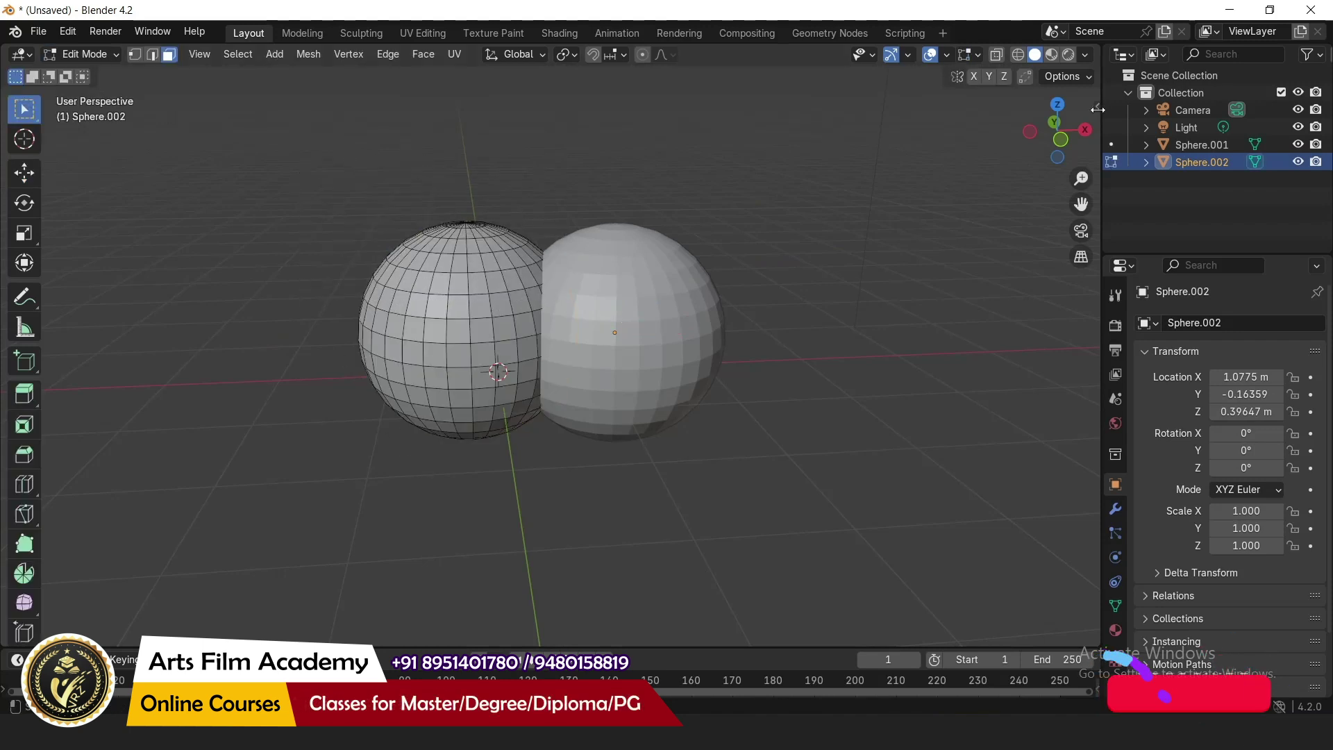
{"action": "left_click", "coordinate": [1060, 142]}
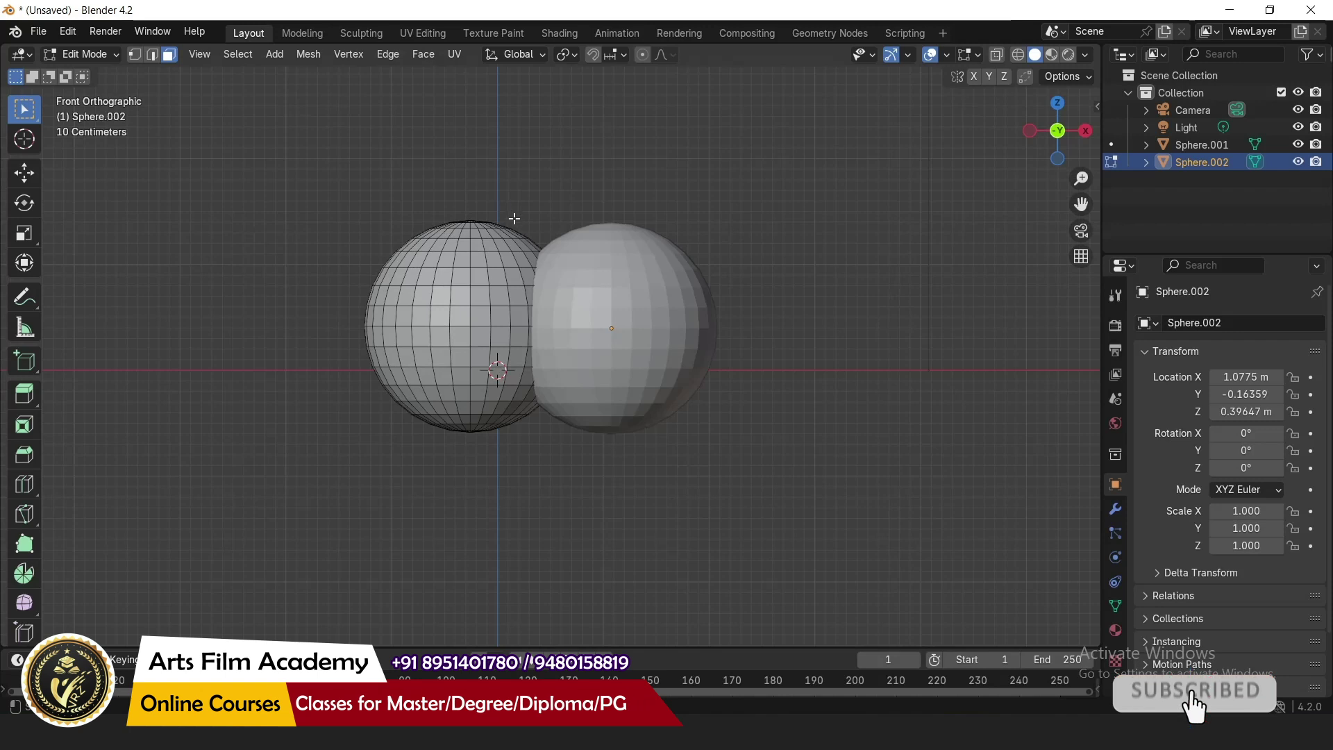
{"action": "left_click", "coordinate": [996, 56]}
Separate the upper cap faces of Sphere.002 by selection and return to Object Mode with nothing selected
{"action": "left_click_drag", "start_coordinate": [299, 115], "coordinate": [612, 278]}
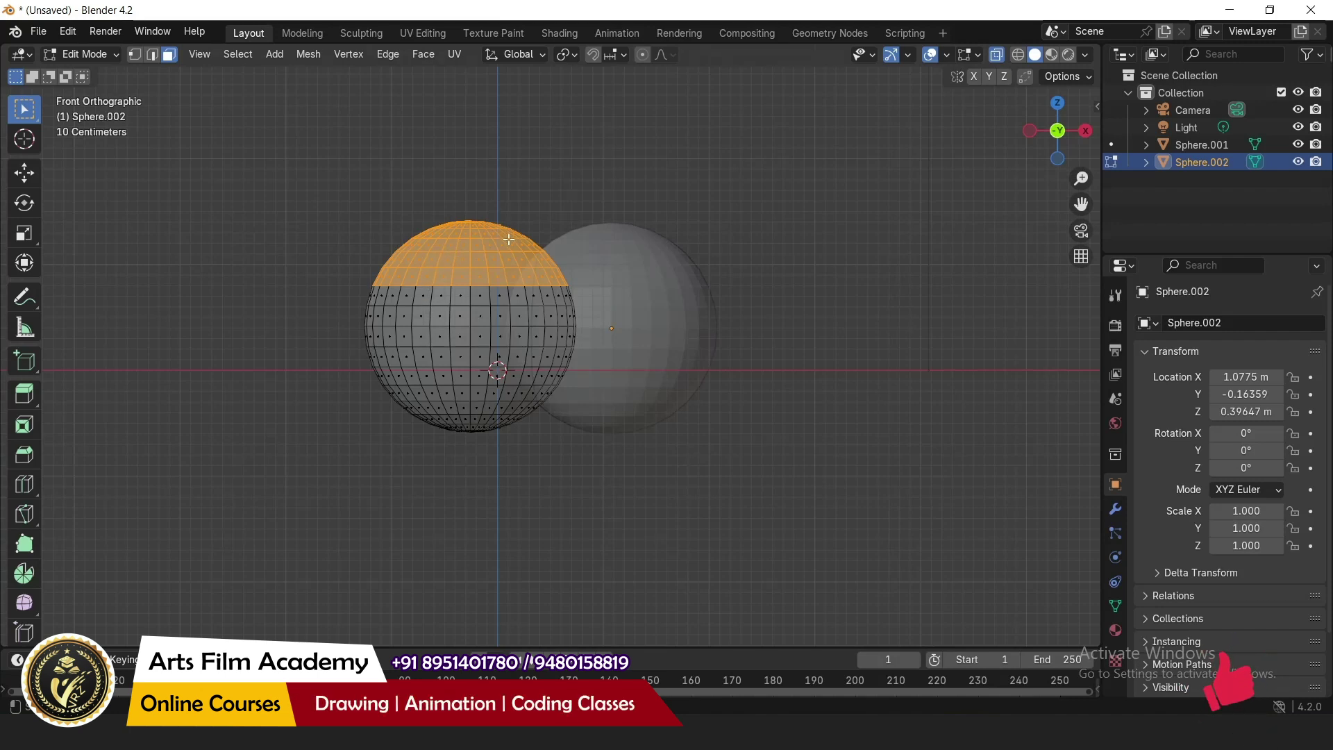
{"action": "key", "text": "p"}
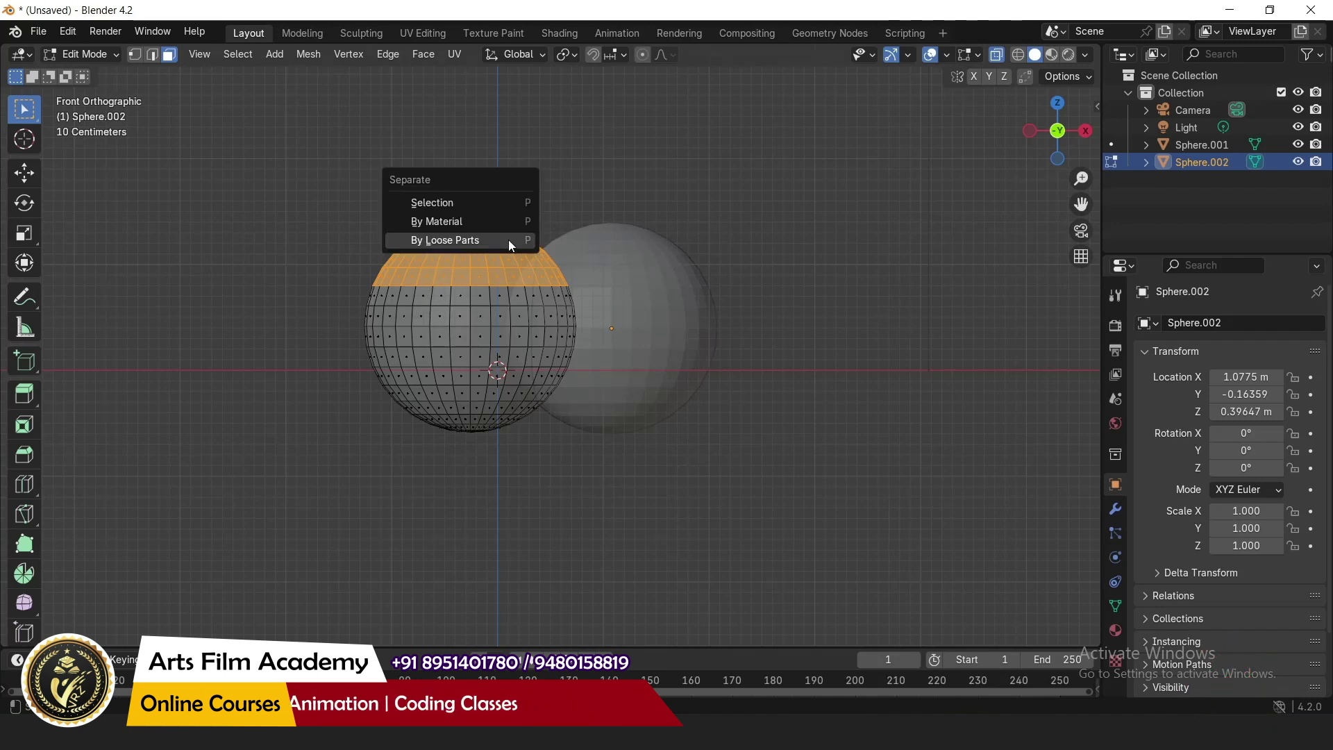
{"action": "left_click", "coordinate": [465, 203]}
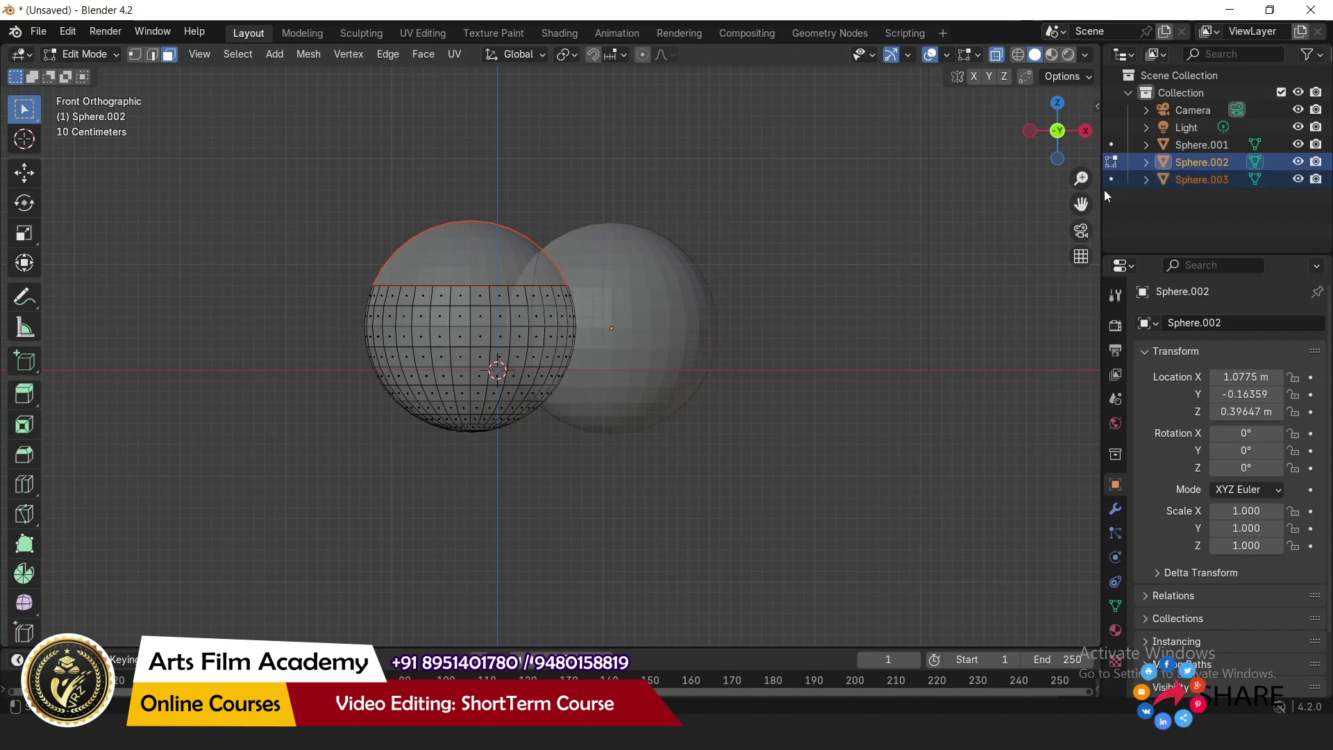
{"action": "left_click", "coordinate": [103, 54]}
{"action": "left_click", "coordinate": [99, 78]}
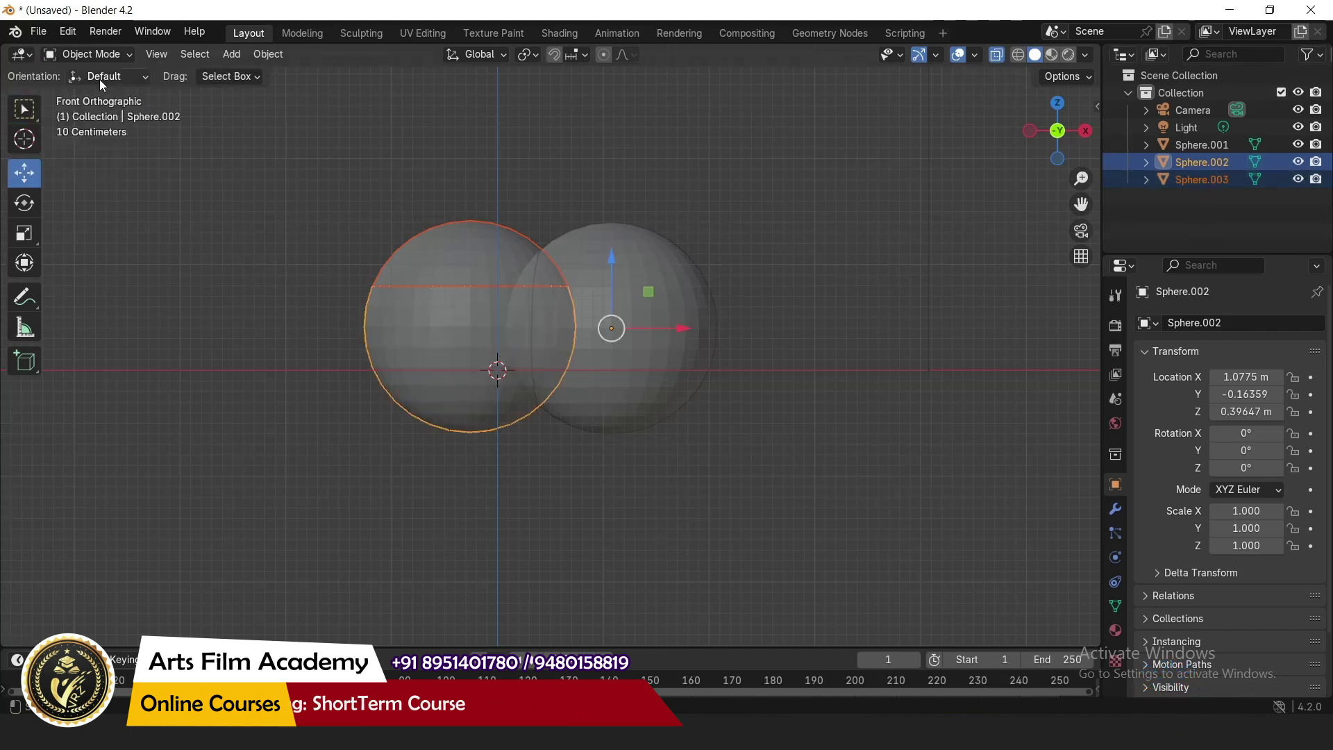
{"action": "left_click", "coordinate": [322, 419]}
Disable X-ray and move the separated cap away from its sphere by about 1.86 m in X, -0.20 m in Y and 1.14 m in Z
{"action": "middle_click_drag", "start_coordinate": [750, 408], "coordinate": [769, 414]}
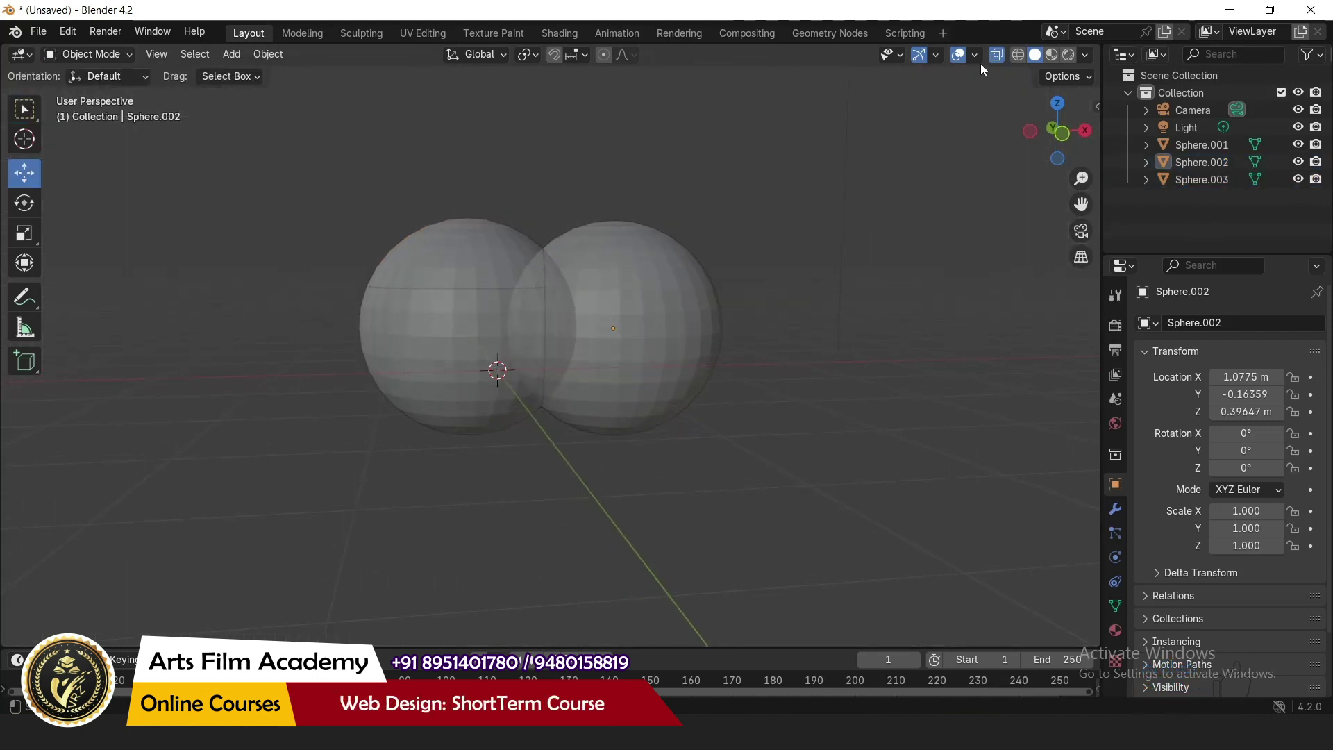
{"action": "left_click", "coordinate": [996, 54]}
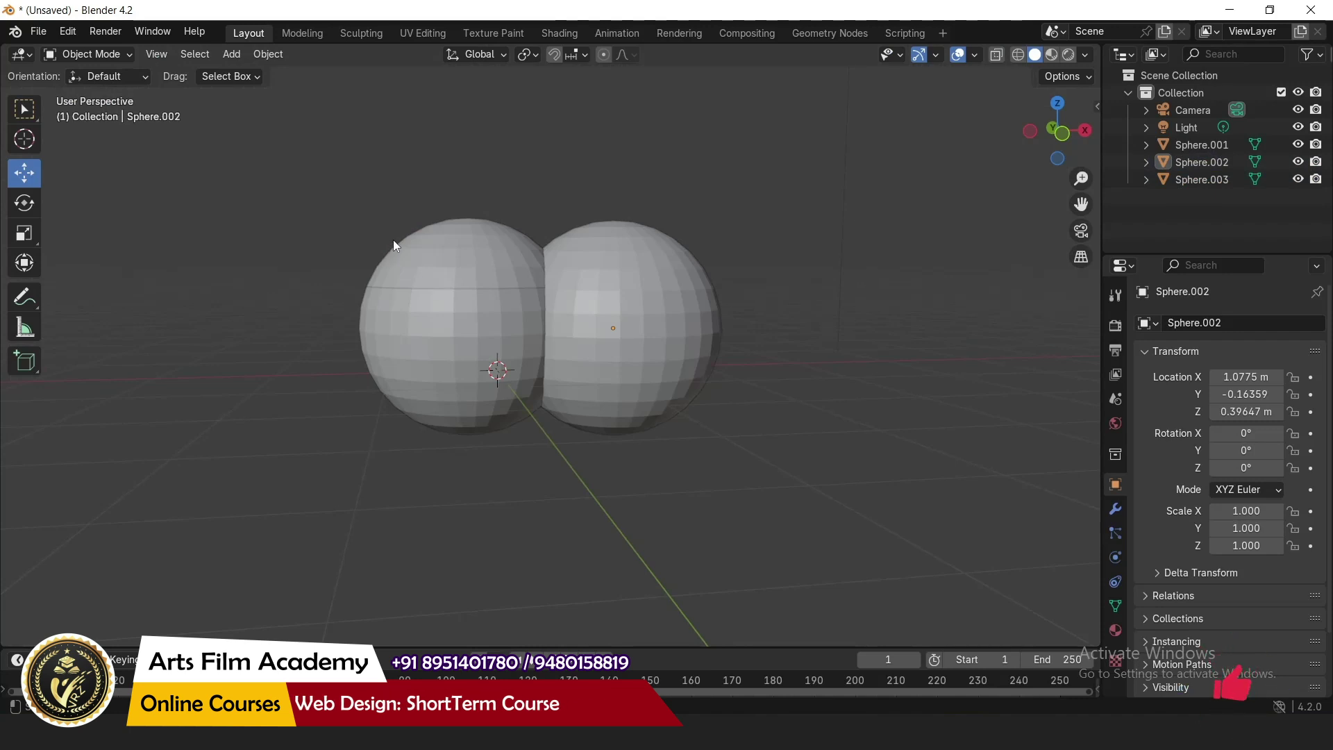
{"action": "left_click", "coordinate": [477, 284]}
{"action": "left_click_drag", "start_coordinate": [612, 329], "coordinate": [810, 206]}
{"action": "middle_click_drag", "start_coordinate": [790, 370], "coordinate": [784, 457]}
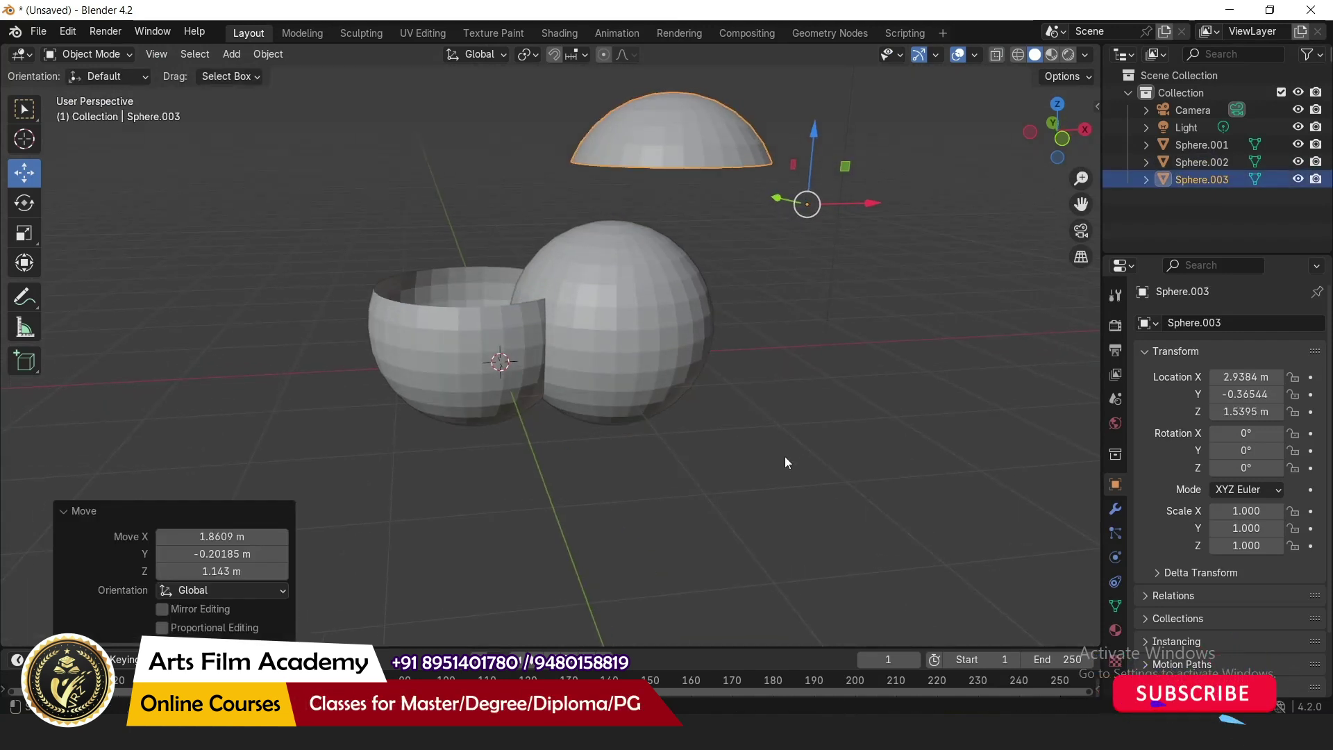
{"action": "left_click", "coordinate": [436, 357]}
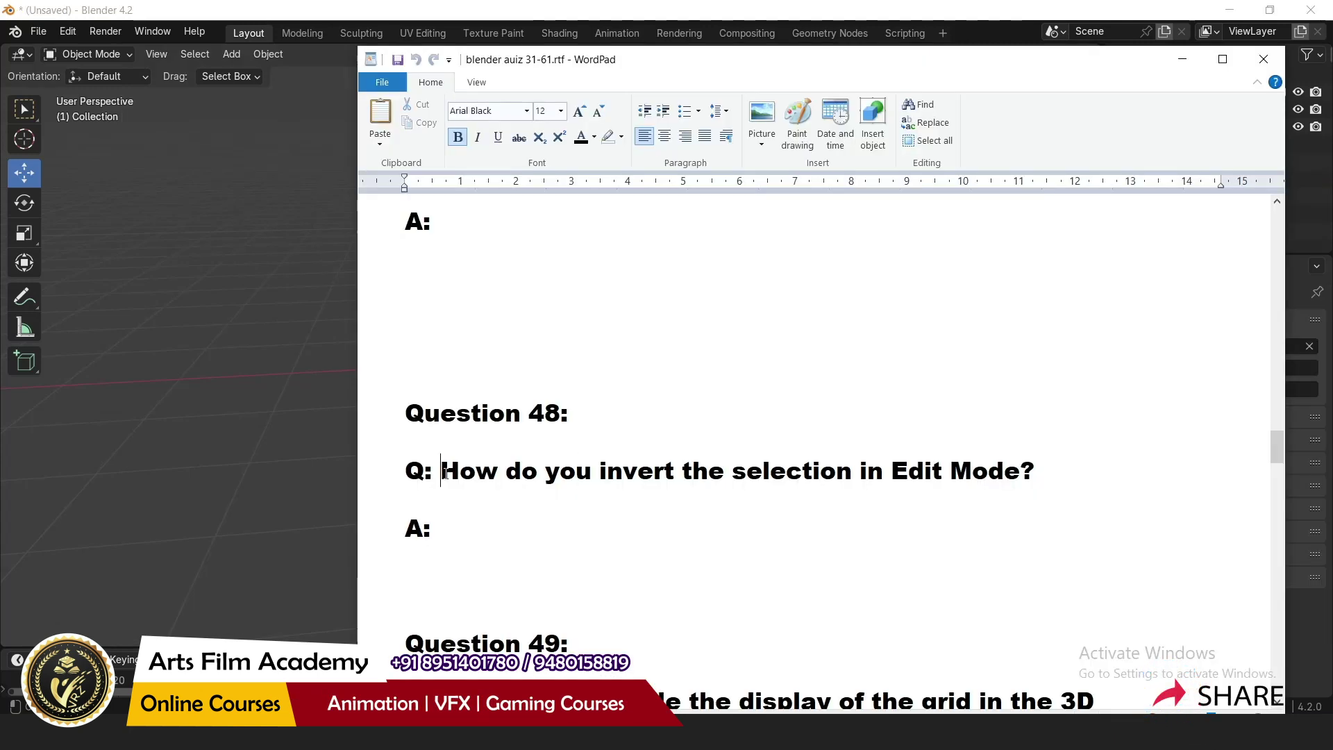
In WordPad, highlight Question 48 about inverting the selection in Edit Mode together with its answer
{"action": "left_click_drag", "start_coordinate": [444, 472], "coordinate": [1044, 470]}
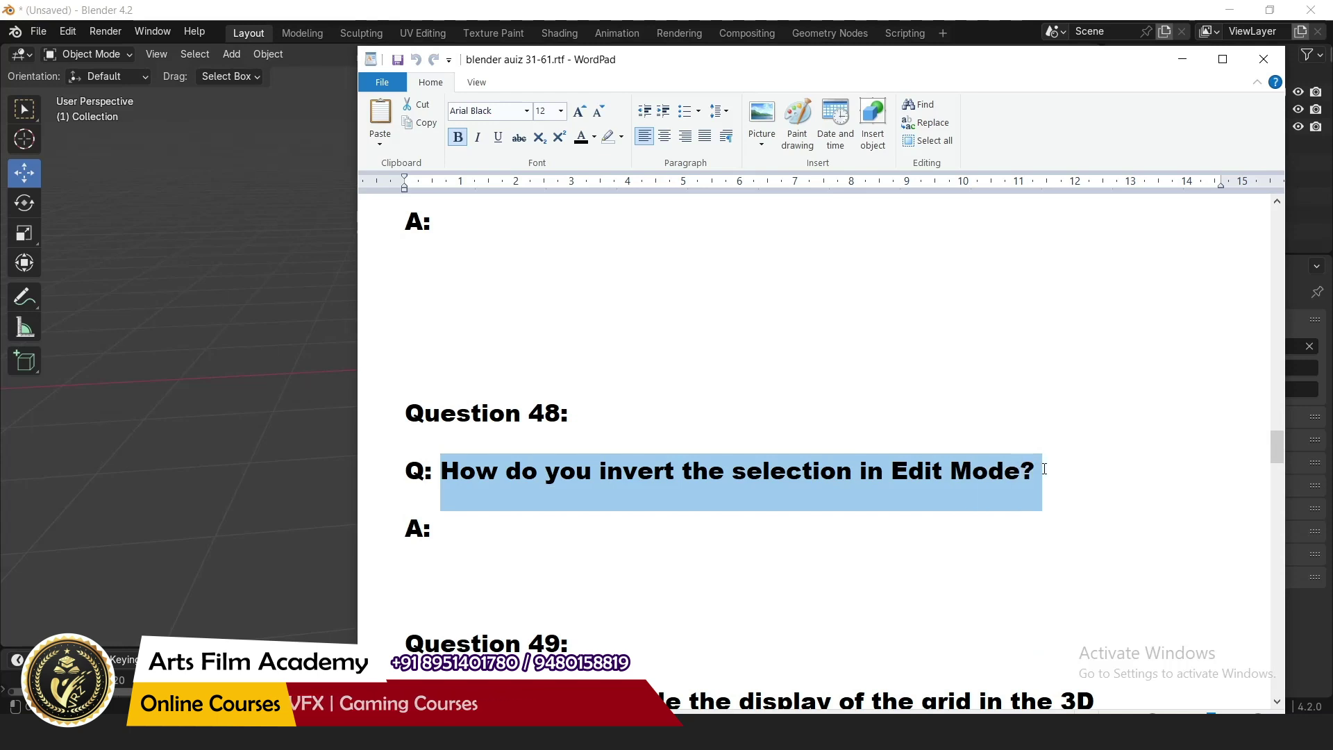
{"action": "scroll", "coordinate": [866, 432], "scroll_direction": "down", "scroll_amount": 5}
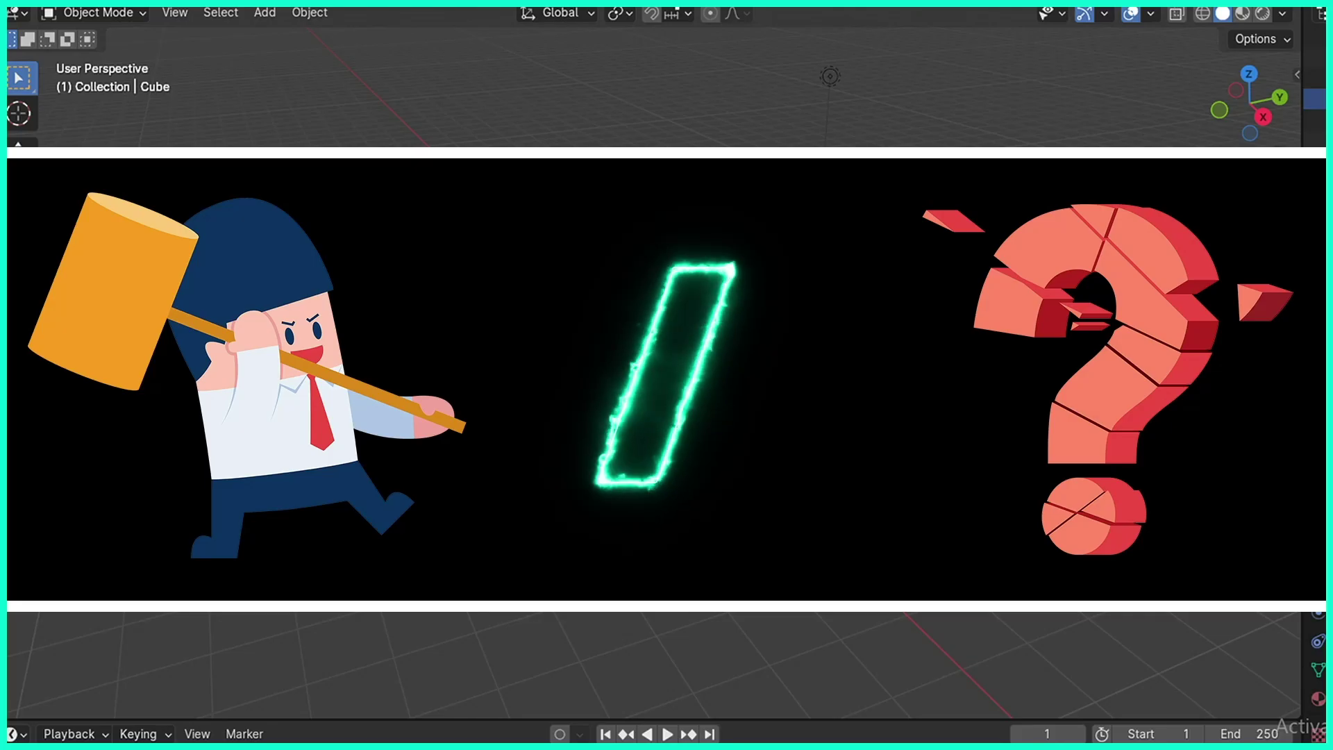
{"action": "left_click_drag", "start_coordinate": [436, 416], "coordinate": [1078, 450]}
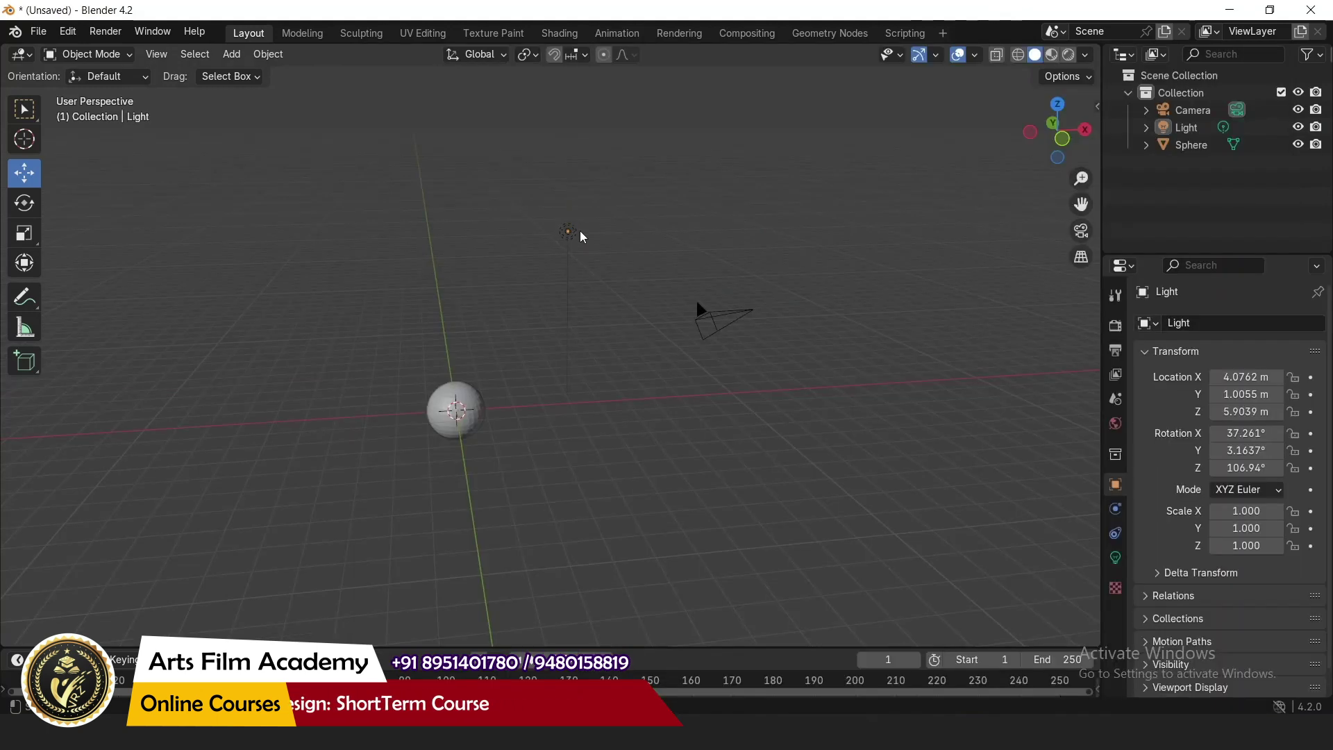
In Blender, select the Light, invert the selection, and move the camera and sphere together toward negative X
{"action": "left_click", "coordinate": [570, 233]}
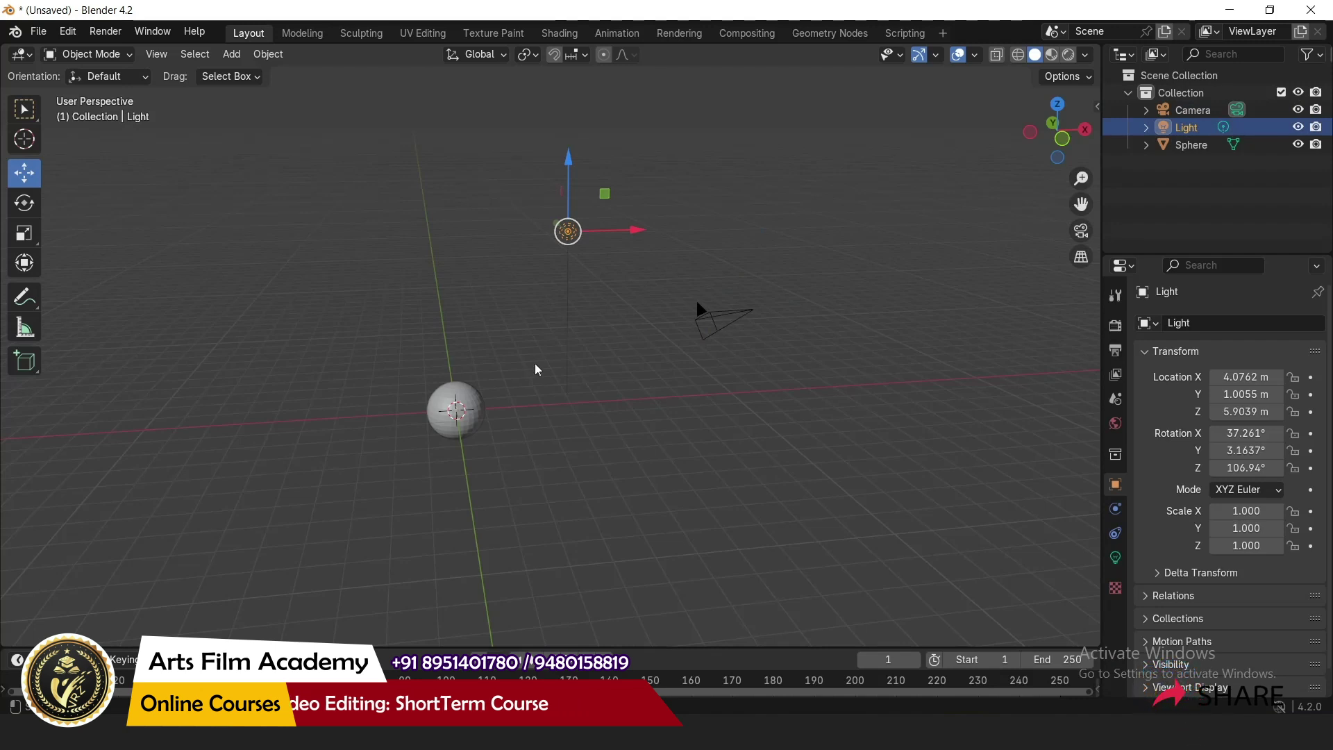
{"action": "key", "text": "ctrl+i"}
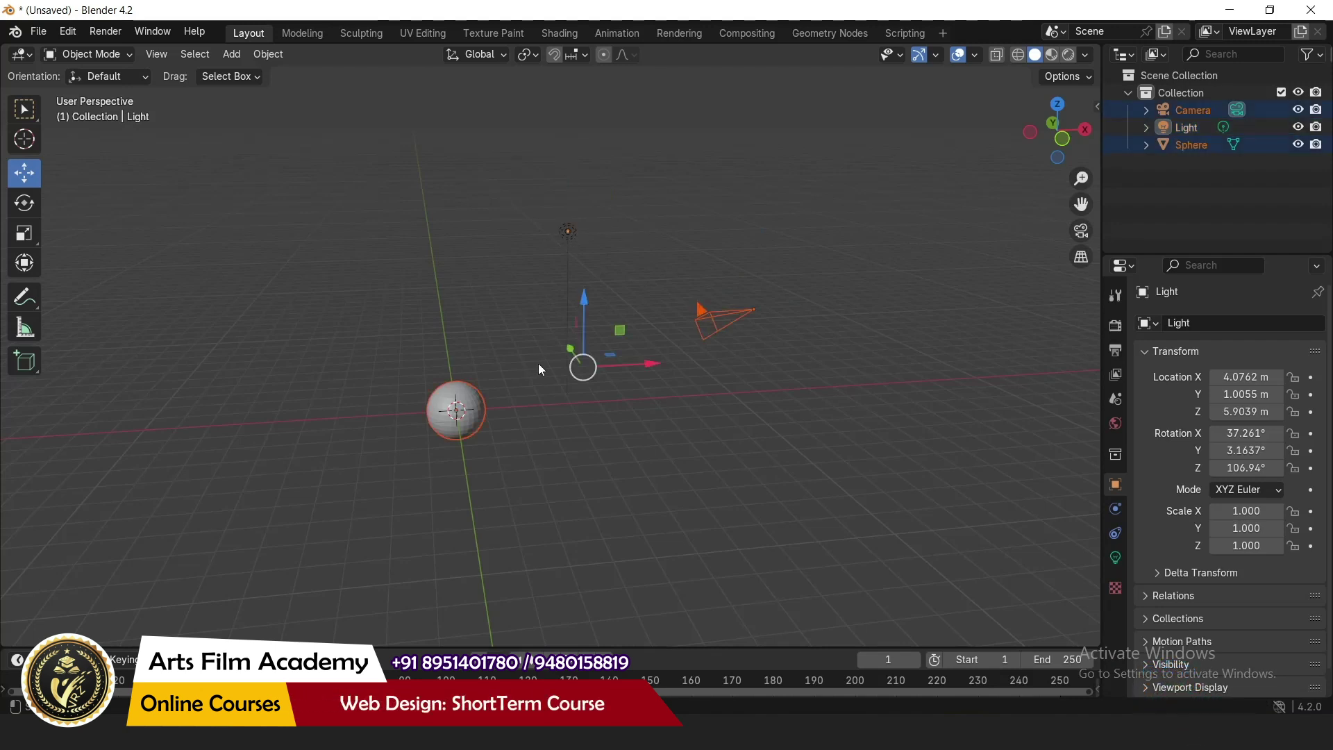
{"action": "left_click_drag", "start_coordinate": [589, 377], "coordinate": [487, 389]}
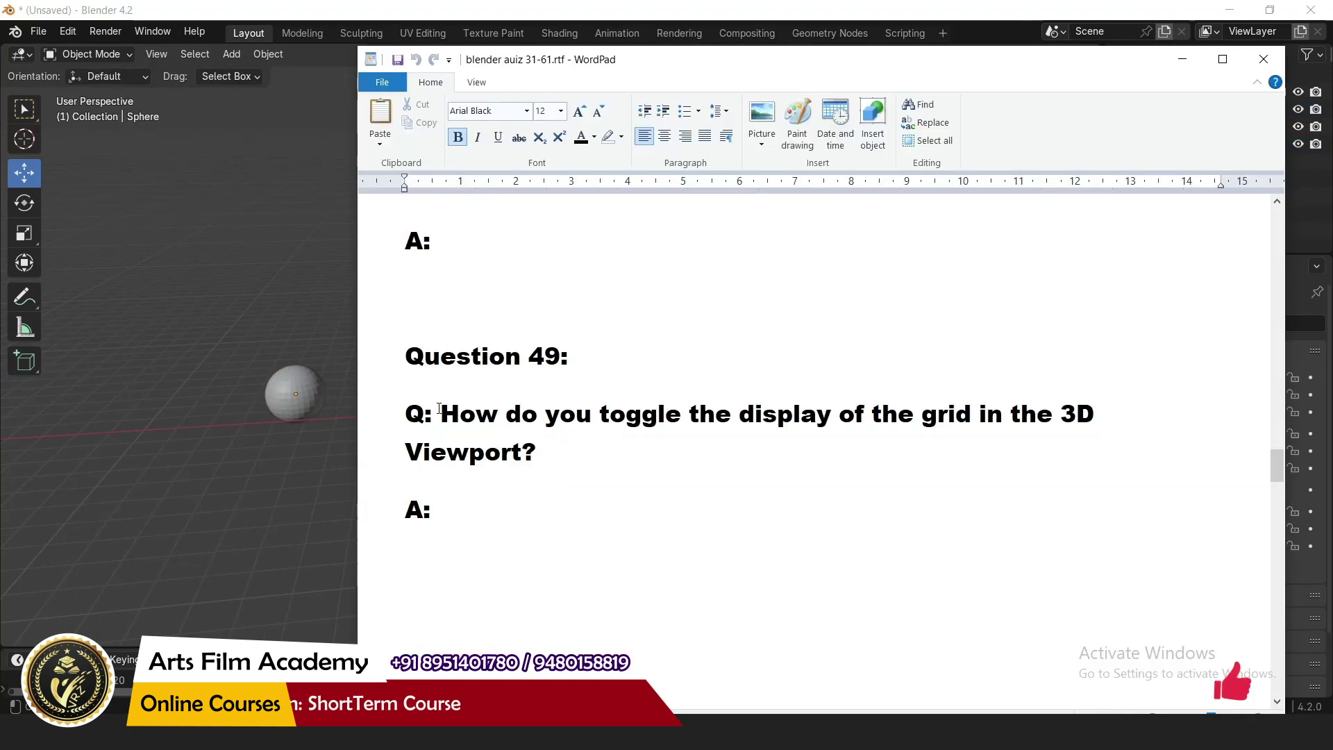
Highlight WordPad's Question 49 about toggling the 3D Viewport grid with its answer, and return to Blender
{"action": "left_click_drag", "start_coordinate": [443, 413], "coordinate": [619, 460]}
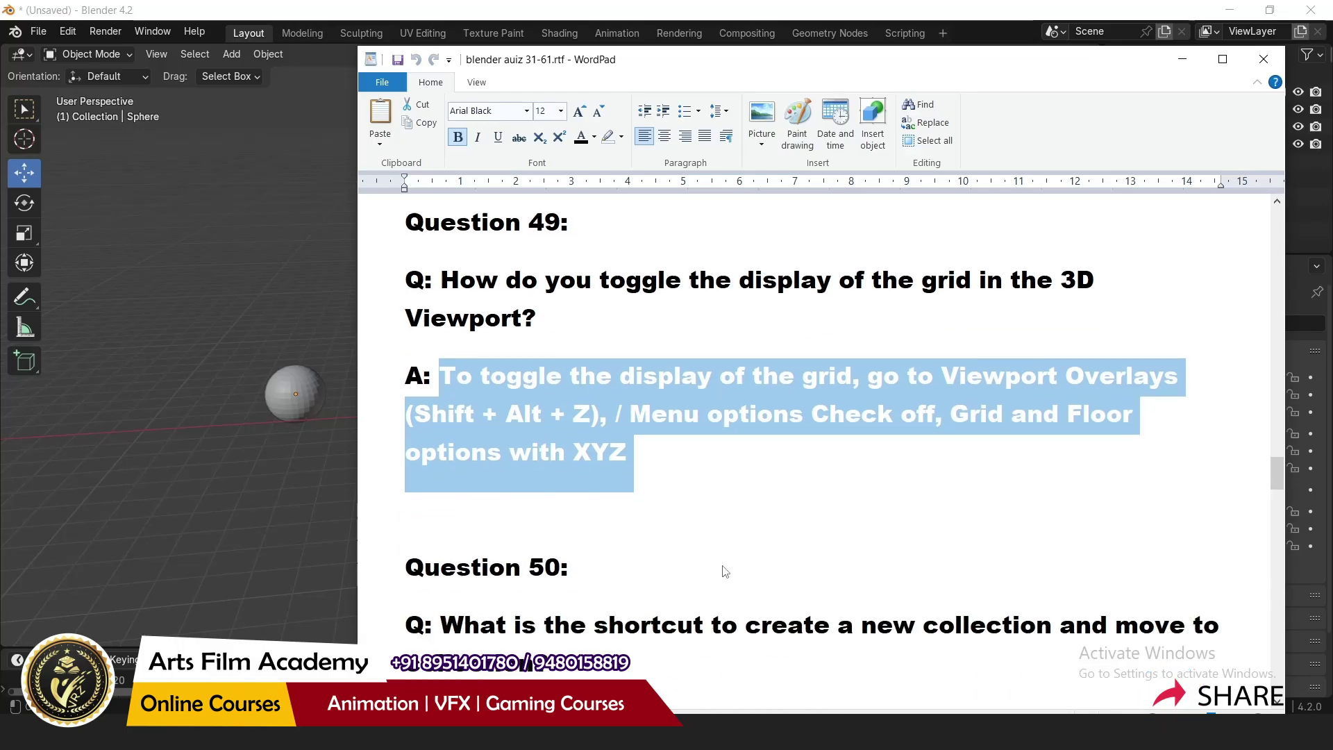
{"action": "scroll", "coordinate": [652, 356], "scroll_direction": "down", "scroll_amount": 1}
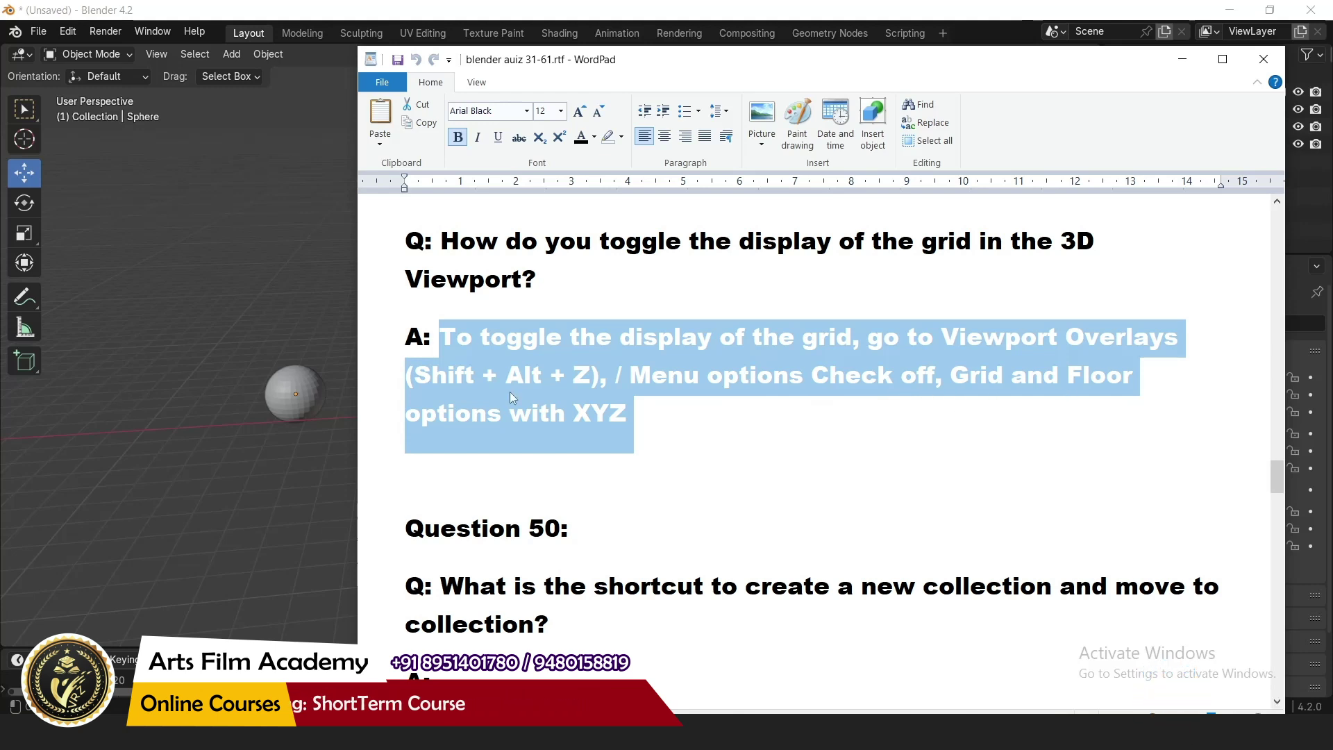
{"action": "left_click", "coordinate": [965, 21]}
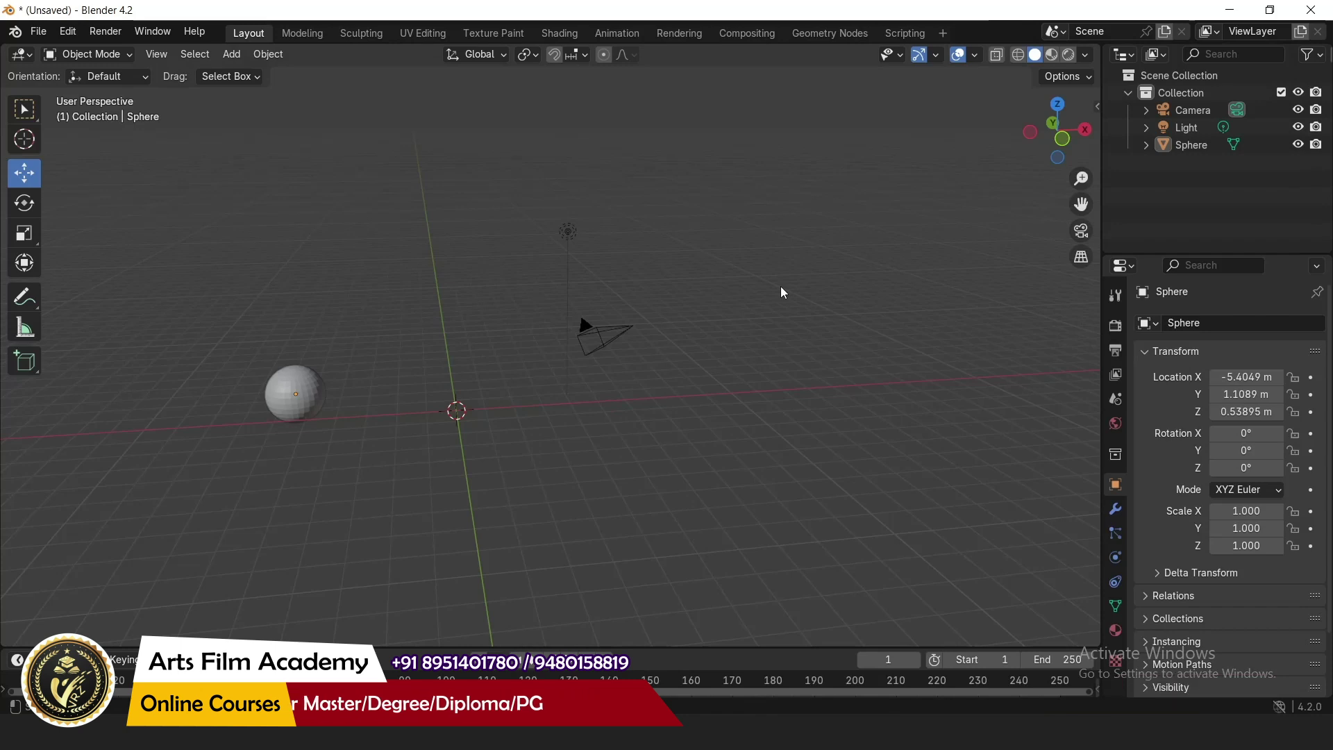
Toggle all viewport overlays off and on, then hide the floor grid and the X and Y axis lines
{"action": "key", "text": "shift+alt+z"}
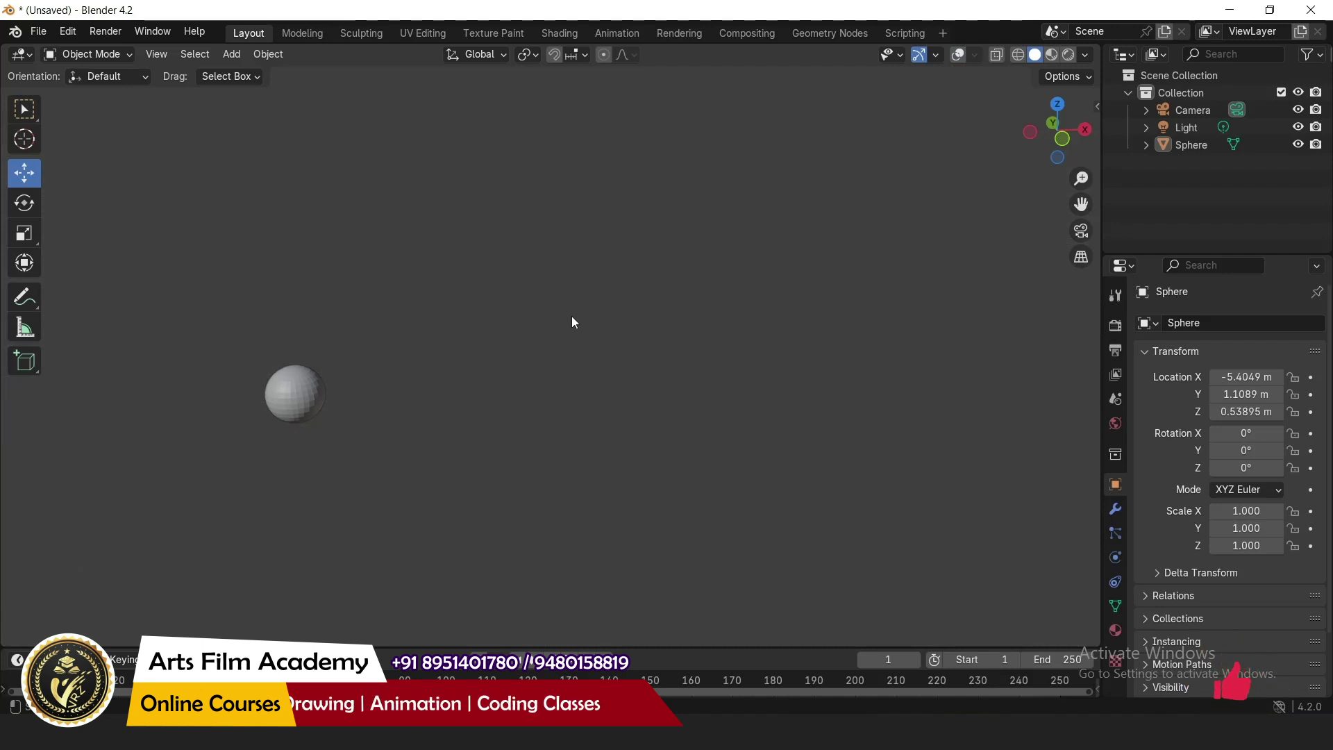
{"action": "key", "text": "shift+alt+z"}
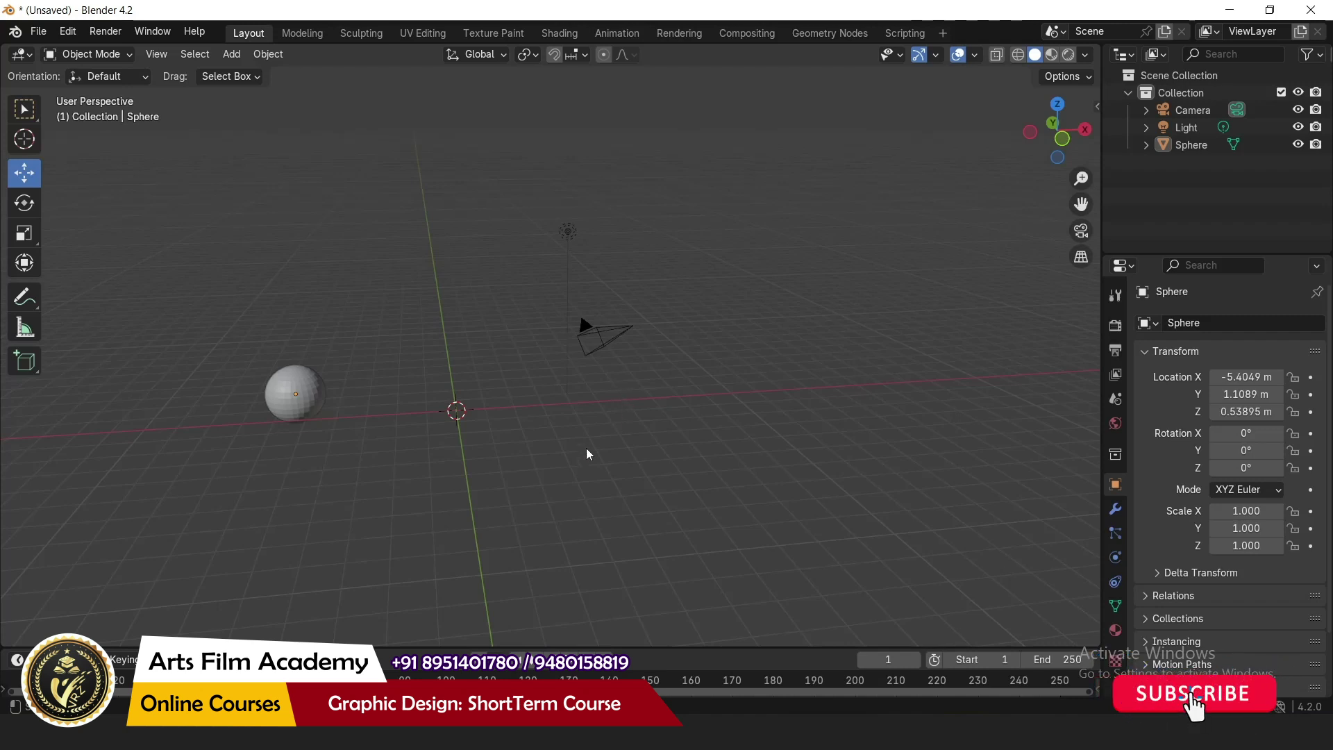
{"action": "left_click", "coordinate": [975, 55]}
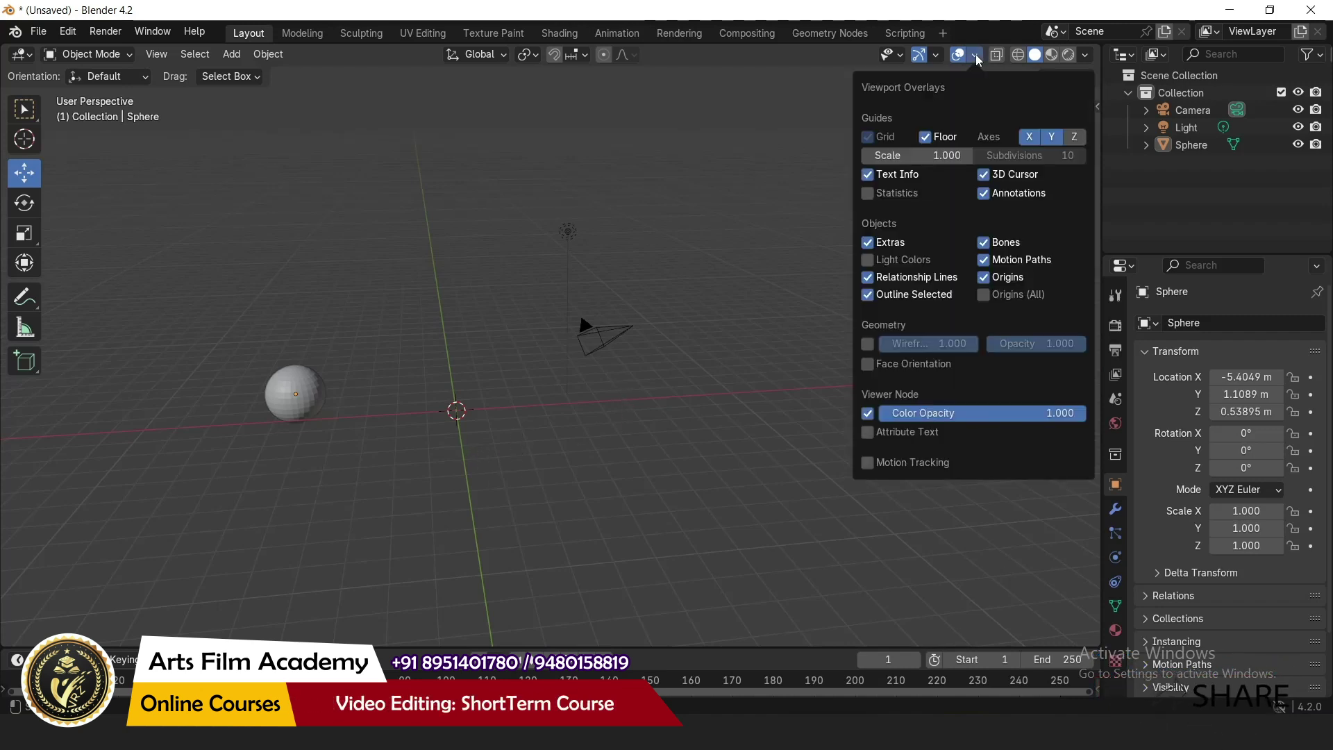
{"action": "left_click", "coordinate": [926, 138]}
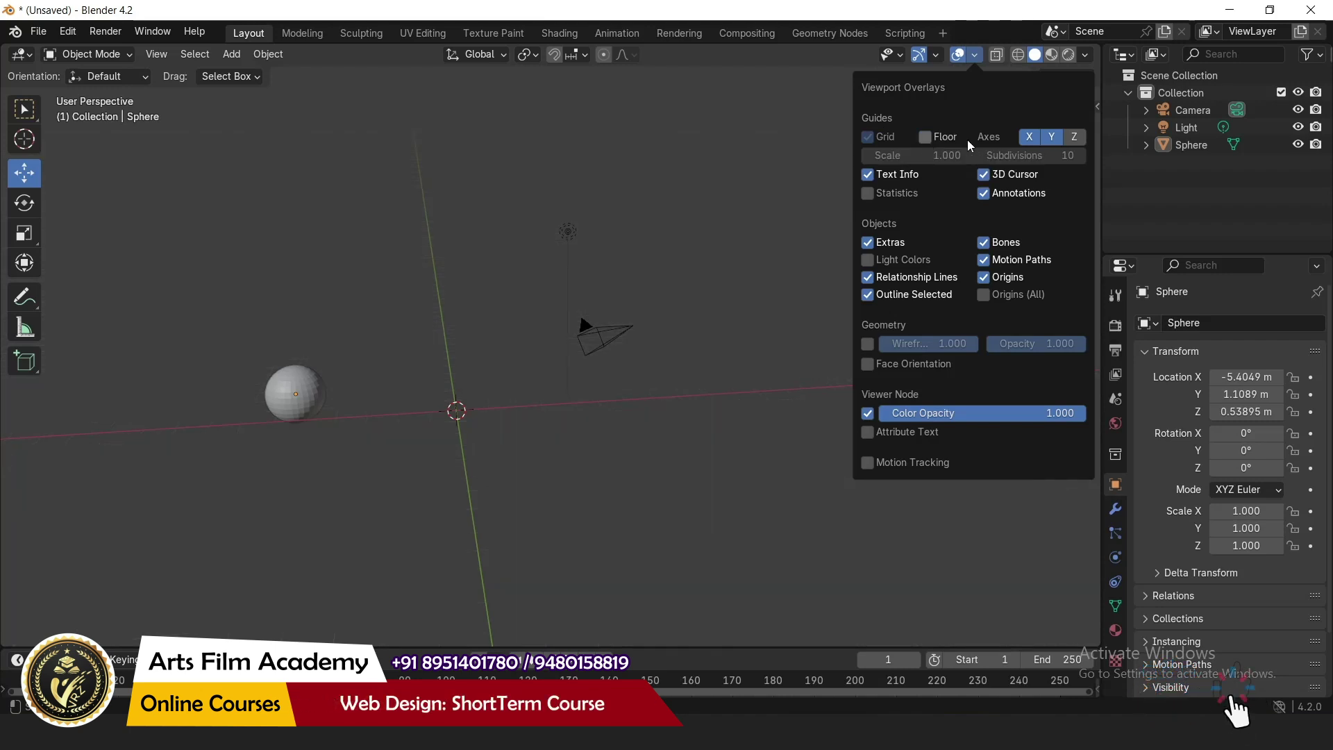
{"action": "left_click", "coordinate": [1029, 141]}
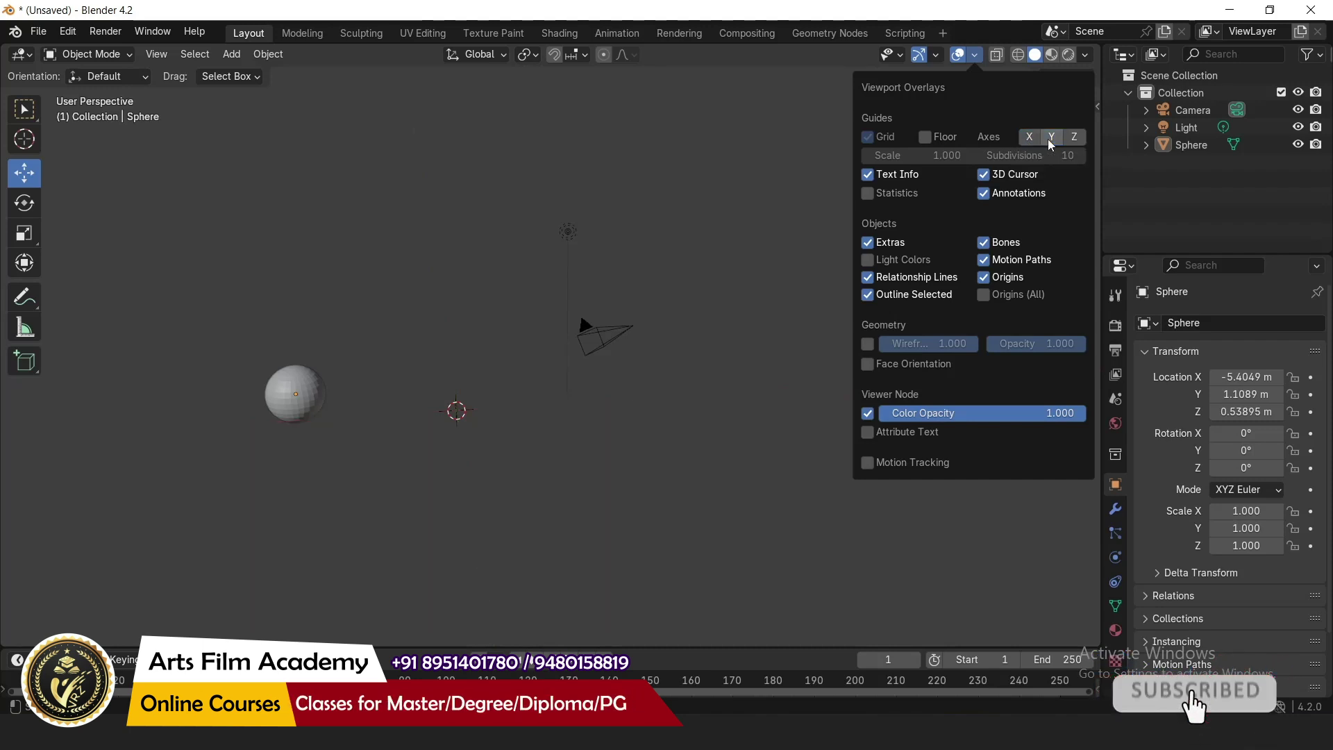
Inspect the Scene Collection and Collection, toggling Collection's visibility off and on while its contents are collapsed, and expand it again
{"action": "left_click_drag", "start_coordinate": [442, 299], "coordinate": [571, 324]}
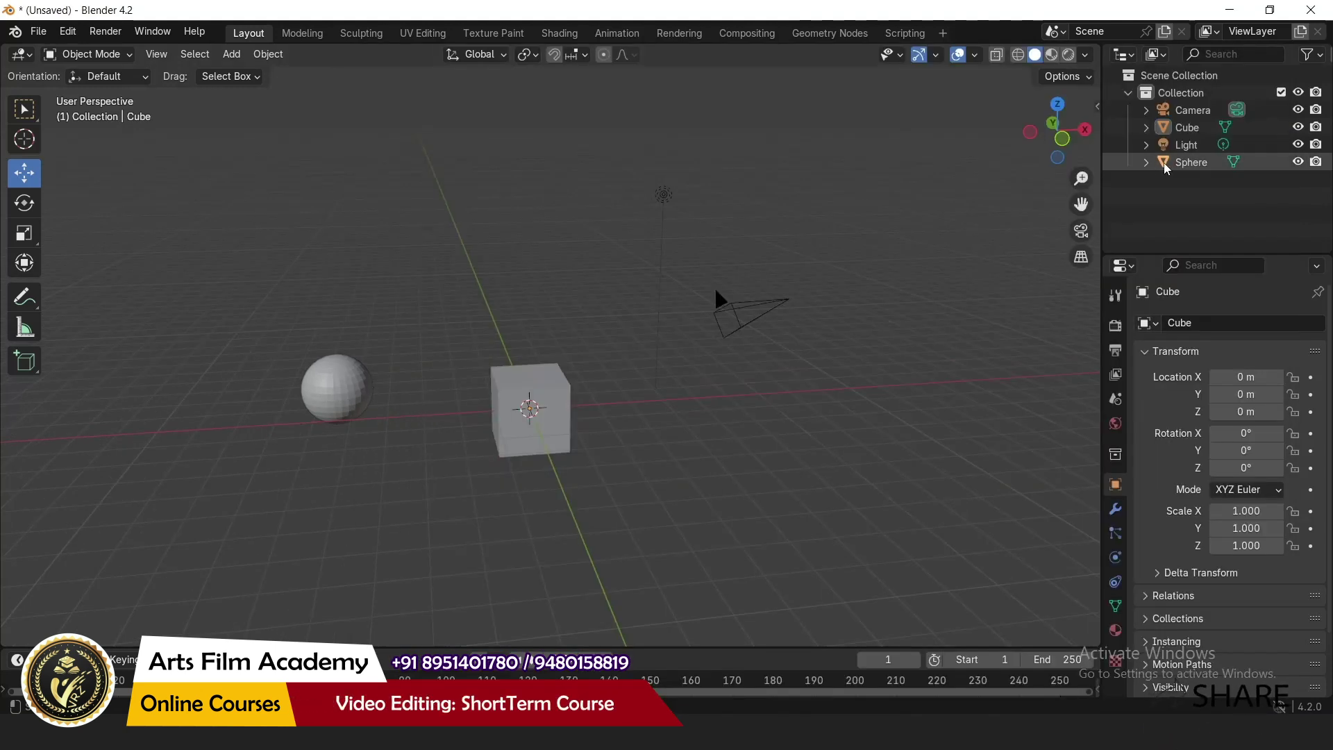
{"action": "left_click", "coordinate": [1179, 75]}
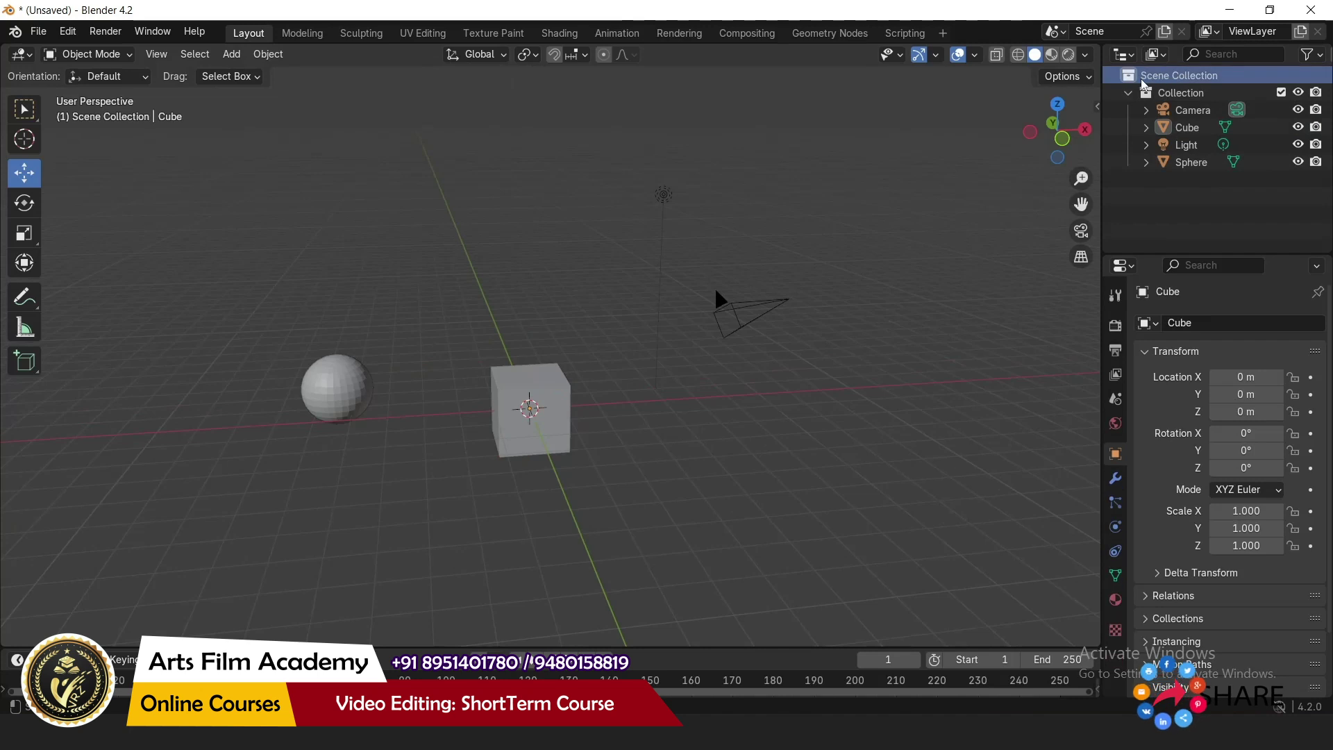
{"action": "left_click", "coordinate": [1194, 93]}
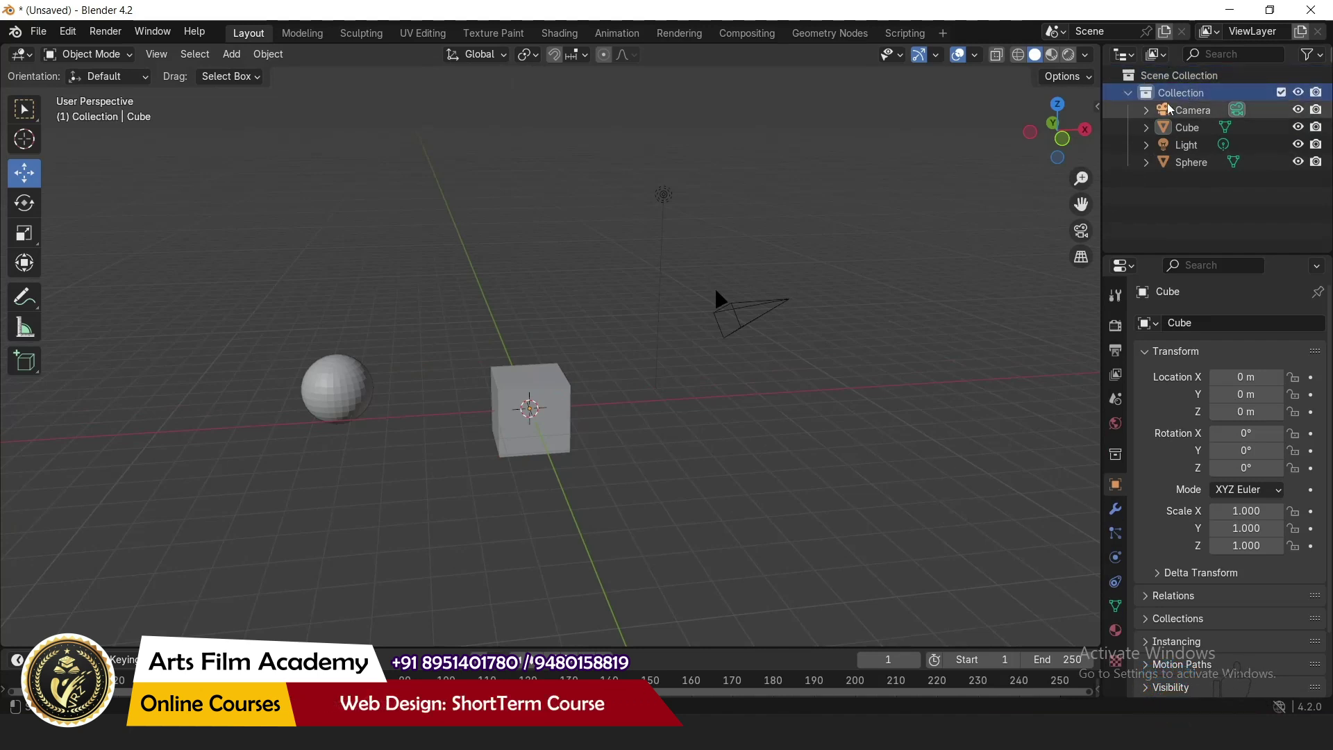
{"action": "left_click", "coordinate": [1128, 93]}
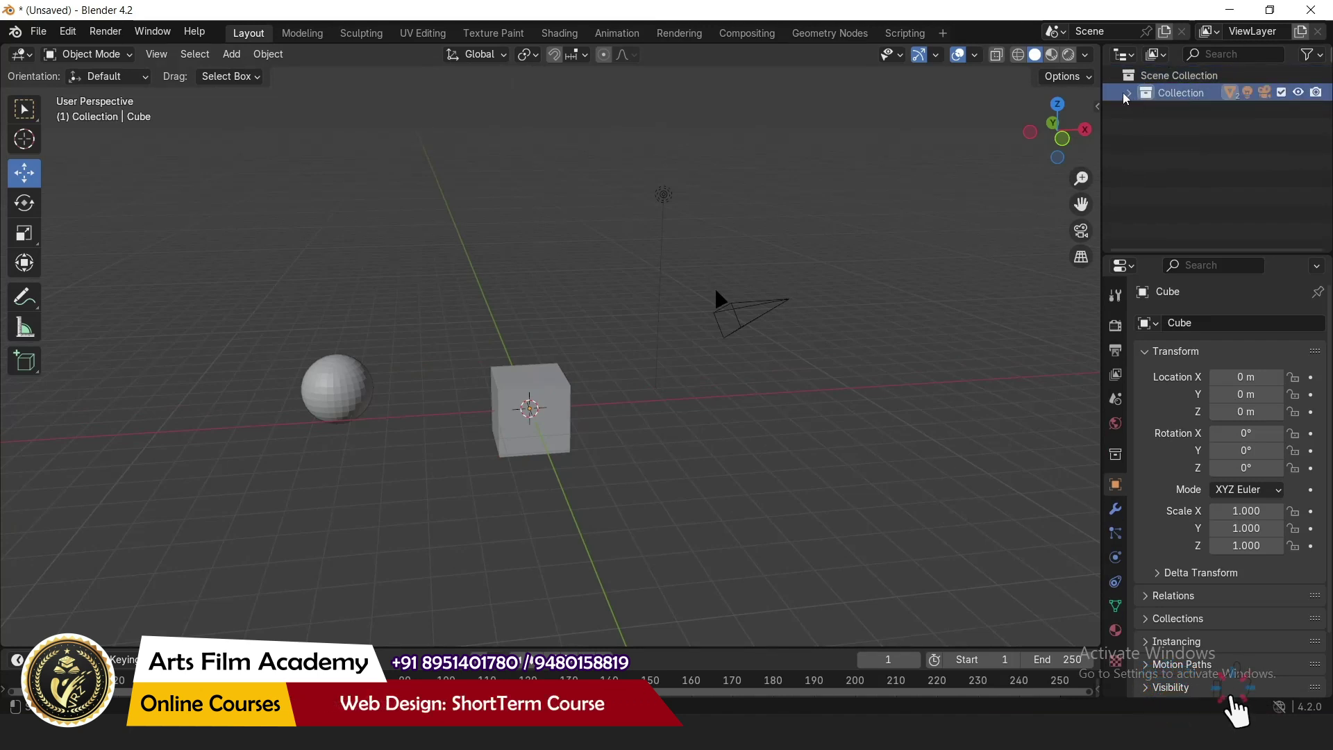
{"action": "left_click", "coordinate": [1299, 93]}
{"action": "left_click", "coordinate": [1299, 93]}
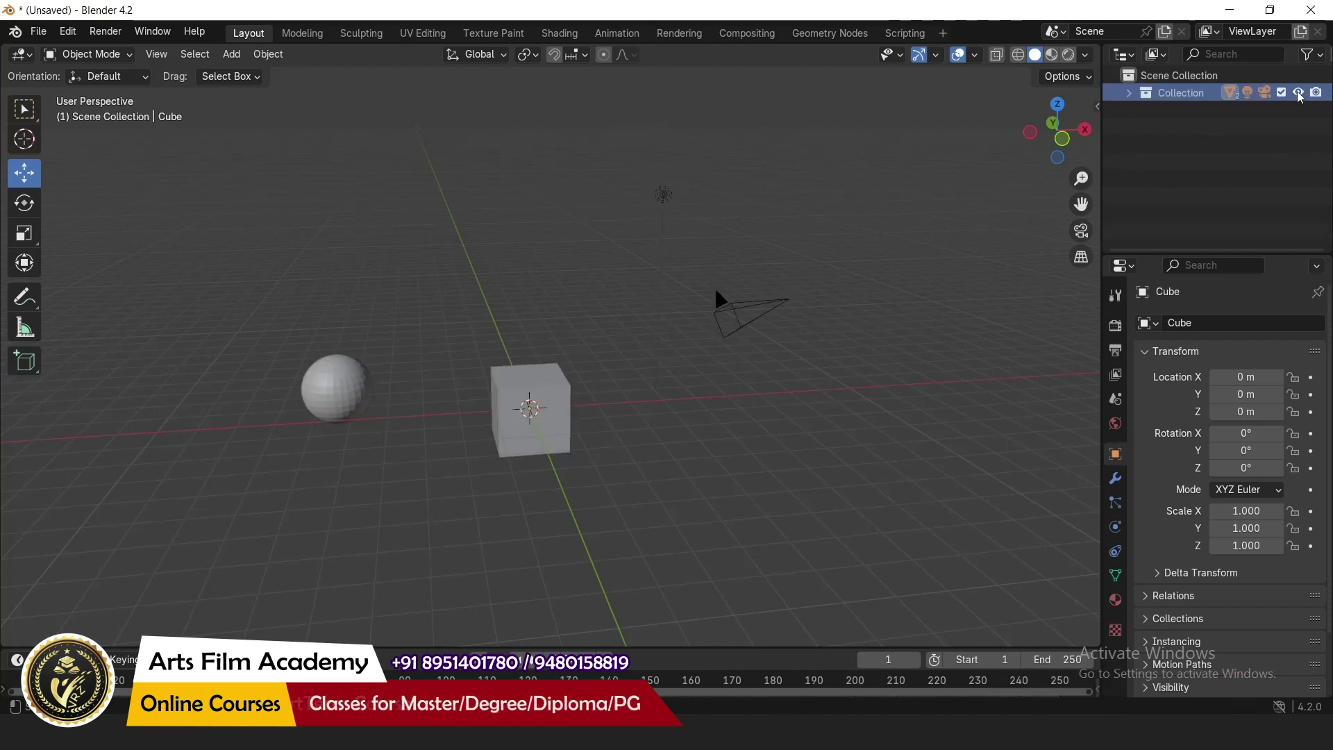
{"action": "left_click", "coordinate": [1126, 94]}
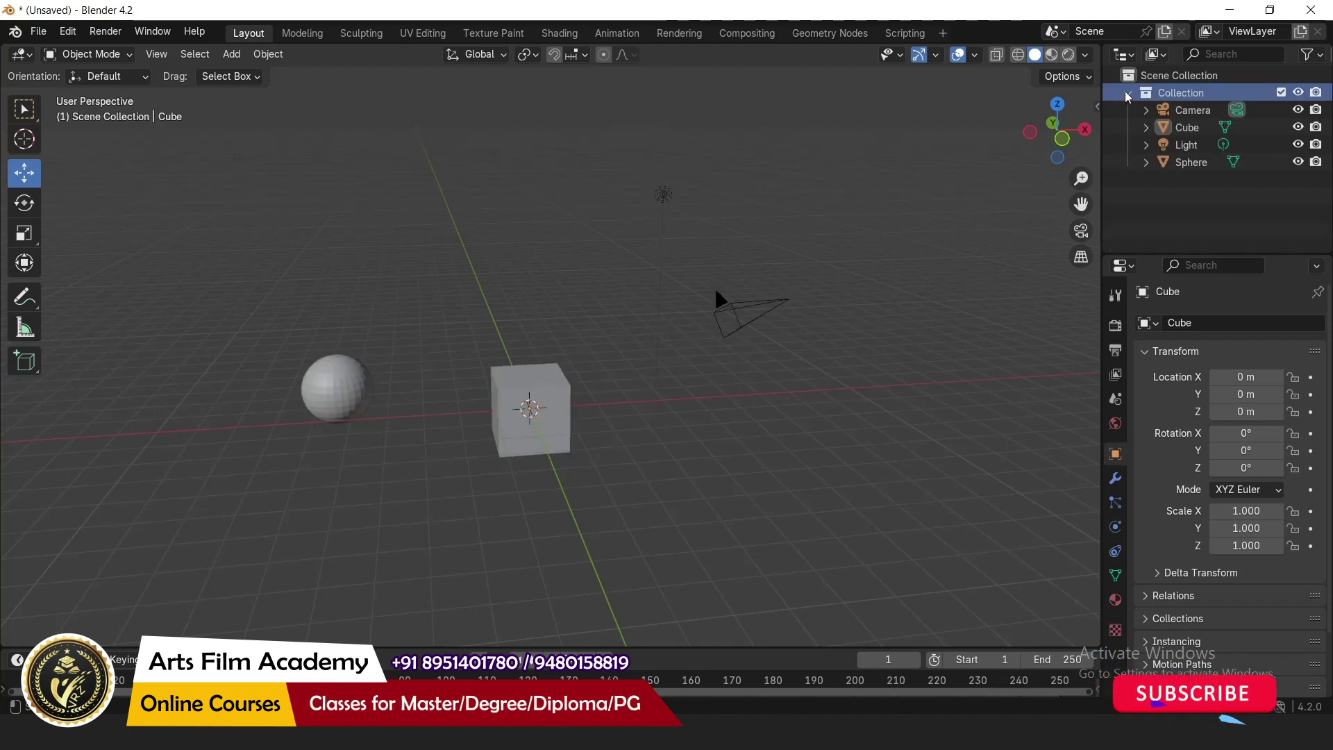
Select the Camera, Cube, Light and Sphere inside Collection one at a time, then deselect everything
{"action": "left_click", "coordinate": [1181, 113]}
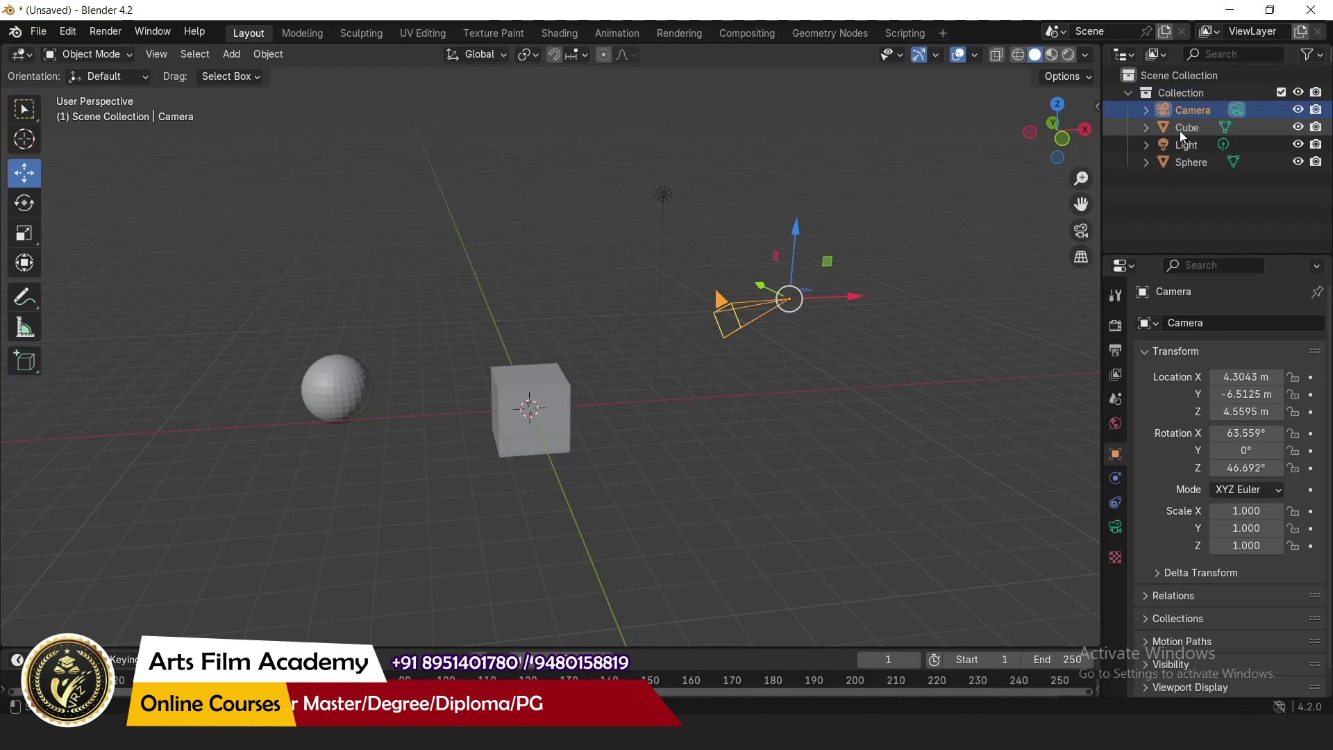
{"action": "left_click", "coordinate": [1181, 131]}
{"action": "left_click", "coordinate": [1199, 110]}
{"action": "left_click", "coordinate": [1188, 127]}
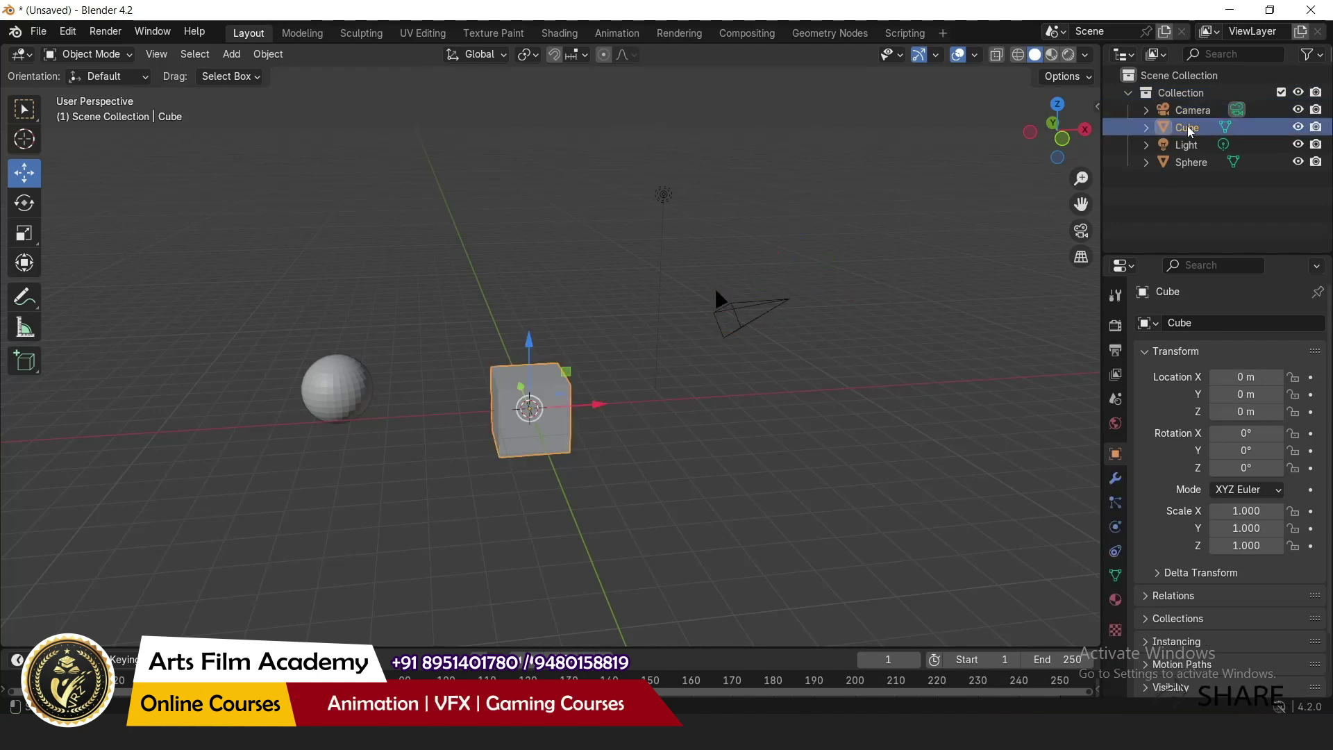
{"action": "left_click", "coordinate": [1186, 145]}
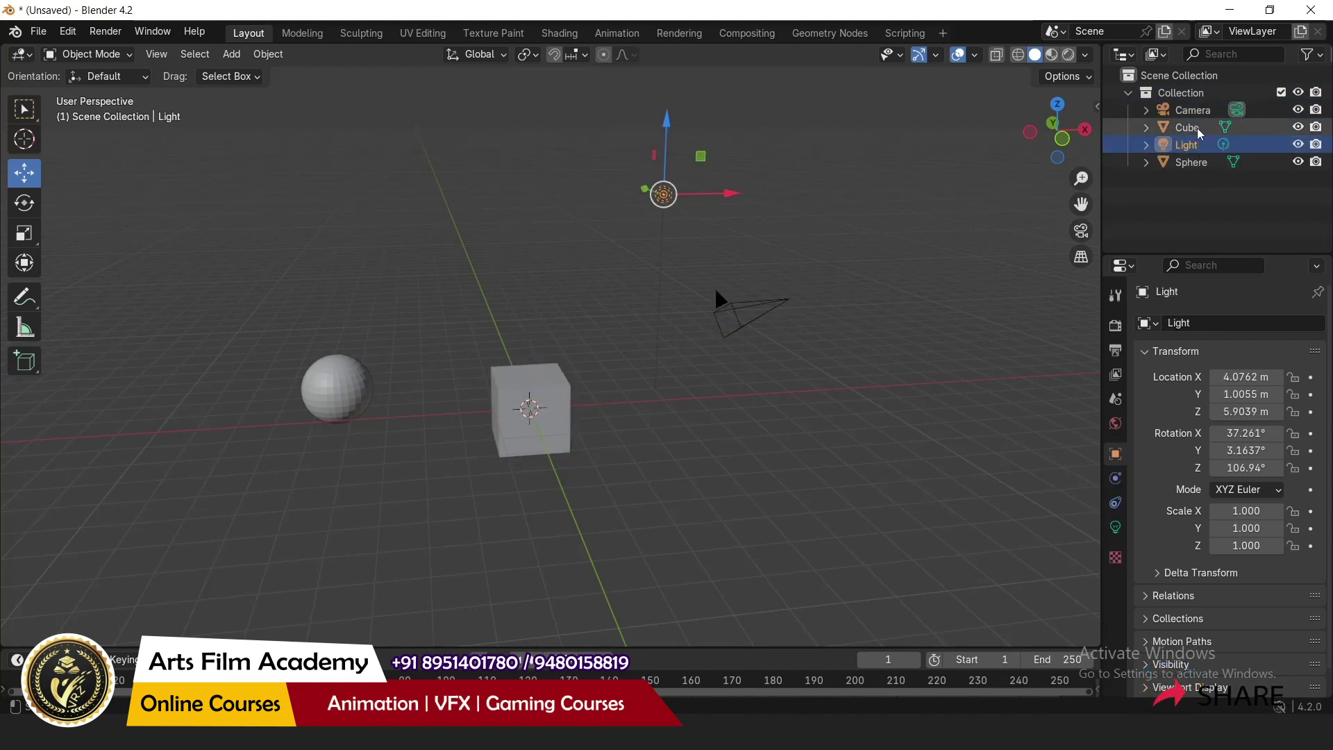
{"action": "left_click", "coordinate": [1187, 128]}
{"action": "left_click", "coordinate": [1193, 167]}
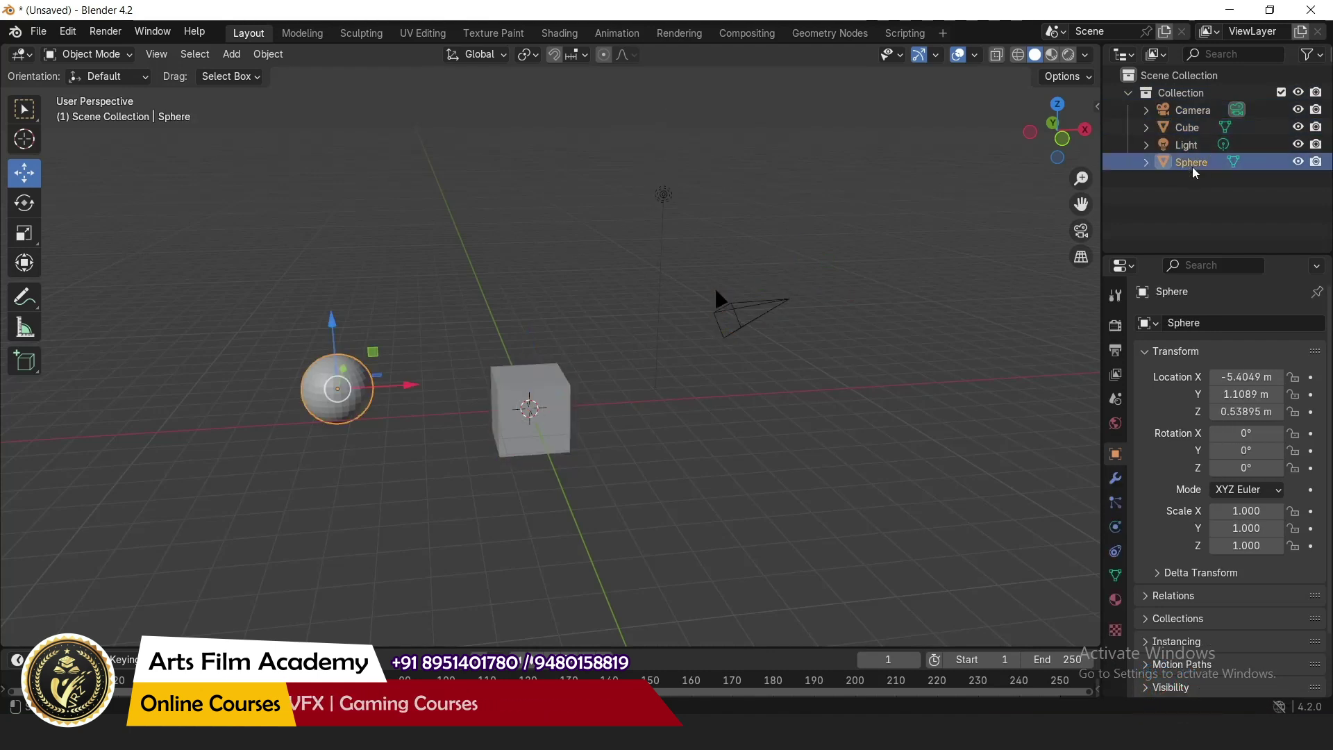
{"action": "left_click", "coordinate": [1194, 196]}
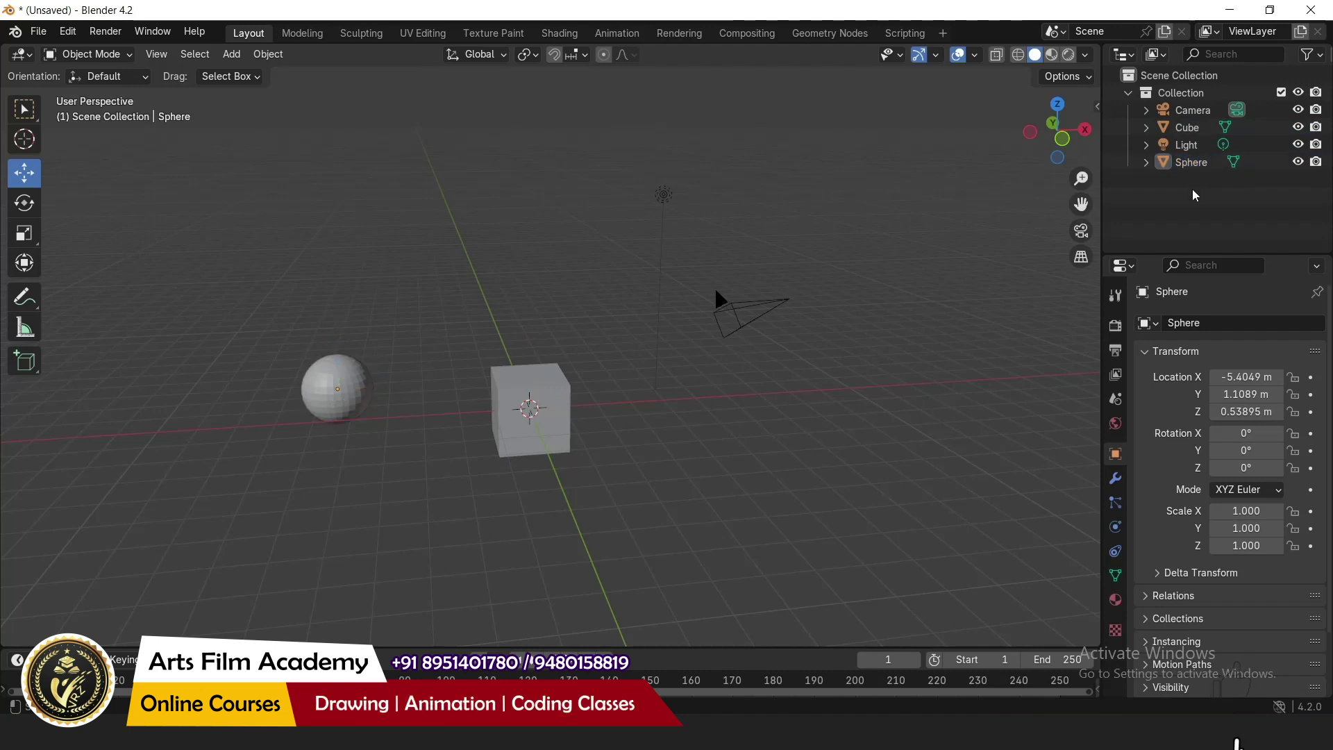
Move the cube and the sphere together into a new collection named Collection 2
{"action": "left_click", "coordinate": [549, 447]}
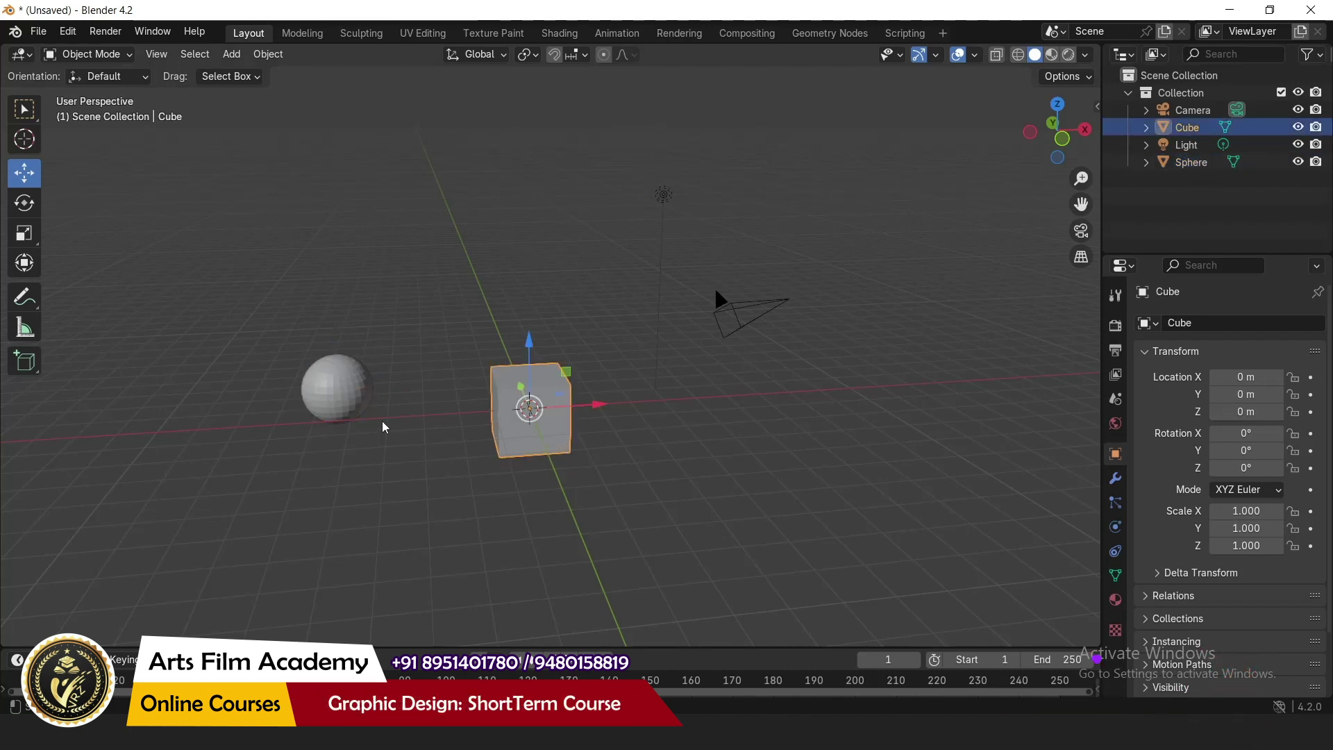
{"action": "left_click", "coordinate": [351, 387], "text": "shift"}
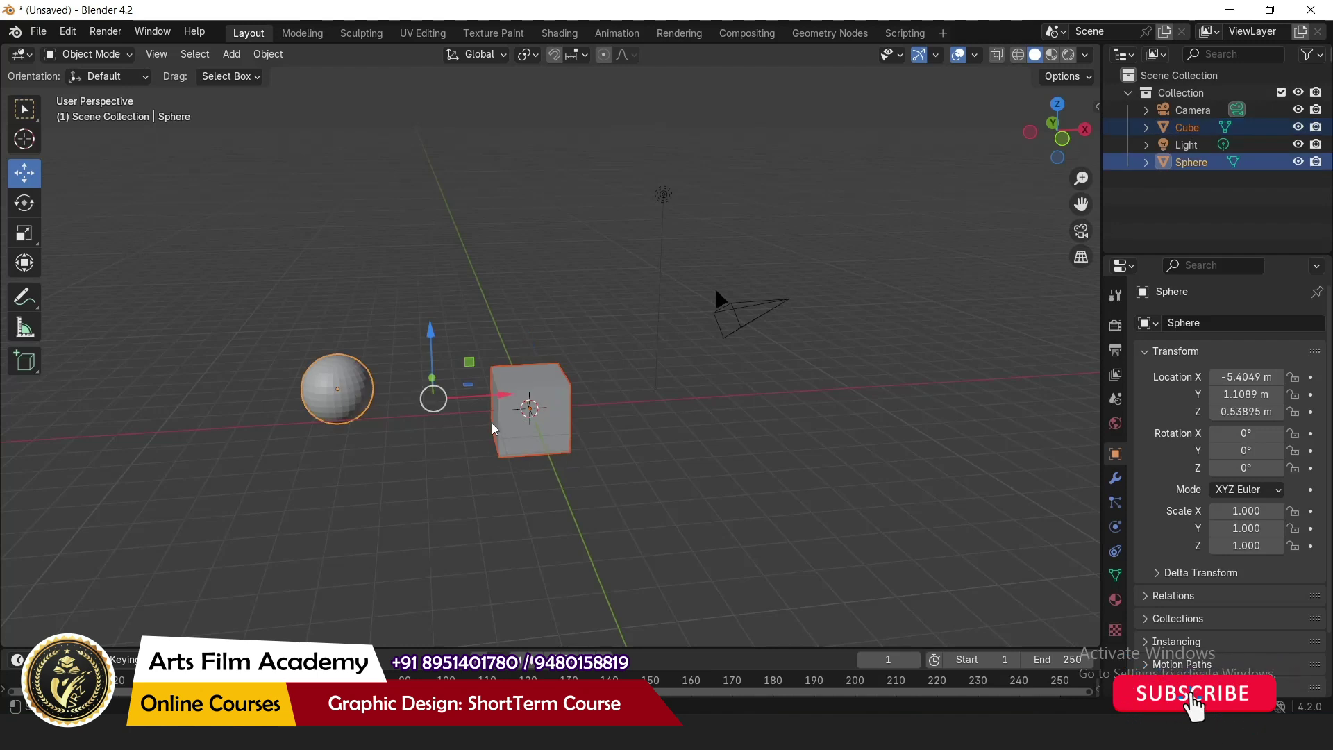
{"action": "key", "text": "m"}
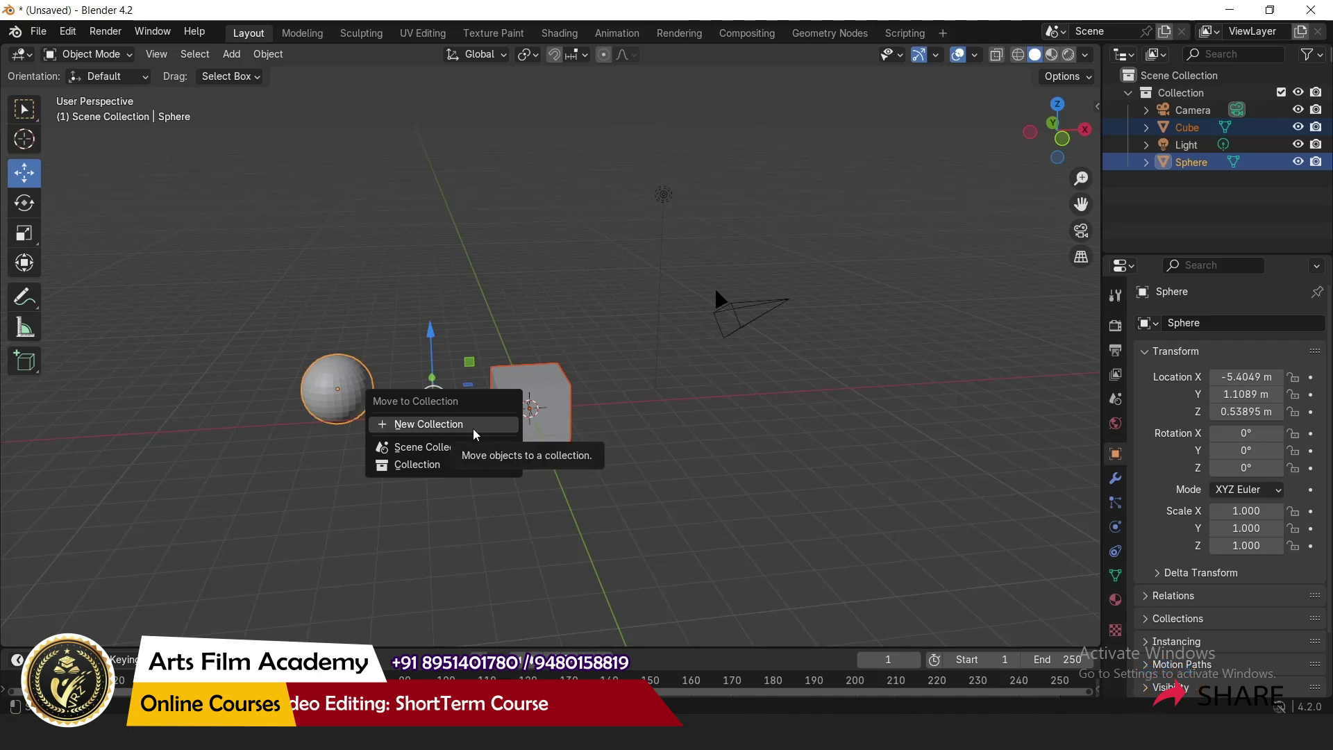
{"action": "left_click", "coordinate": [421, 424]}
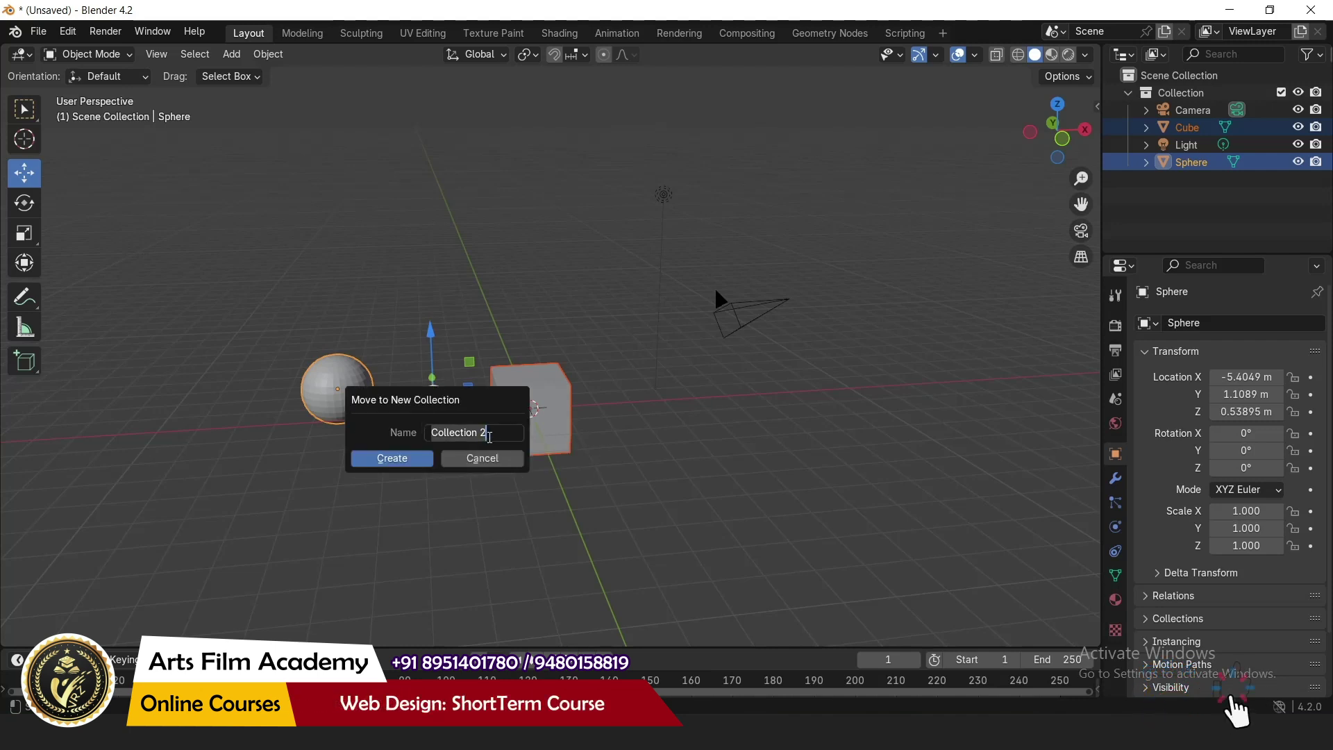
{"action": "left_click", "coordinate": [393, 459]}
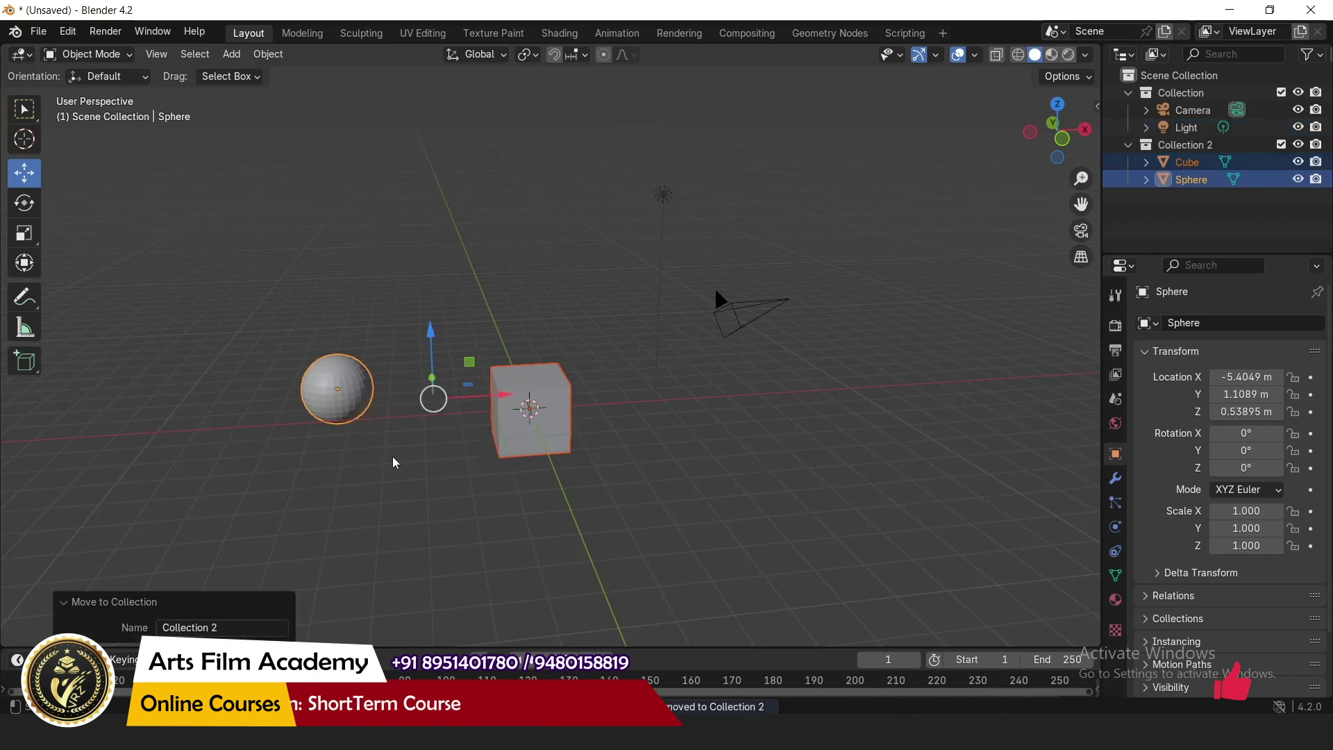
Examine Collection 2 by selecting the collection and the cube and sphere inside it in turn
{"action": "left_click", "coordinate": [1185, 145]}
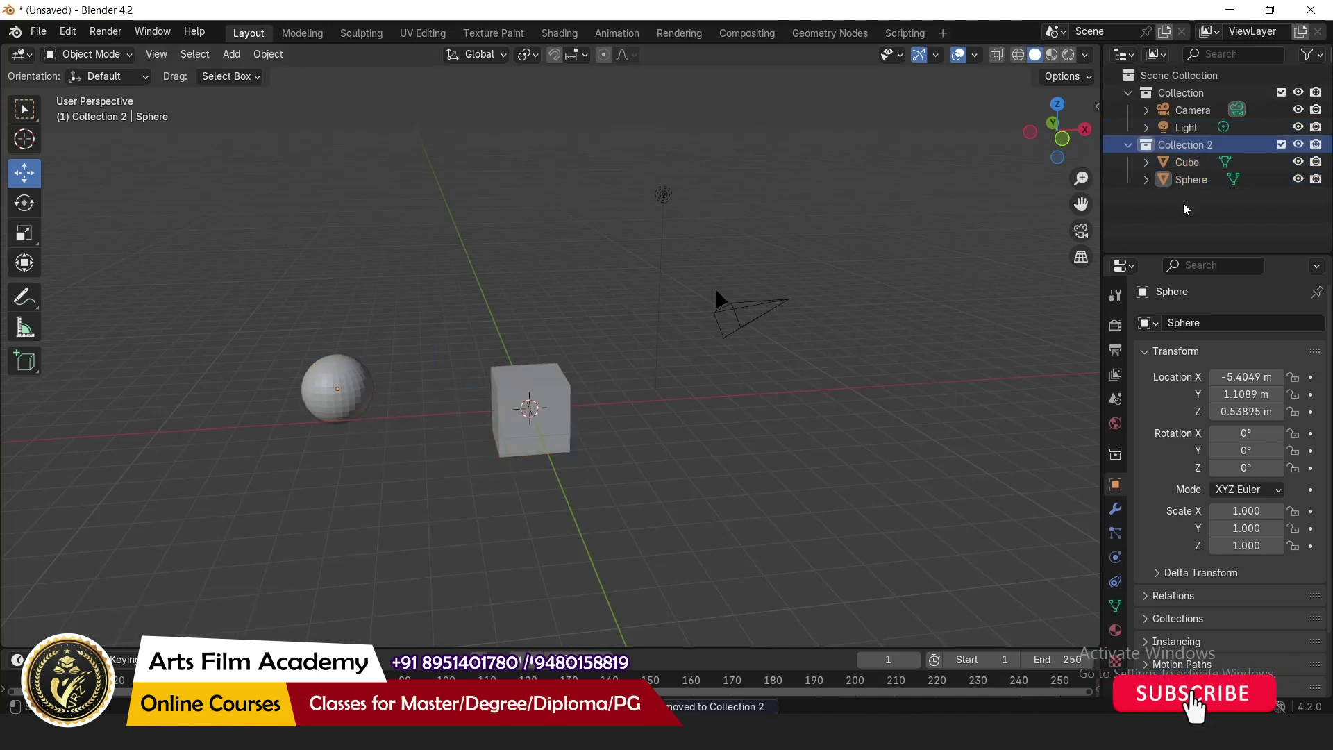
{"action": "left_click", "coordinate": [1189, 162]}
{"action": "left_click", "coordinate": [1192, 179]}
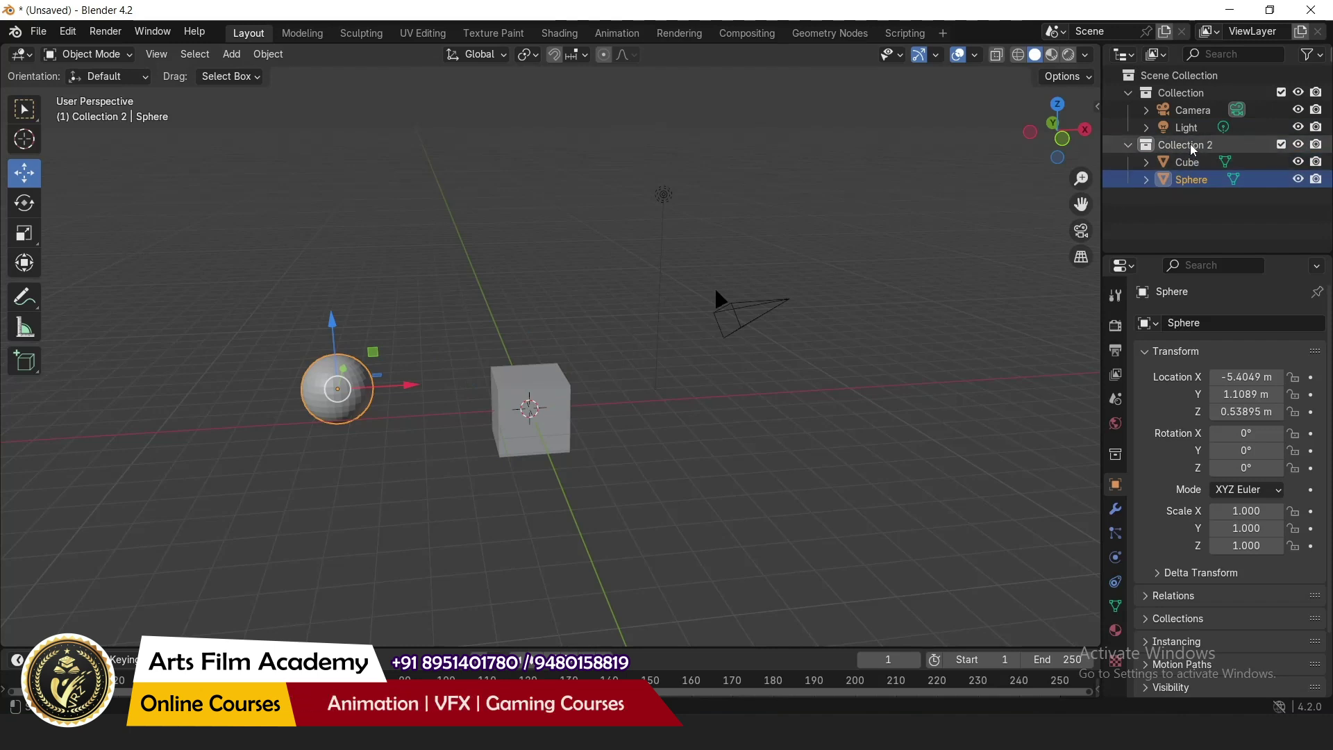
{"action": "left_click", "coordinate": [1187, 144]}
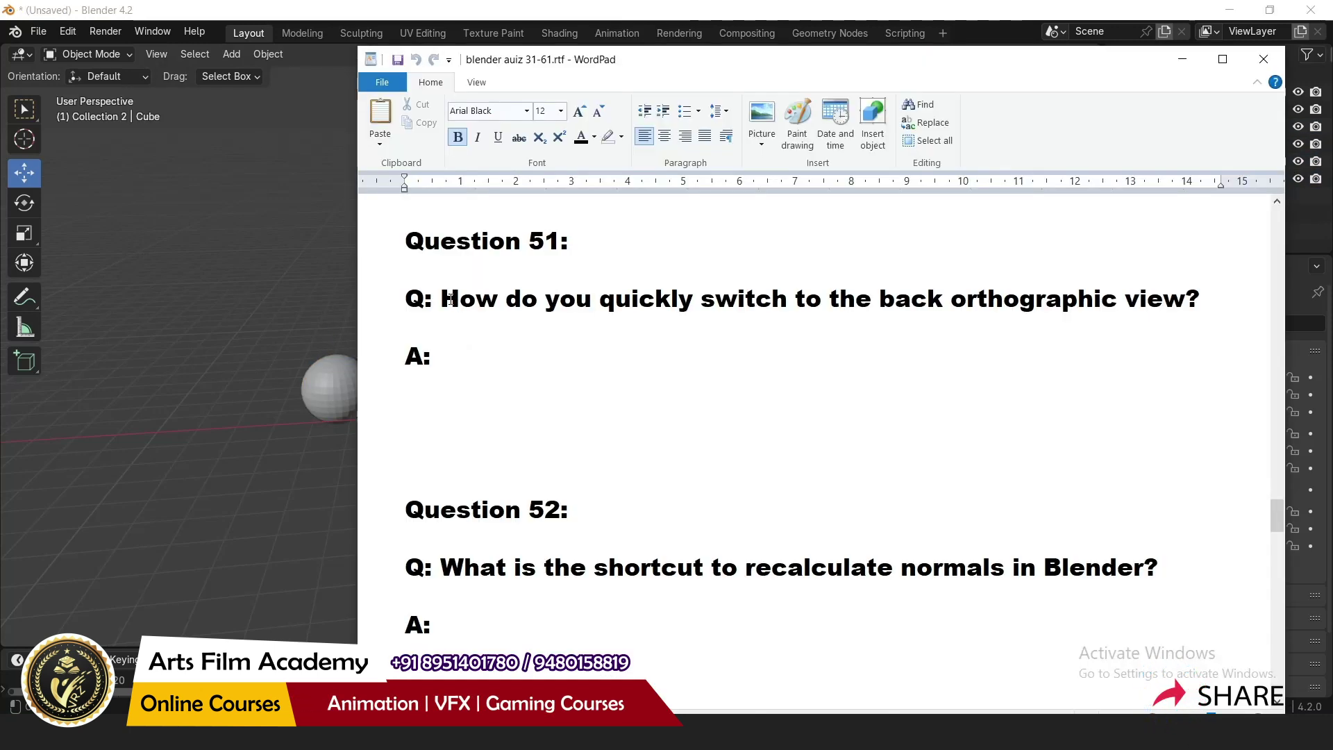
Highlight WordPad's Question 51 about the back orthographic view, then switch Blender to the front and back orthographic views
{"action": "left_click_drag", "start_coordinate": [443, 299], "coordinate": [1159, 303]}
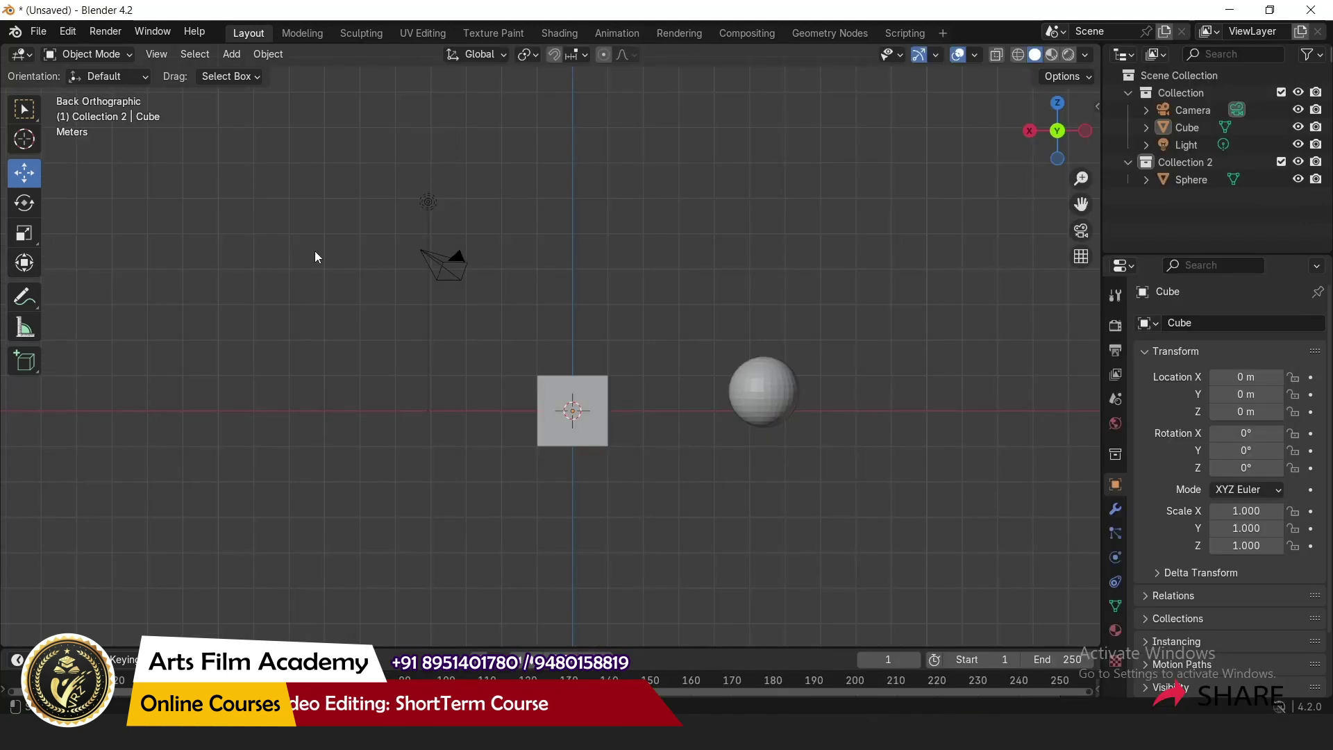
{"action": "key", "text": "KP_1"}
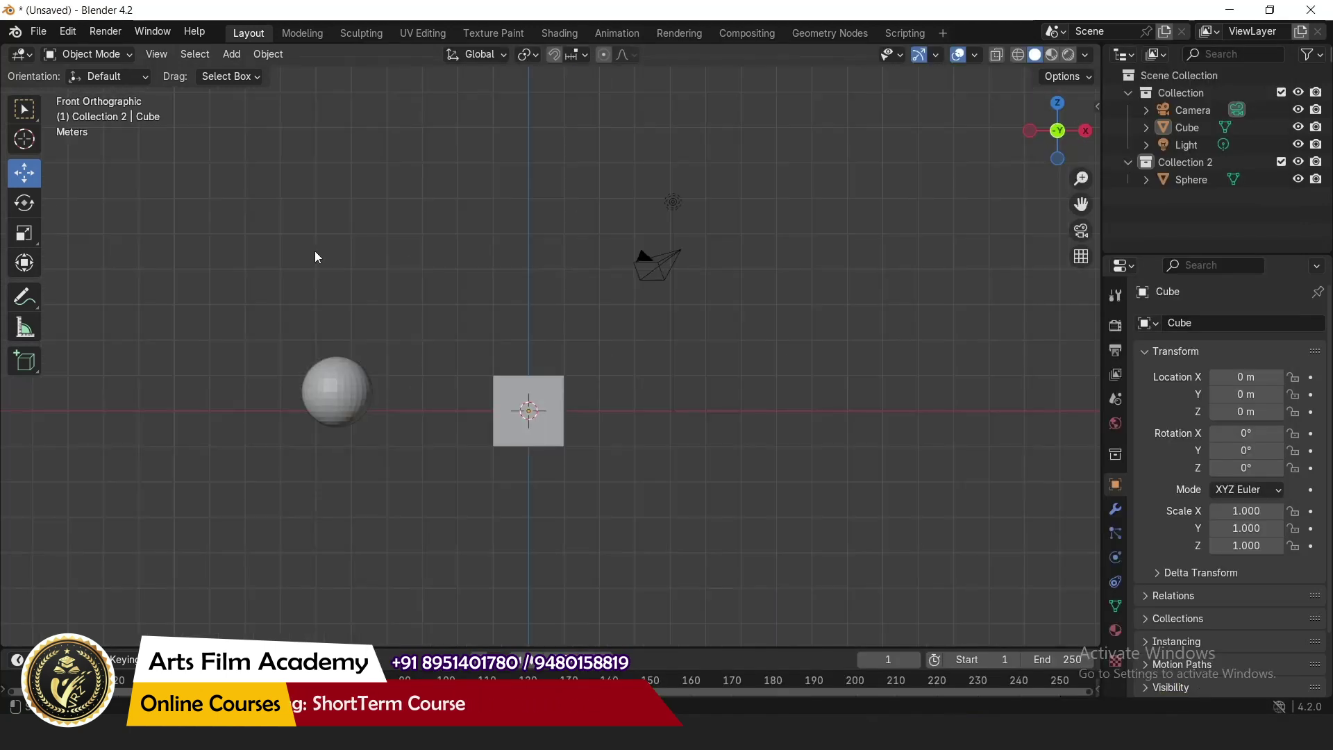
{"action": "key", "text": "ctrl+KP_1"}
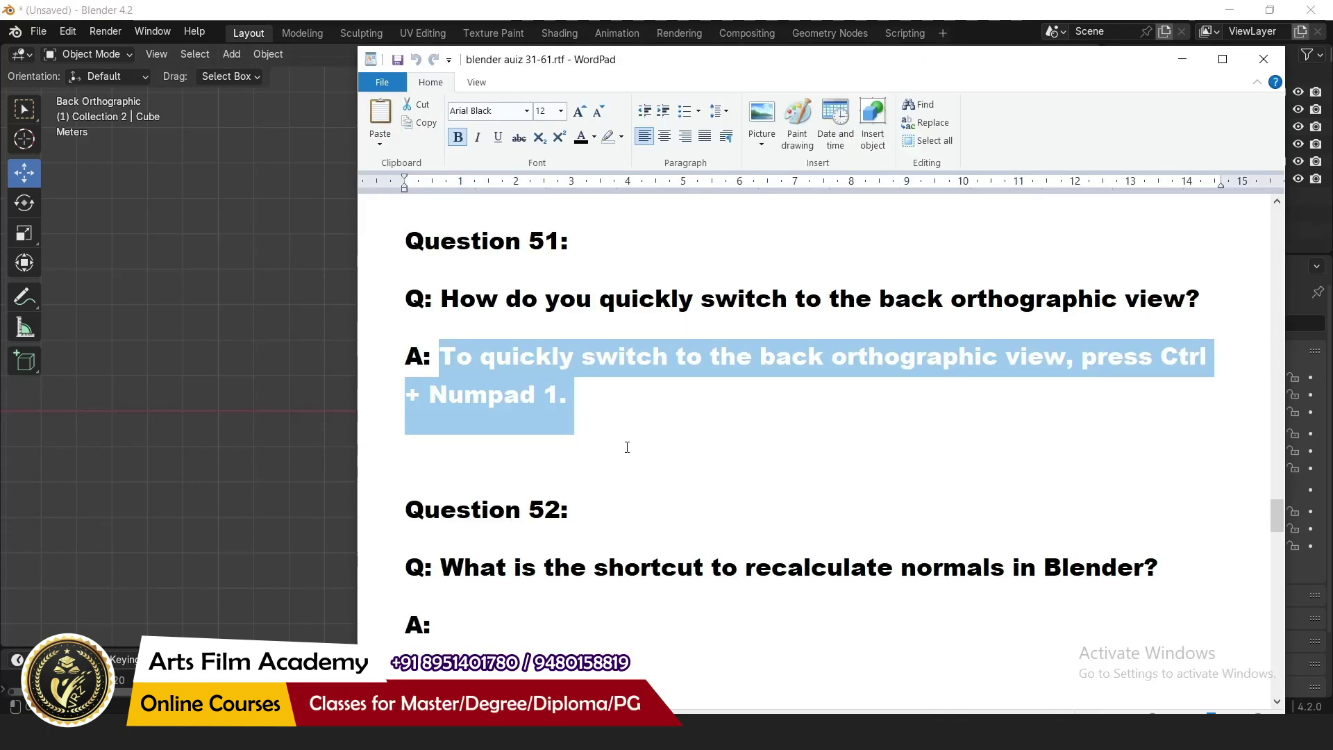
In WordPad, highlight Question 52 about recalculating normals, then return to Blender and select the cube in a perspective view
{"action": "scroll", "coordinate": [627, 448], "scroll_direction": "down", "scroll_amount": 3}
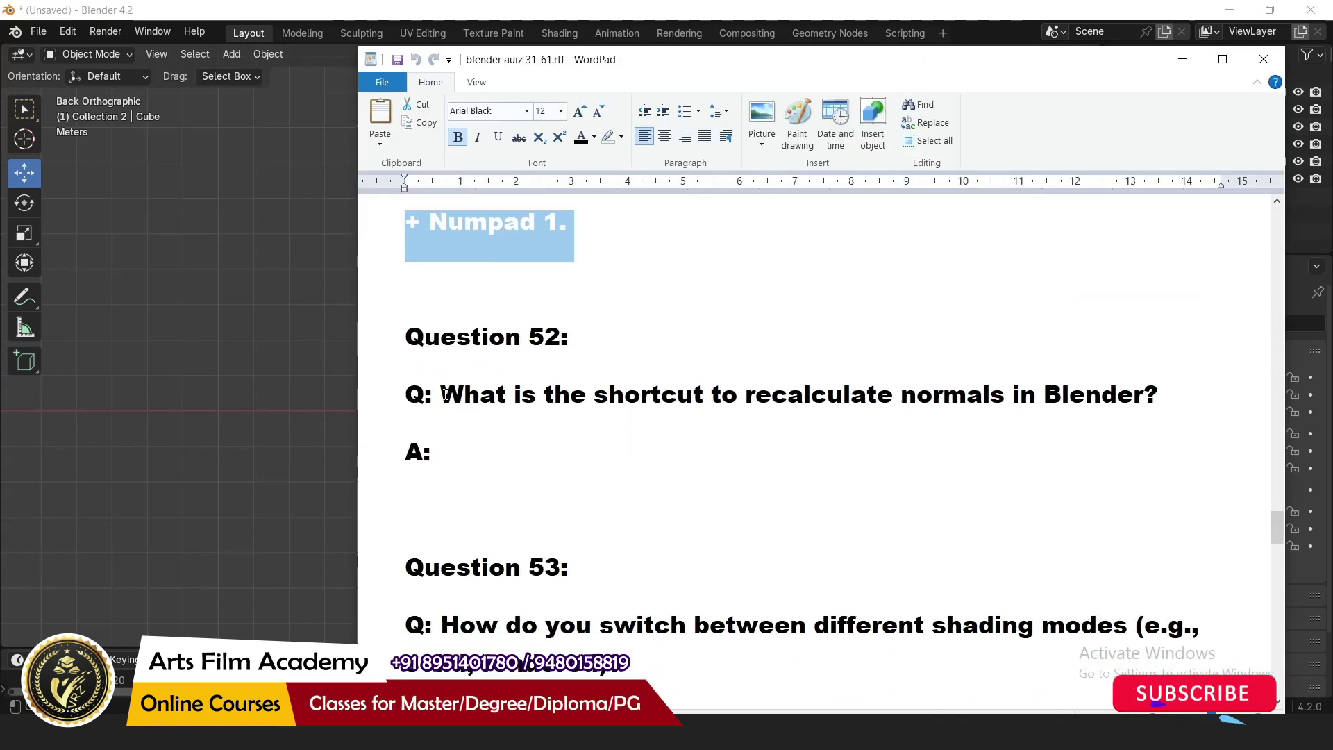
{"action": "left_click_drag", "start_coordinate": [443, 394], "coordinate": [1166, 403]}
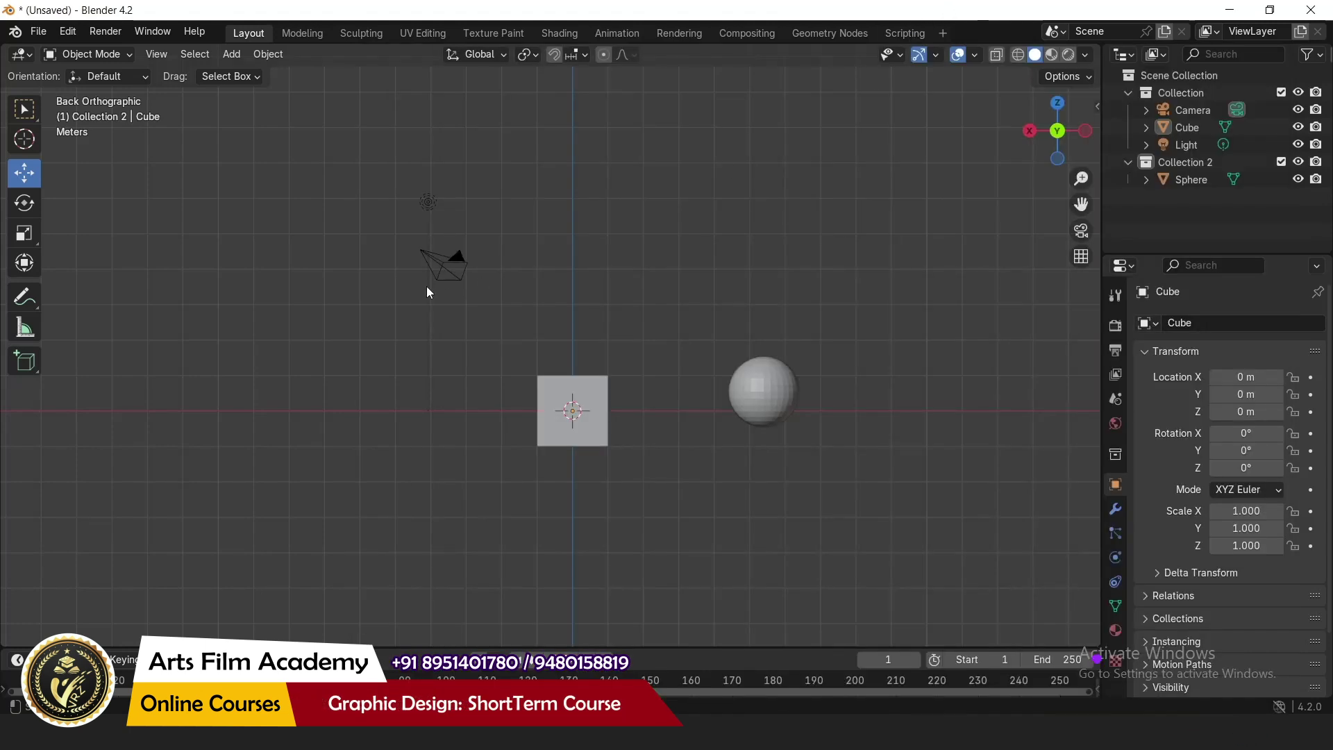
{"action": "middle_click_drag", "start_coordinate": [469, 357], "coordinate": [520, 404]}
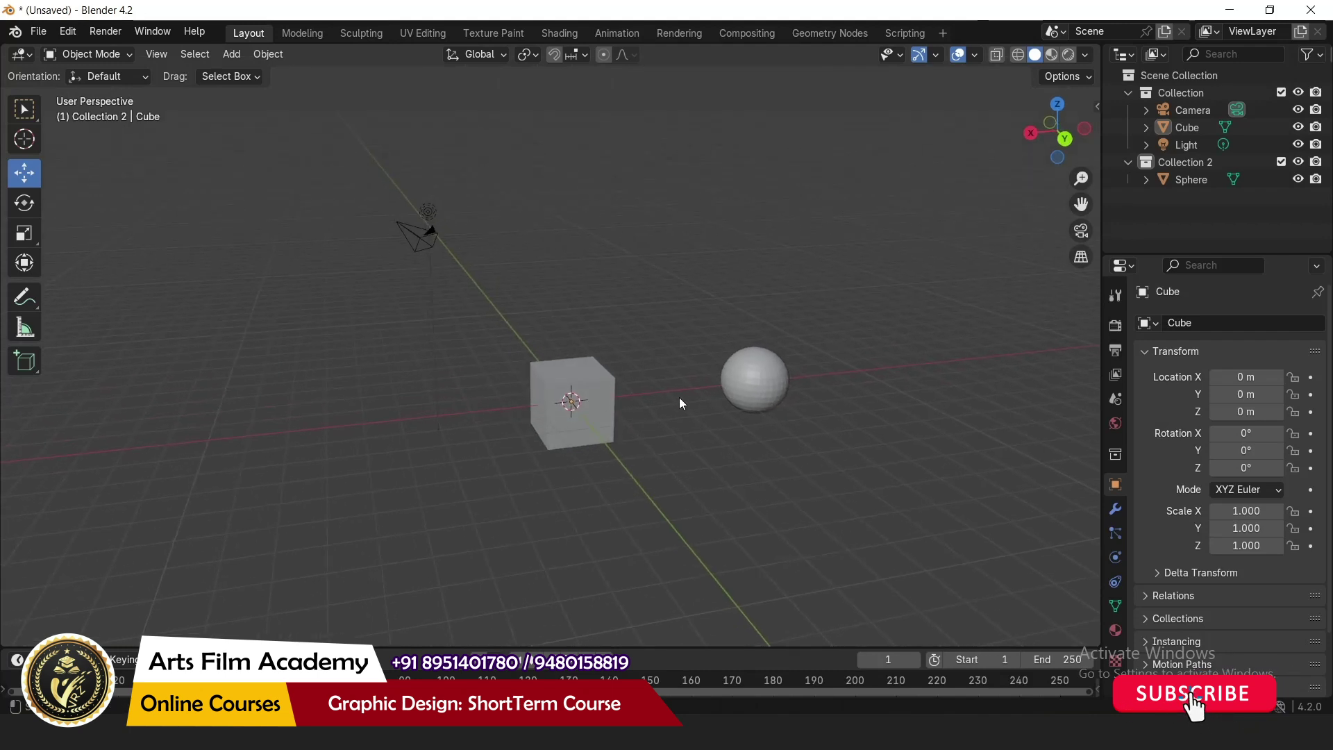
{"action": "scroll", "coordinate": [679, 397], "scroll_direction": "up", "scroll_amount": 2}
{"action": "left_click", "coordinate": [563, 376]}
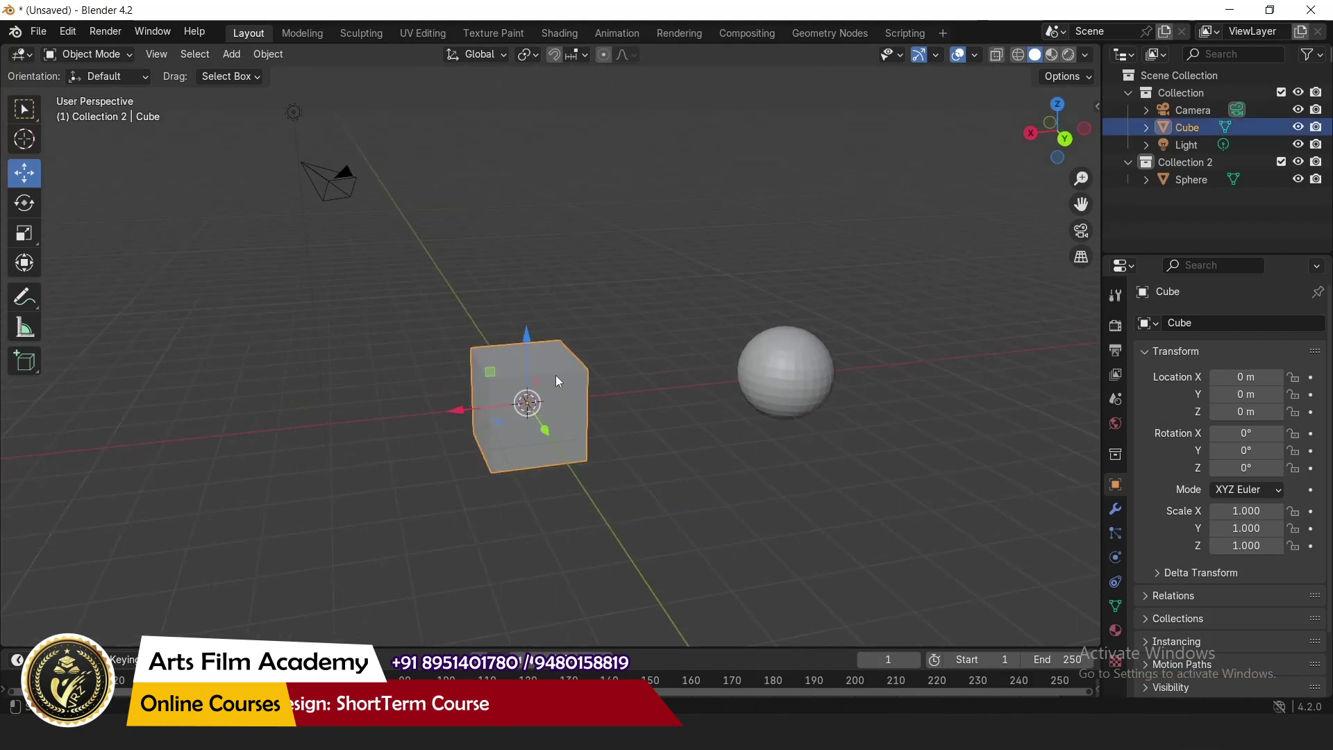
Enable the Face Orientation overlay and examine the cube's faces up close
{"action": "left_click", "coordinate": [976, 55]}
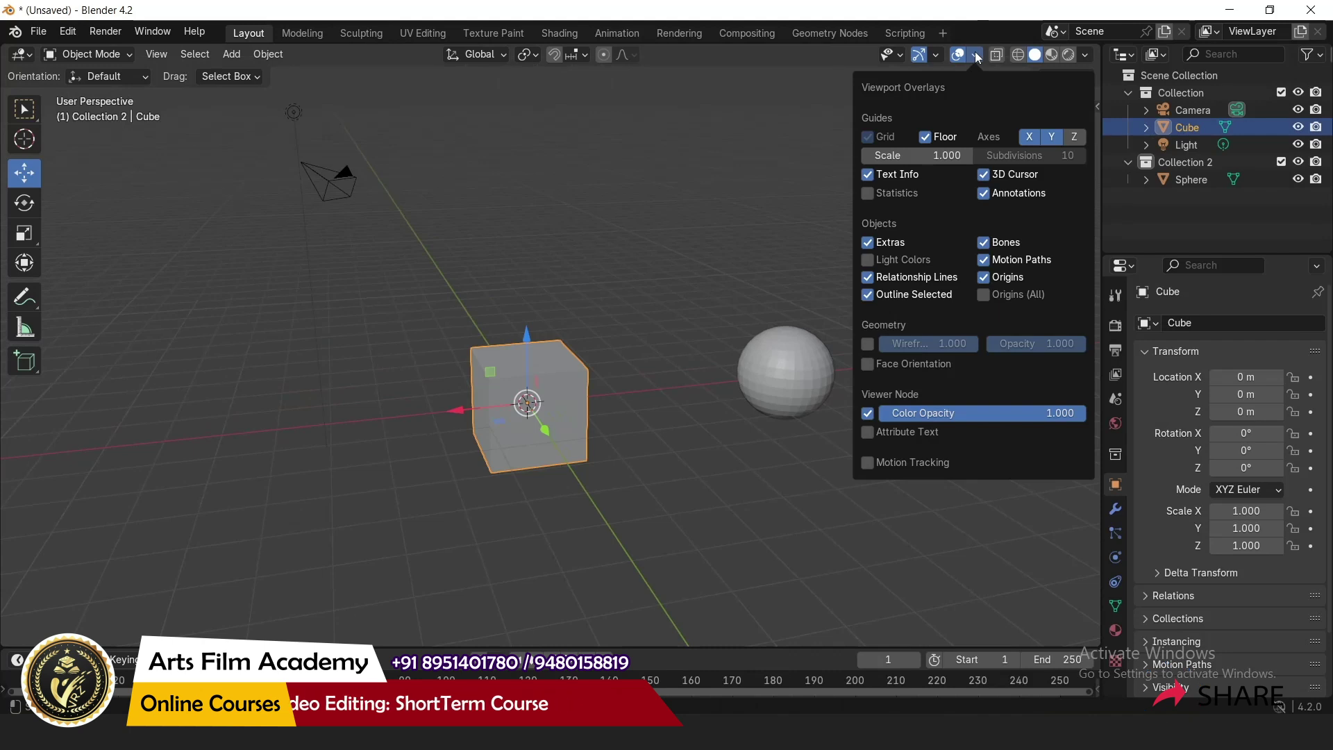
{"action": "left_click", "coordinate": [866, 364]}
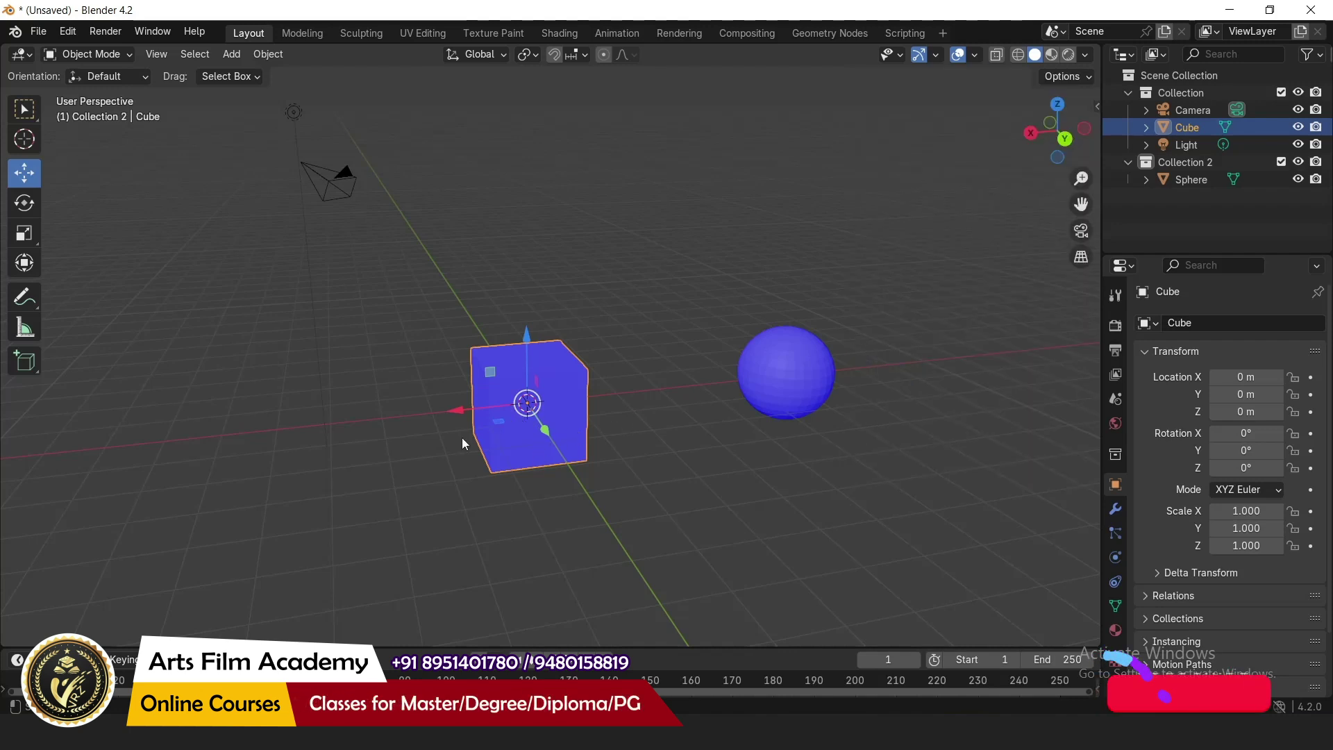
{"action": "middle_click_drag", "start_coordinate": [461, 438], "coordinate": [514, 469]}
{"action": "scroll", "coordinate": [505, 435], "scroll_direction": "up", "scroll_amount": 10}
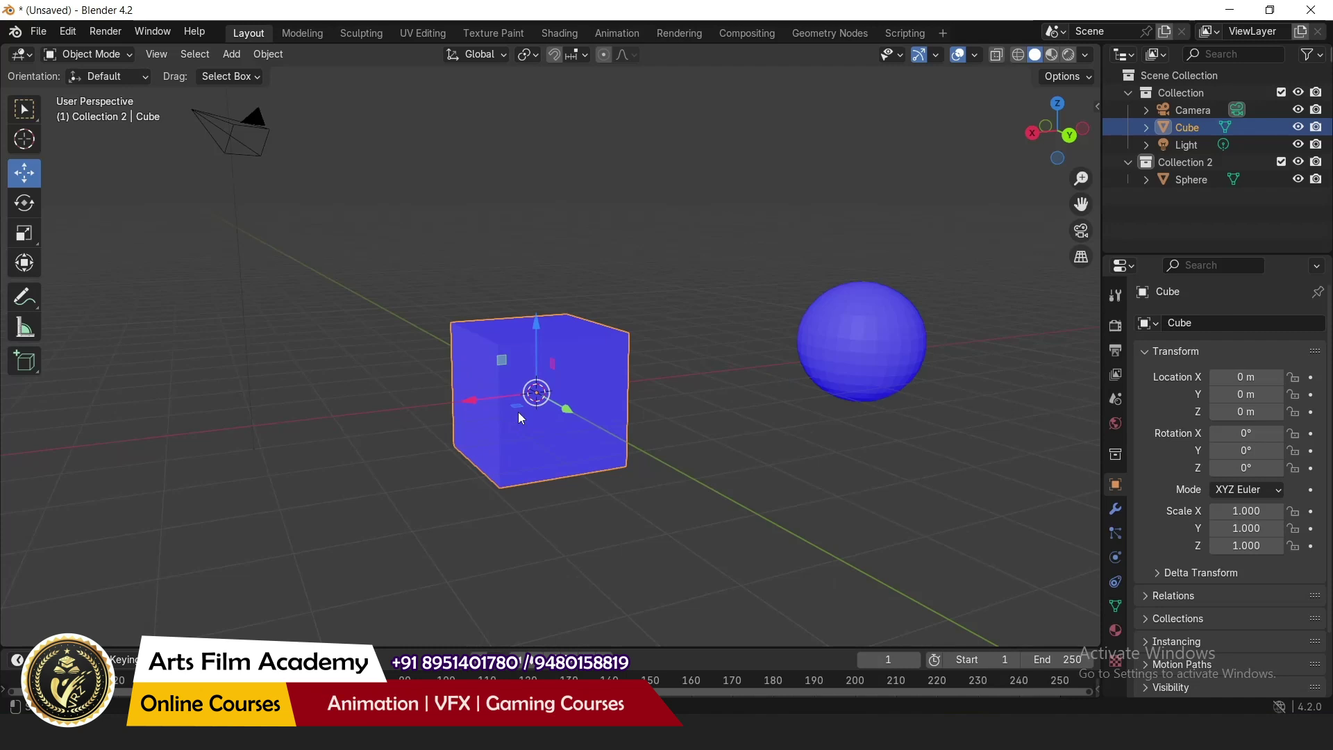
{"action": "scroll", "coordinate": [540, 409], "scroll_direction": "up", "scroll_amount": 5}
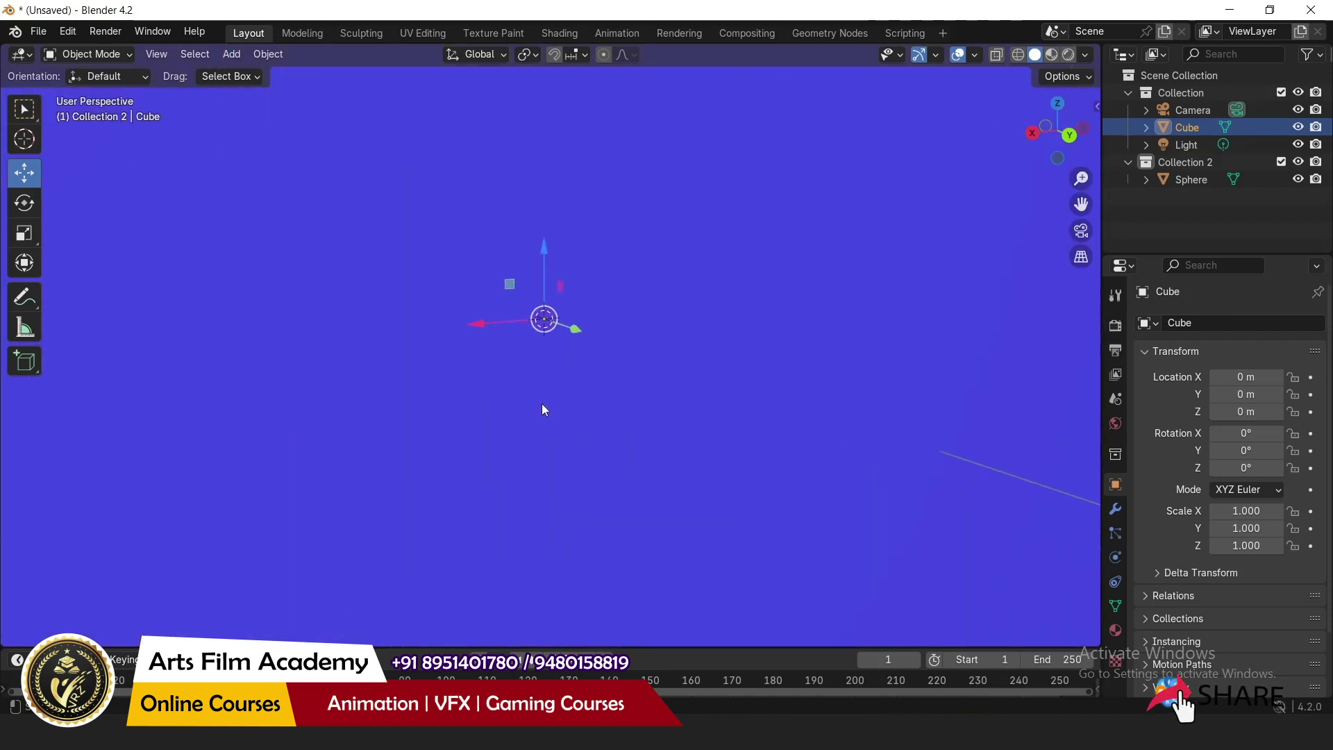
Examine the cube's Face Orientation colours from inside and outside, including the sphere beside it
{"action": "scroll", "coordinate": [640, 385], "scroll_direction": "up", "scroll_amount": 2}
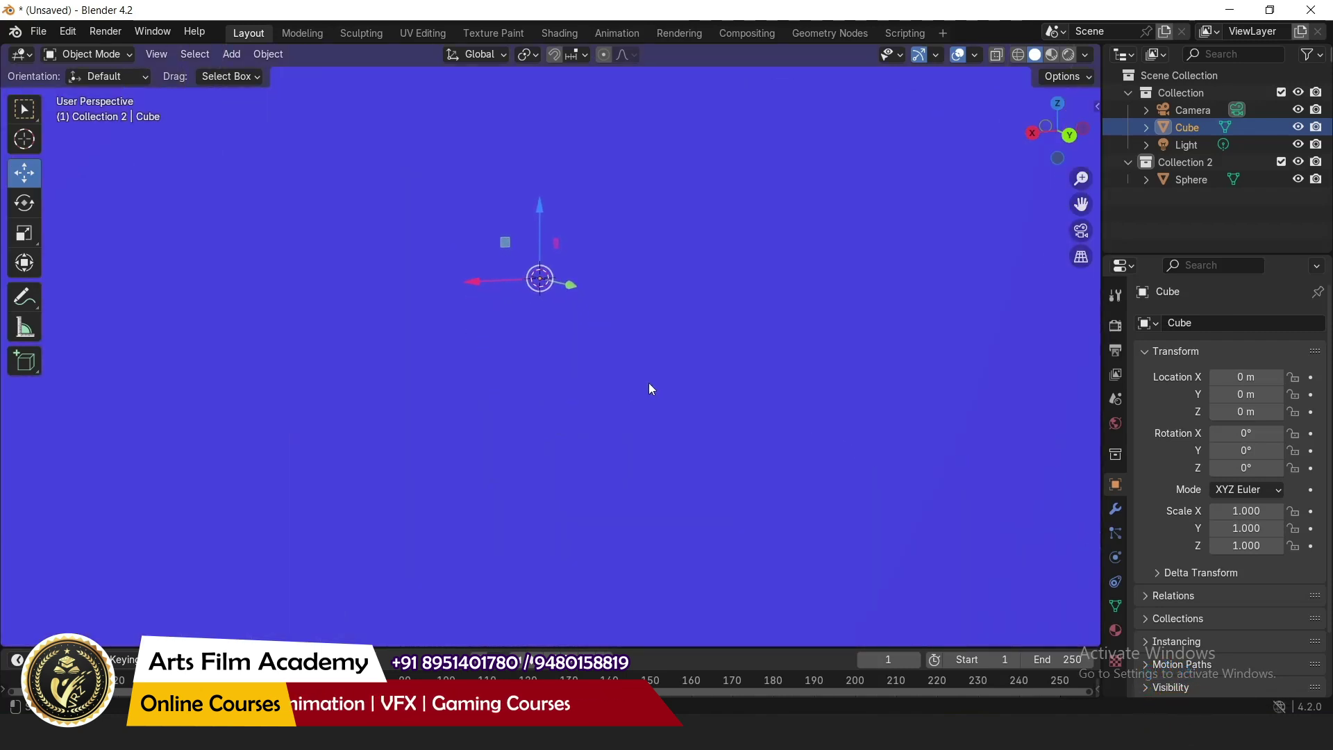
{"action": "scroll", "coordinate": [661, 377], "scroll_direction": "down", "scroll_amount": 4}
{"action": "scroll", "coordinate": [289, 411], "scroll_direction": "down", "scroll_amount": 3}
{"action": "scroll", "coordinate": [759, 352], "scroll_direction": "up", "scroll_amount": 3}
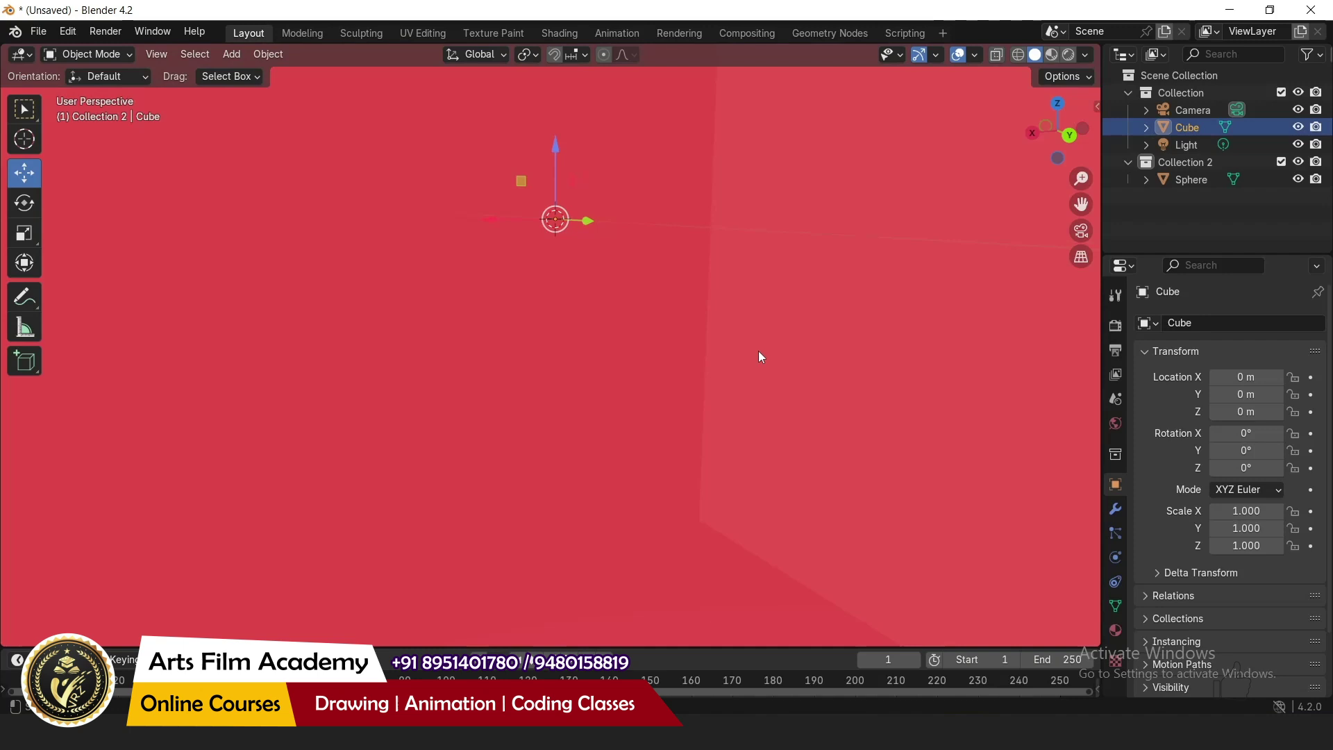
{"action": "scroll", "coordinate": [695, 347], "scroll_direction": "down", "scroll_amount": 6}
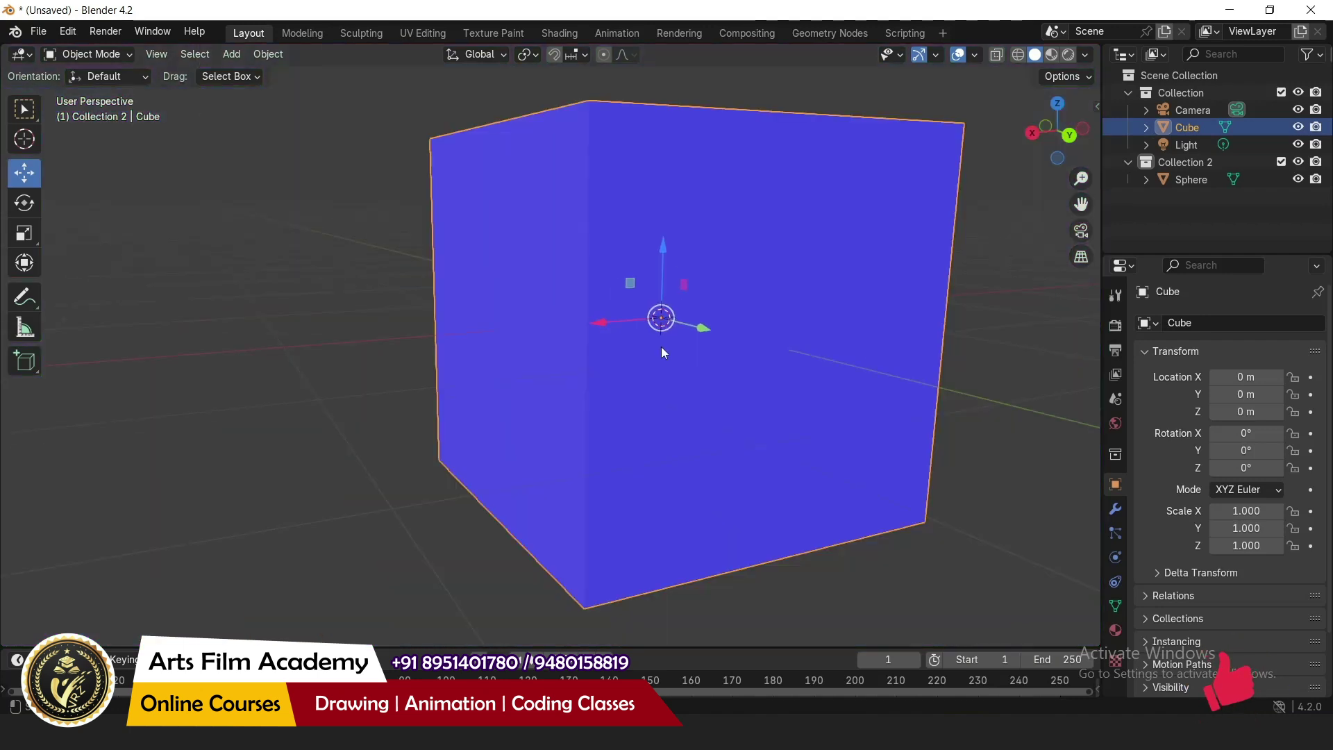
{"action": "scroll", "coordinate": [462, 369], "scroll_direction": "down", "scroll_amount": 2}
{"action": "scroll", "coordinate": [396, 361], "scroll_direction": "down", "scroll_amount": 1}
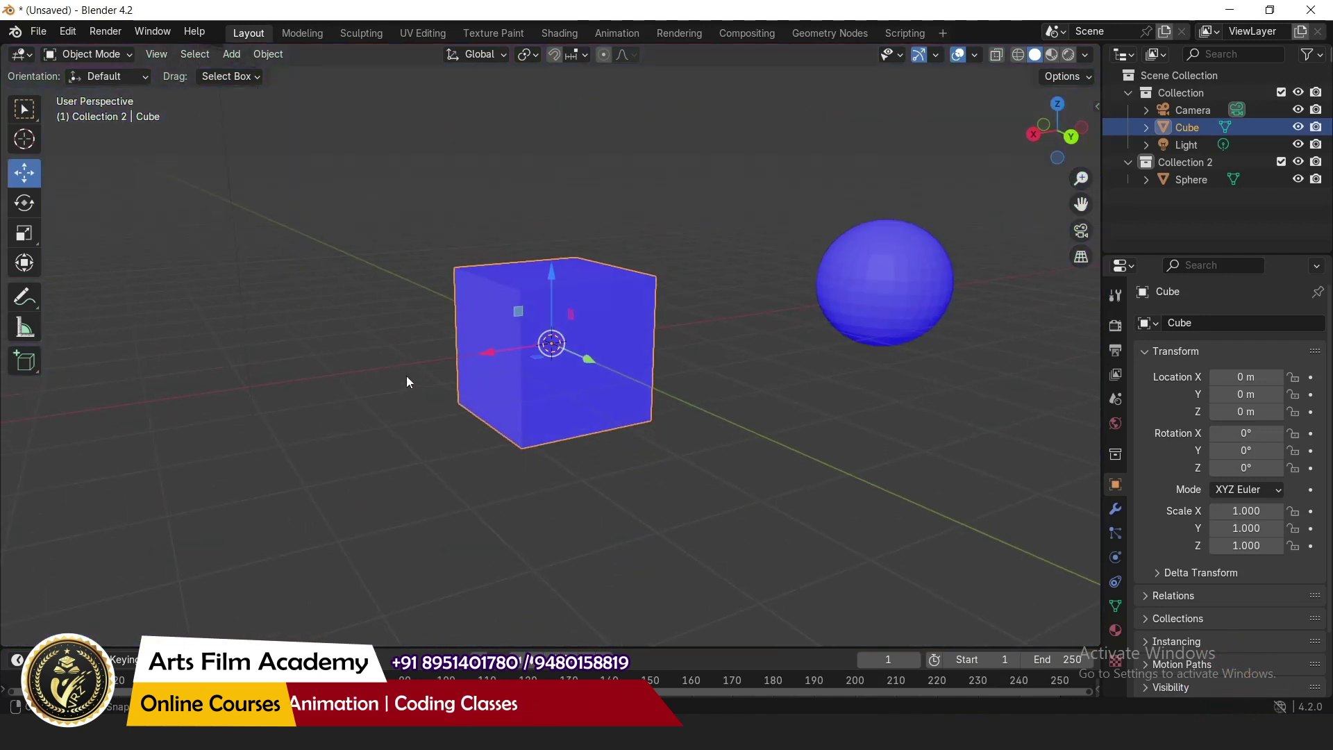
{"action": "scroll", "coordinate": [229, 344], "scroll_direction": "down", "scroll_amount": 1}
{"action": "scroll", "coordinate": [720, 252], "scroll_direction": "up", "scroll_amount": 1}
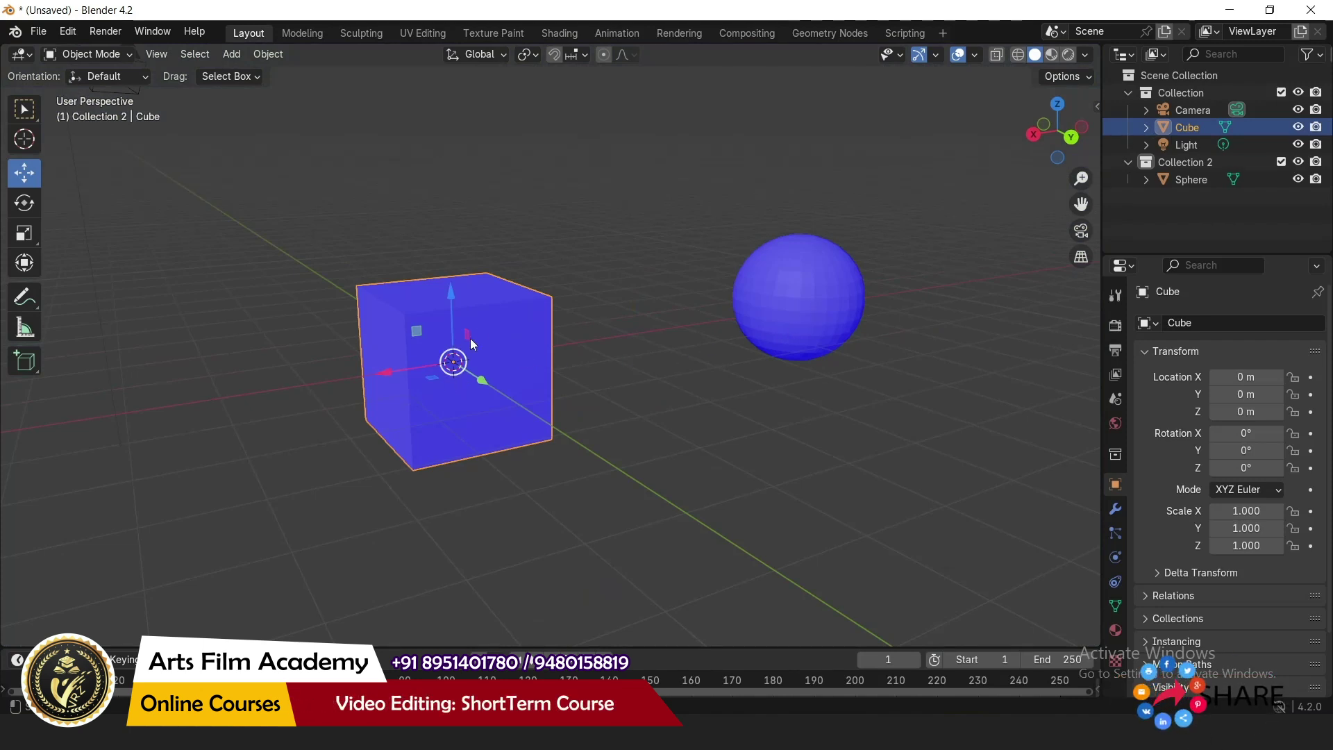
In Edit Mode, flip the normals of the cube's large front-facing side, then deselect it
{"action": "left_click", "coordinate": [90, 54]}
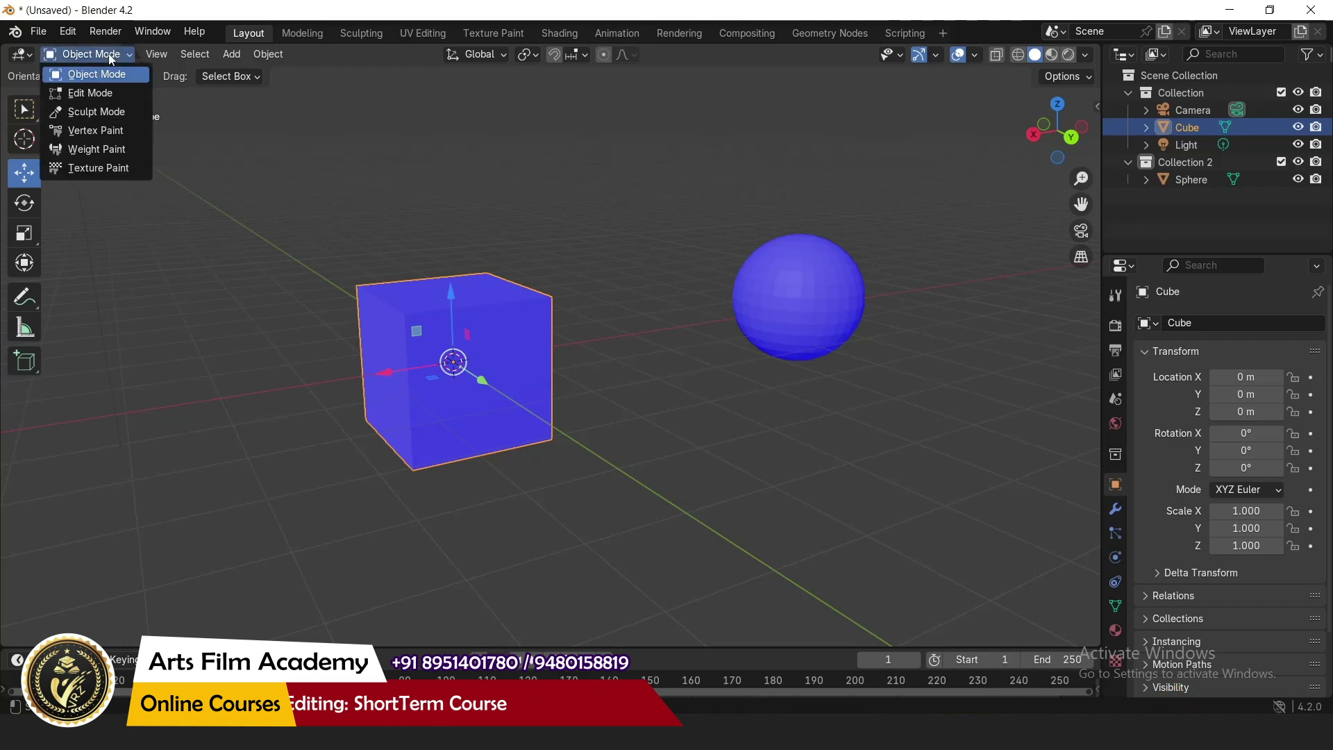
{"action": "left_click", "coordinate": [90, 92]}
{"action": "left_click", "coordinate": [630, 303]}
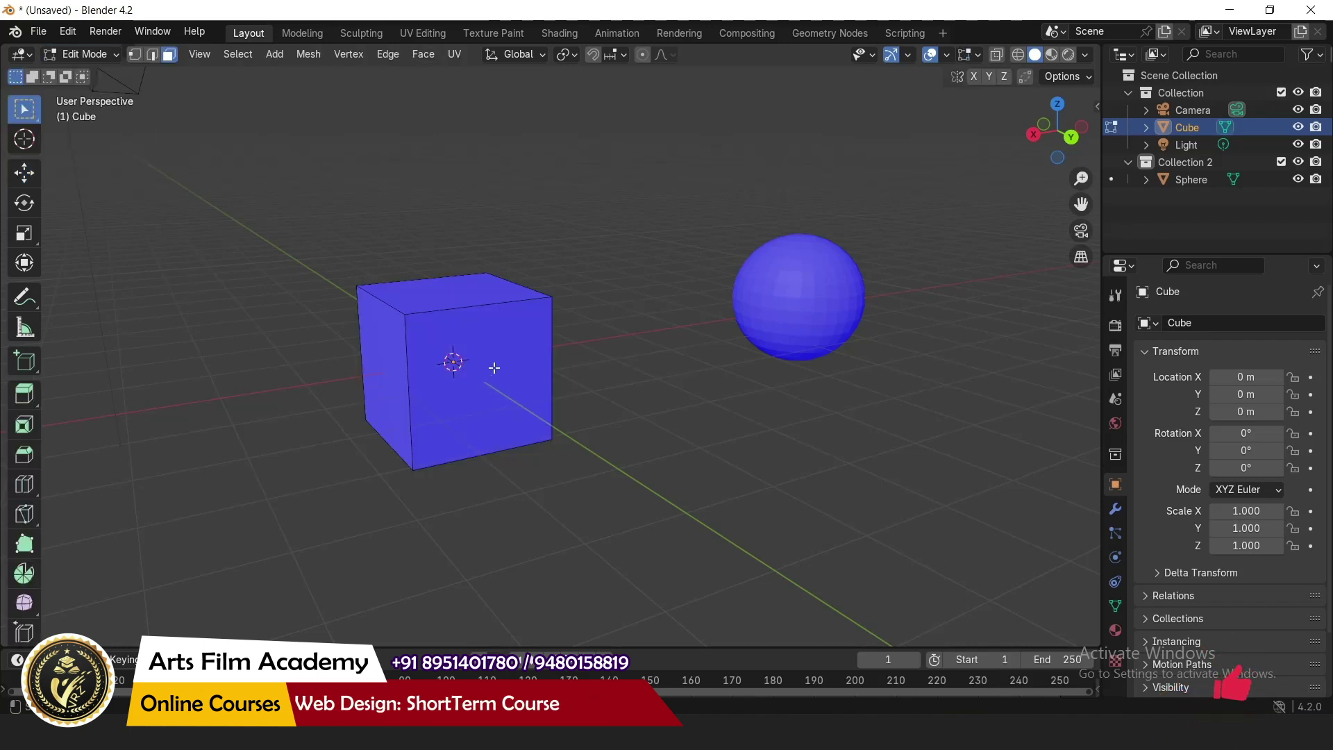
{"action": "left_click", "coordinate": [494, 367]}
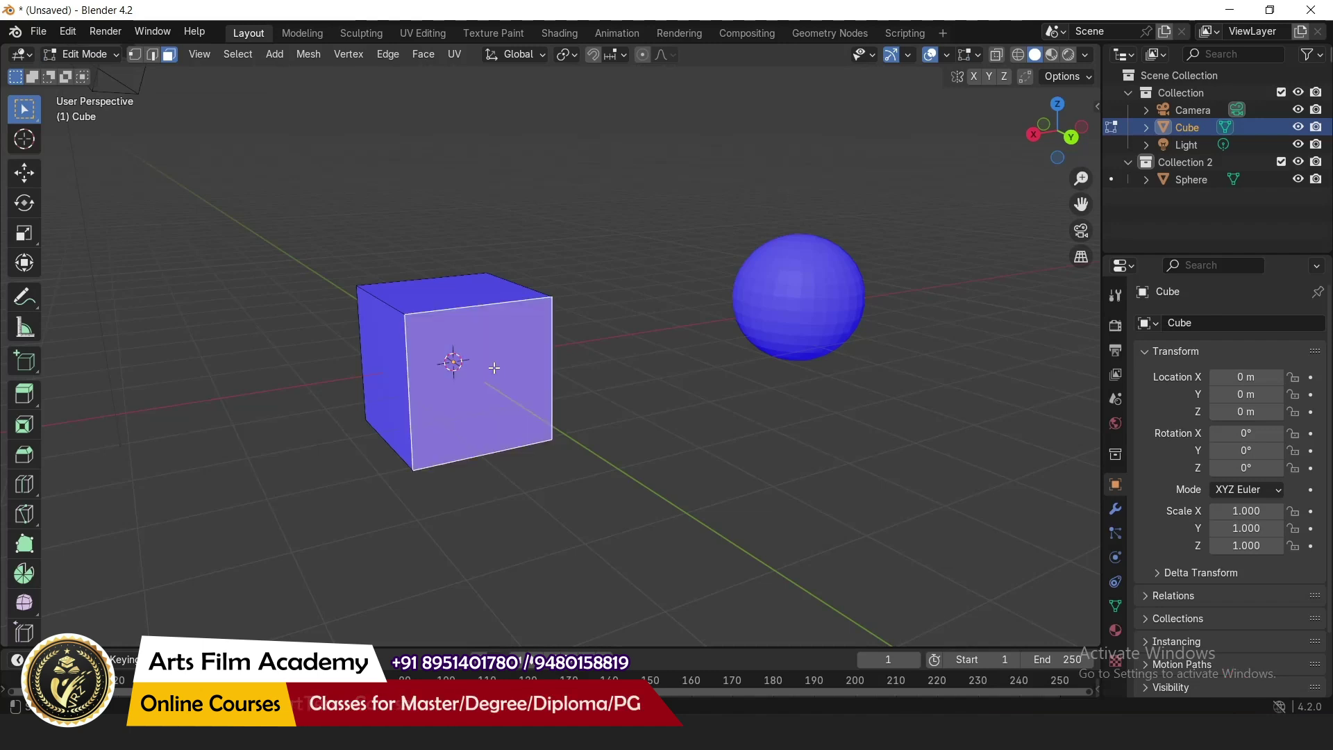
{"action": "left_click", "coordinate": [308, 54]}
{"action": "mouse_move", "coordinate": [385, 338]}
{"action": "left_click", "coordinate": [519, 342]}
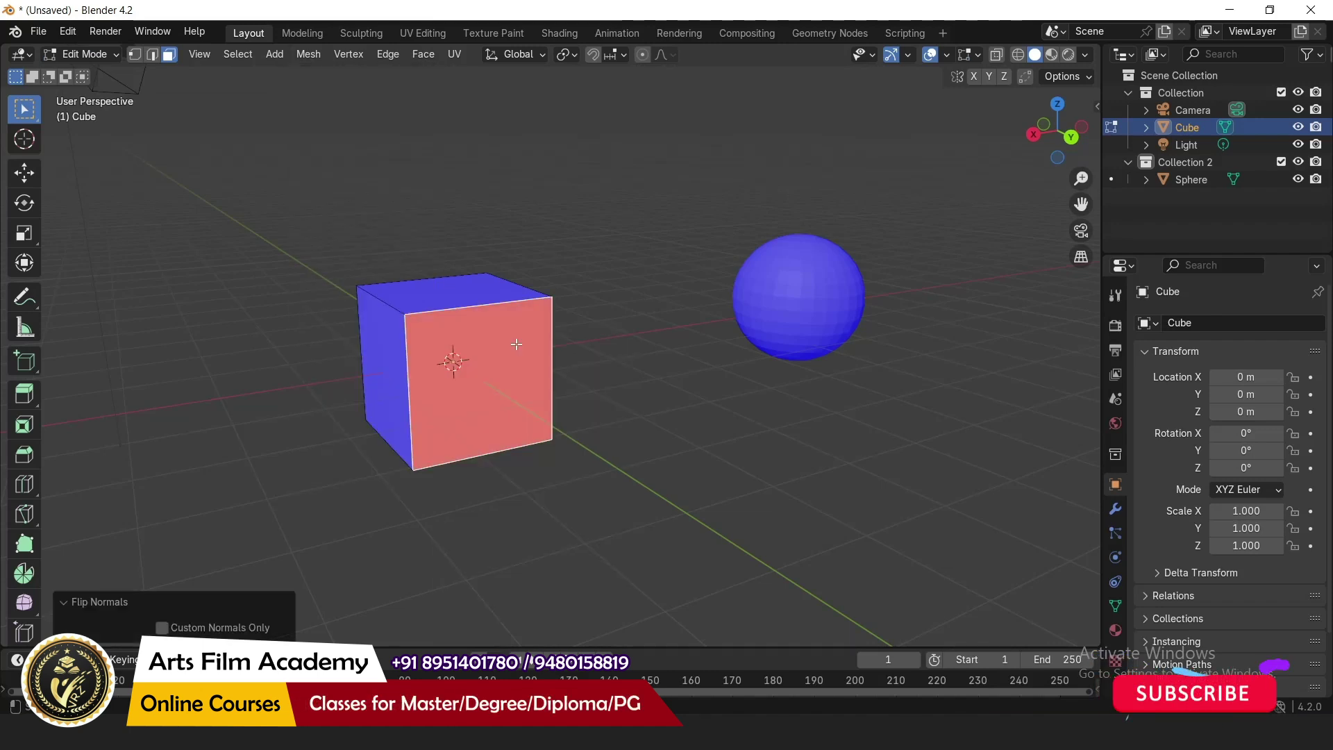
{"action": "left_click", "coordinate": [683, 390]}
{"action": "middle_click_drag", "start_coordinate": [674, 346], "coordinate": [697, 315]}
{"action": "scroll", "coordinate": [453, 364], "scroll_direction": "up", "scroll_amount": 2}
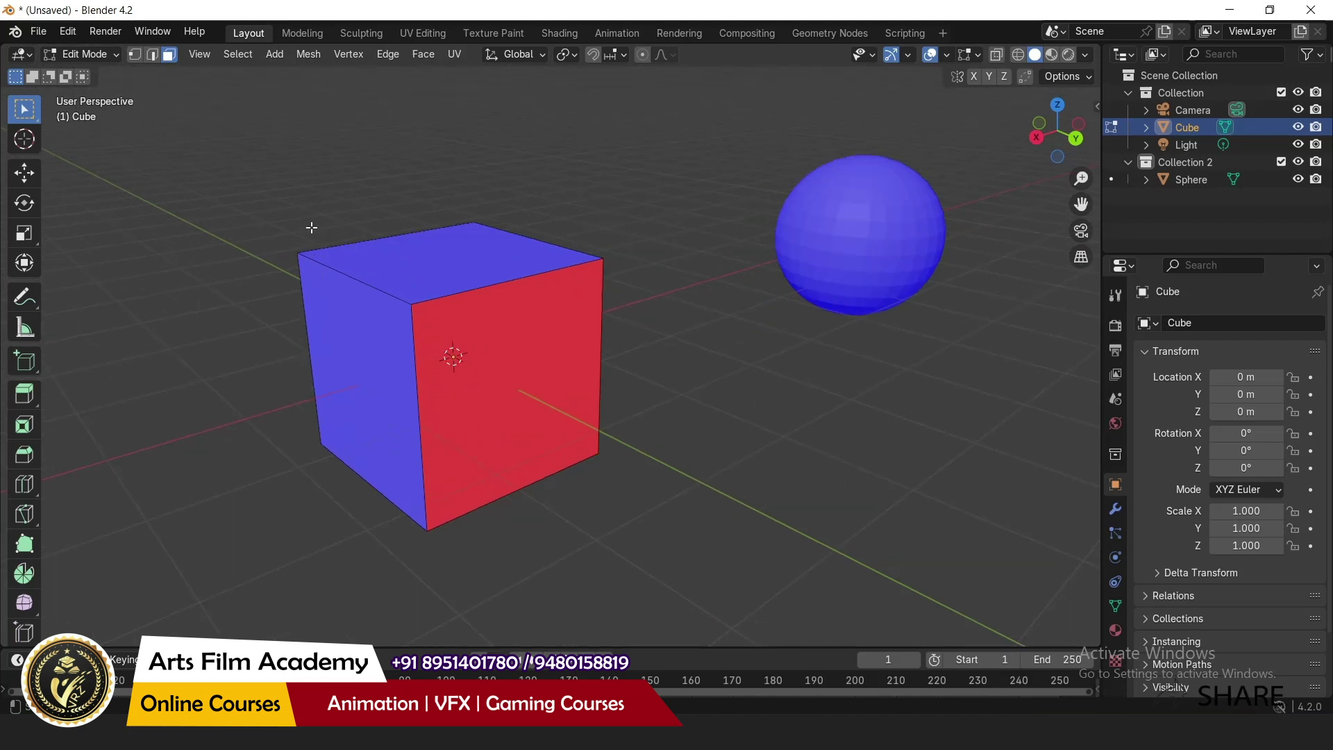
Return the cube to Object Mode and turn off the Face Orientation overlay
{"action": "left_click", "coordinate": [105, 54]}
{"action": "left_click", "coordinate": [104, 75]}
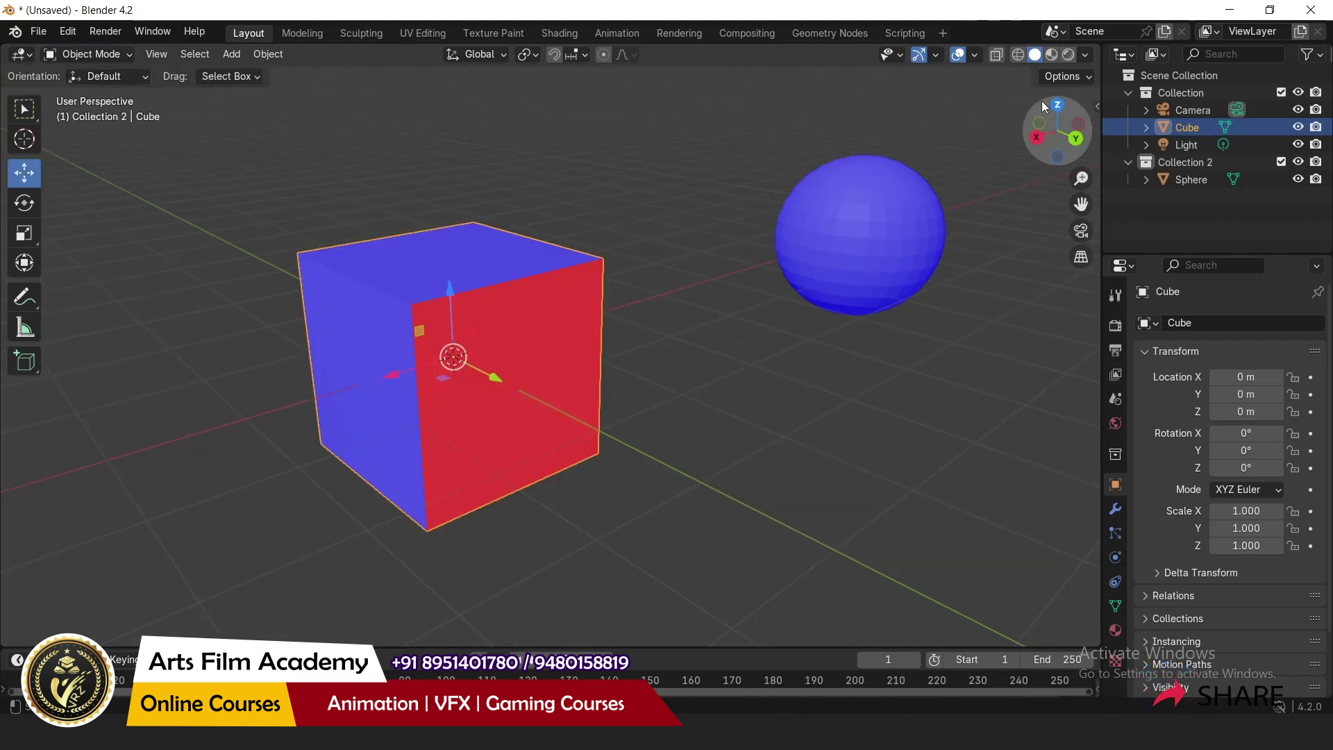
{"action": "left_click", "coordinate": [974, 54]}
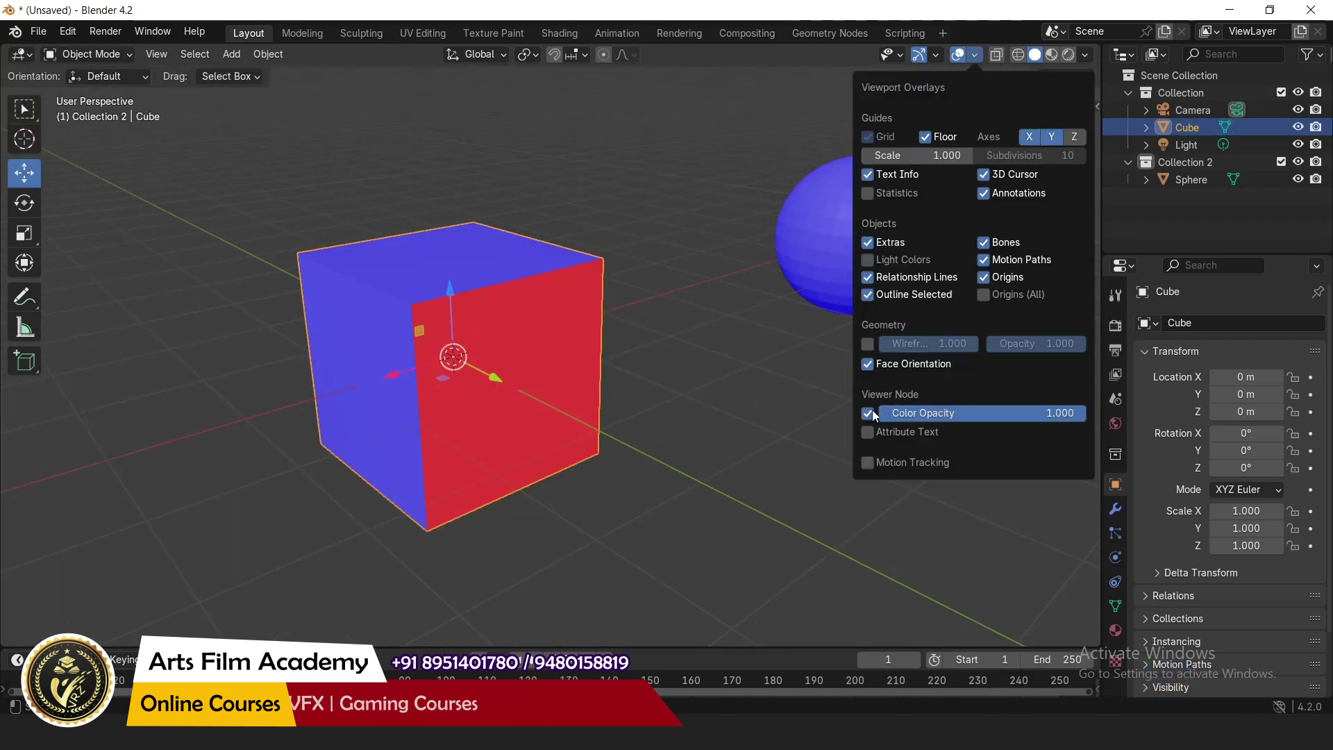
{"action": "left_click", "coordinate": [868, 364]}
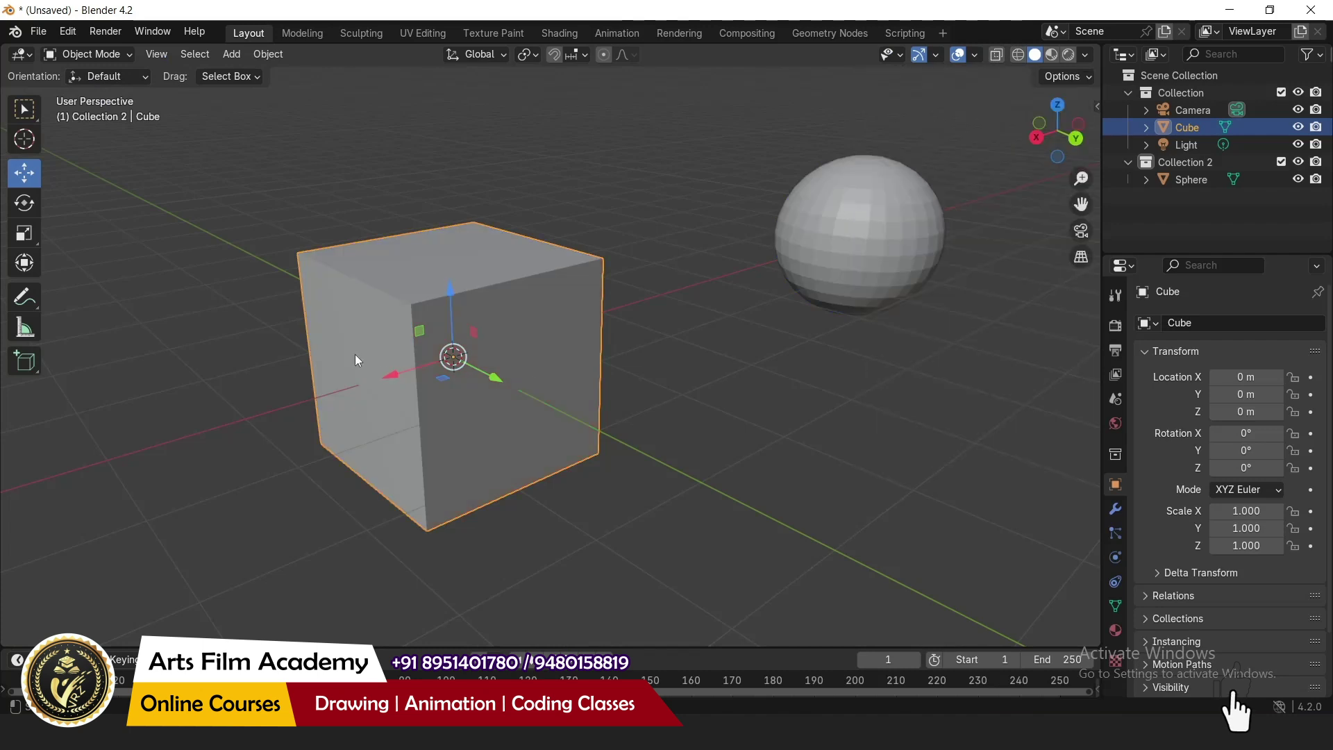
{"action": "scroll", "coordinate": [599, 409], "scroll_direction": "down", "scroll_amount": 2}
{"action": "middle_click_drag", "start_coordinate": [601, 397], "coordinate": [523, 322]}
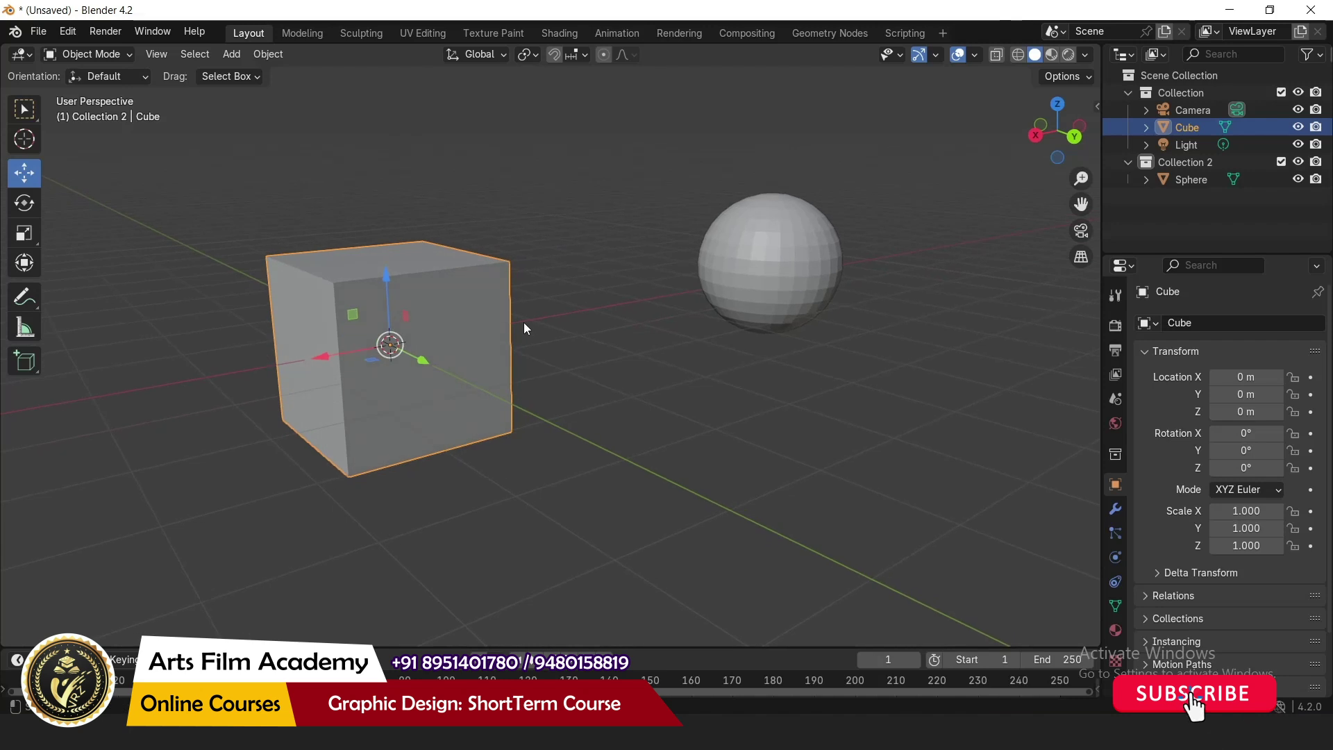
Reselect the cube and turn the Face Orientation overlay back on
{"action": "left_click", "coordinate": [581, 465]}
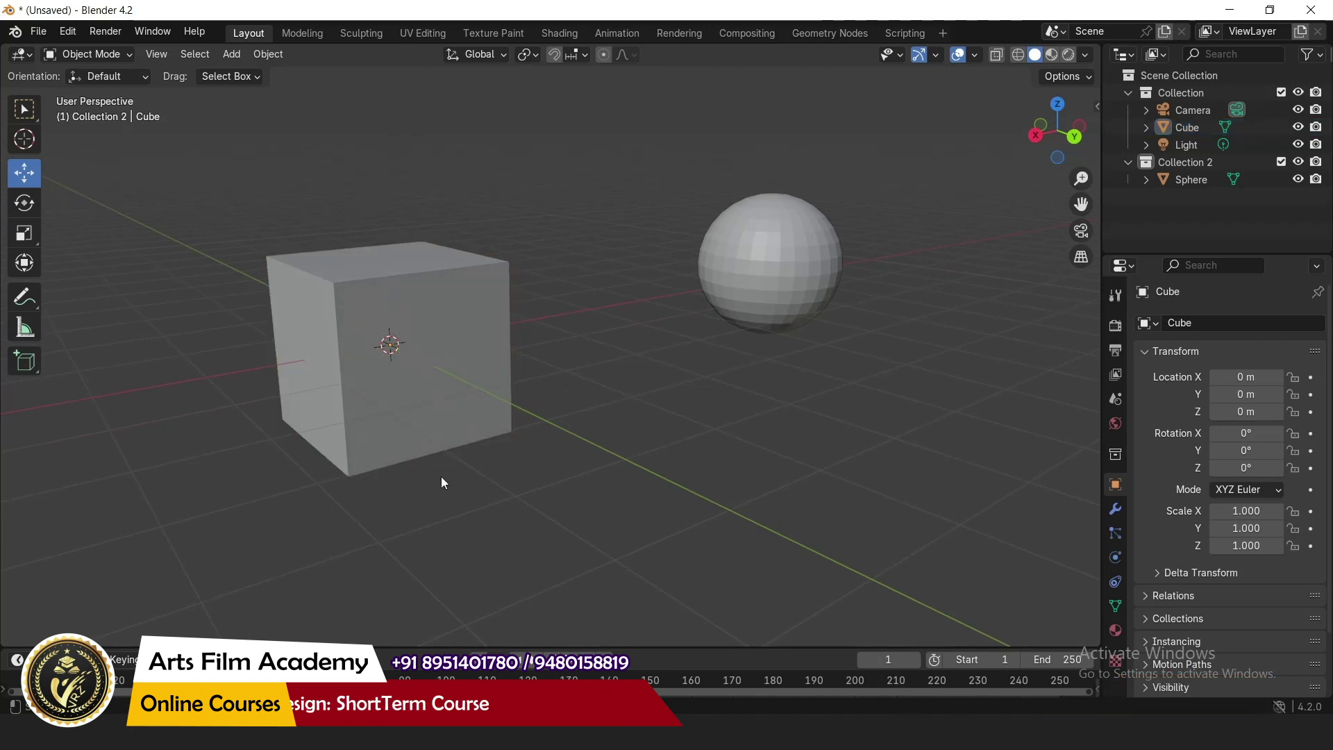
{"action": "left_click", "coordinate": [427, 423]}
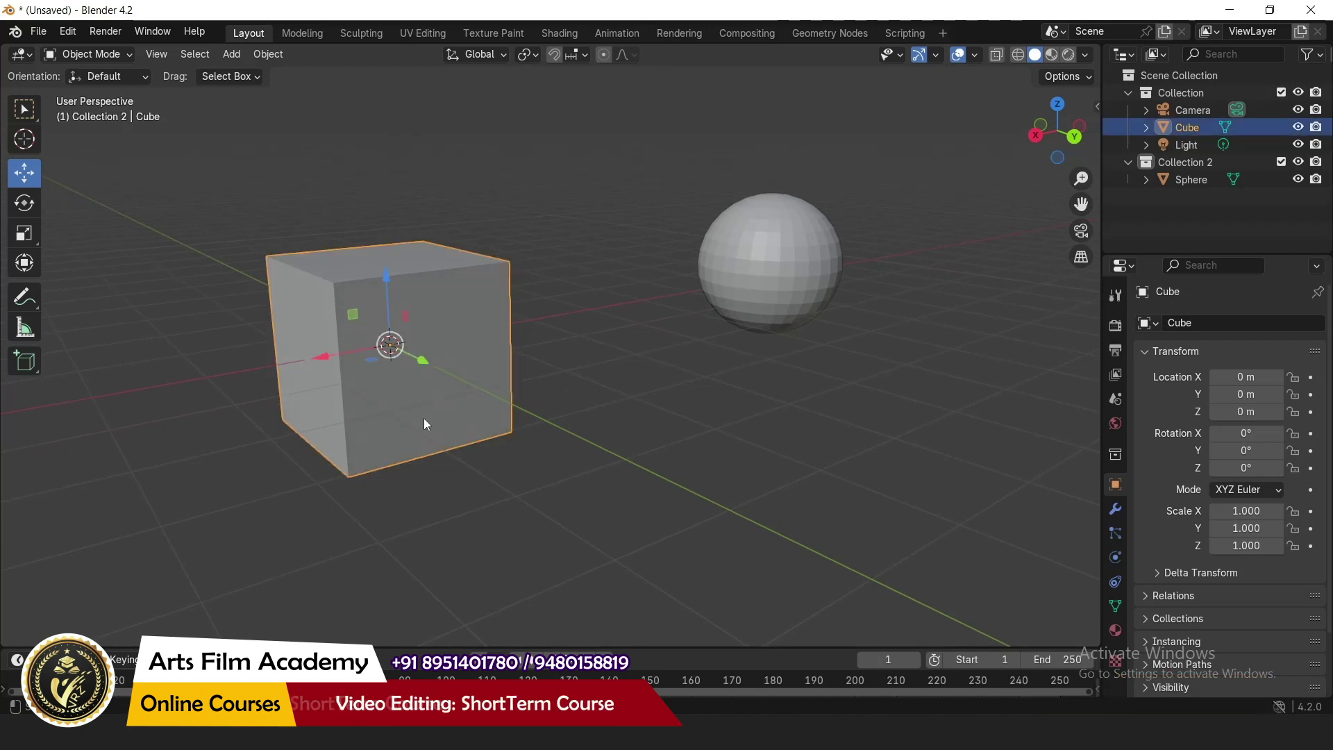
{"action": "left_click", "coordinate": [974, 55]}
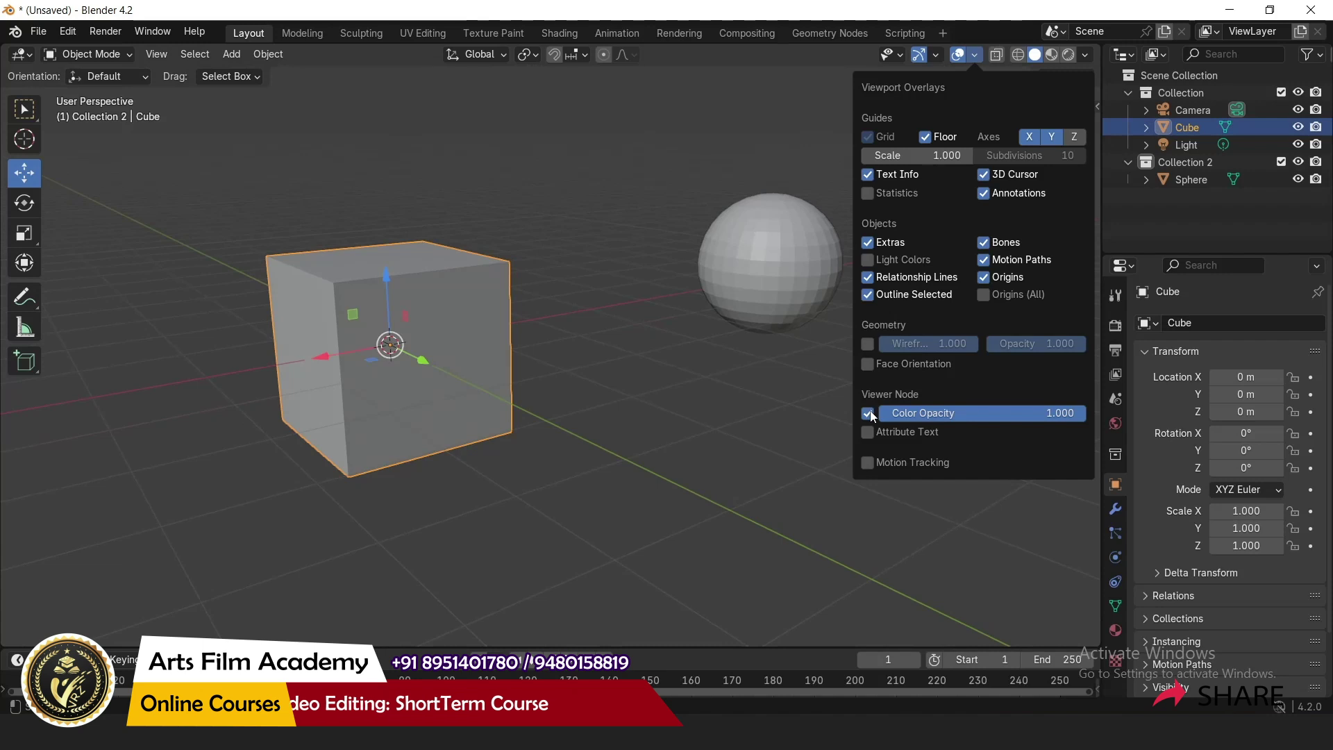
{"action": "left_click", "coordinate": [868, 368]}
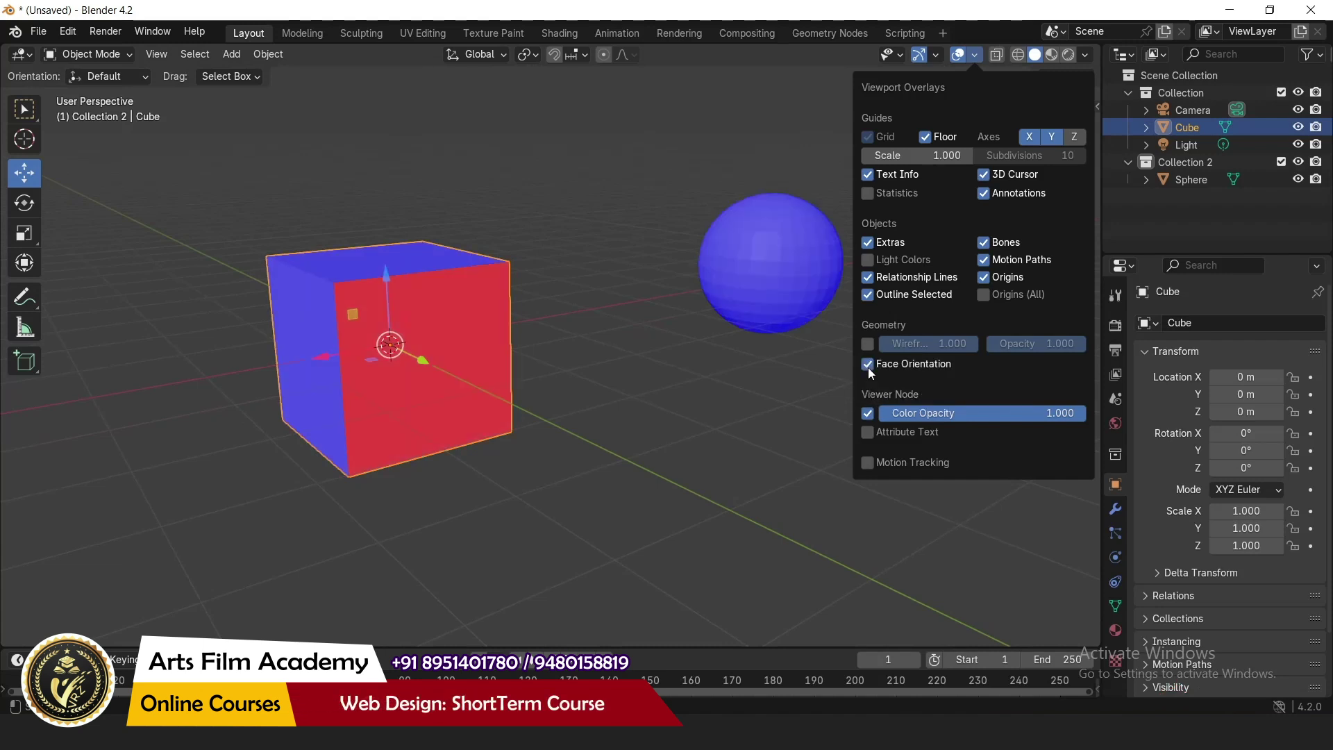
{"action": "middle_click_drag", "start_coordinate": [610, 314], "coordinate": [401, 260]}
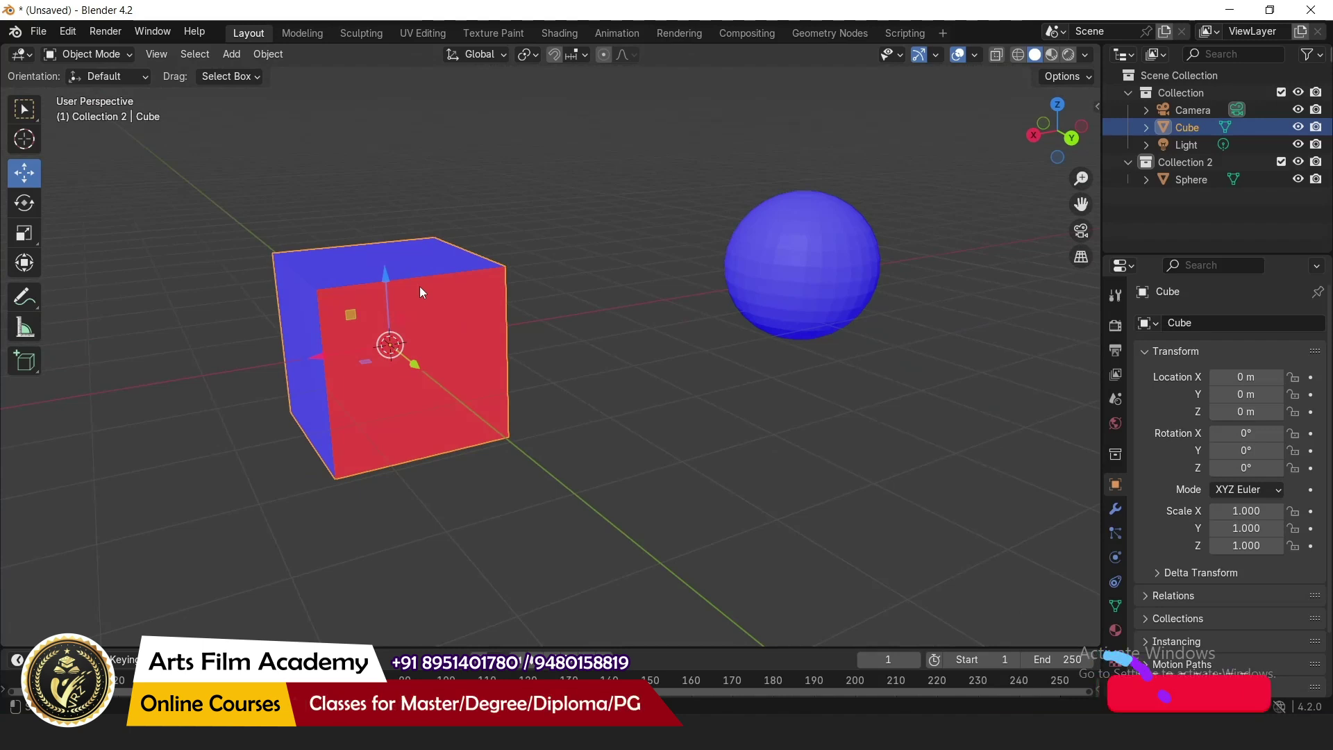
Recalculate the normals outward on all of the cube's faces in Edit Mode, then deselect them
{"action": "key", "text": "Tab"}
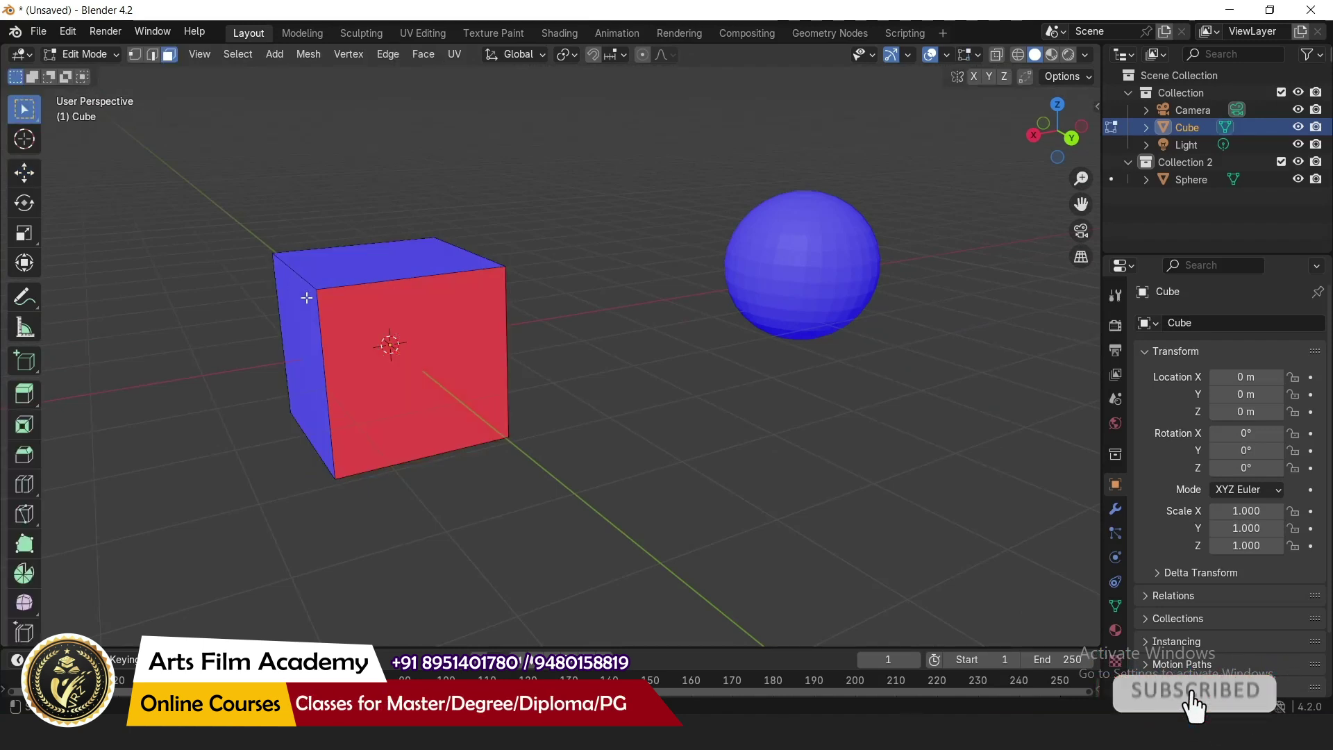
{"action": "key", "text": "a"}
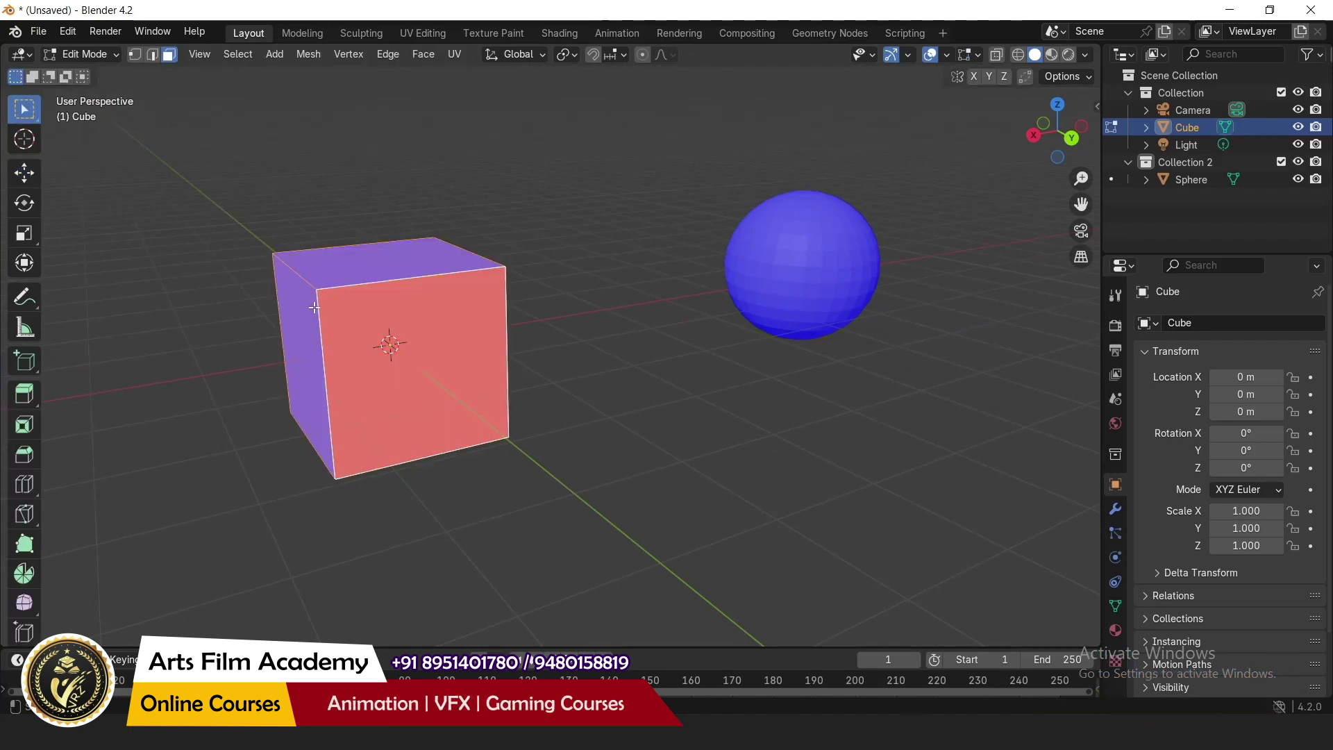
{"action": "key", "text": "shift+n"}
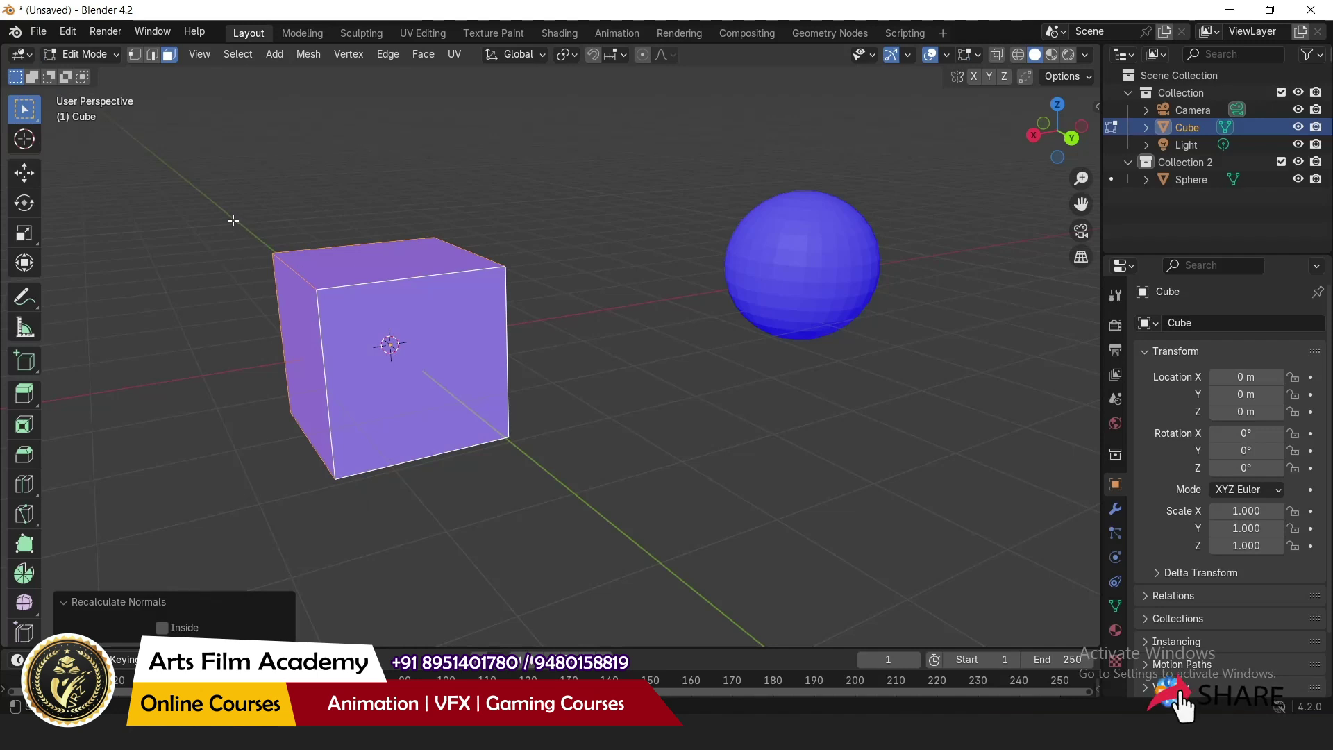
{"action": "key", "text": "alt+a"}
In WordPad, highlight Question 53 about switching between shading modes, then its answer
{"action": "left_click_drag", "start_coordinate": [441, 452], "coordinate": [912, 489]}
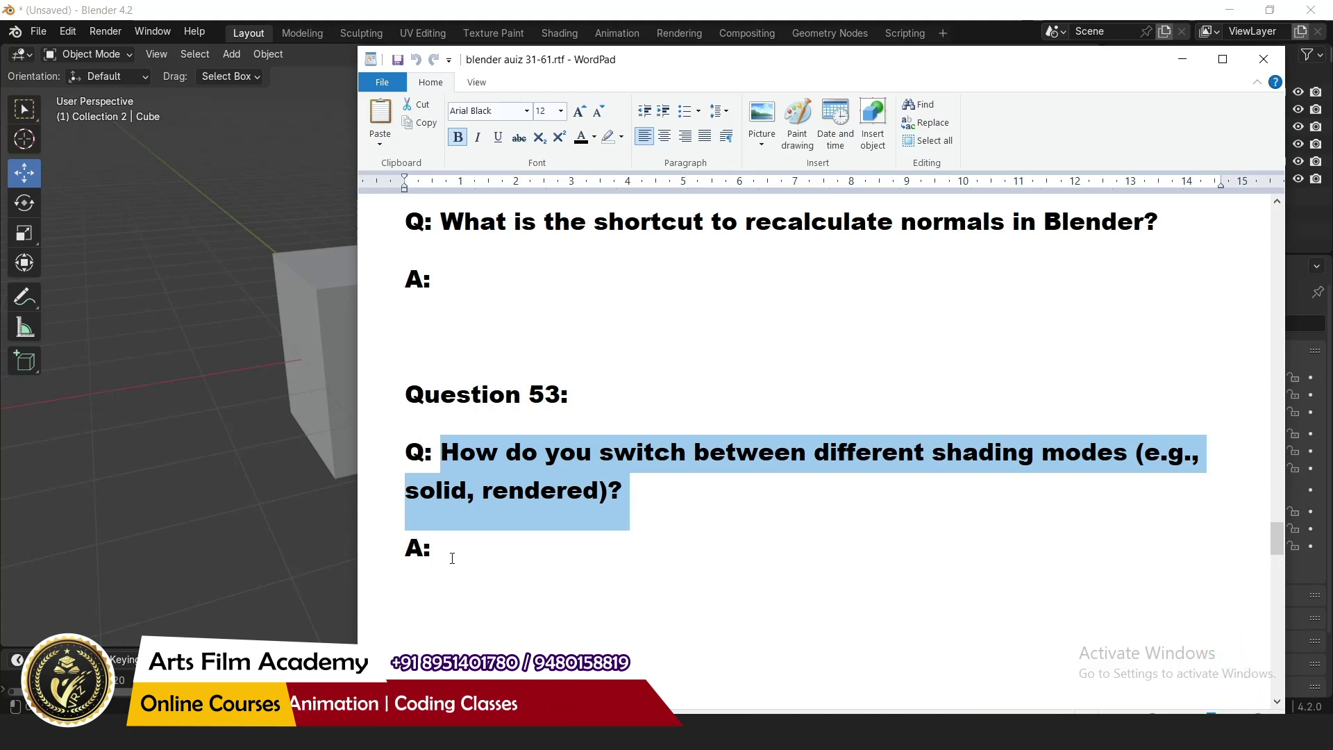
{"action": "scroll", "coordinate": [453, 548], "scroll_direction": "down", "scroll_amount": 3}
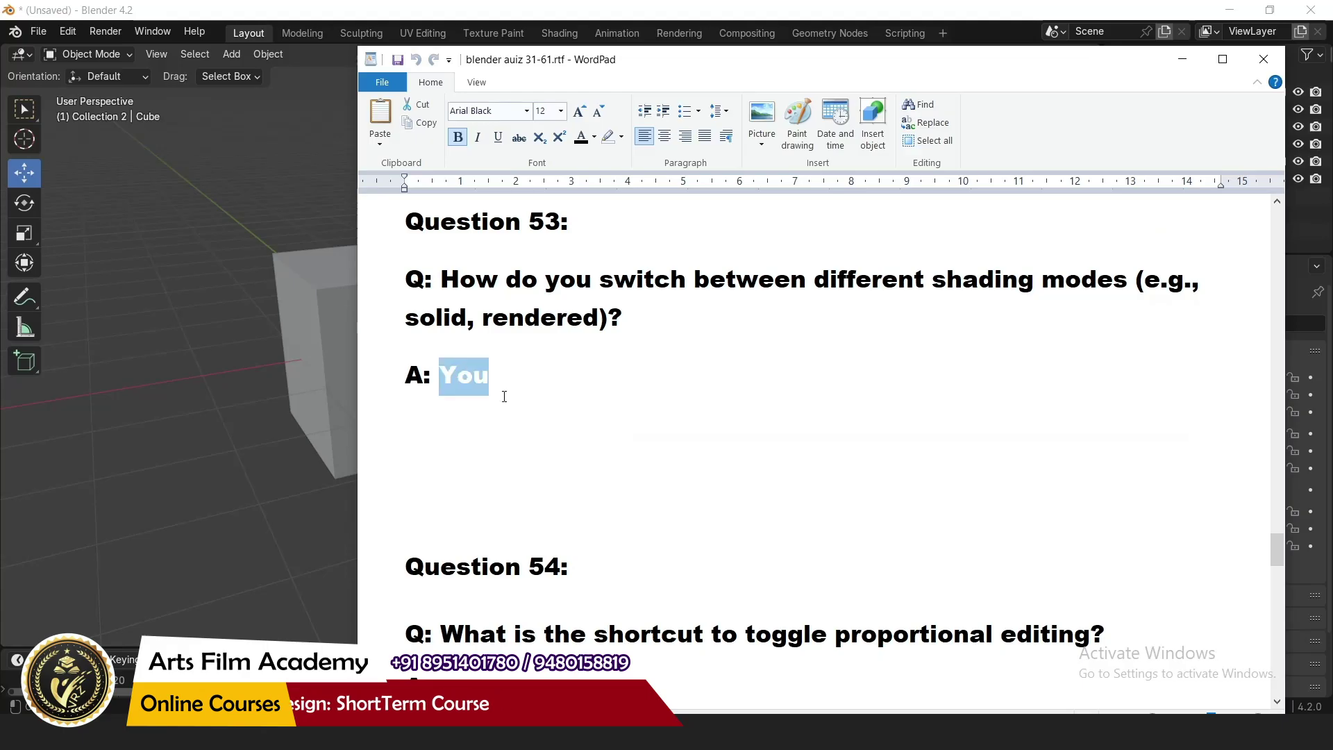
{"action": "left_click_drag", "start_coordinate": [507, 394], "coordinate": [757, 466]}
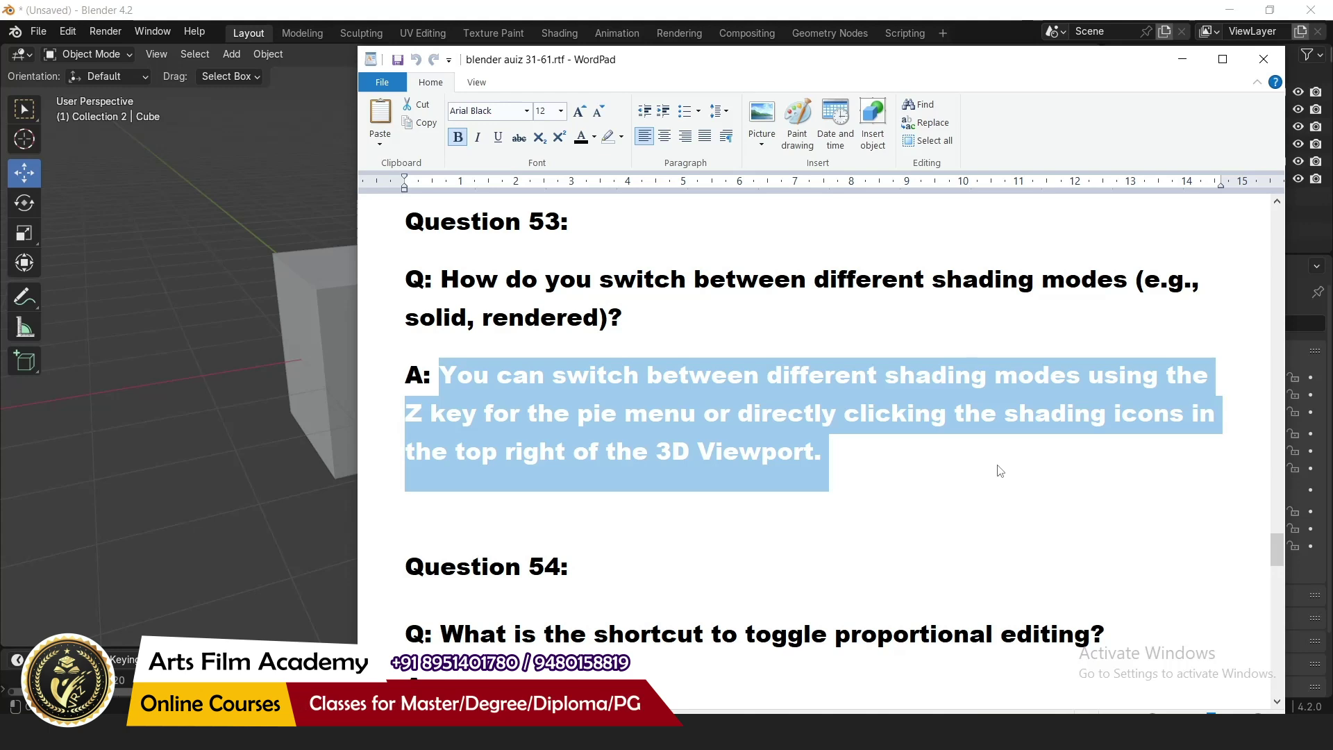
Return to Blender and demonstrate X-ray, Wireframe and Solid viewport shading, ending in Solid with X-ray off
{"action": "left_click", "coordinate": [846, 6]}
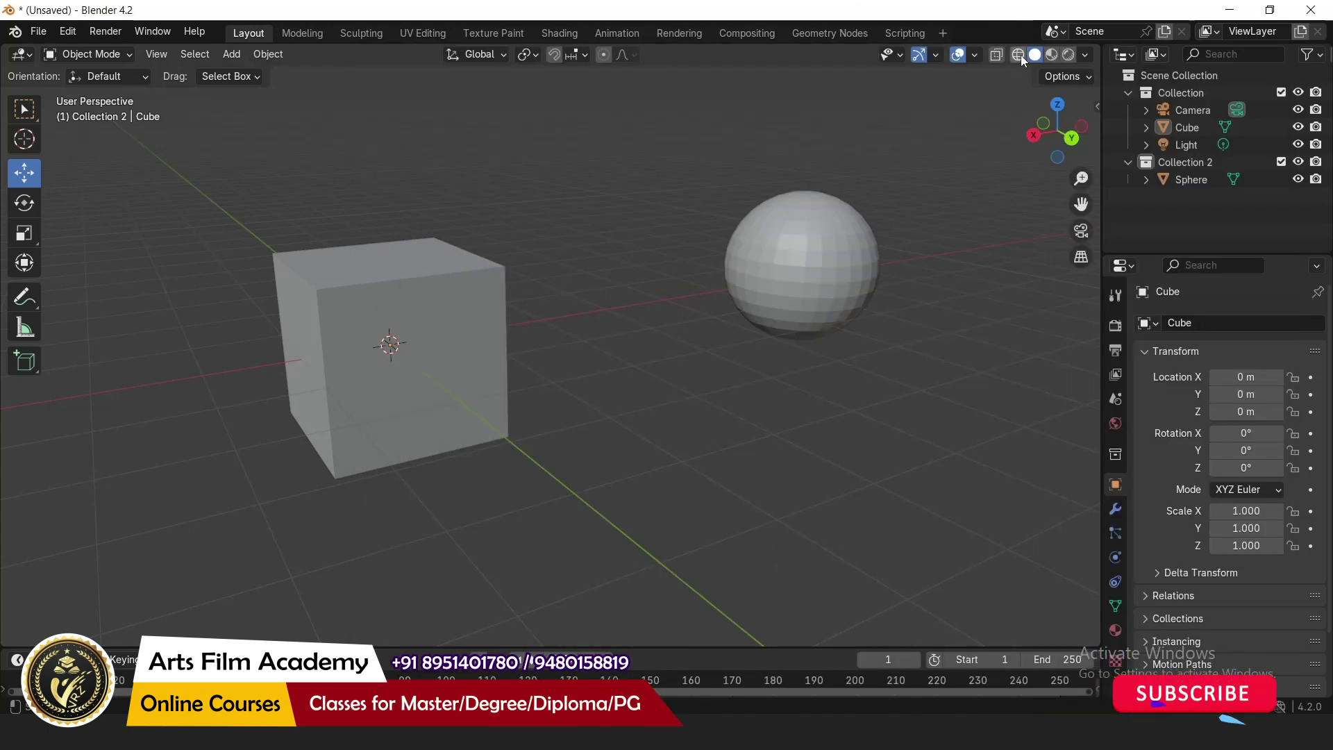
{"action": "left_click", "coordinate": [997, 54]}
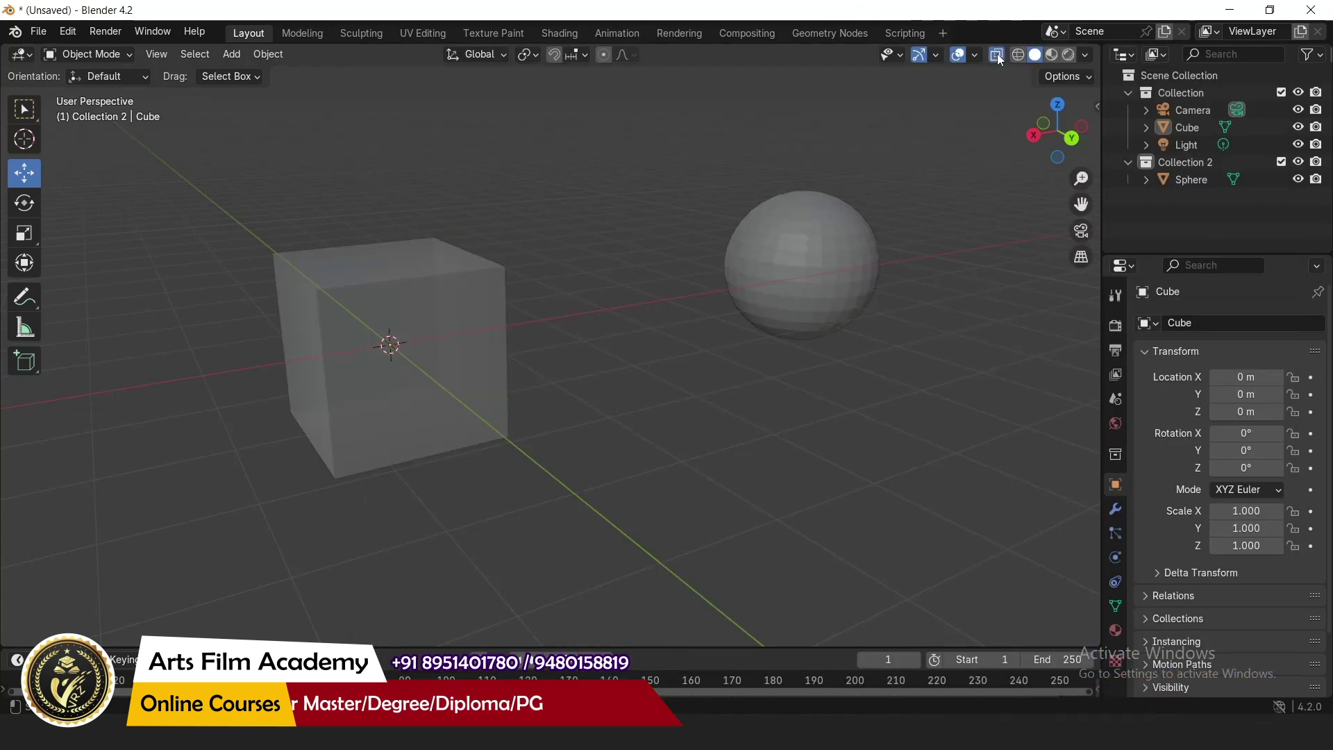
{"action": "left_click", "coordinate": [1018, 54]}
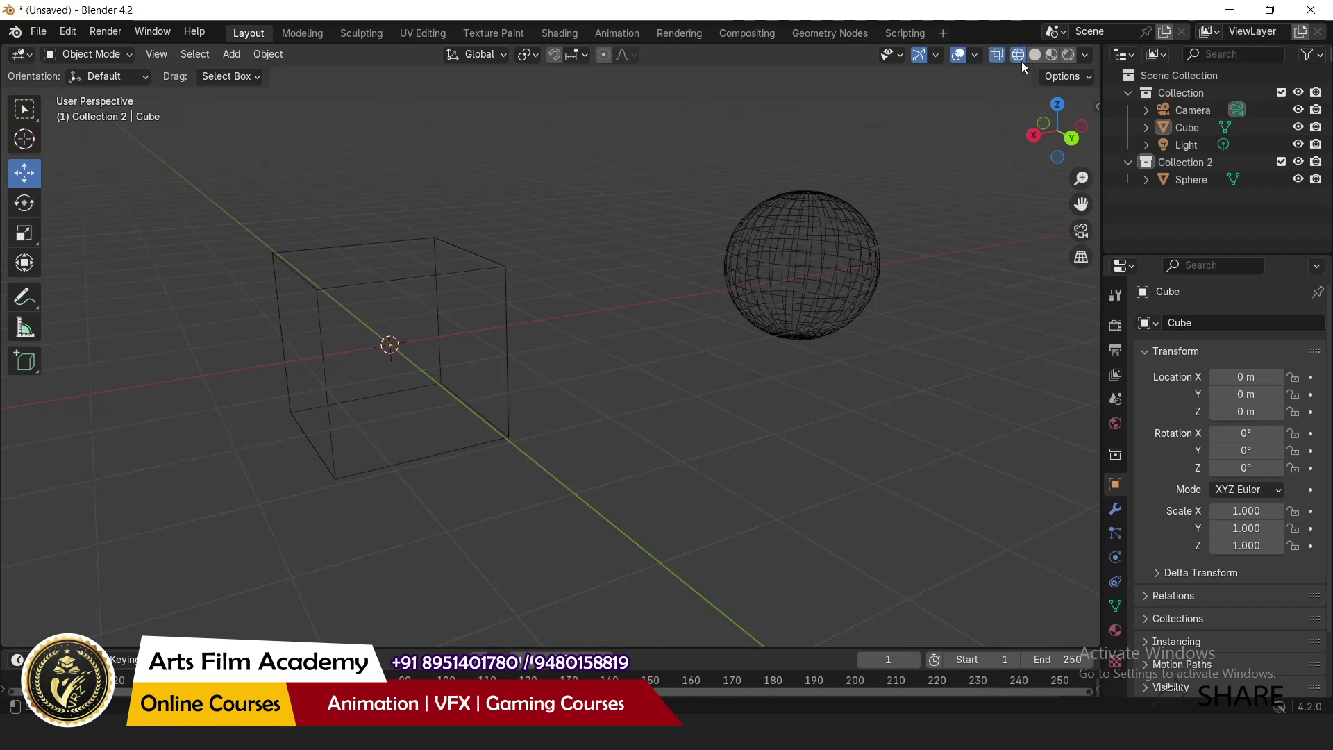
{"action": "left_click", "coordinate": [1035, 55]}
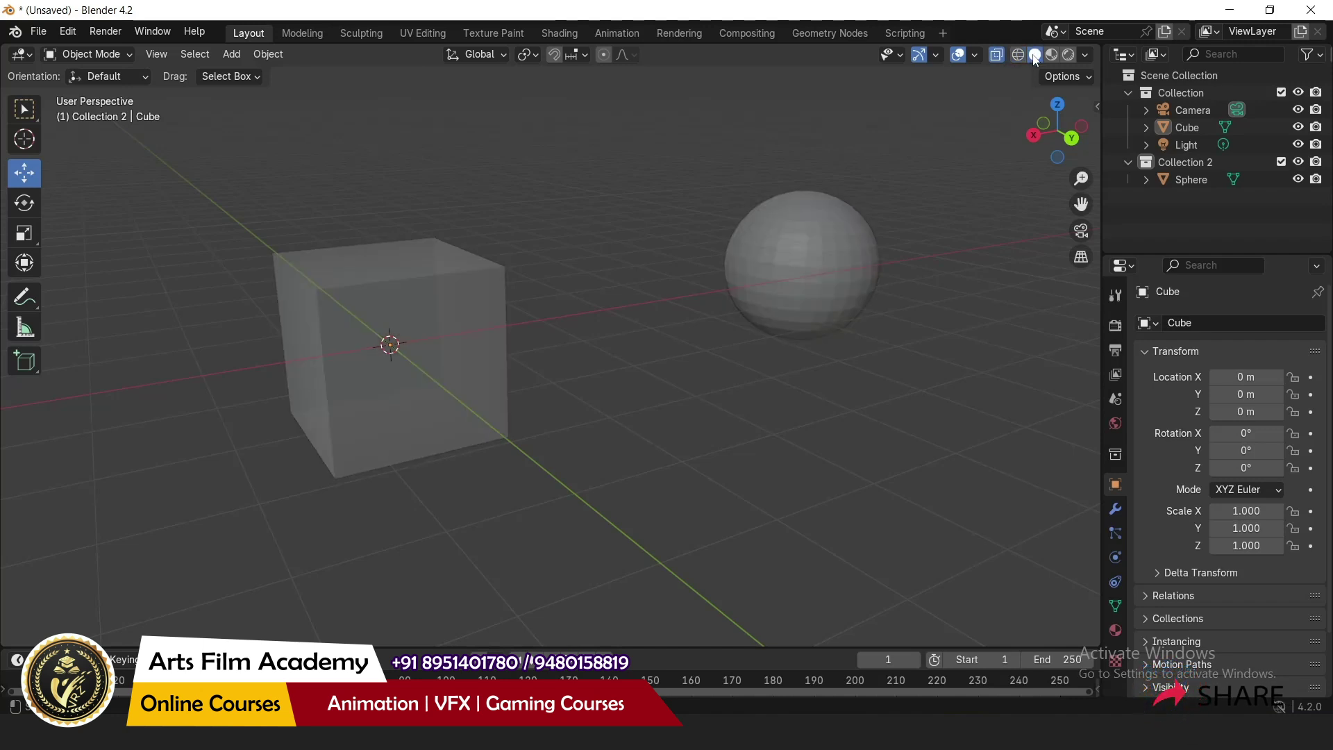
{"action": "left_click", "coordinate": [998, 54]}
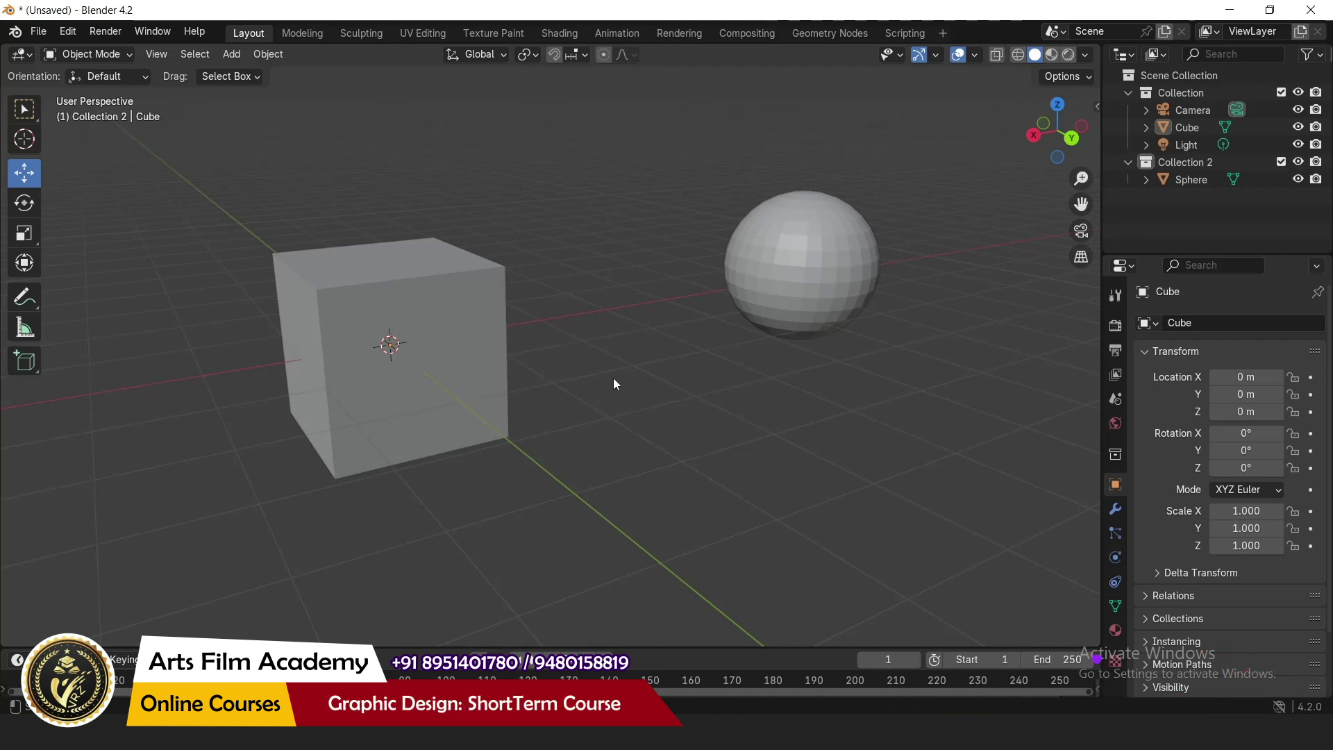
Demonstrate switching the viewport between Wireframe and Solid shading twice with the shading pie menu, ending in Solid
{"action": "key", "text": "z"}
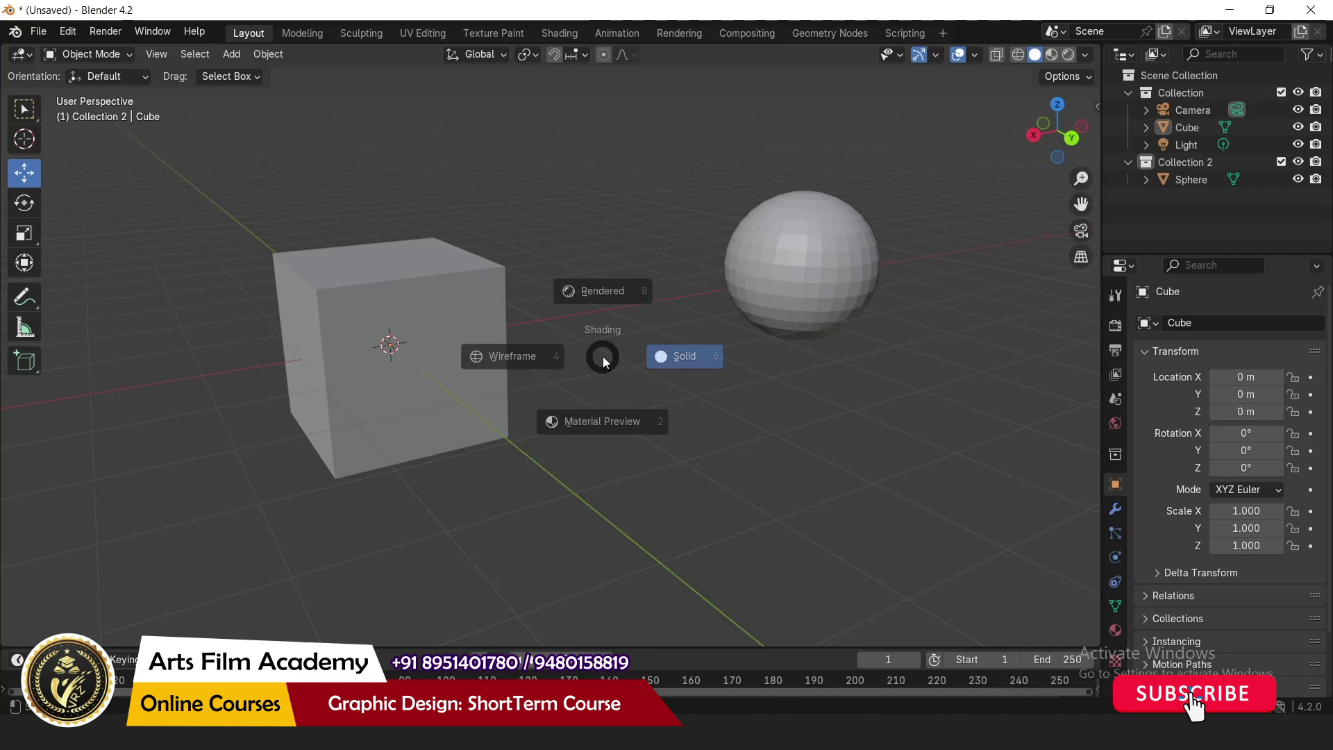
{"action": "left_click", "coordinate": [501, 361]}
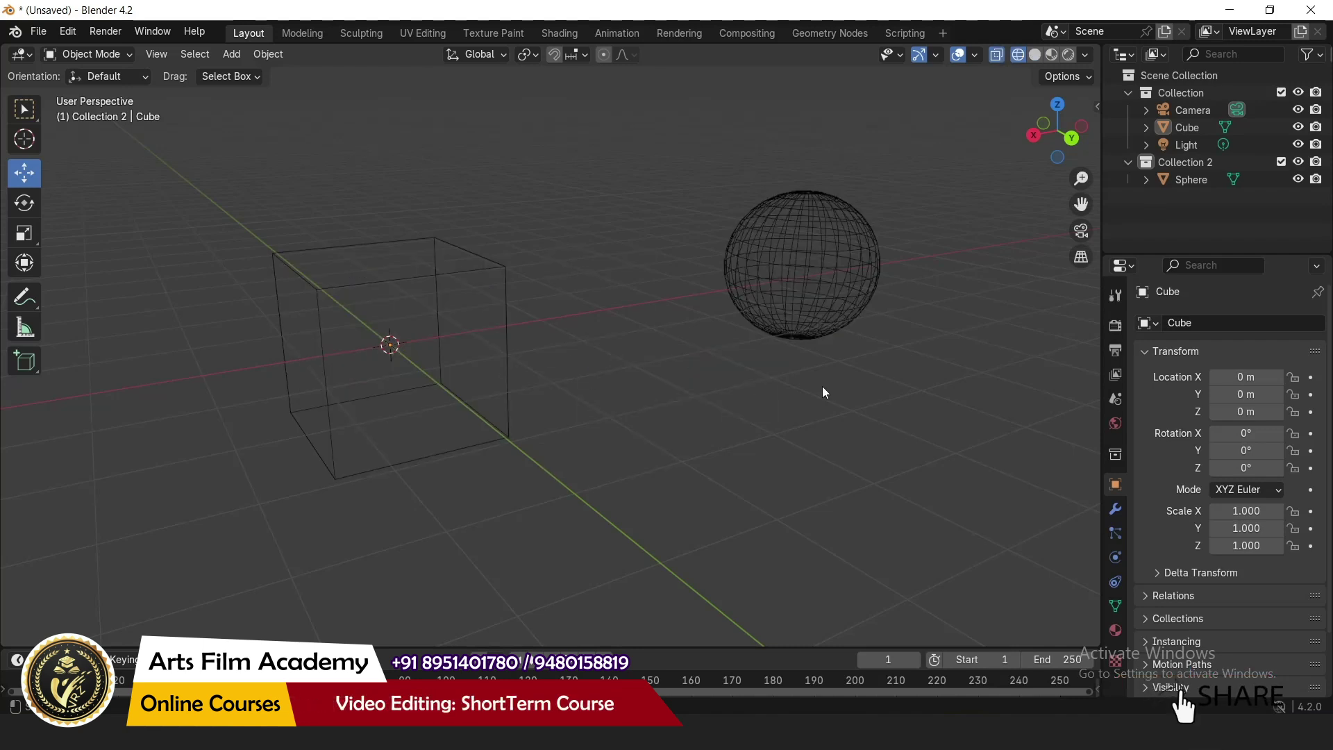
{"action": "key", "text": "z"}
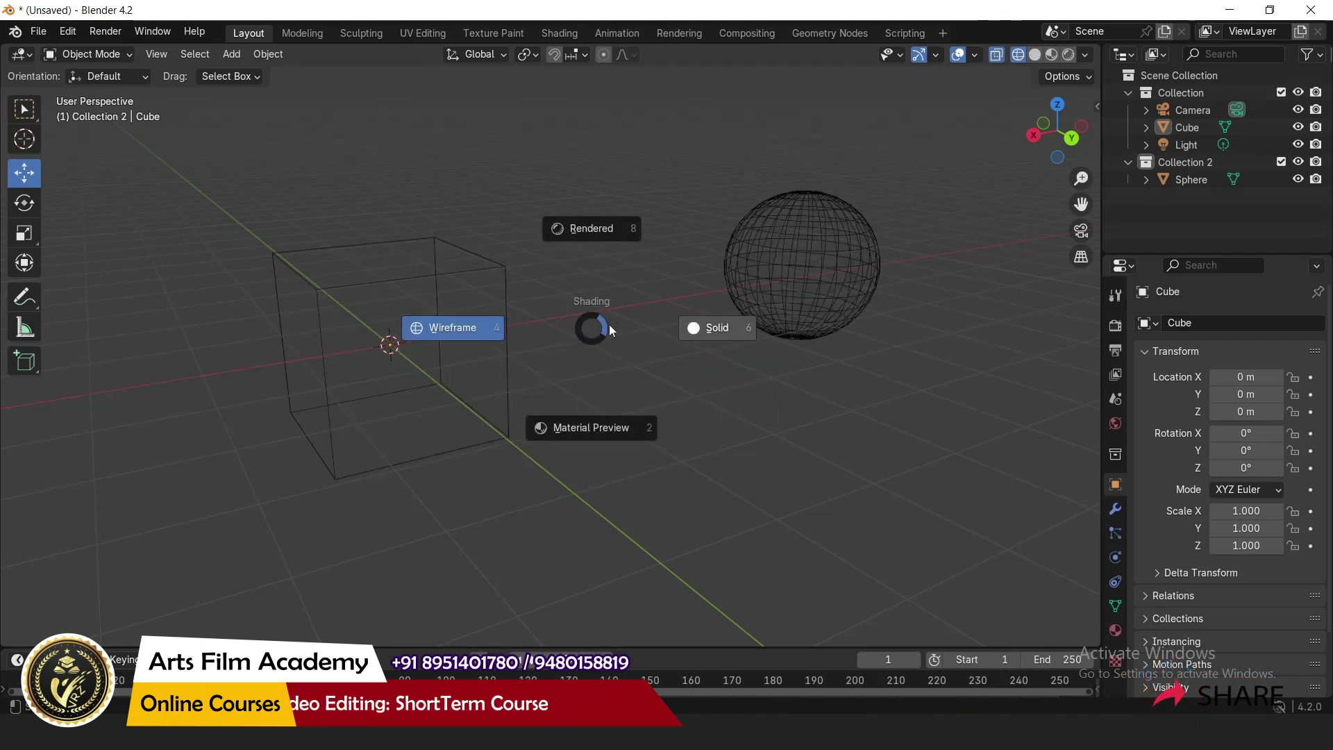
{"action": "left_click", "coordinate": [718, 328]}
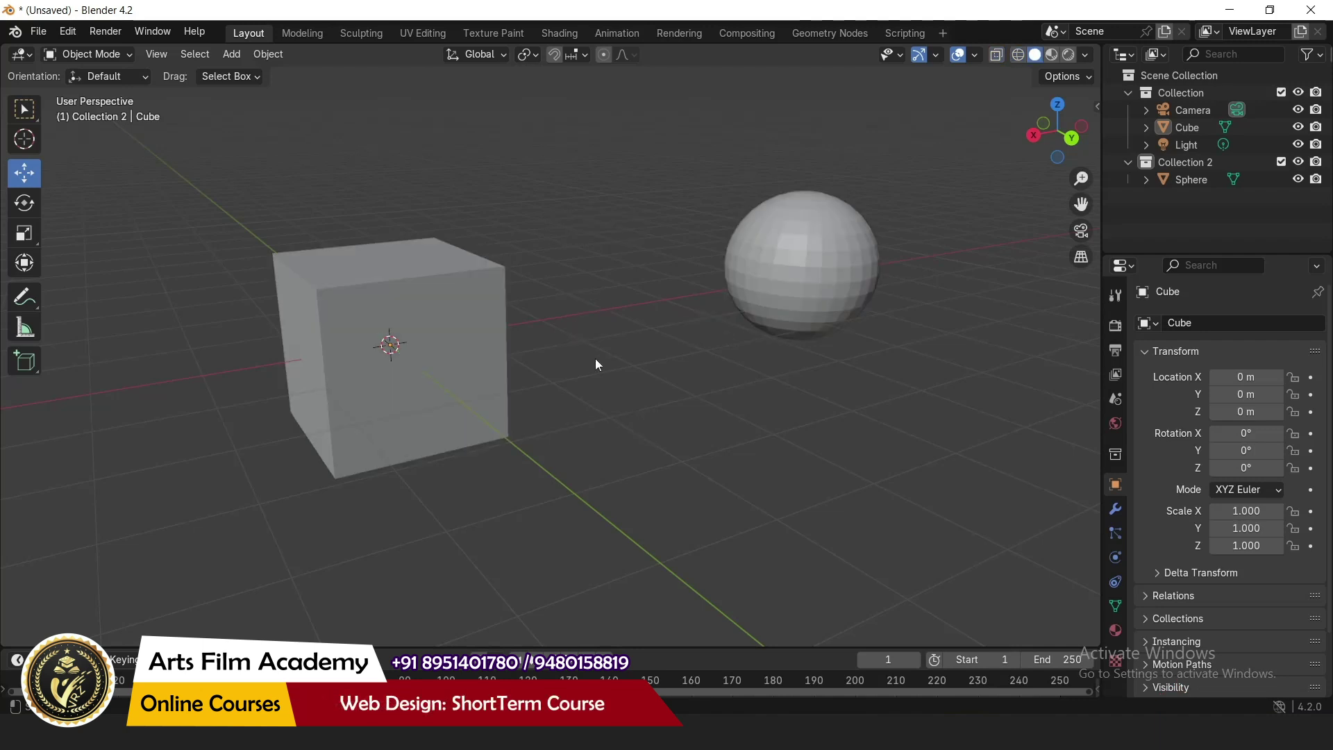
{"action": "key", "text": "z"}
{"action": "left_click", "coordinate": [499, 359]}
{"action": "key", "text": "z"}
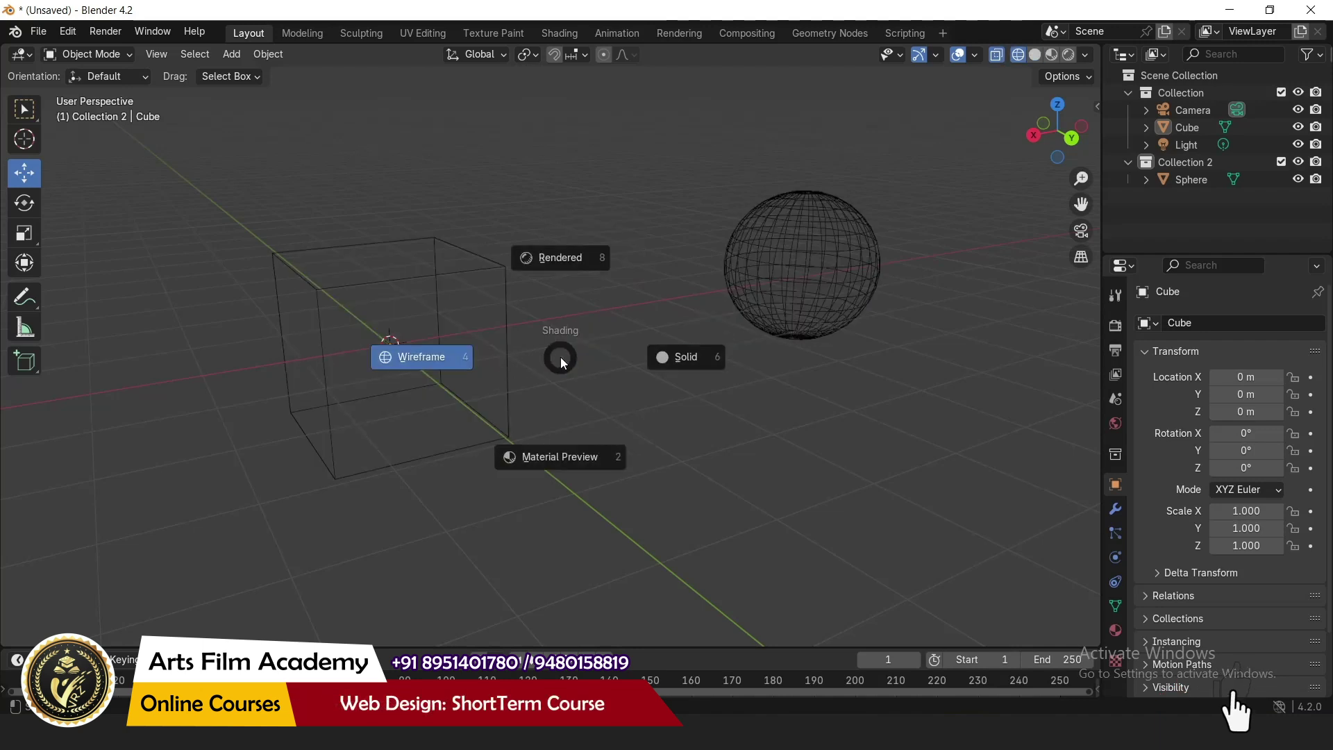
{"action": "left_click", "coordinate": [674, 360]}
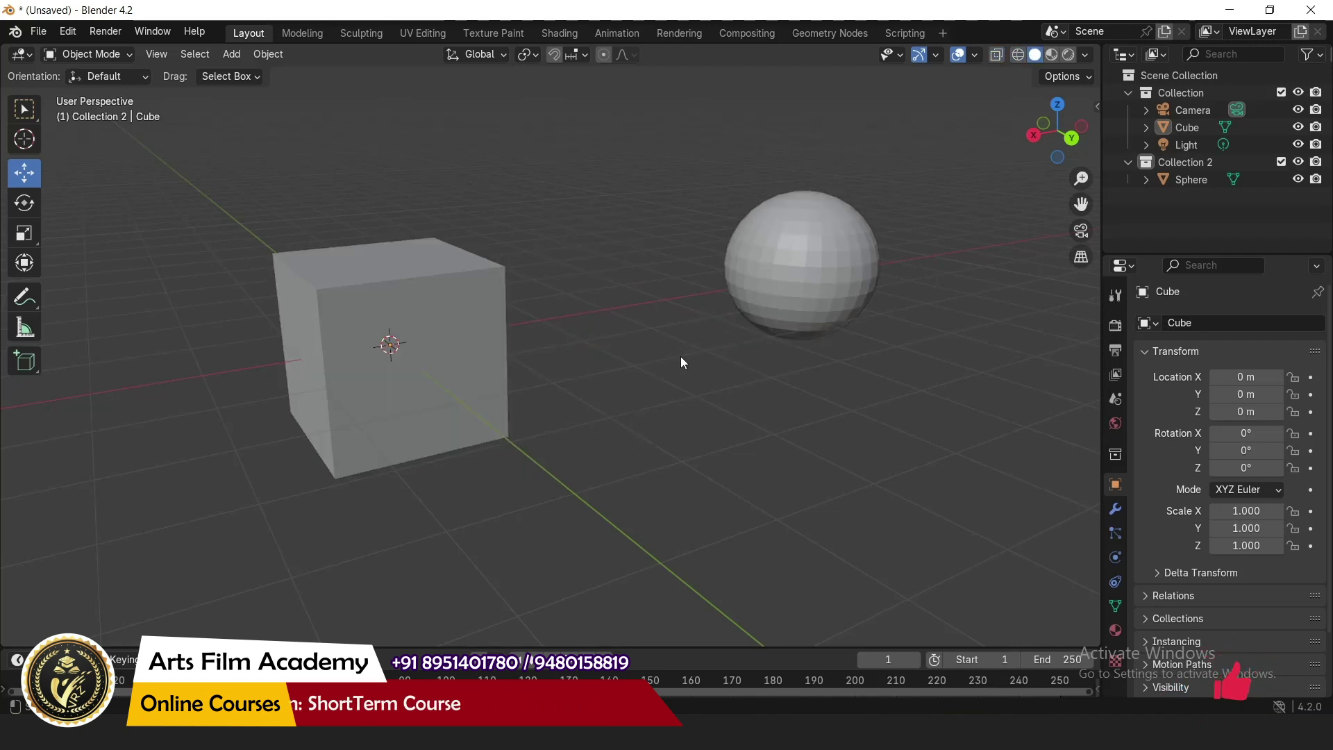
In WordPad, highlight Question 54 about toggling proportional editing, then its answer
{"action": "key", "text": "alt+Tab"}
{"action": "left_click_drag", "start_coordinate": [445, 340], "coordinate": [859, 360]}
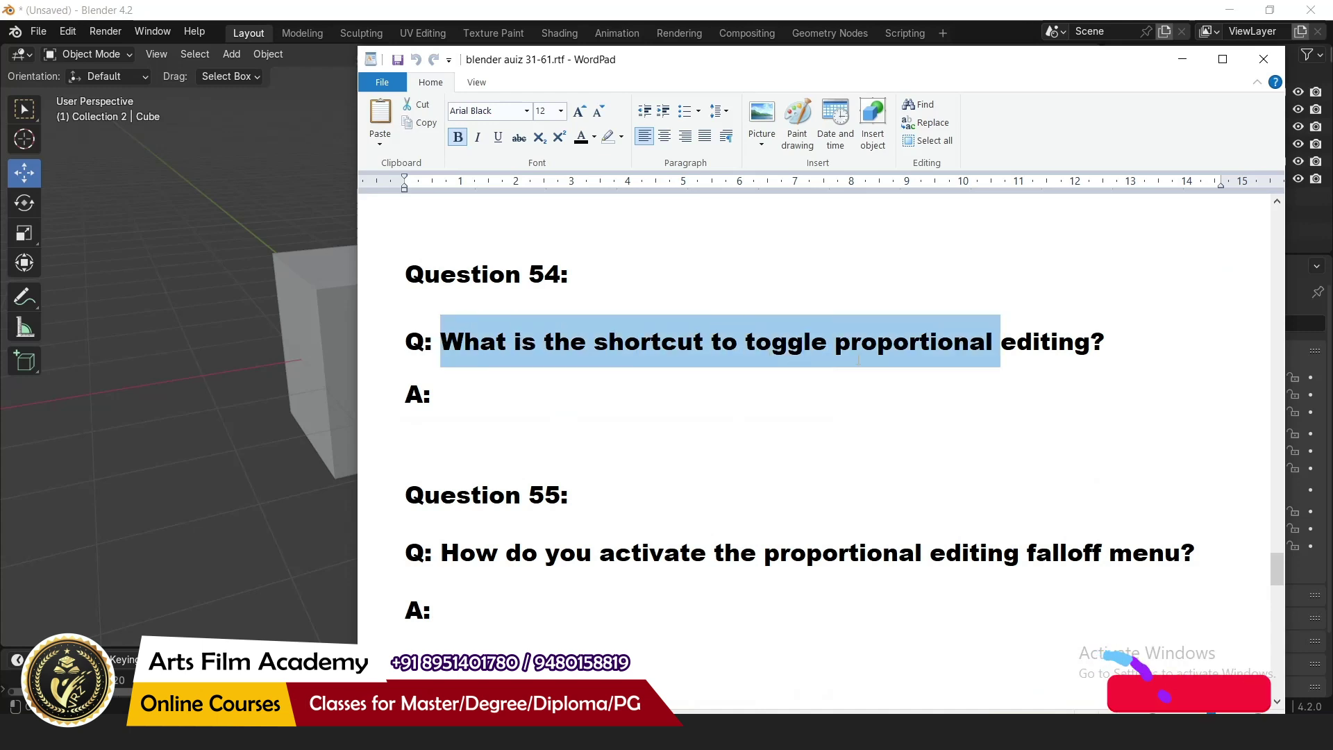
{"action": "left_click_drag", "start_coordinate": [1018, 359], "coordinate": [1108, 351]}
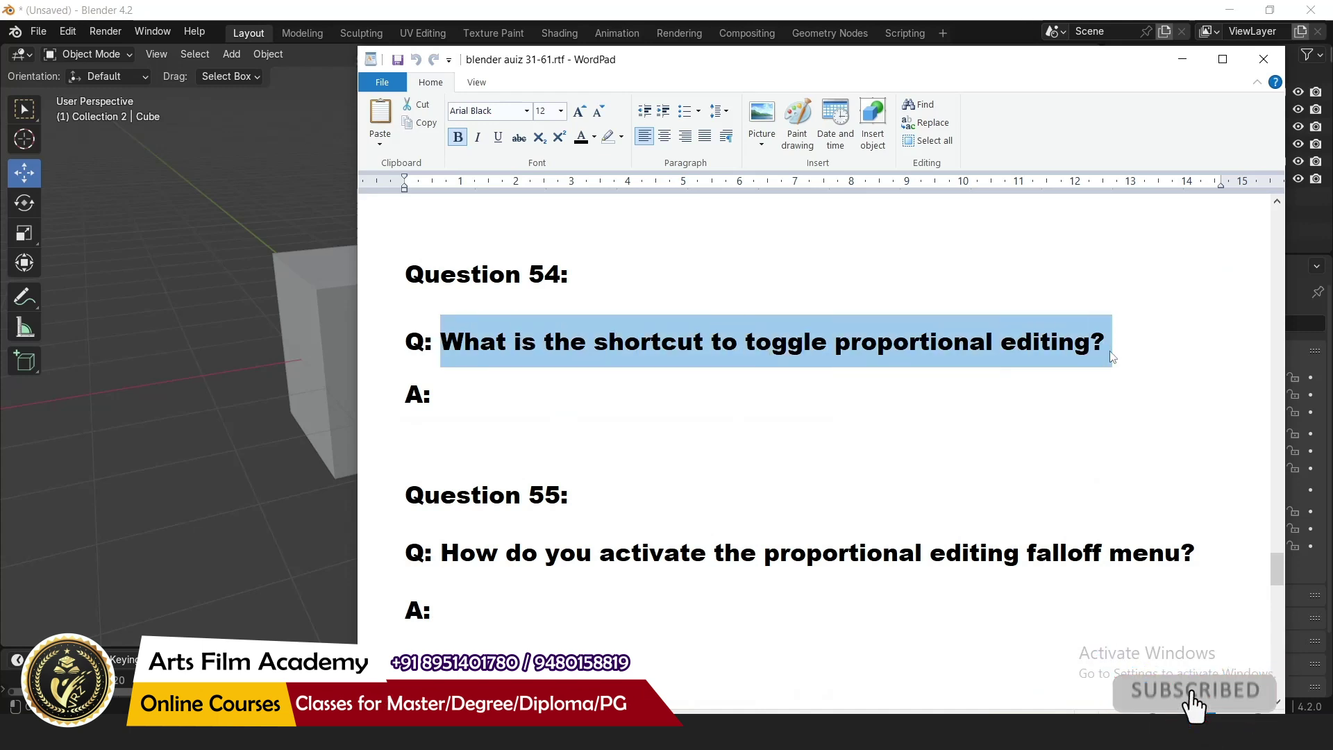
{"action": "left_click", "coordinate": [442, 394]}
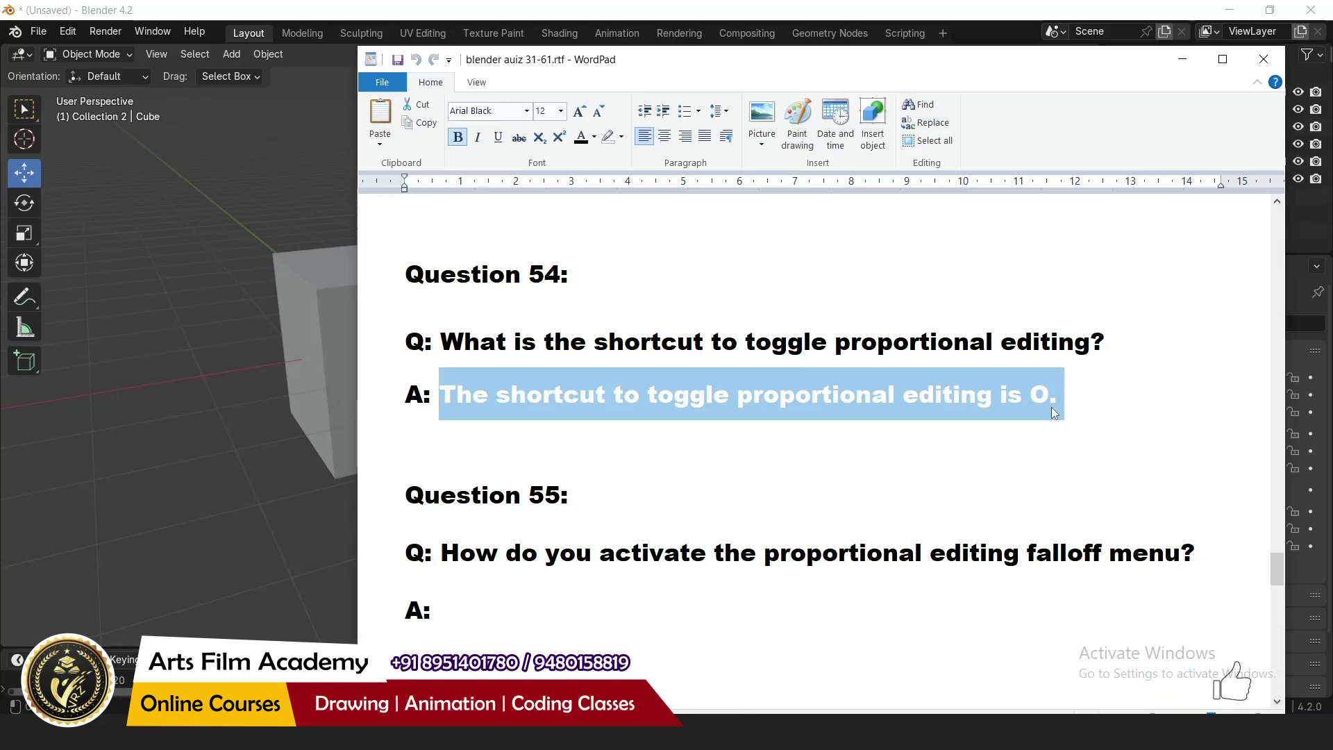
Switch to Blender and move the sphere about 3.14 m along the X axis toward the cube
{"action": "left_click", "coordinate": [958, 11]}
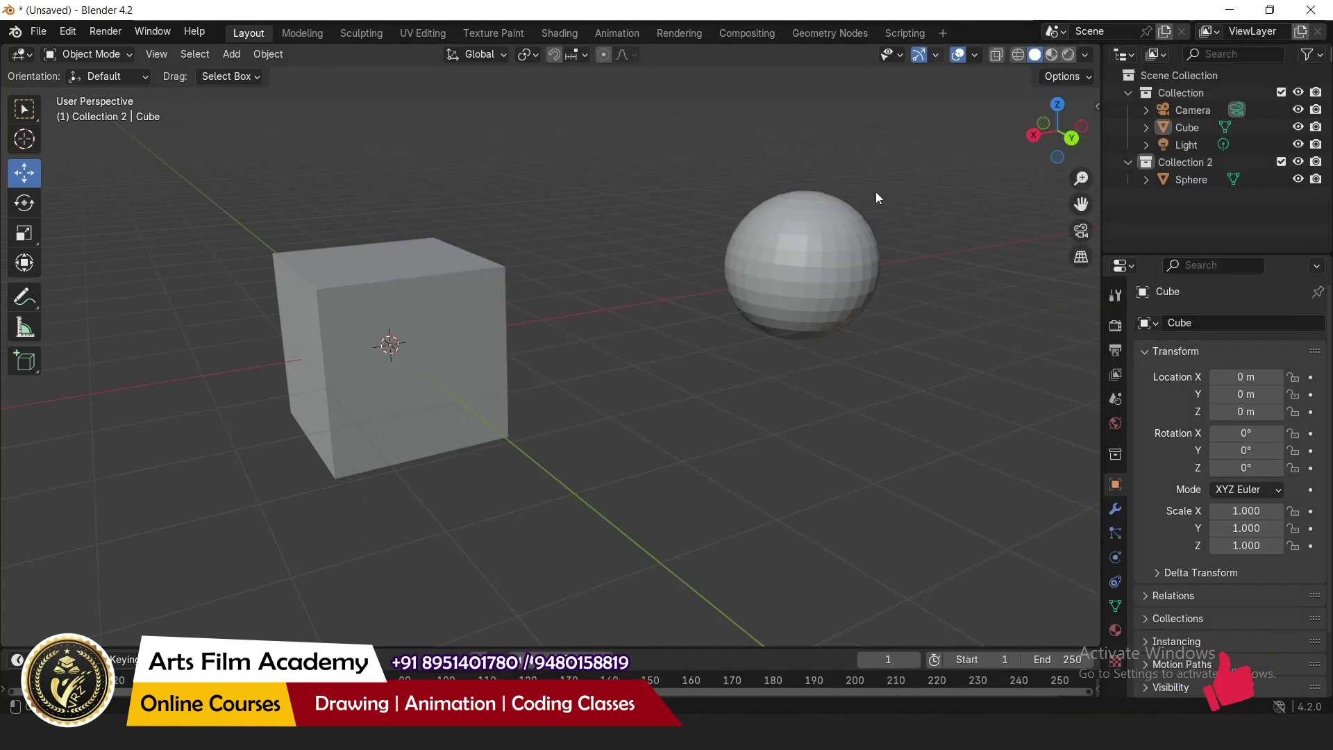
{"action": "scroll", "coordinate": [441, 419], "scroll_direction": "down", "scroll_amount": 2}
{"action": "left_click", "coordinate": [700, 321]}
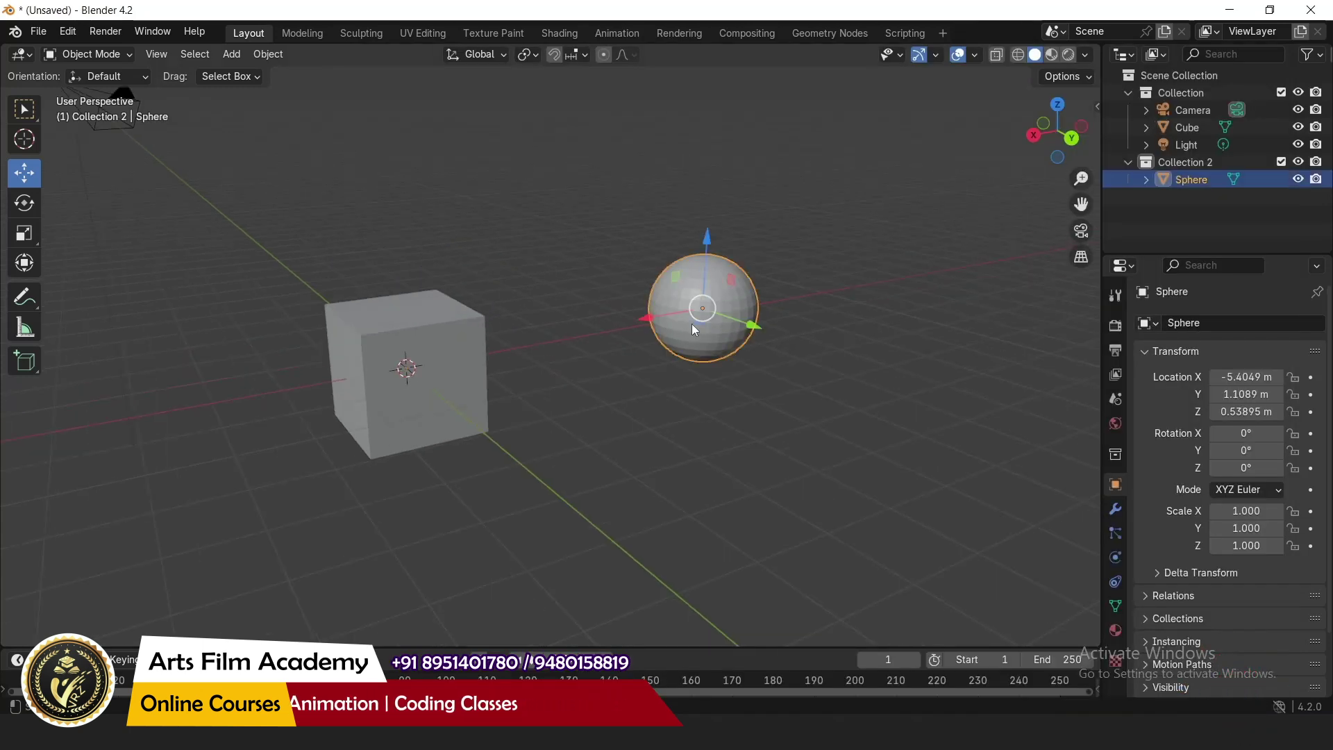
{"action": "left_click_drag", "start_coordinate": [651, 314], "coordinate": [507, 369]}
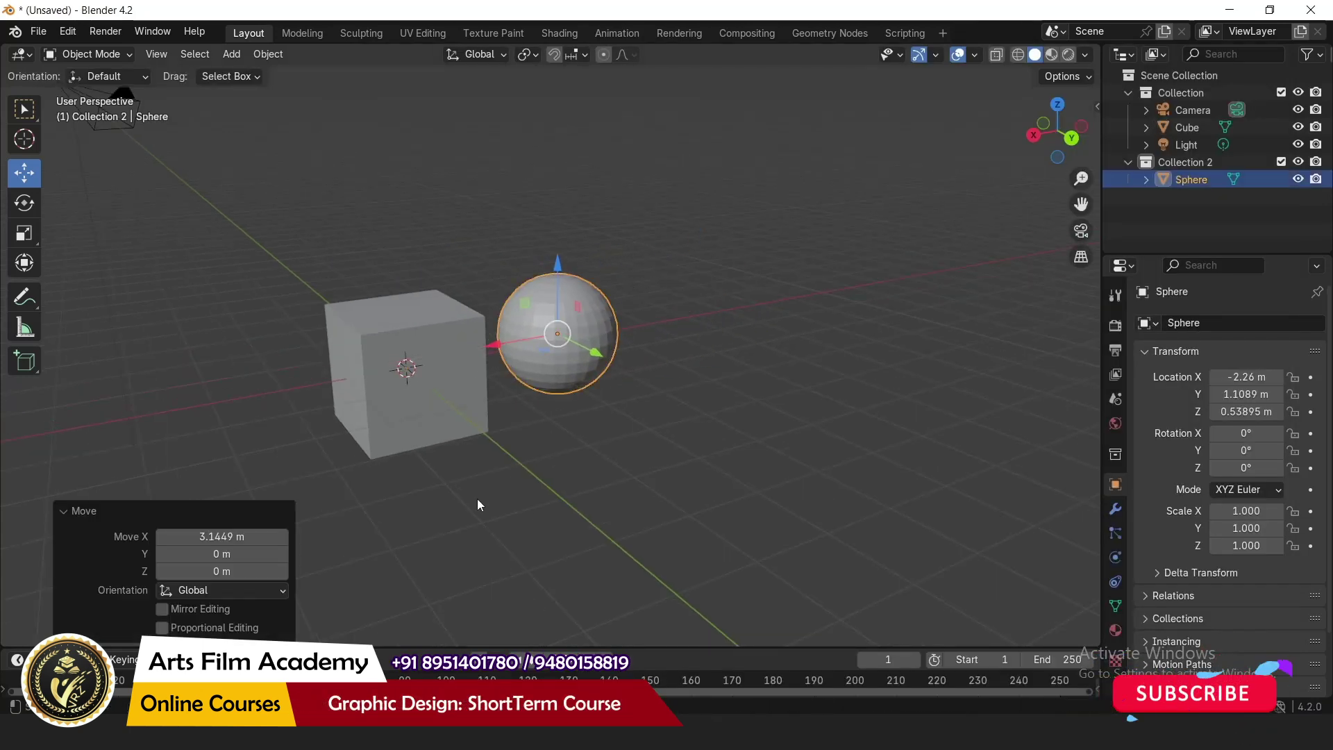
Raise the cube about 0.57 m along the Z axis
{"action": "mouse_move", "coordinate": [477, 499]}
{"action": "middle_mouse_down"}
{"action": "mouse_move", "coordinate": [411, 472]}
{"action": "mouse_move", "coordinate": [461, 478]}
{"action": "middle_mouse_up"}
{"action": "left_click", "coordinate": [411, 363]}
{"action": "left_click_drag", "start_coordinate": [409, 298], "coordinate": [411, 268]}
{"action": "middle_click_drag", "start_coordinate": [459, 388], "coordinate": [138, 479]}
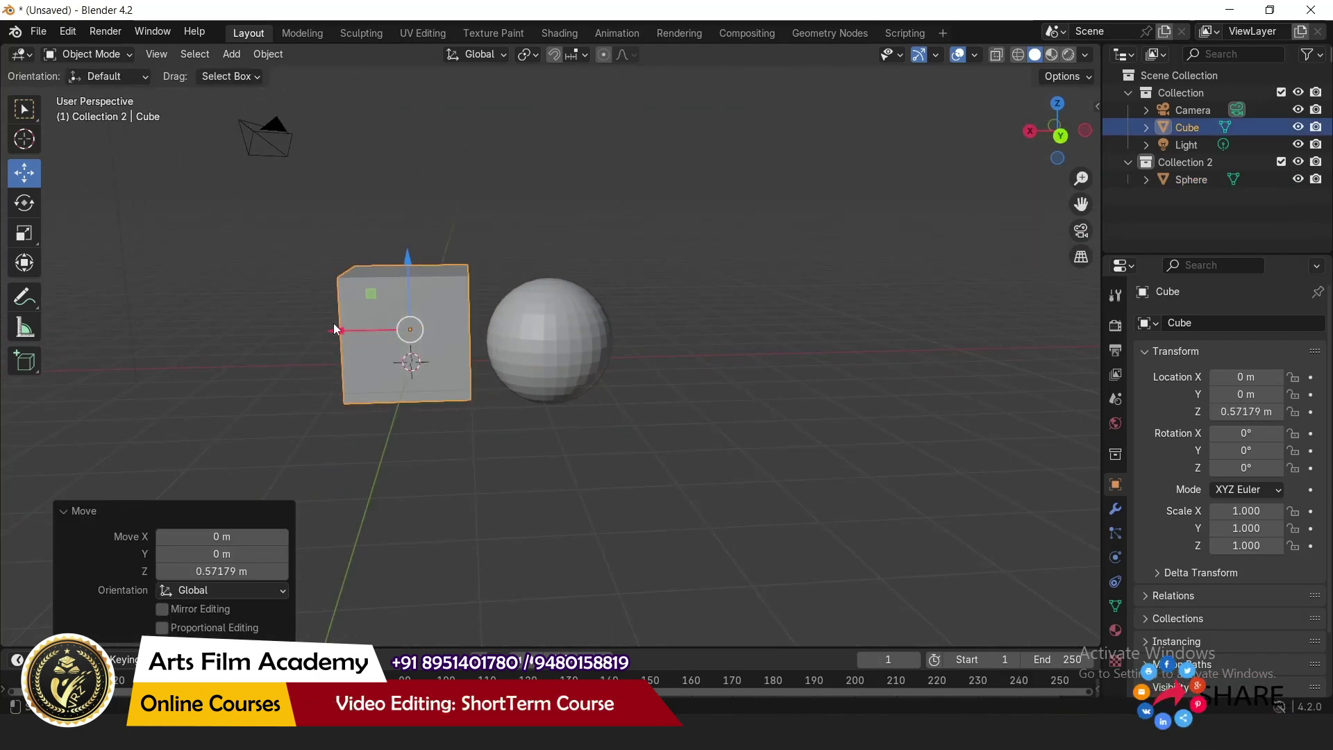
Duplicate the sphere away from the cube and repeat the duplication twice, making a row of four spheres spaced about 2.2 m apart
{"action": "left_click", "coordinate": [534, 339]}
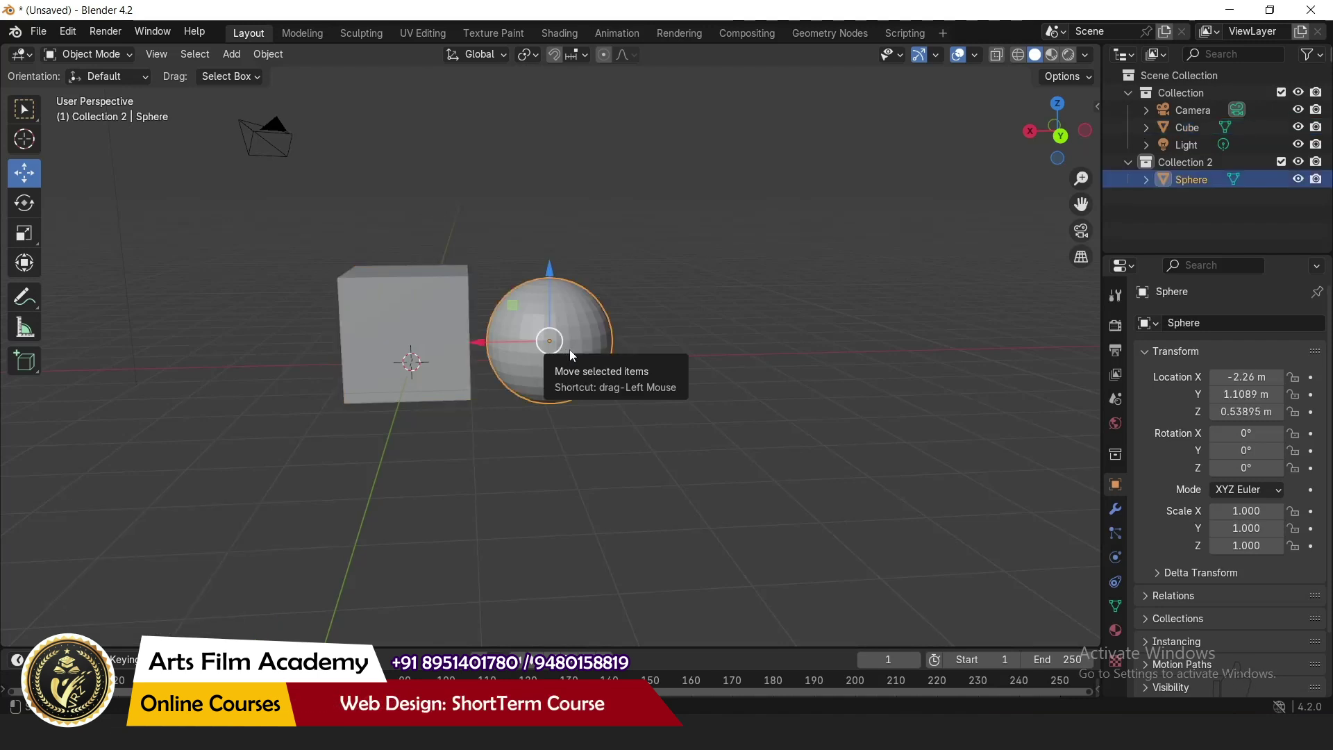
{"action": "key", "text": "shift+d"}
{"action": "left_click", "coordinate": [705, 339]}
{"action": "key", "text": "shift+r"}
{"action": "key", "text": "shift+r"}
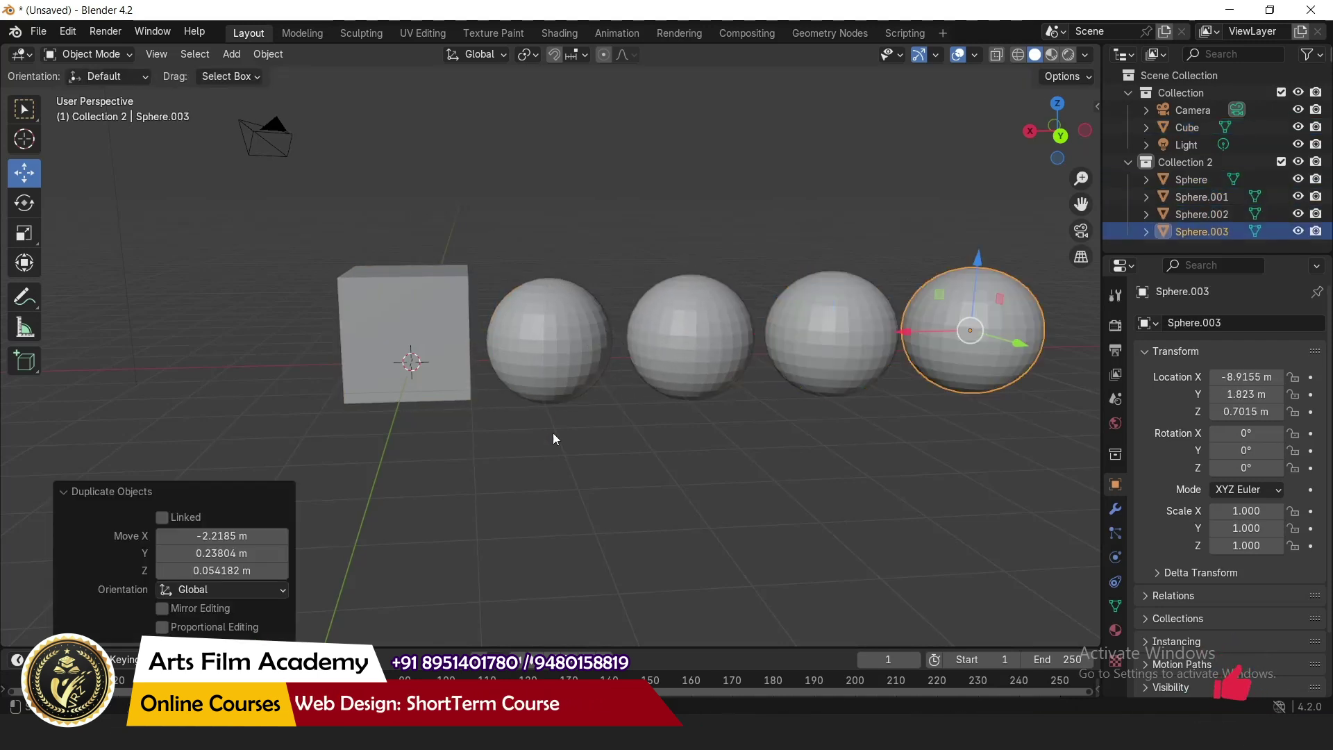
Select the cube and turn on proportional editing for objects
{"action": "left_click", "coordinate": [403, 430]}
{"action": "scroll", "coordinate": [218, 327], "scroll_direction": "down", "scroll_amount": 1}
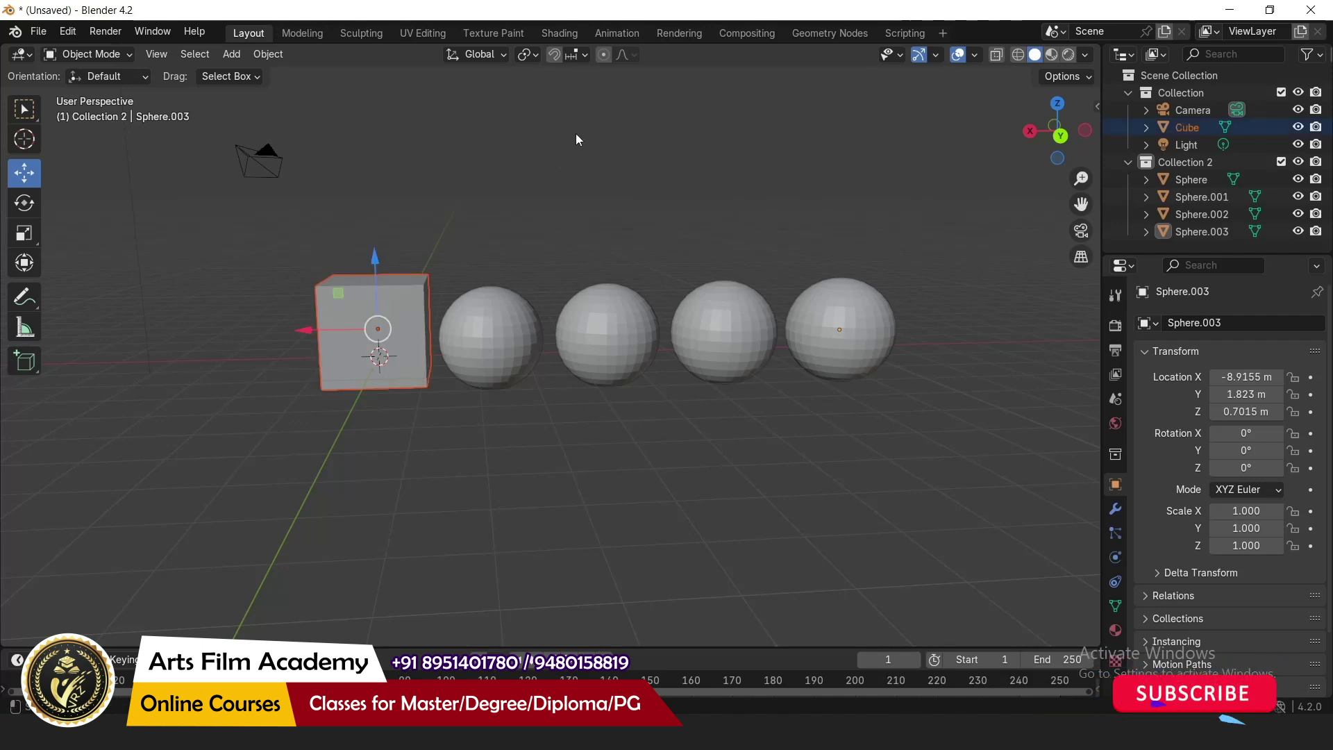
{"action": "key", "text": "o"}
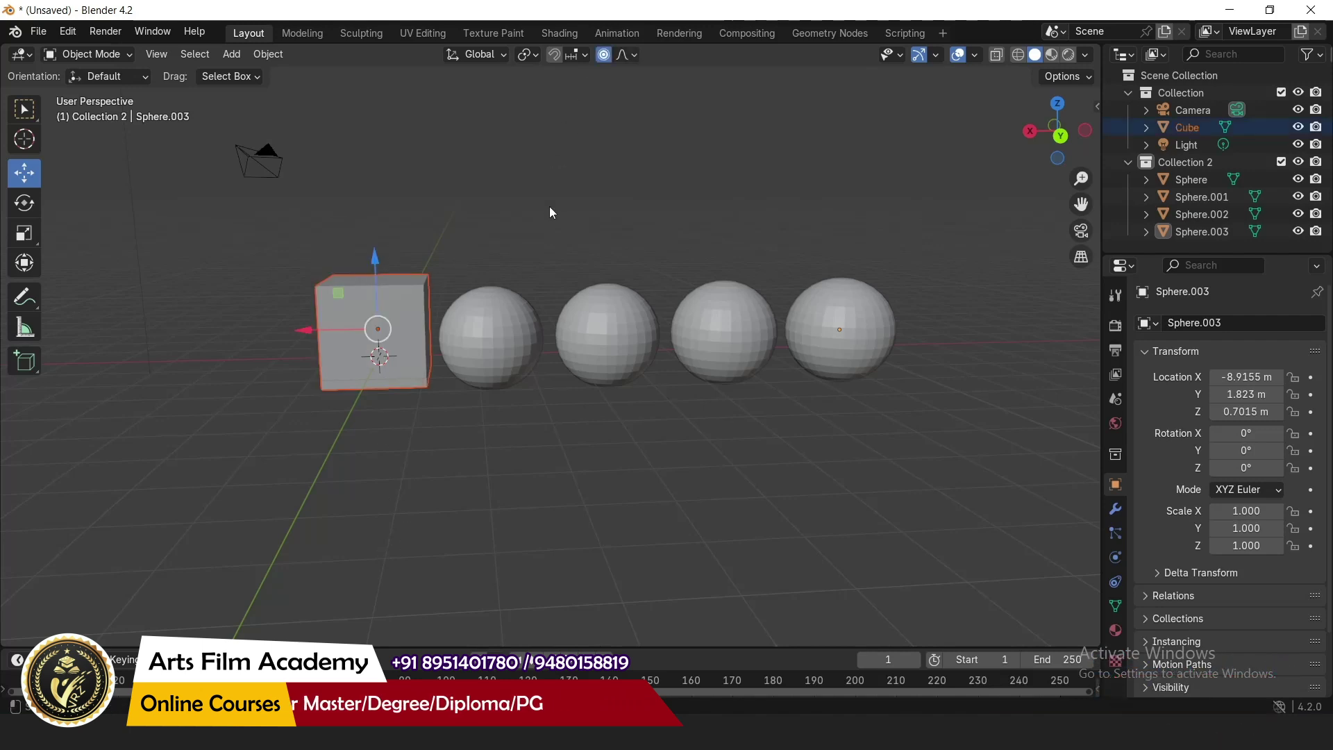
{"action": "scroll", "coordinate": [465, 290], "scroll_direction": "up", "scroll_amount": 1}
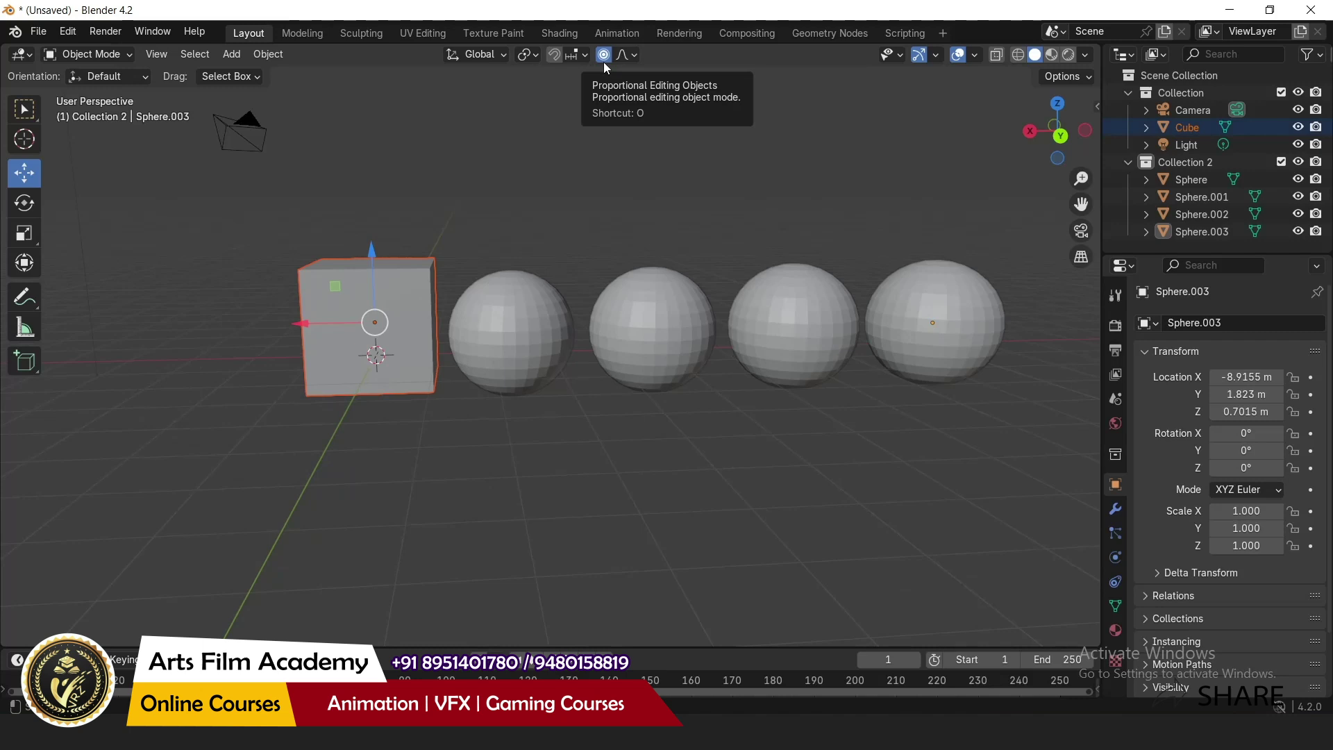
Move the cube with Smooth proportional editing, varying the influence size, and place it about 0.79 m in X and -0.36 m in Z at size 2.144
{"action": "left_click", "coordinate": [427, 285]}
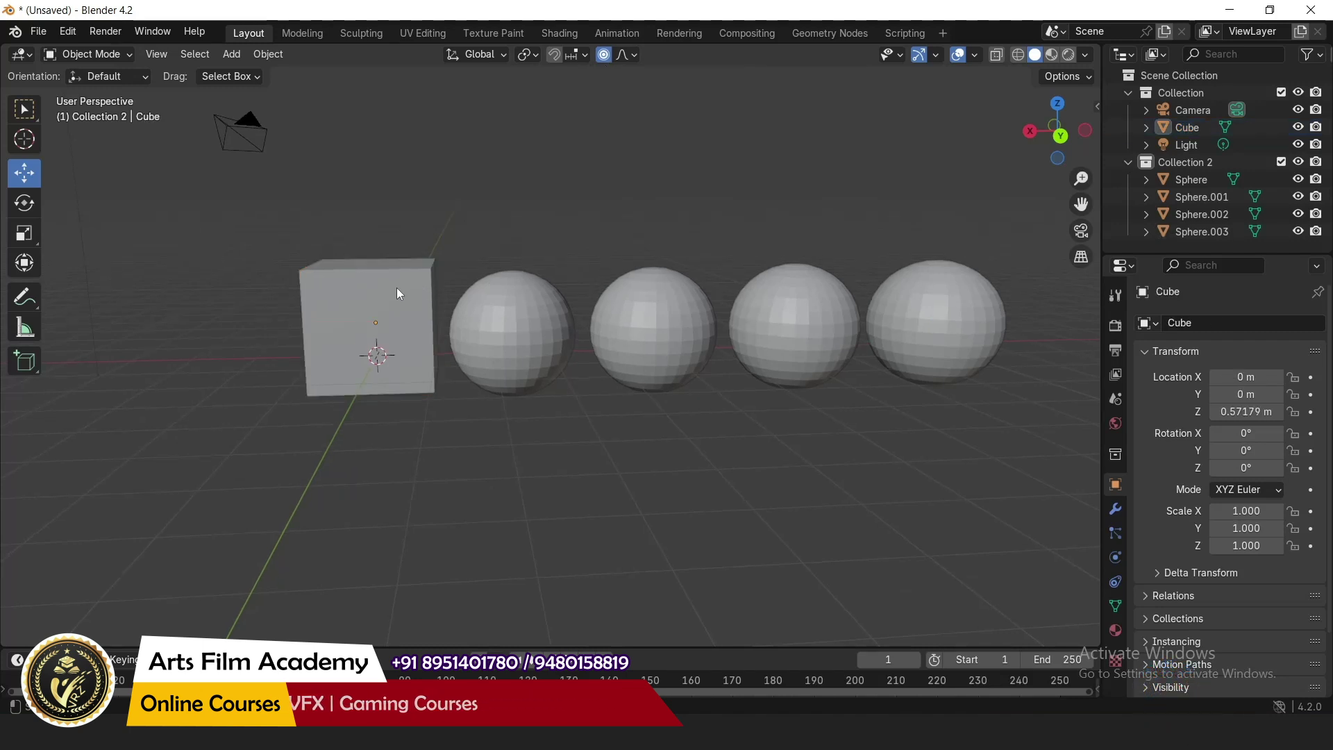
{"action": "left_click", "coordinate": [398, 287]}
{"action": "key", "text": "g"}
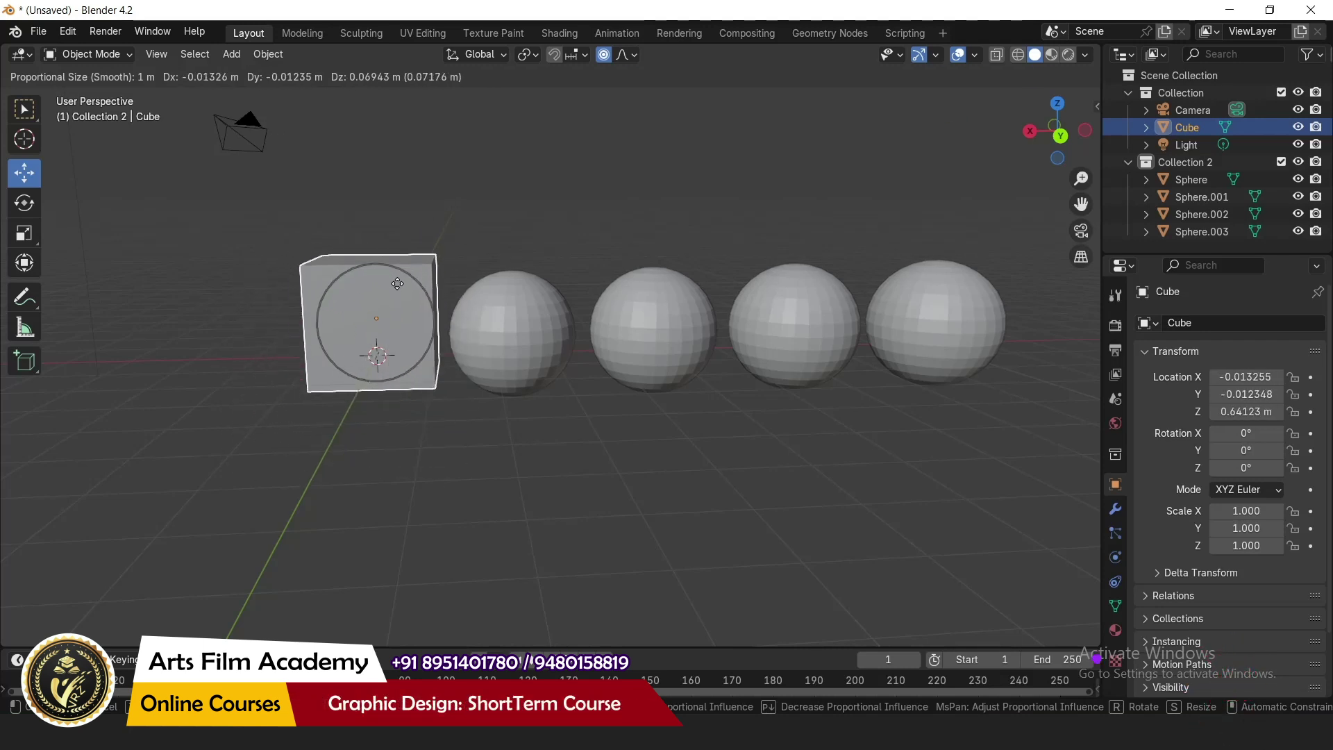
{"action": "scroll", "coordinate": [397, 284], "scroll_direction": "down", "scroll_amount": 3}
{"action": "scroll", "coordinate": [397, 284], "scroll_direction": "down", "scroll_amount": 11}
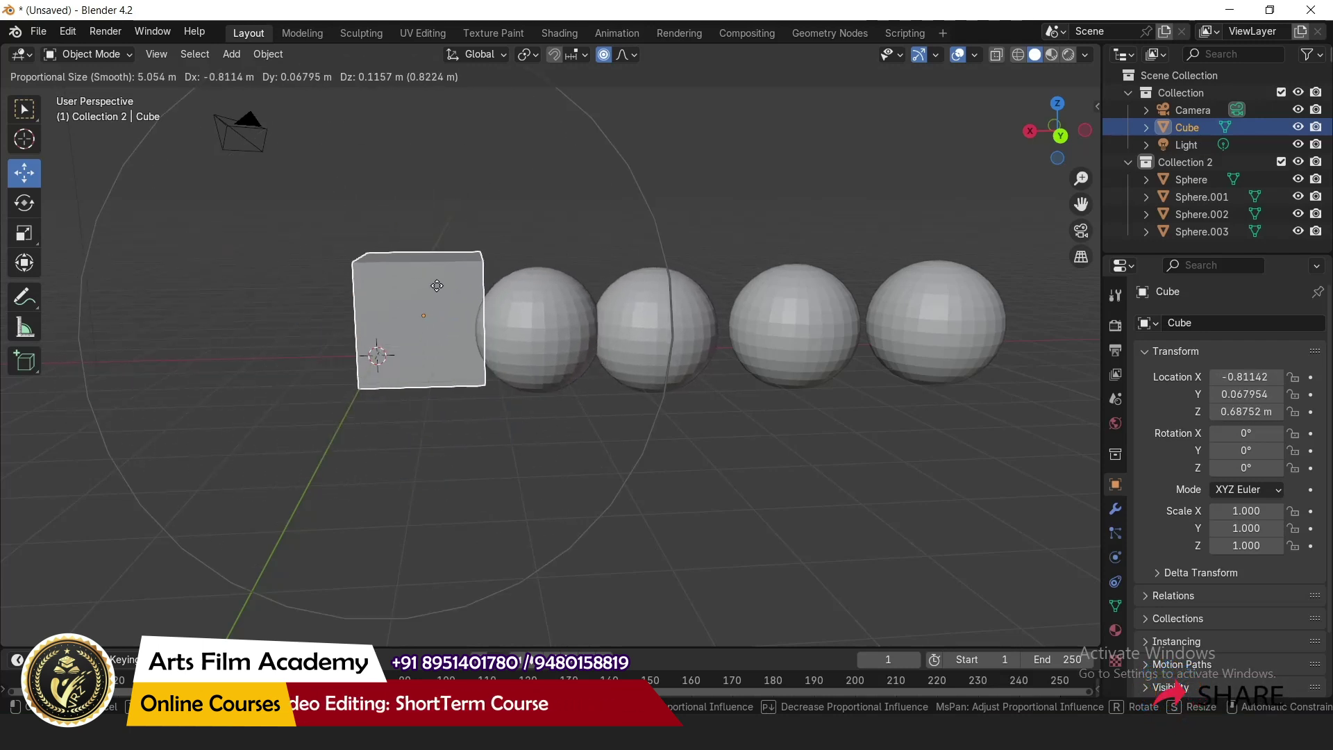
{"action": "scroll", "coordinate": [437, 326], "scroll_direction": "down", "scroll_amount": 1}
{"action": "scroll", "coordinate": [437, 326], "scroll_direction": "down", "scroll_amount": 5}
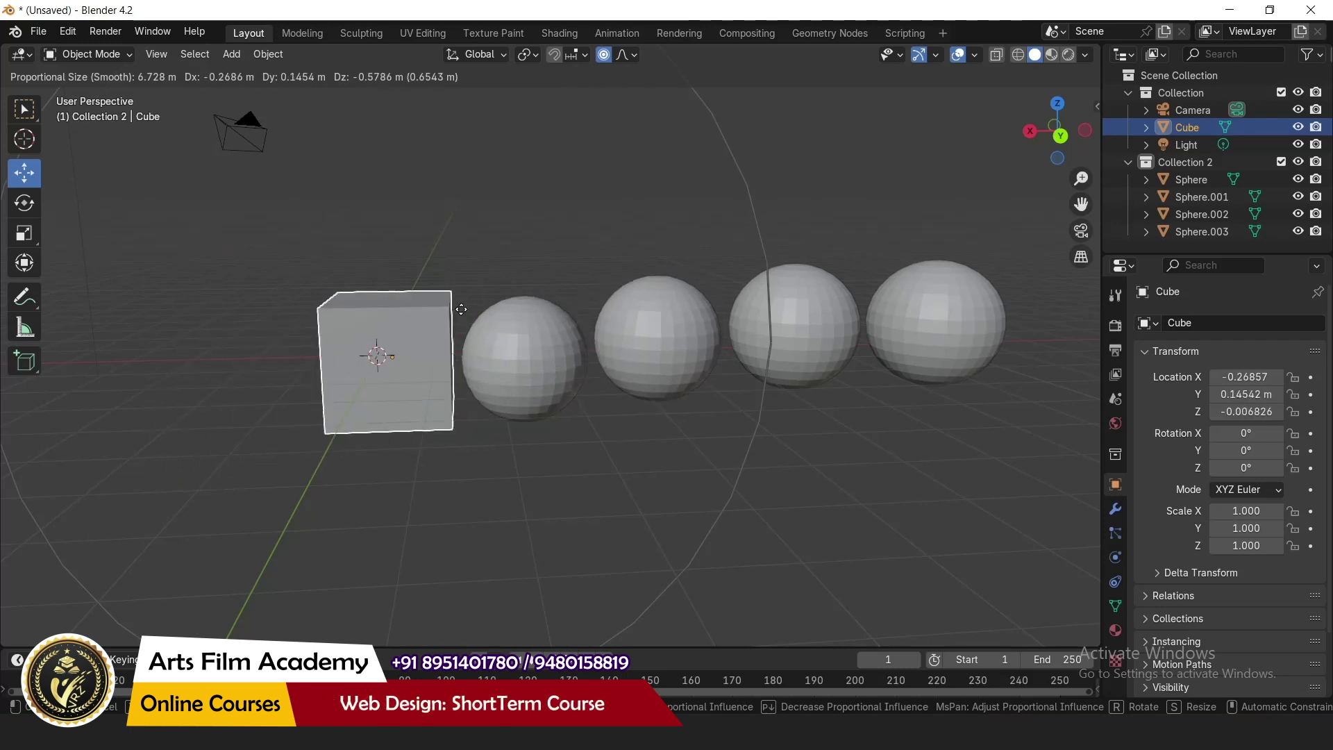
{"action": "scroll", "coordinate": [351, 309], "scroll_direction": "up", "scroll_amount": 15}
{"action": "left_click", "coordinate": [357, 309]}
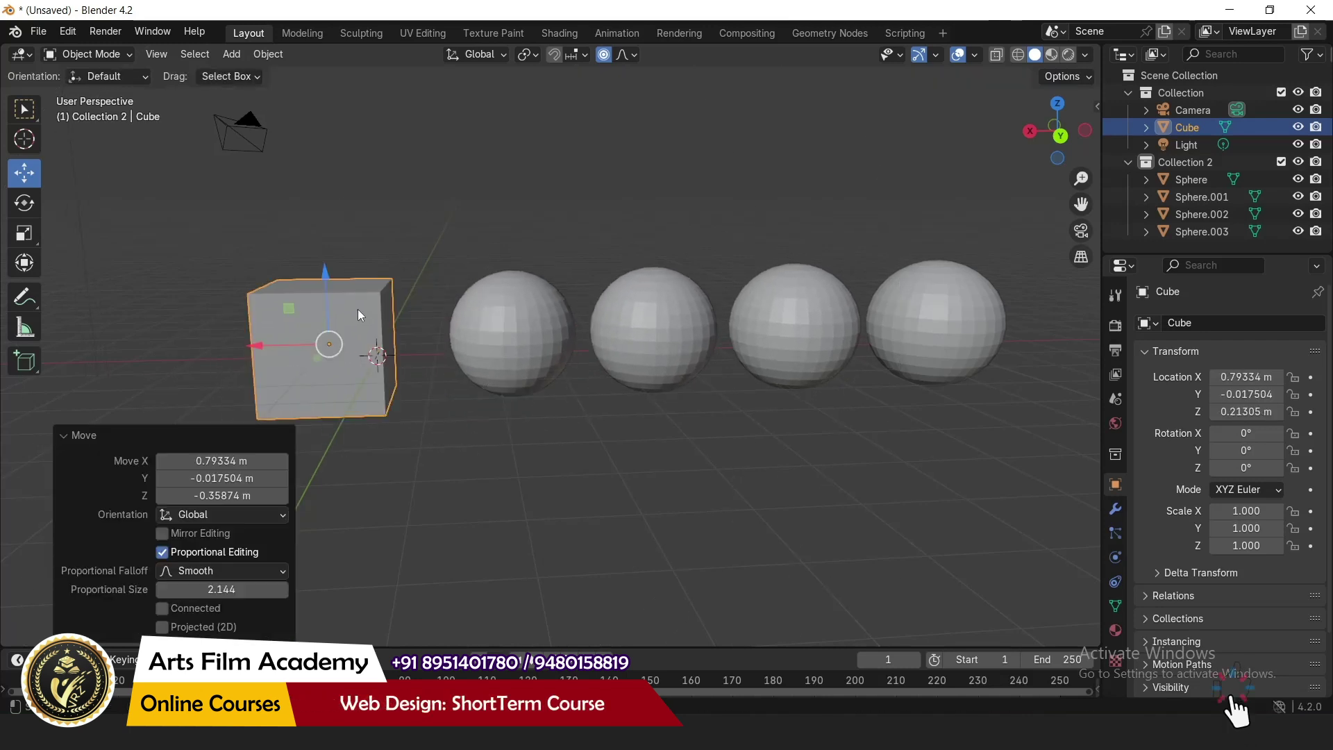
Enter Edit Mode on the sphere beside the cube, enable proportional editing and select the vertices at its top
{"action": "left_click", "coordinate": [268, 188]}
{"action": "left_click", "coordinate": [88, 54]}
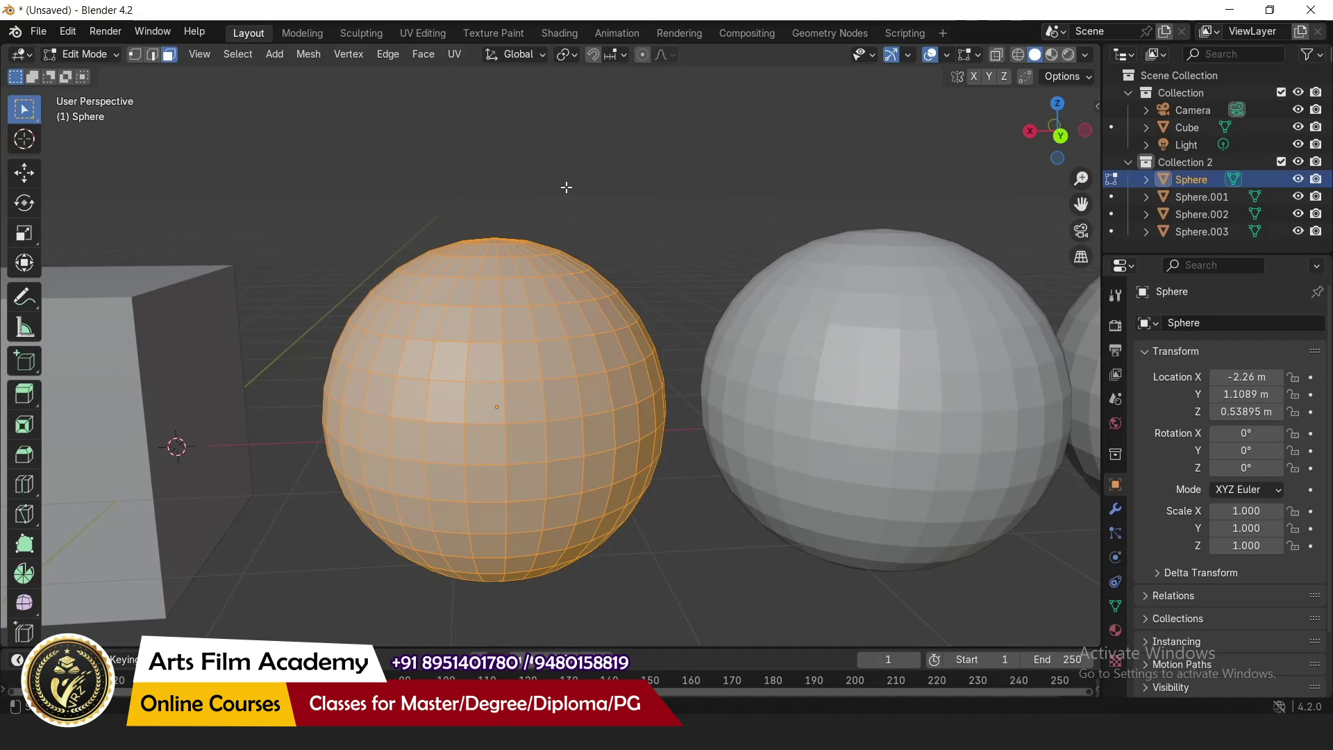
{"action": "middle_click_drag", "start_coordinate": [567, 188], "coordinate": [570, 238]}
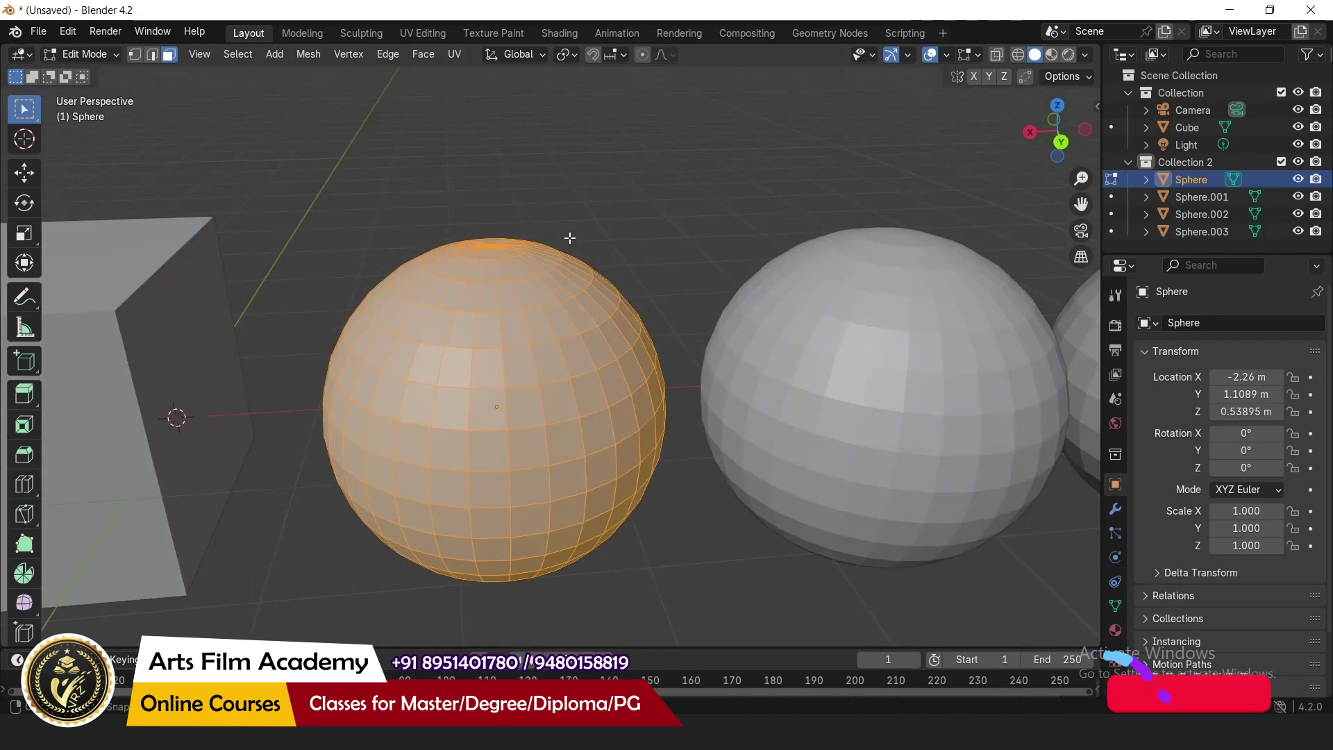
{"action": "left_click_drag", "start_coordinate": [430, 184], "coordinate": [532, 285]}
{"action": "left_click_drag", "start_coordinate": [546, 272], "coordinate": [546, 271]}
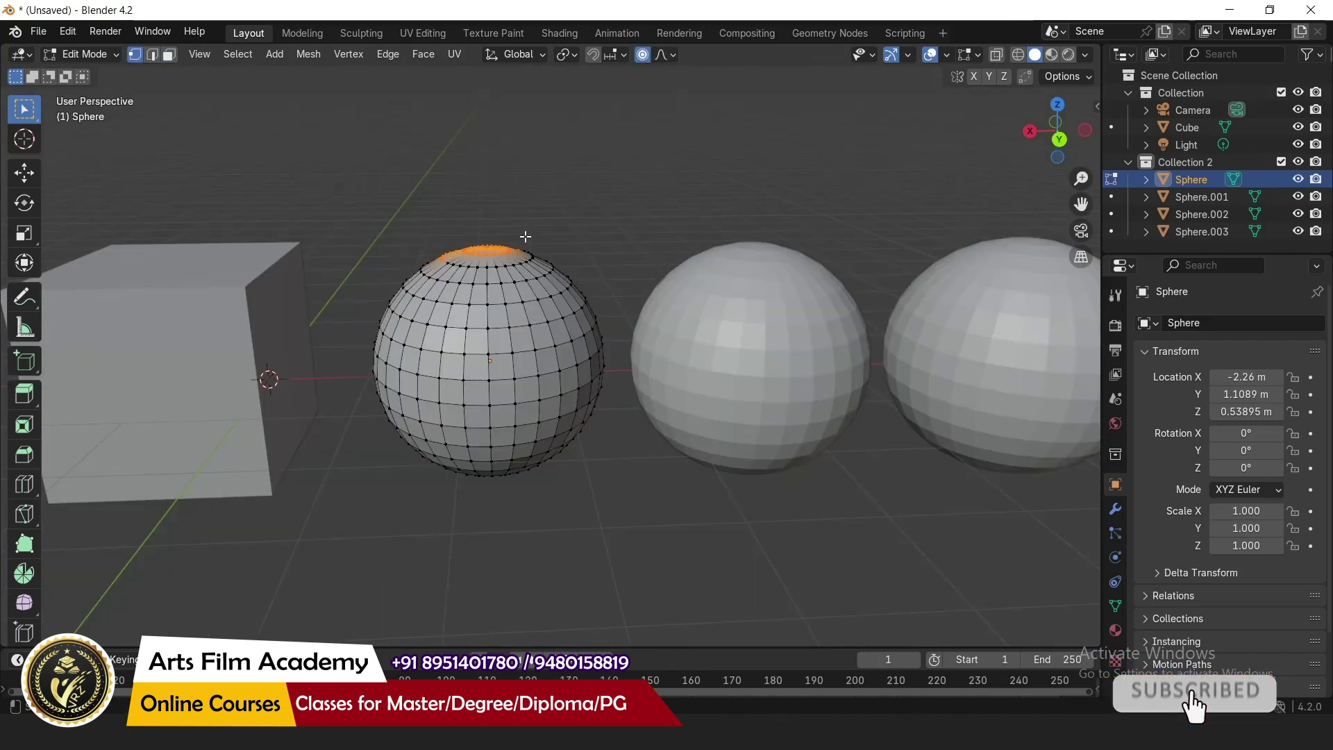
Try moving the sphere's top vertices with Smooth proportional falloff, reducing the influence size to about 1.1 m
{"action": "key", "text": "g"}
{"action": "scroll", "coordinate": [525, 208], "scroll_direction": "up", "scroll_amount": 10}
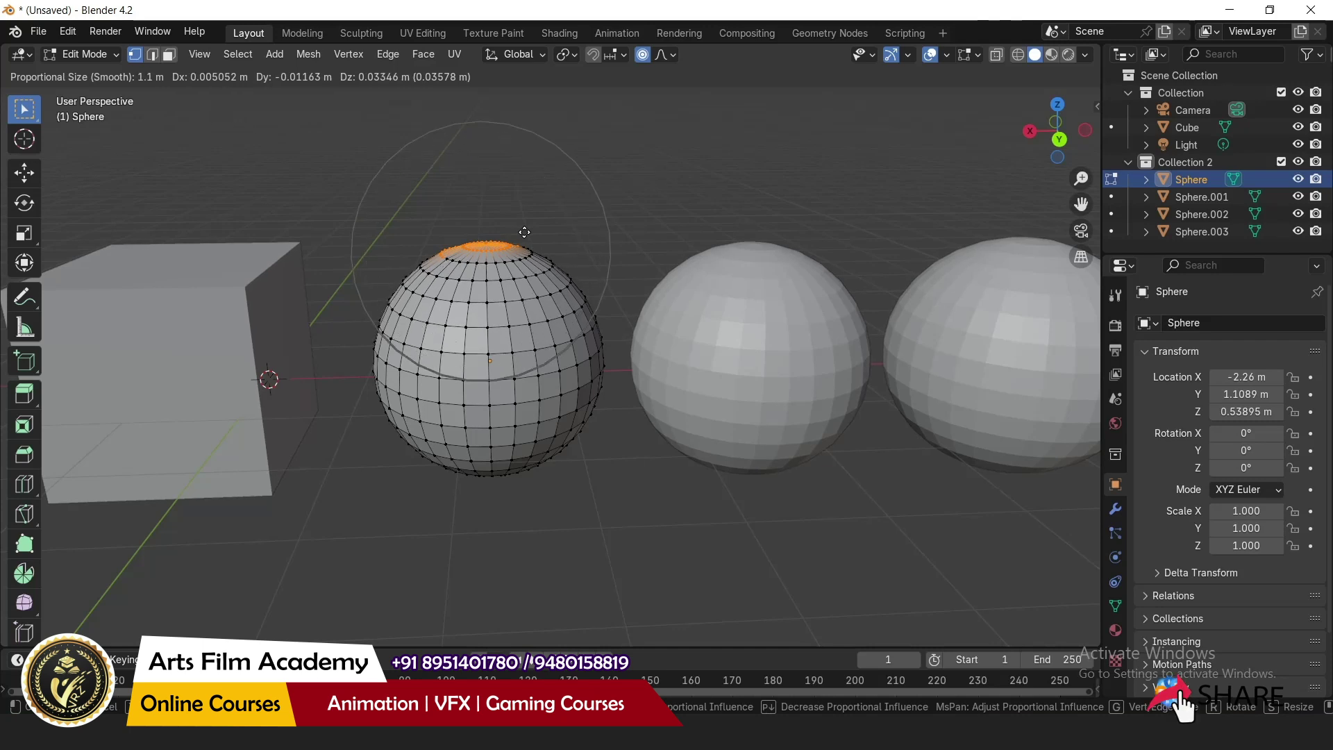
{"action": "scroll", "coordinate": [525, 232], "scroll_direction": "up", "scroll_amount": 2}
In WordPad, highlight Question 55 about activating the proportional editing falloff menu, then its answer
{"action": "scroll", "coordinate": [524, 232], "scroll_direction": "down", "scroll_amount": 5}
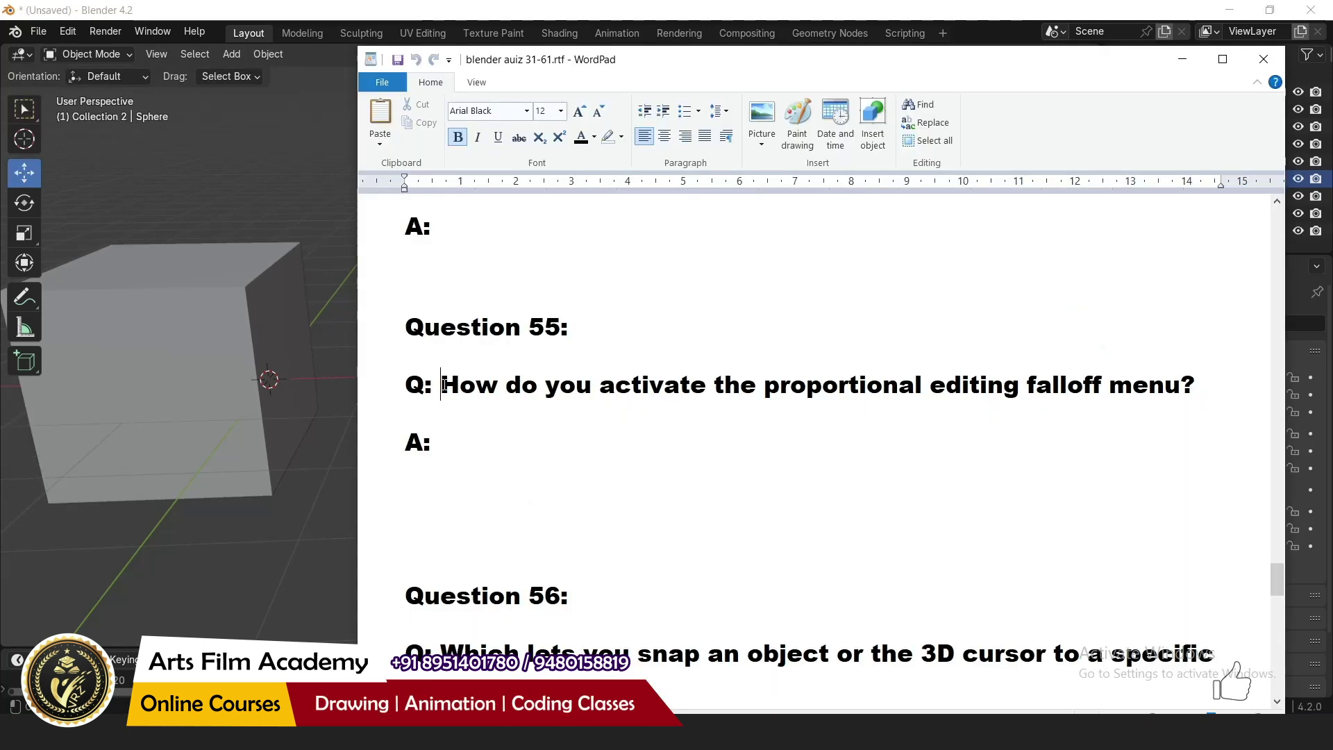
{"action": "left_click_drag", "start_coordinate": [442, 385], "coordinate": [700, 388]}
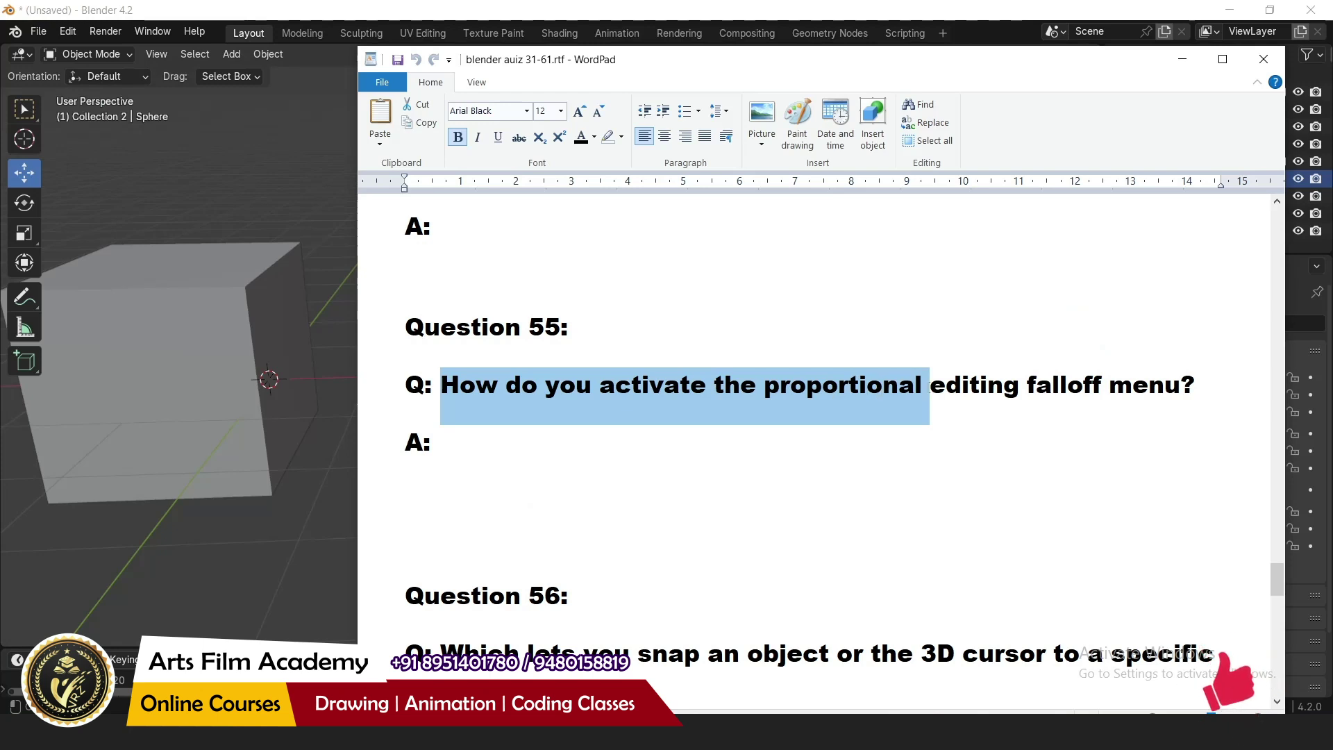
{"action": "left_click_drag", "start_coordinate": [929, 386], "coordinate": [1142, 384]}
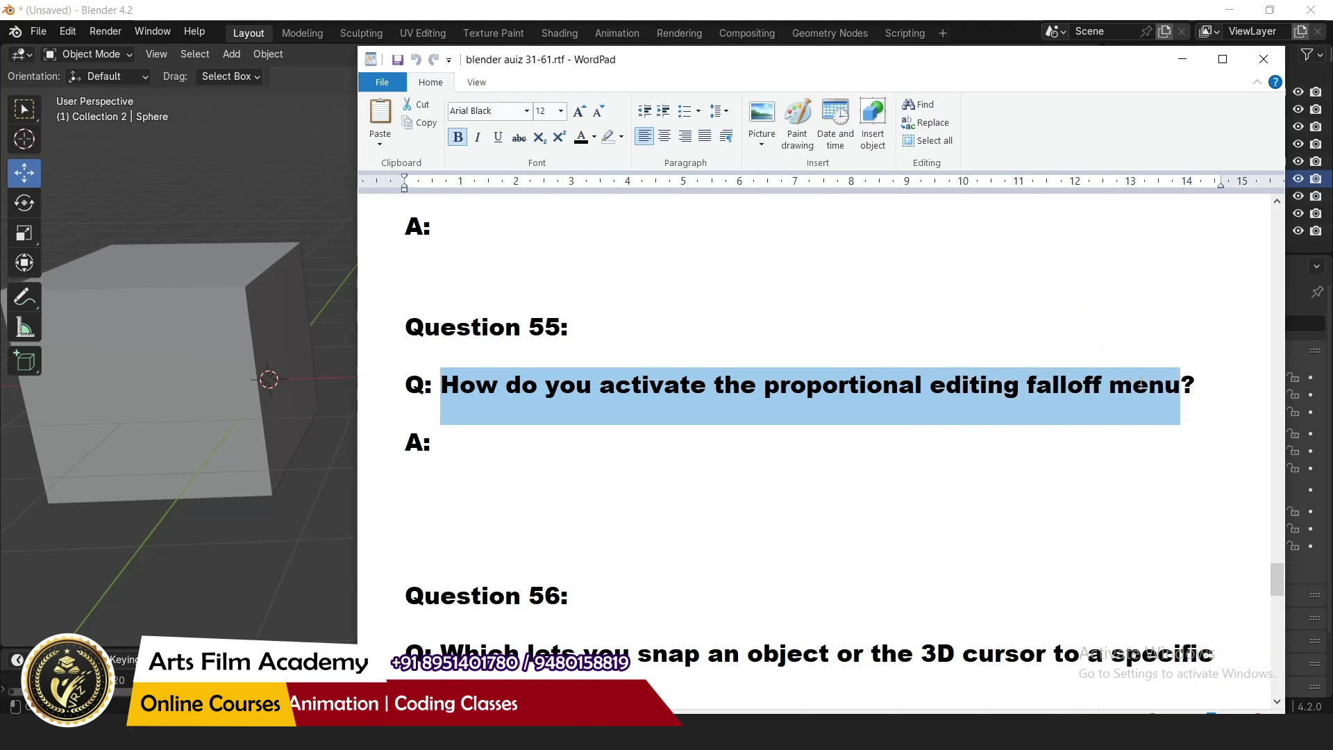
{"action": "left_click", "coordinate": [445, 434]}
{"action": "type", "text": "To activate the proportional editing falloff menu, press Shift + O."}
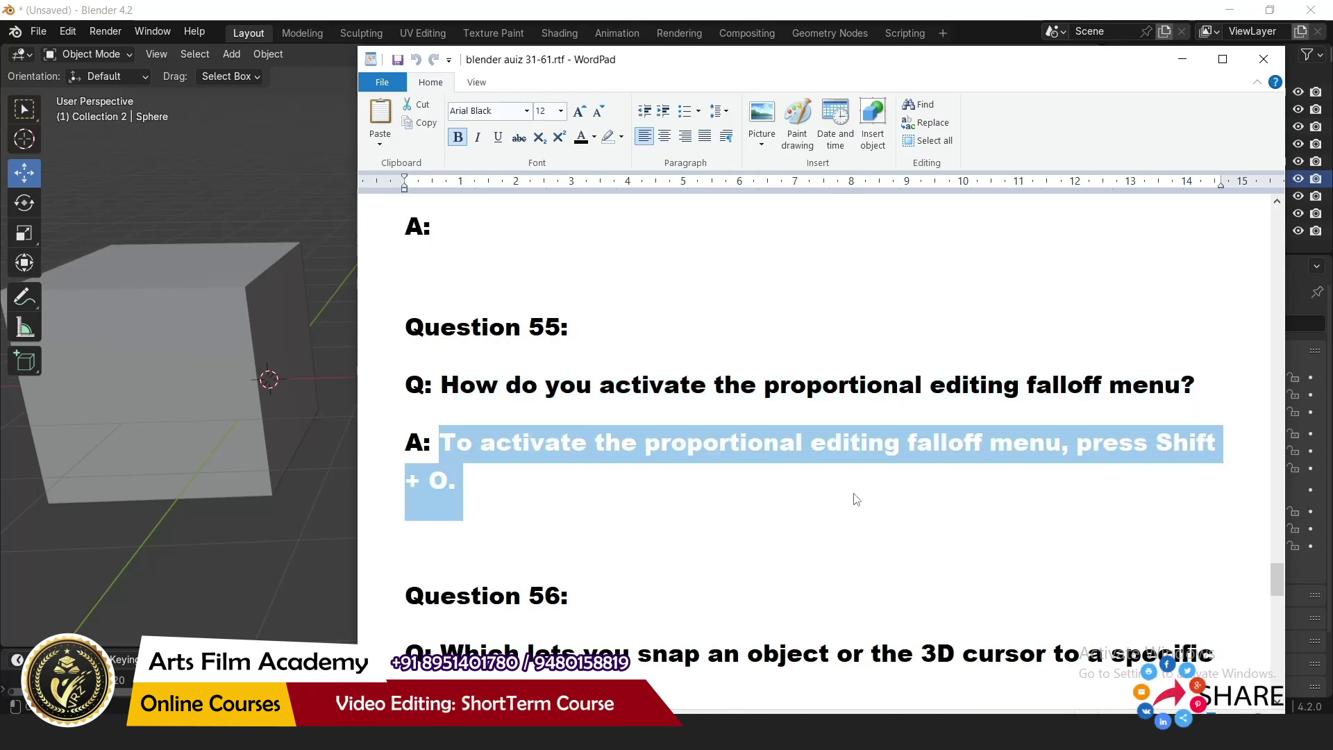
Return to Blender and view the available proportional editing falloff types without changing the current one
{"action": "left_click", "coordinate": [819, 23]}
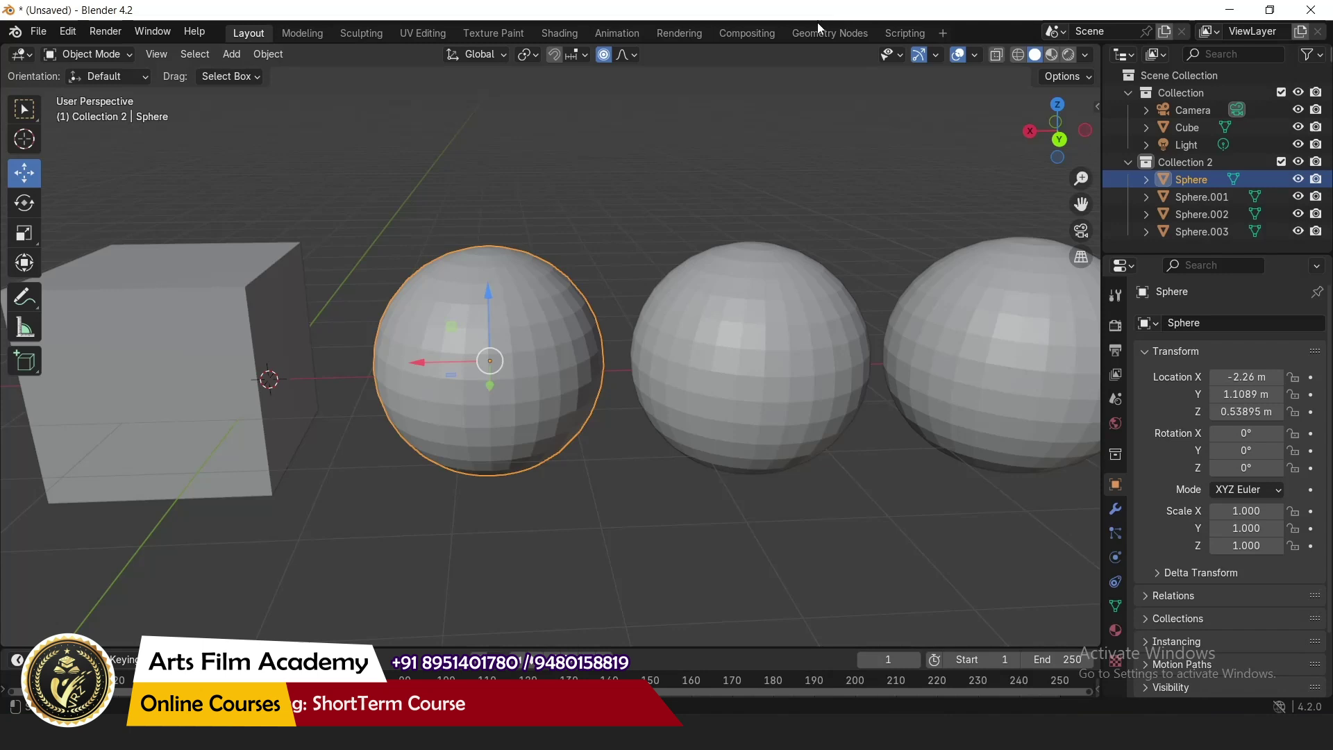
{"action": "left_click", "coordinate": [631, 53]}
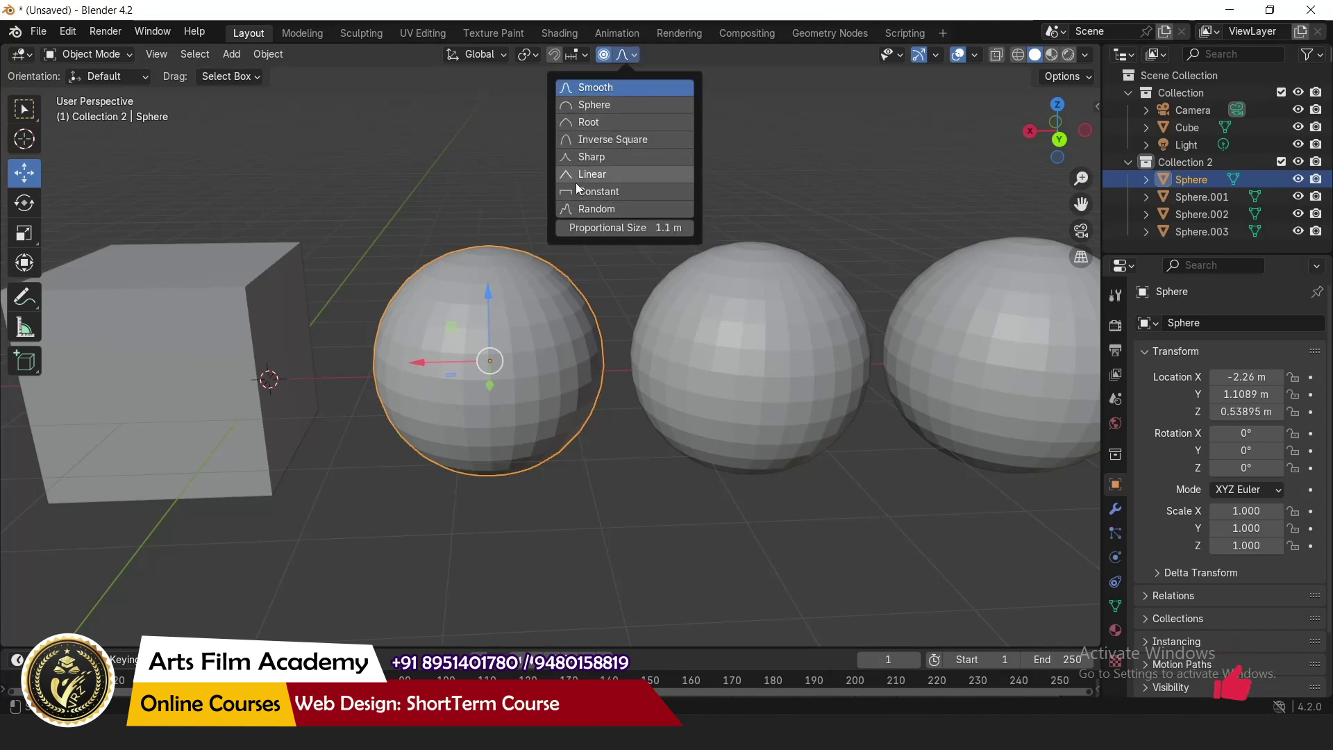
{"action": "left_click", "coordinate": [624, 58]}
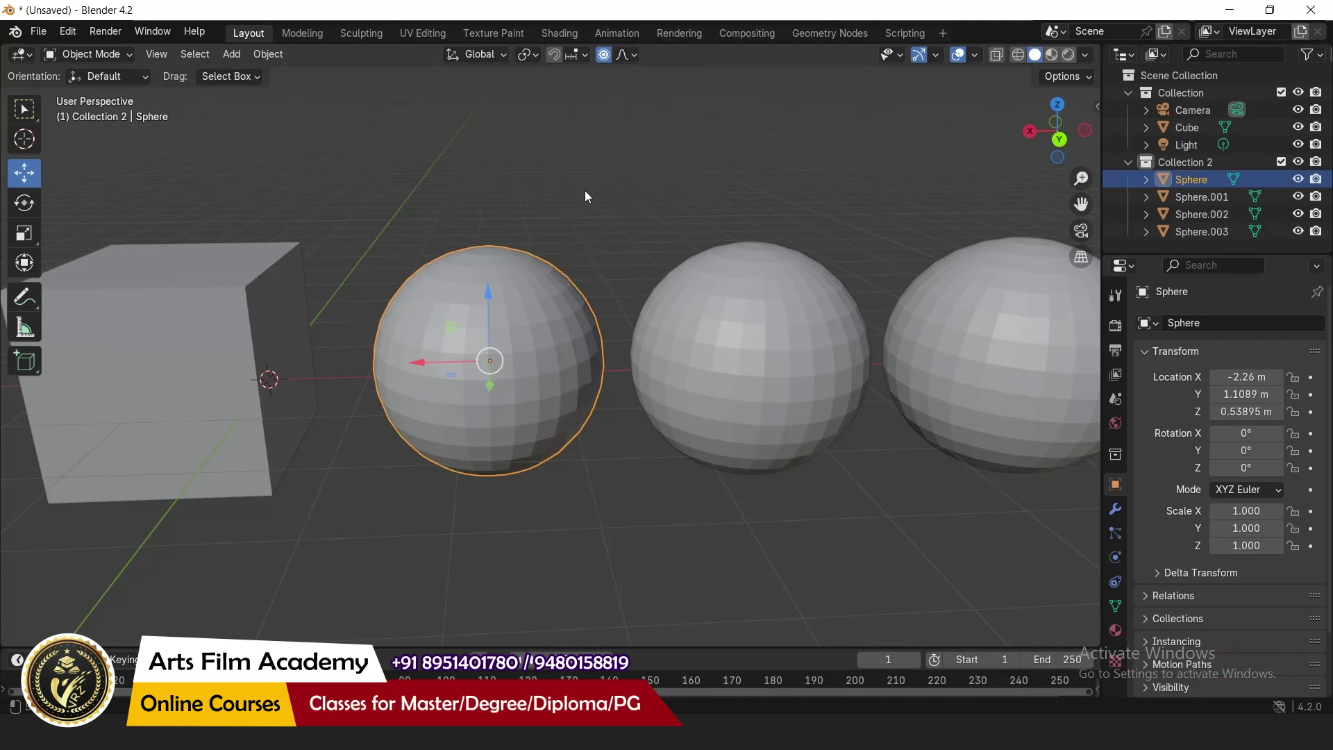
In WordPad, highlight Question 56 about snapping an object or the 3D cursor to a specific position, followed by its answer
{"action": "key", "text": "alt+Tab"}
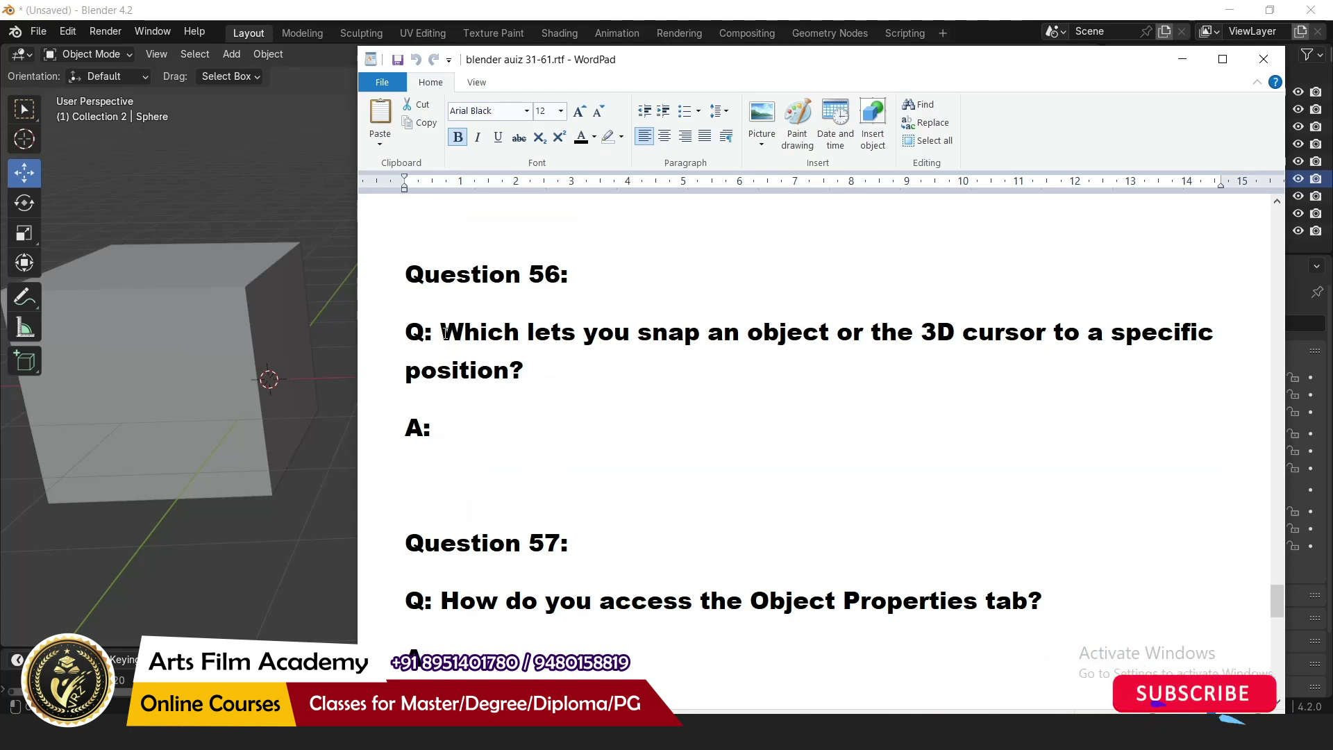
{"action": "left_click_drag", "start_coordinate": [497, 345], "coordinate": [613, 357]}
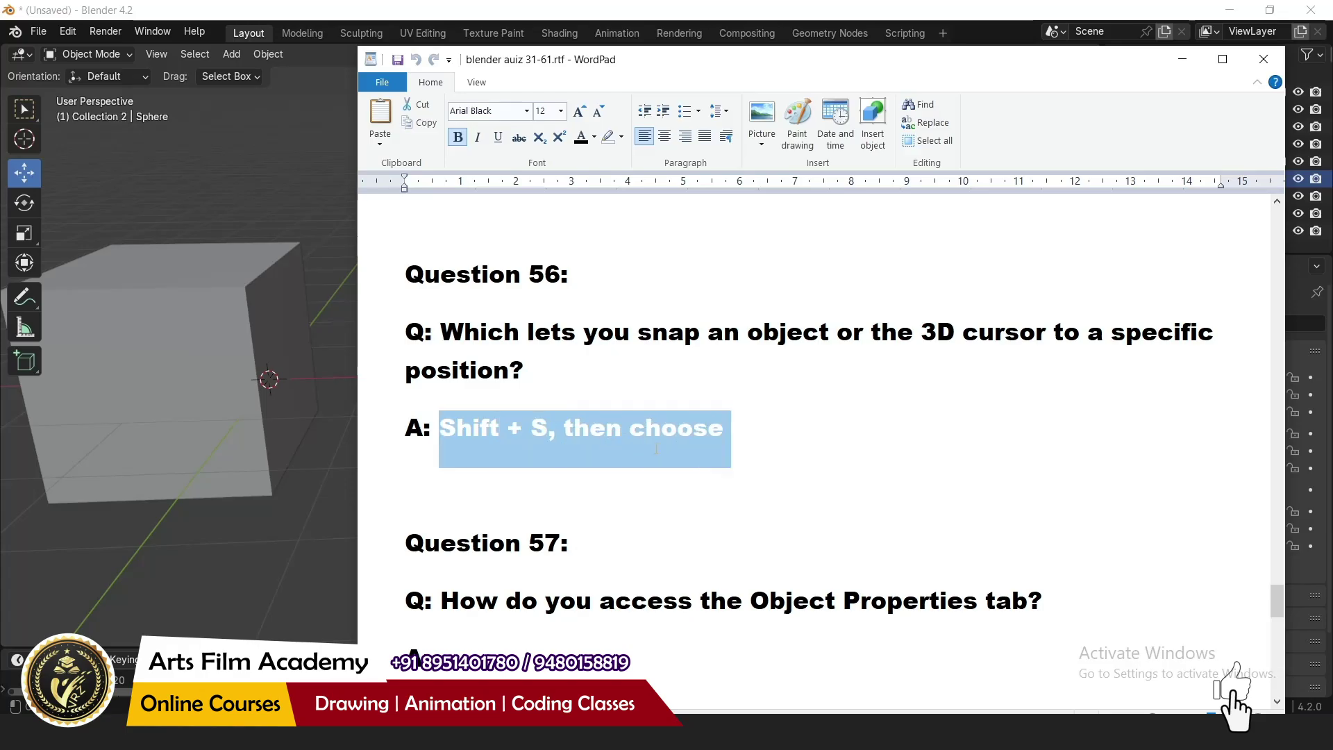
{"action": "left_click_drag", "start_coordinate": [657, 449], "coordinate": [1020, 441]}
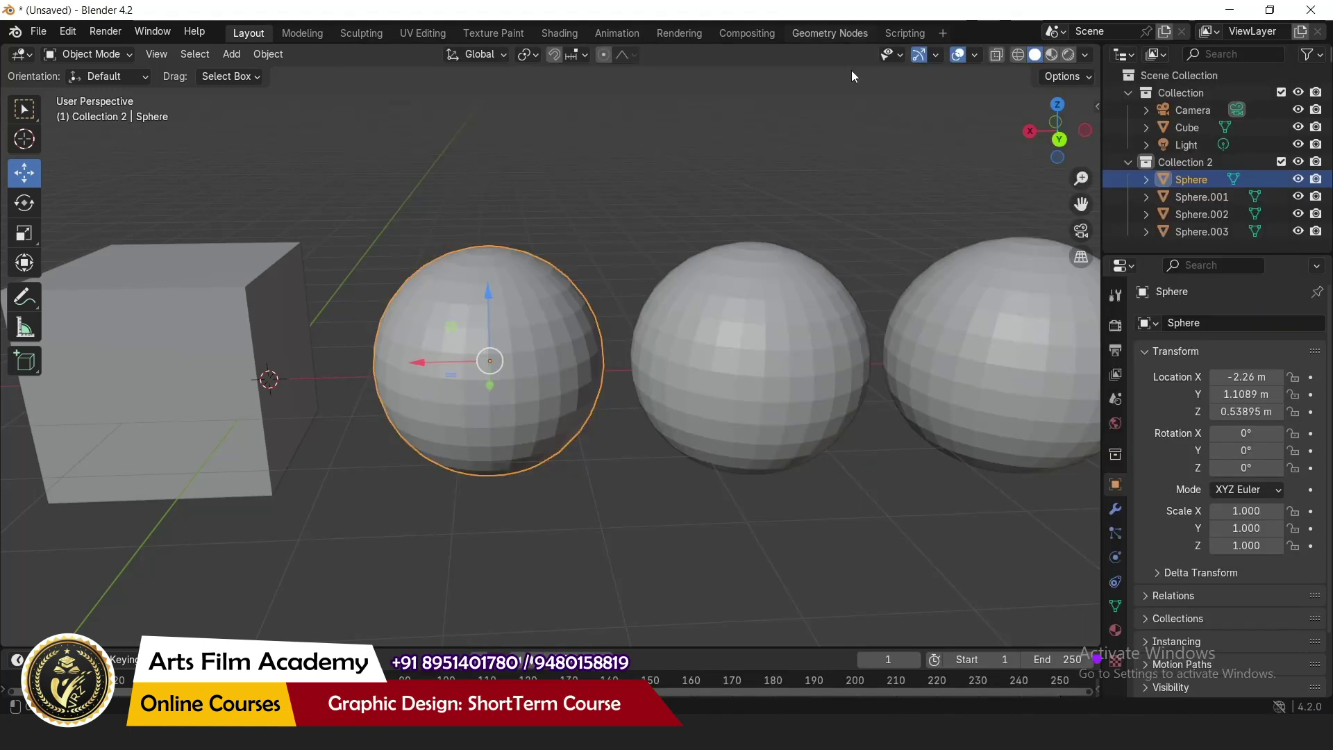
In Blender, place the 3D cursor on the cube's side opposite the spheres and snap the sphere nearest the cube to it with Selection to Cursor
{"action": "scroll", "coordinate": [774, 283], "scroll_direction": "down", "scroll_amount": 4}
{"action": "middle_click_drag", "start_coordinate": [434, 357], "coordinate": [426, 371]}
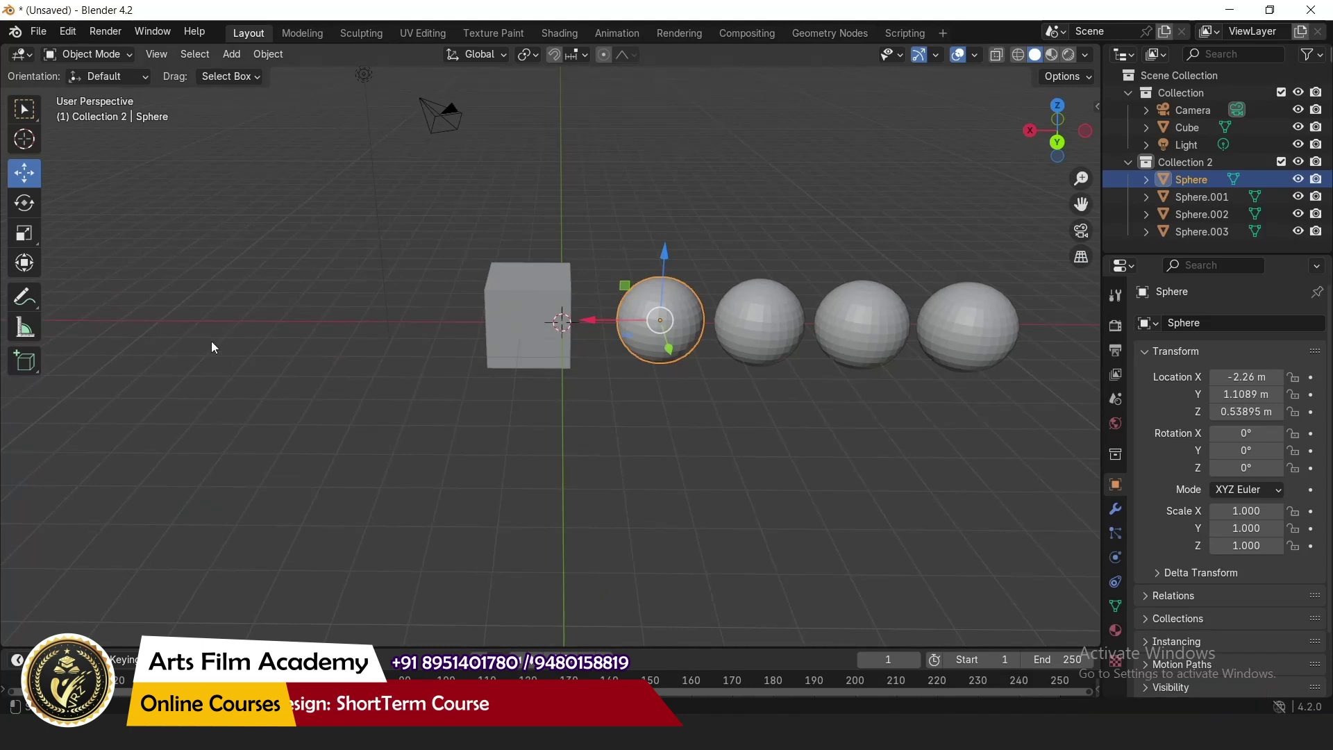
{"action": "left_click", "coordinate": [649, 435]}
{"action": "left_click", "coordinate": [664, 300]}
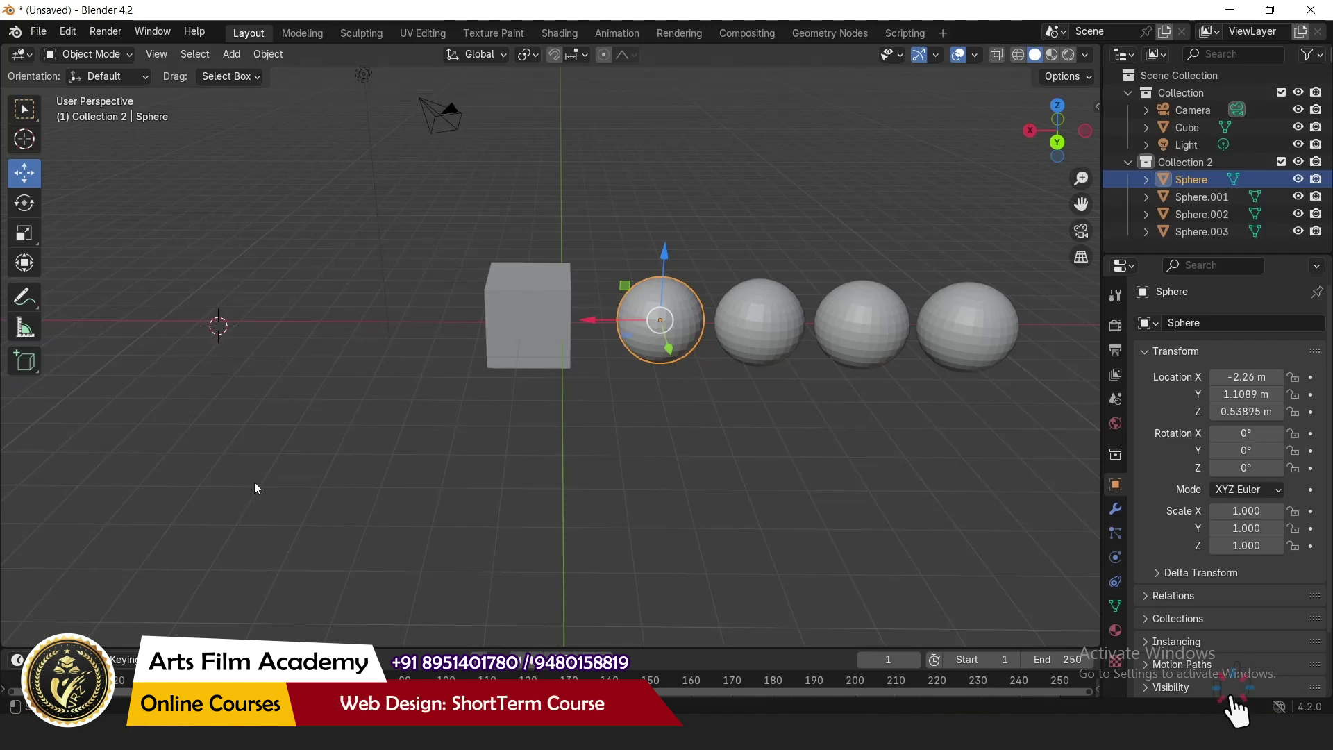
{"action": "key", "text": "shift+s"}
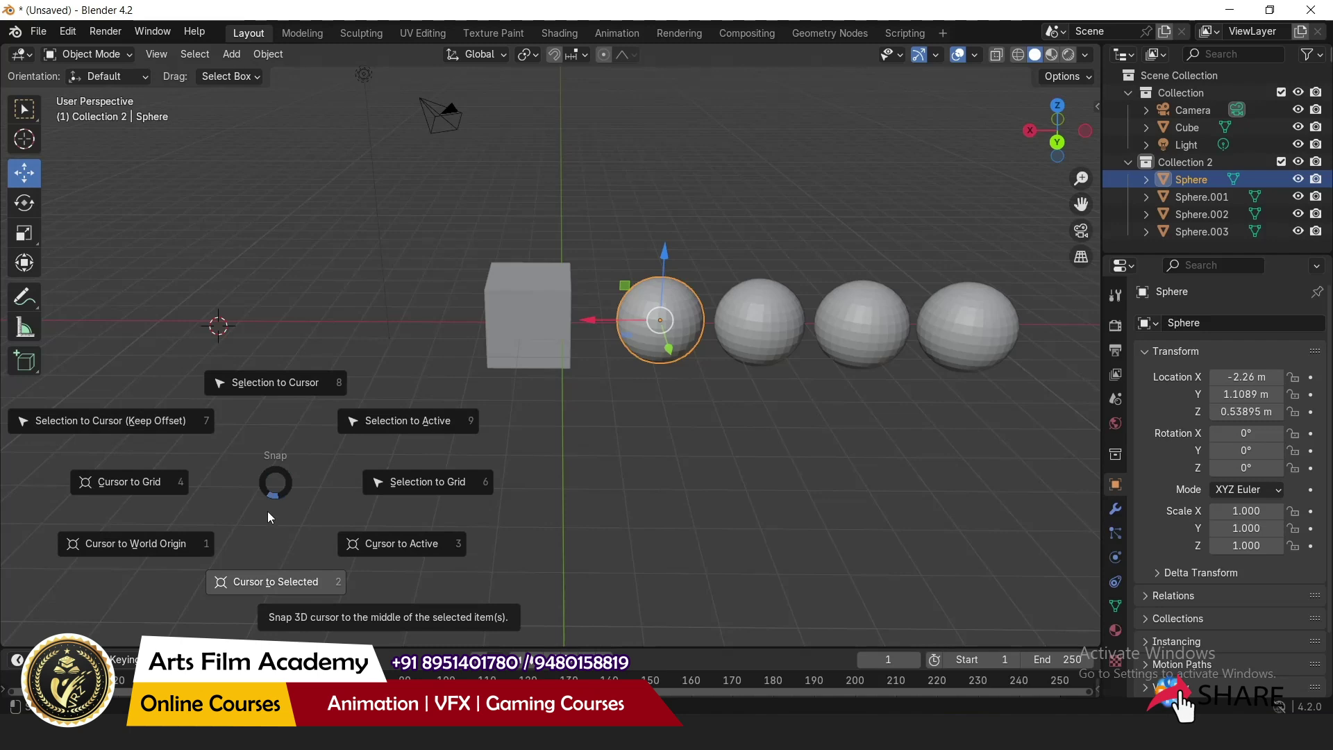
{"action": "left_click", "coordinate": [291, 383]}
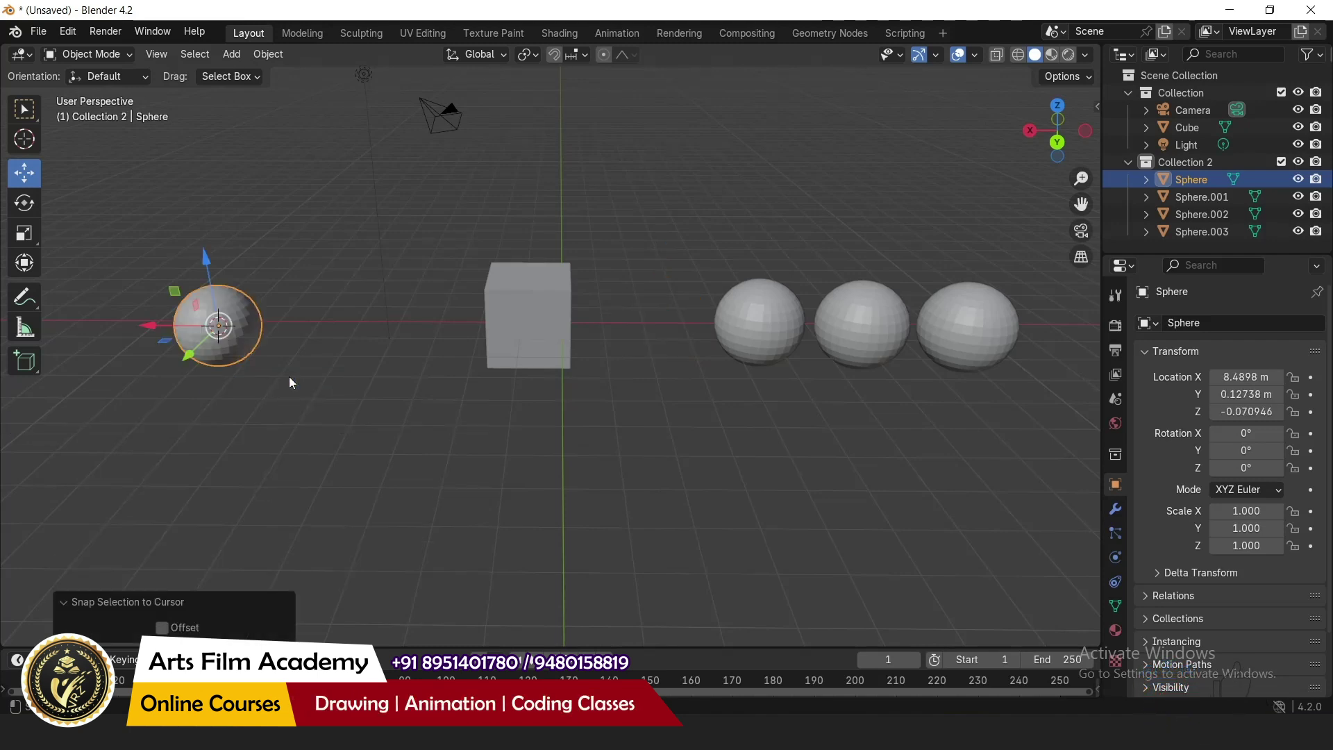
In WordPad, highlight Question 57 about accessing the Object Properties tab, followed by its answer
{"action": "key", "text": "alt+Tab"}
{"action": "left_click_drag", "start_coordinate": [442, 275], "coordinate": [1051, 274]}
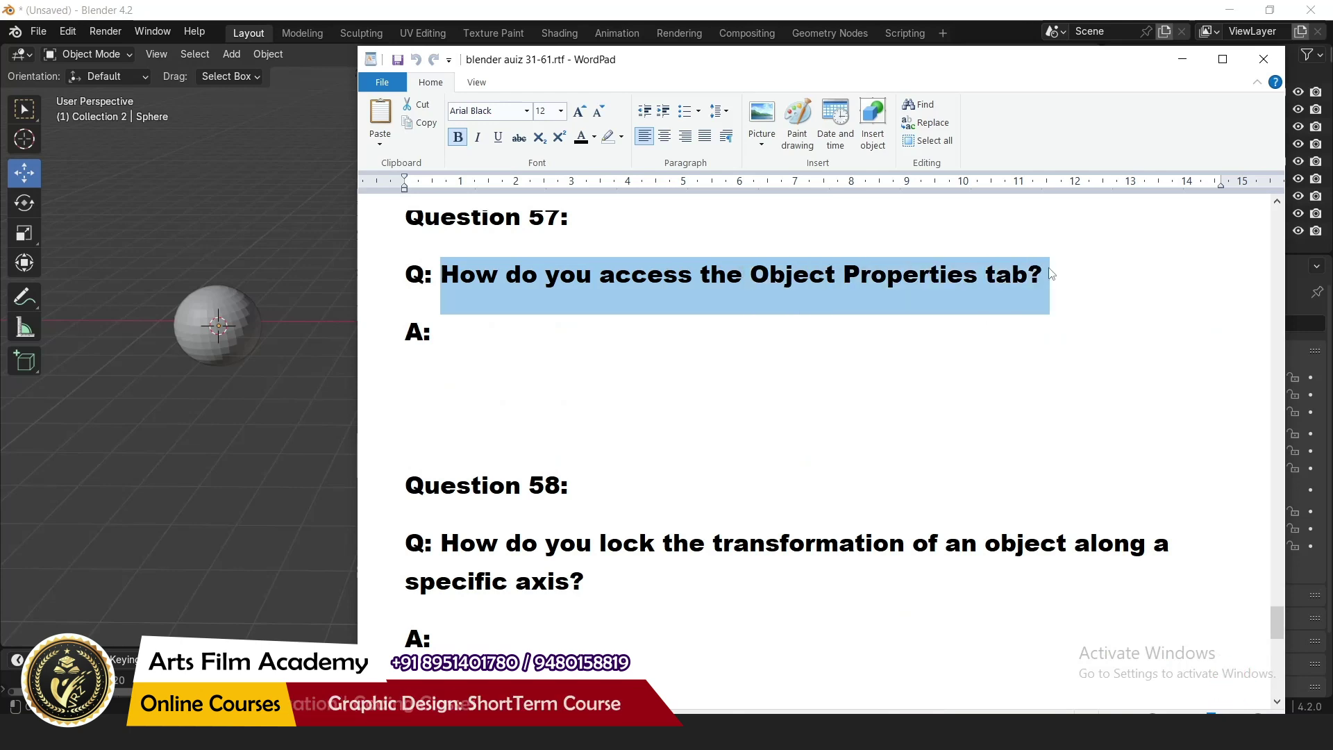
{"action": "left_click", "coordinate": [443, 334]}
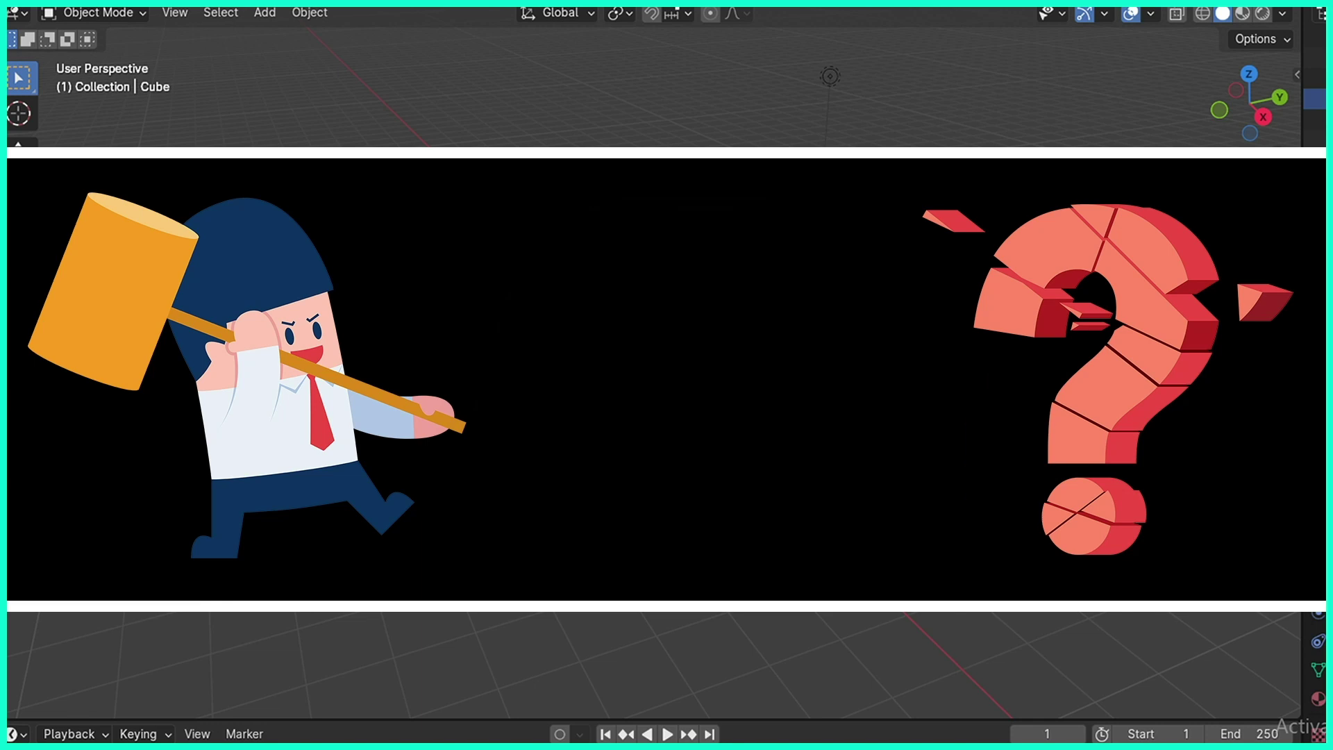
{"action": "left_click_drag", "start_coordinate": [441, 333], "coordinate": [534, 357]}
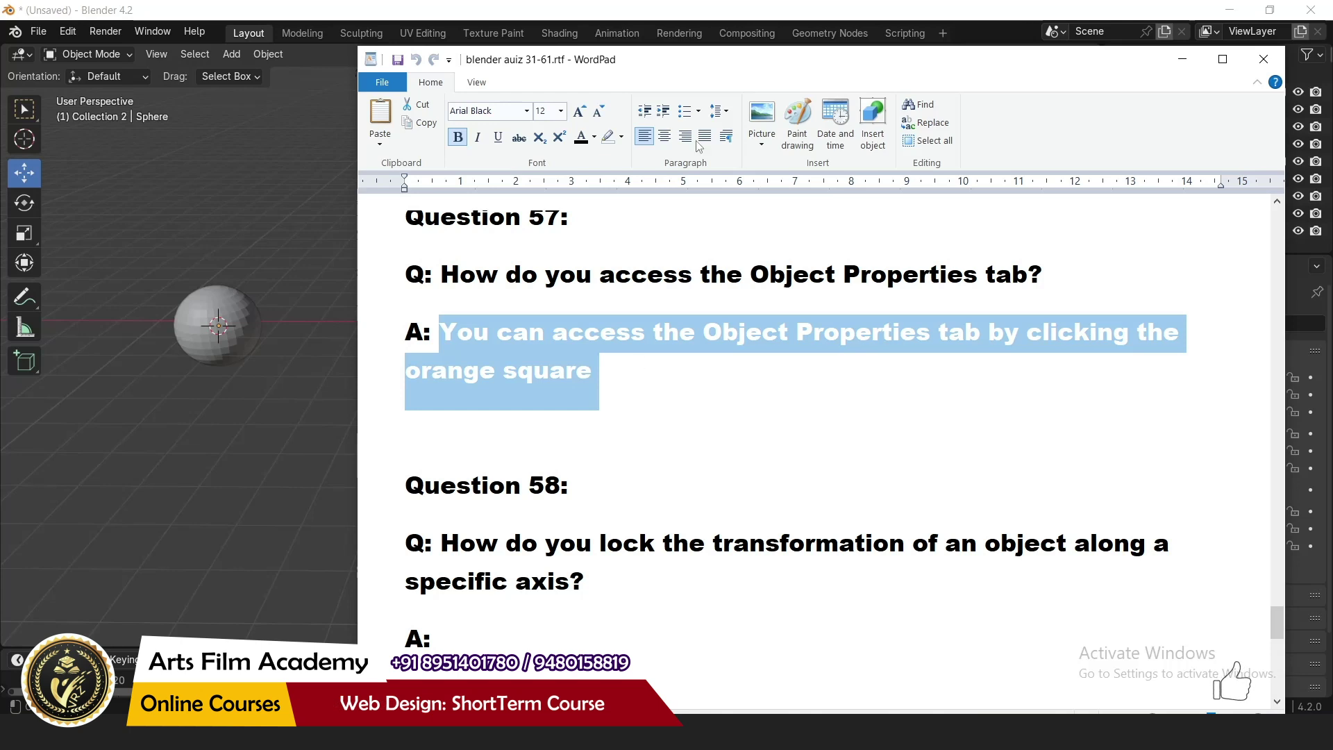
Switch to Blender, select the first sphere in the row of three and change its Location X to about -4.57 m in the object properties
{"action": "left_click", "coordinate": [751, 6]}
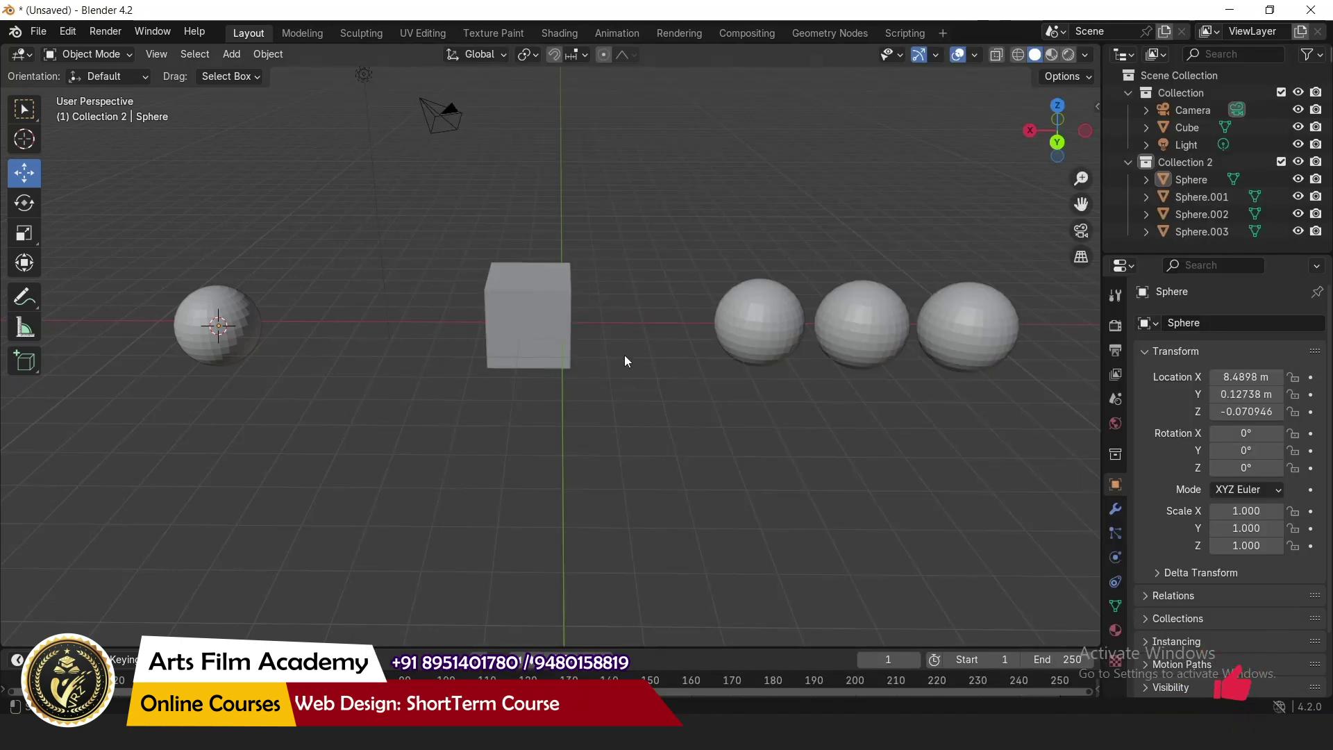
{"action": "left_click", "coordinate": [756, 314]}
{"action": "scroll", "coordinate": [343, 343], "scroll_direction": "down", "scroll_amount": 1}
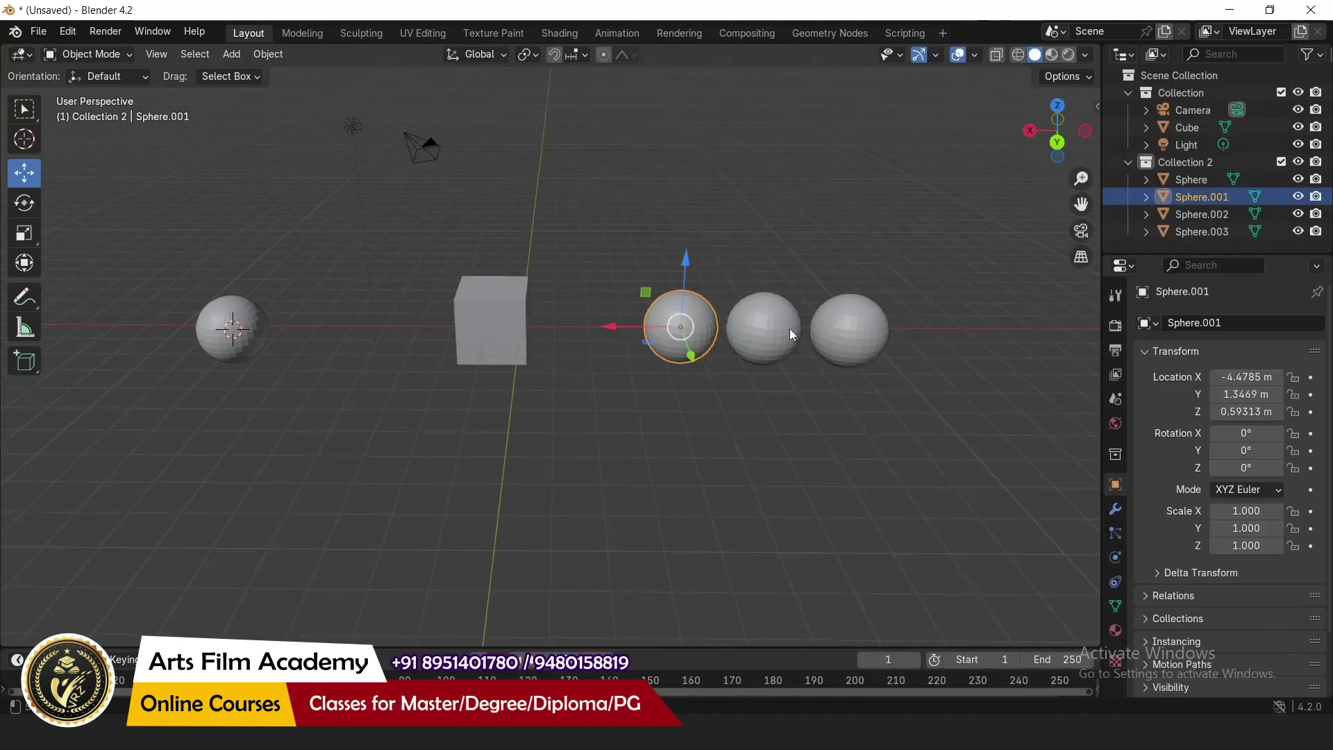
{"action": "scroll", "coordinate": [833, 310], "scroll_direction": "up", "scroll_amount": 1}
{"action": "scroll", "coordinate": [774, 317], "scroll_direction": "up", "scroll_amount": 2}
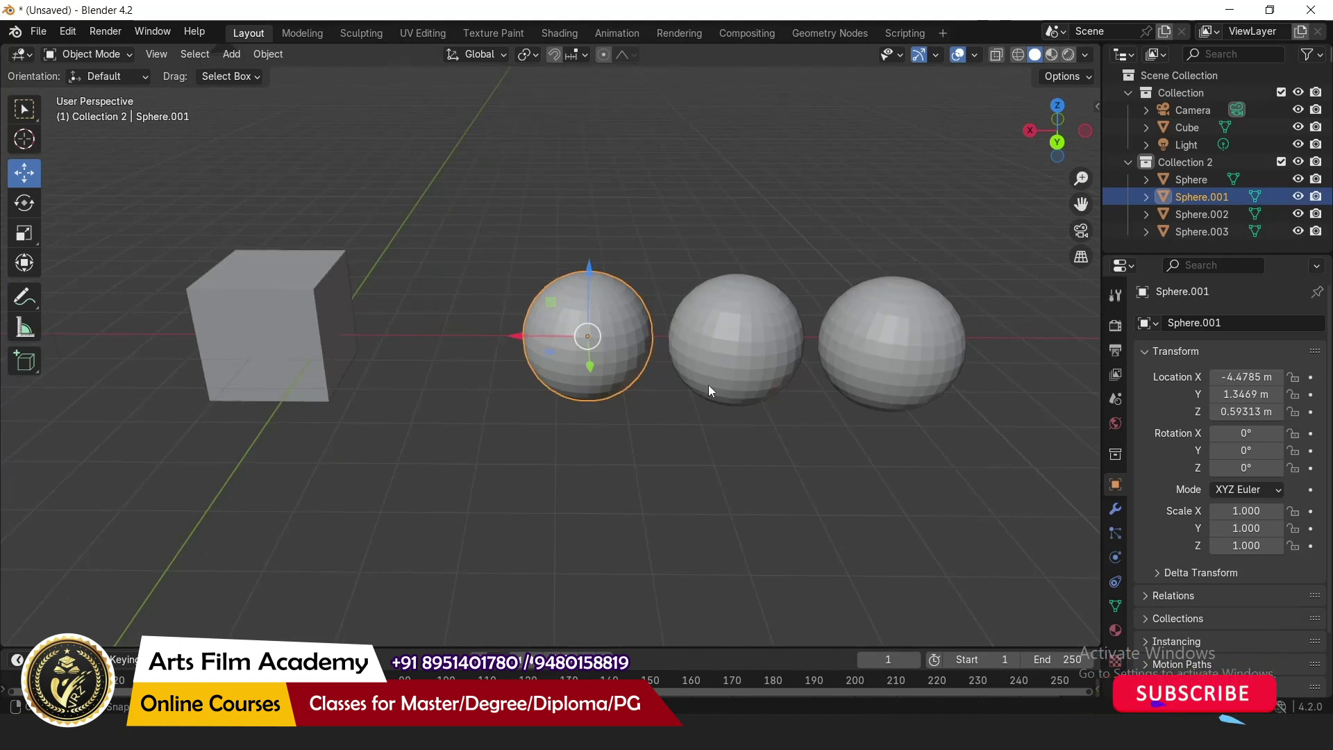
{"action": "middle_click_drag", "start_coordinate": [708, 385], "coordinate": [723, 390]}
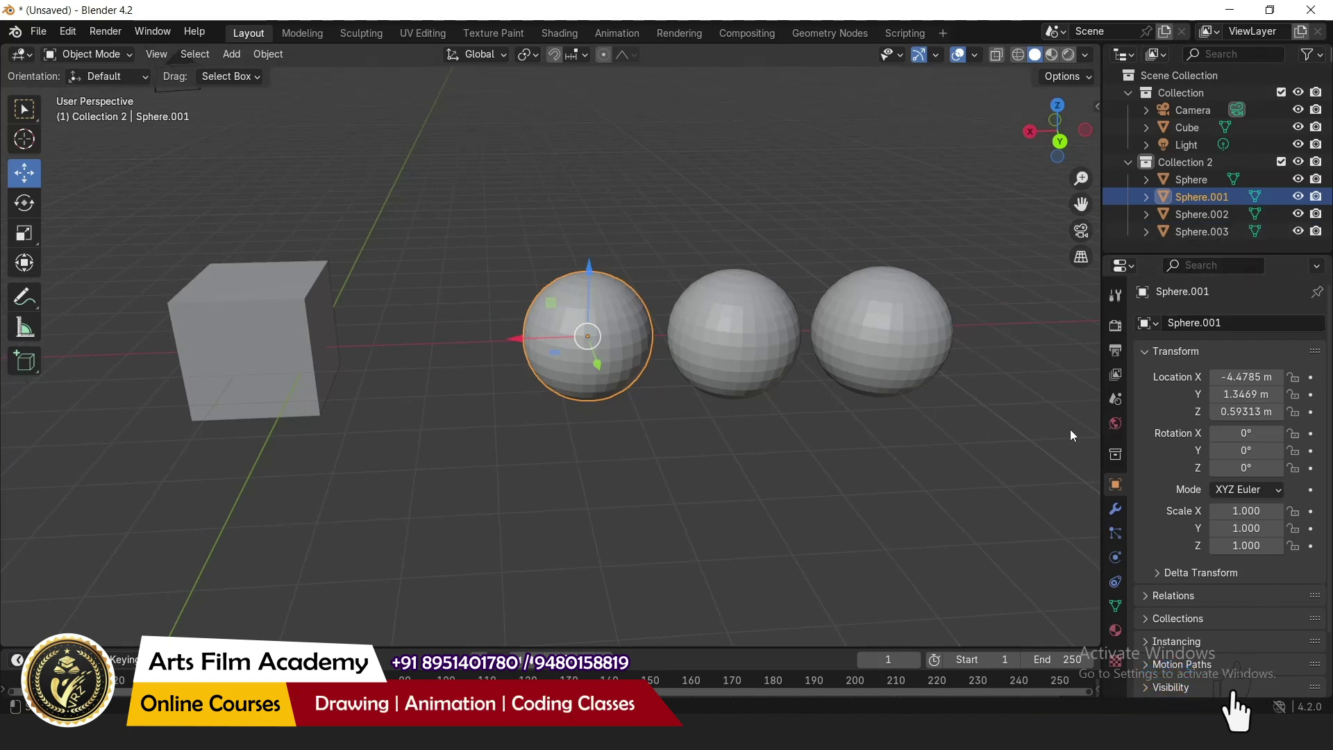
{"action": "left_click", "coordinate": [1115, 296]}
{"action": "left_click", "coordinate": [1115, 325]}
{"action": "left_click", "coordinate": [1116, 350]}
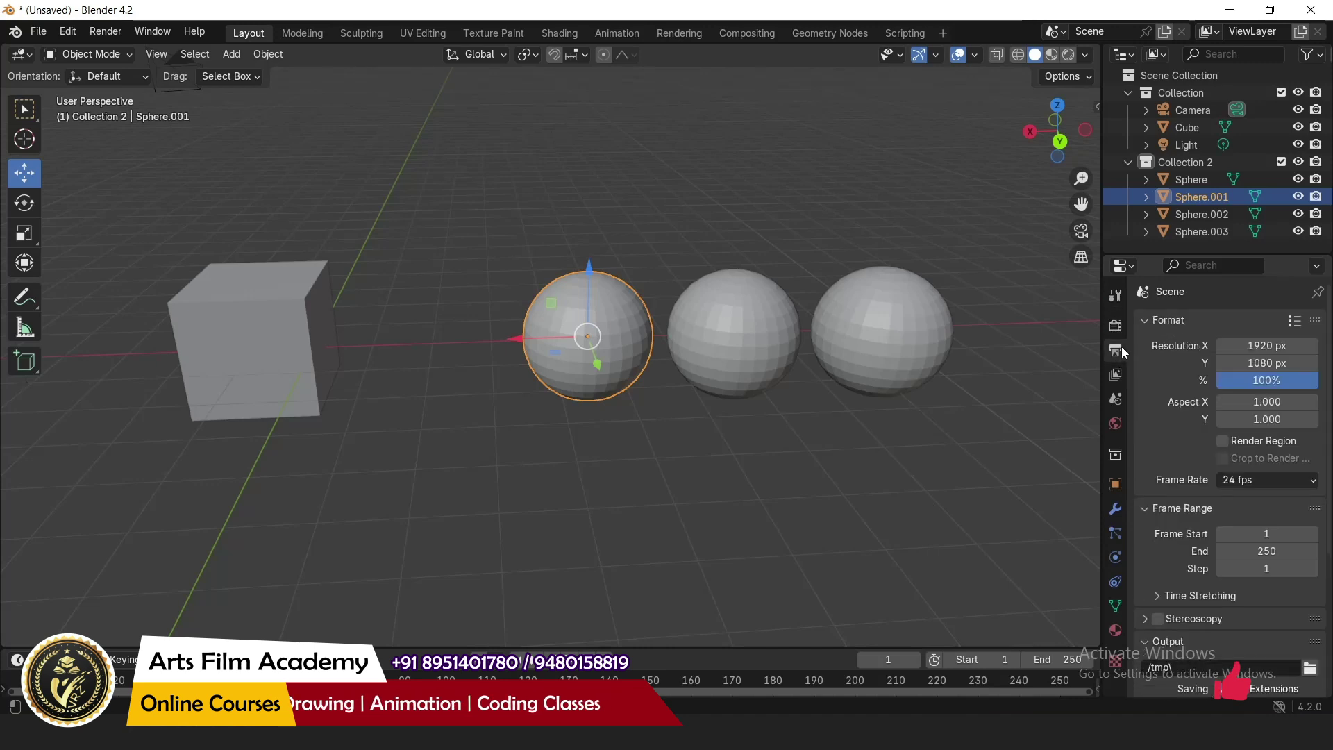
{"action": "left_click", "coordinate": [1116, 486]}
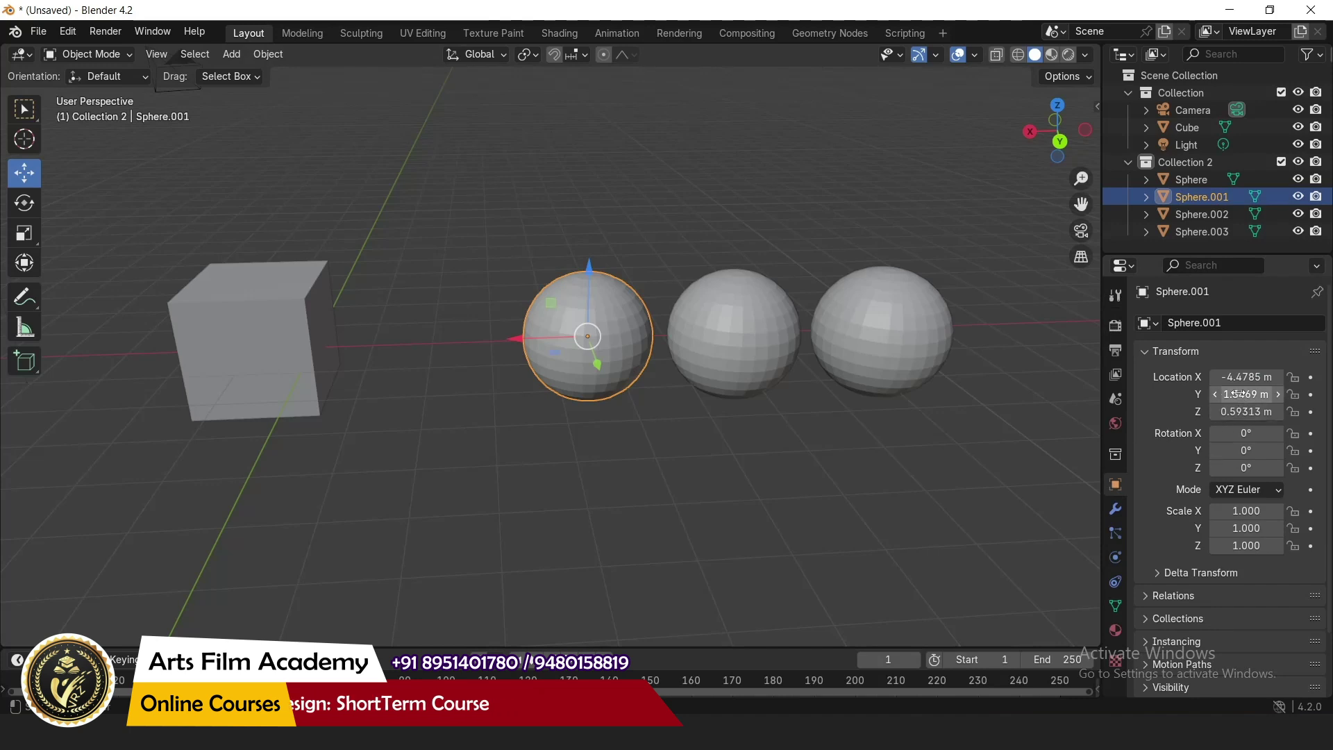
{"action": "mouse_move", "coordinate": [1246, 376]}
{"action": "left_mouse_down"}
{"action": "mouse_move", "coordinate": [1236, 385]}
{"action": "mouse_move", "coordinate": [1252, 401]}
{"action": "left_mouse_up"}
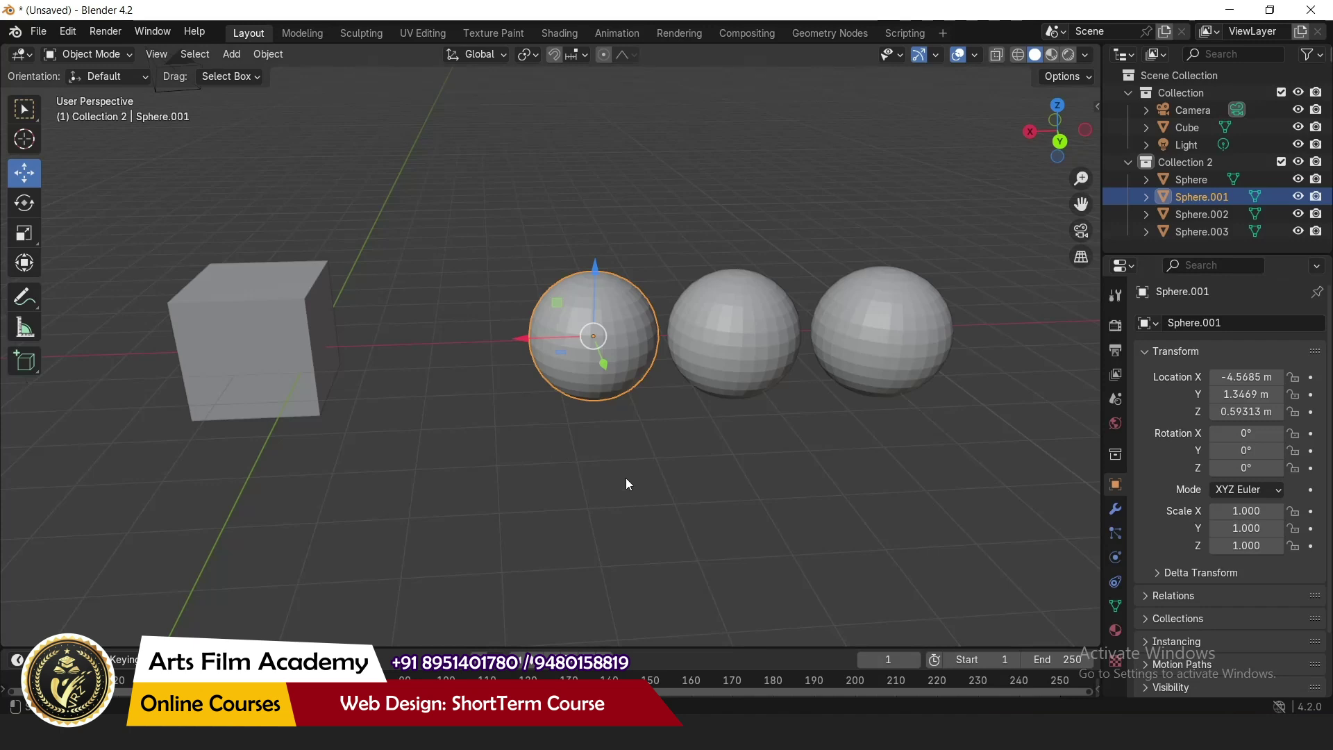
Deselect the sphere, switch to WordPad and highlight Question 58 about locking an object's transformation along a specific axis, followed by its answer
{"action": "left_click", "coordinate": [885, 602]}
{"action": "left_click", "coordinate": [882, 732]}
{"action": "left_click_drag", "start_coordinate": [446, 392], "coordinate": [724, 458]}
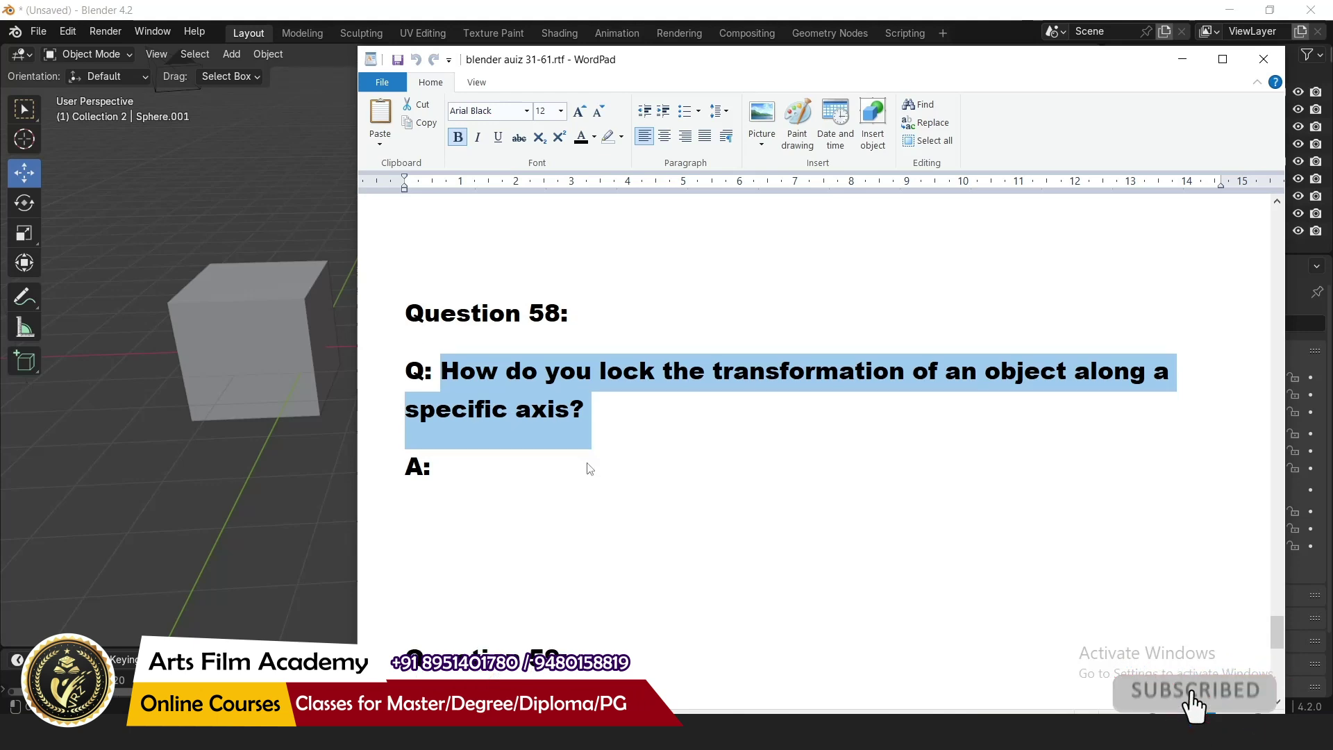
{"action": "scroll", "coordinate": [459, 345], "scroll_direction": "down", "scroll_amount": 3}
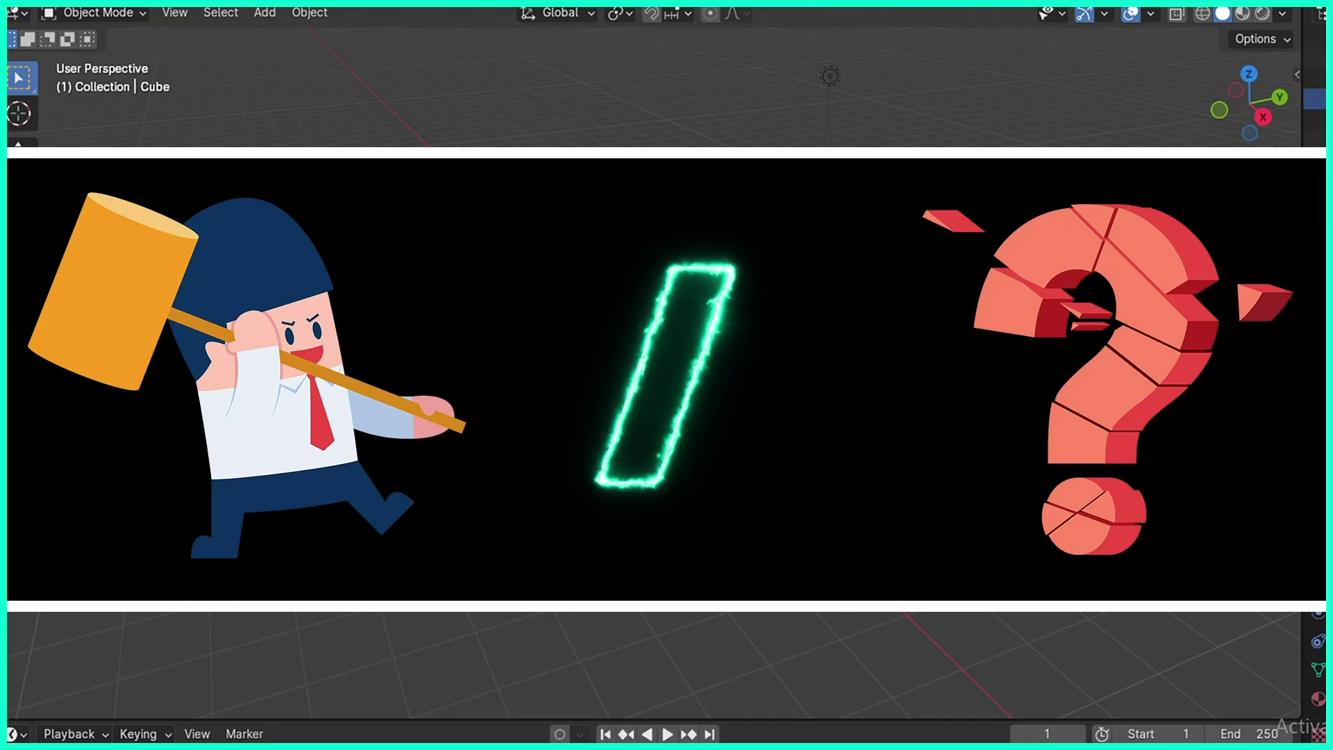
{"action": "left_click_drag", "start_coordinate": [441, 313], "coordinate": [674, 396]}
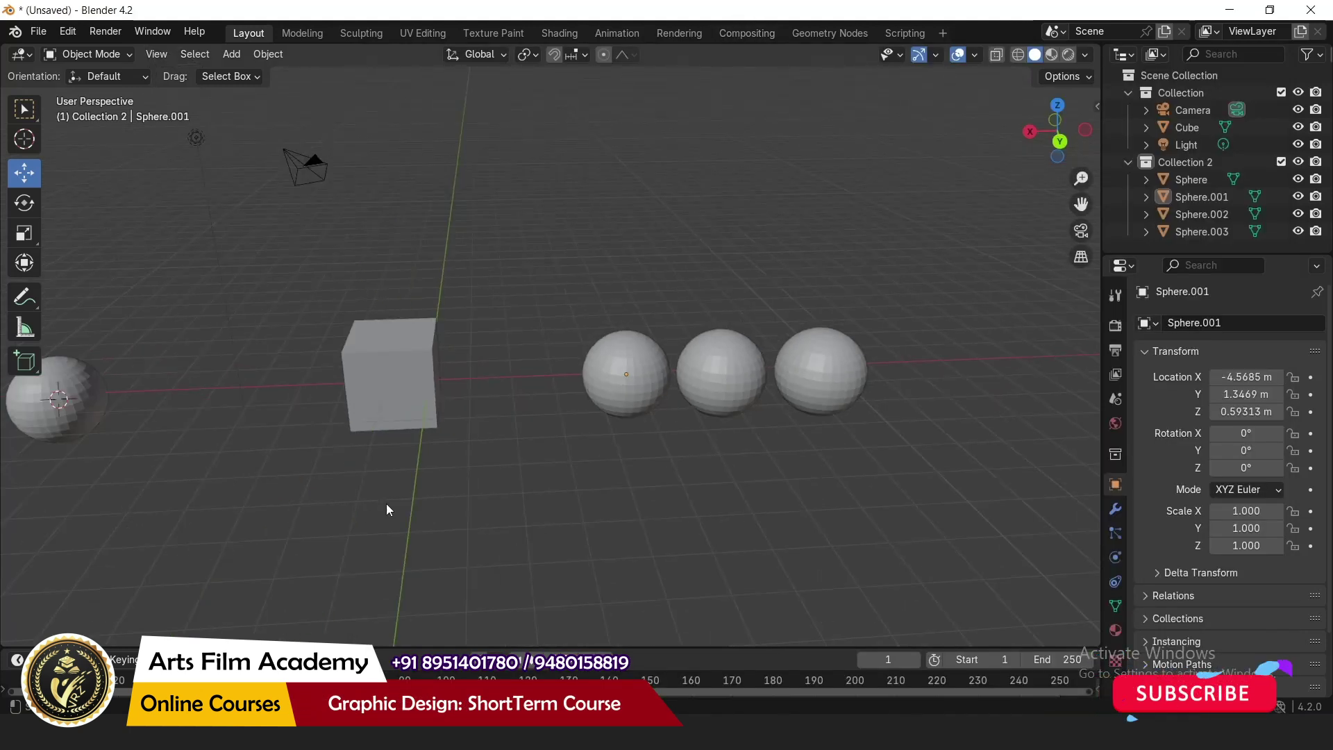
In Blender, try moving the first sphere in the row freely, constrained to the global Z axis and constrained to the global Y axis
{"action": "middle_click_drag", "start_coordinate": [388, 510], "coordinate": [446, 484]}
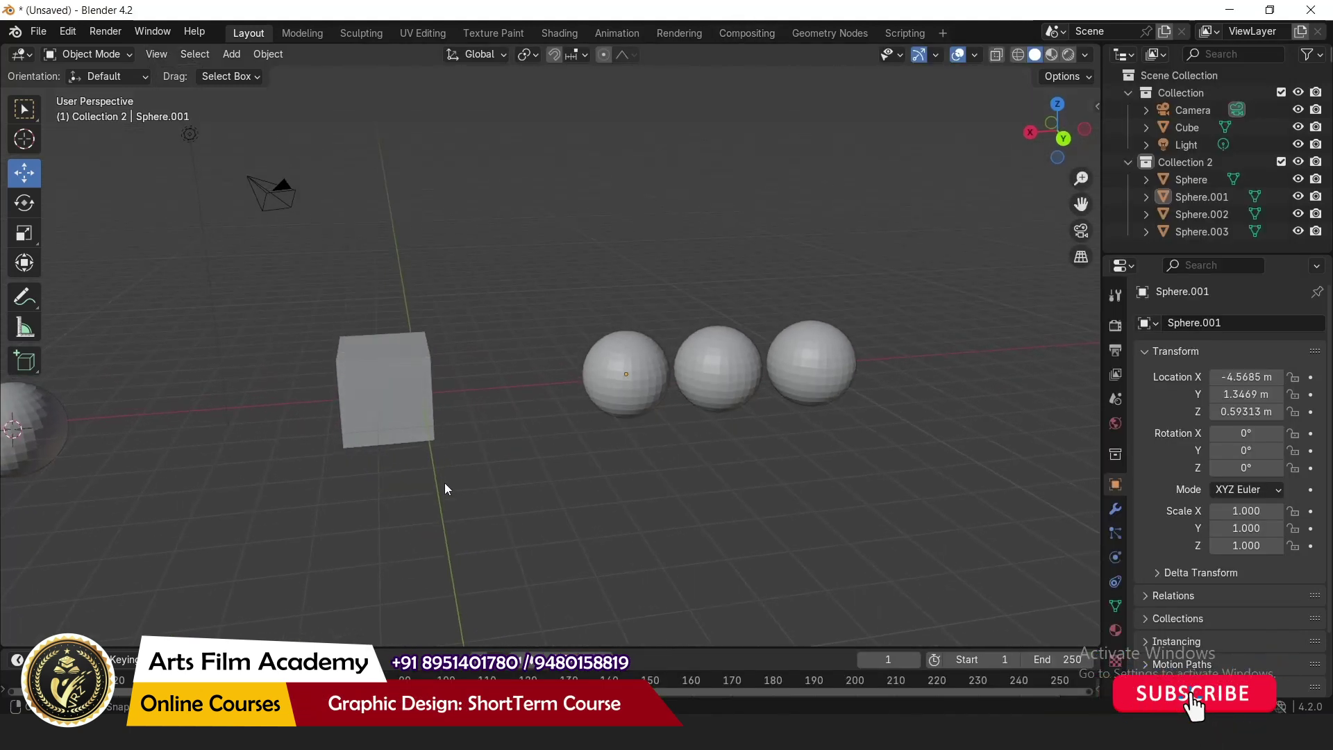
{"action": "left_click", "coordinate": [620, 393]}
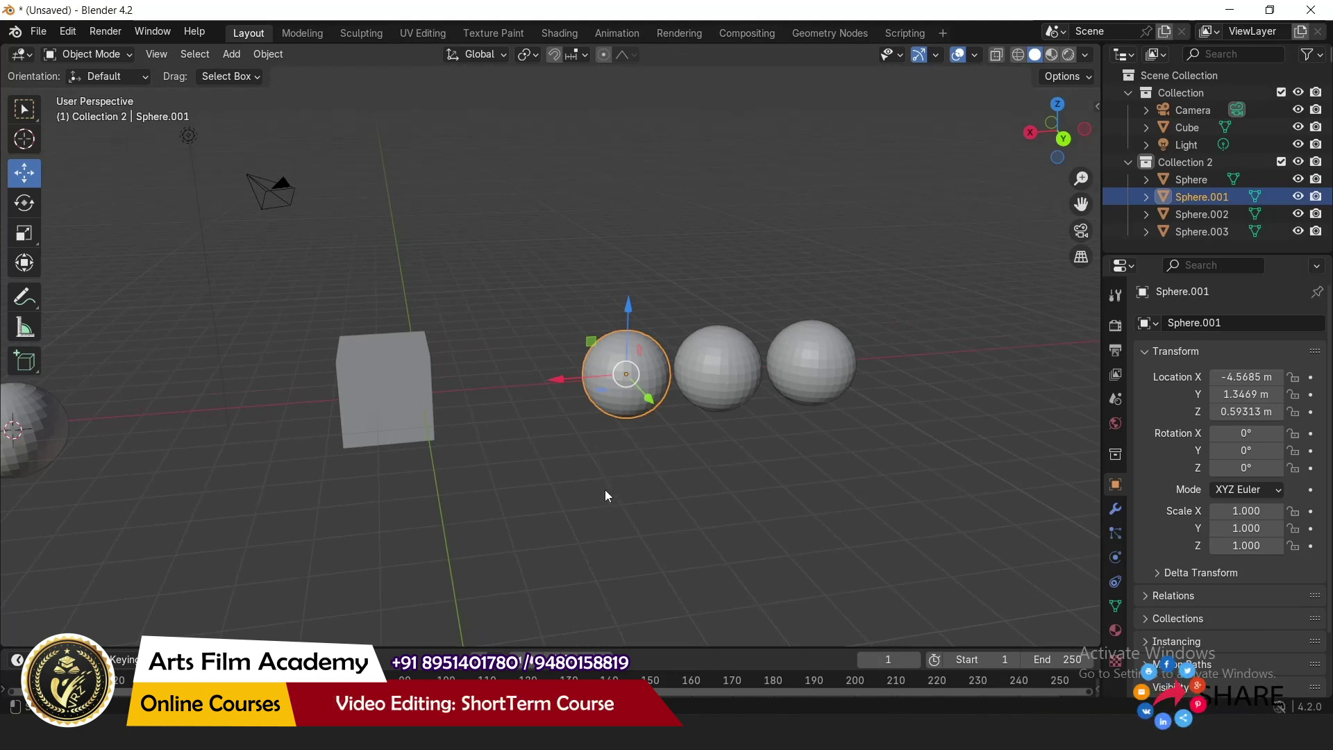
{"action": "key", "text": "g"}
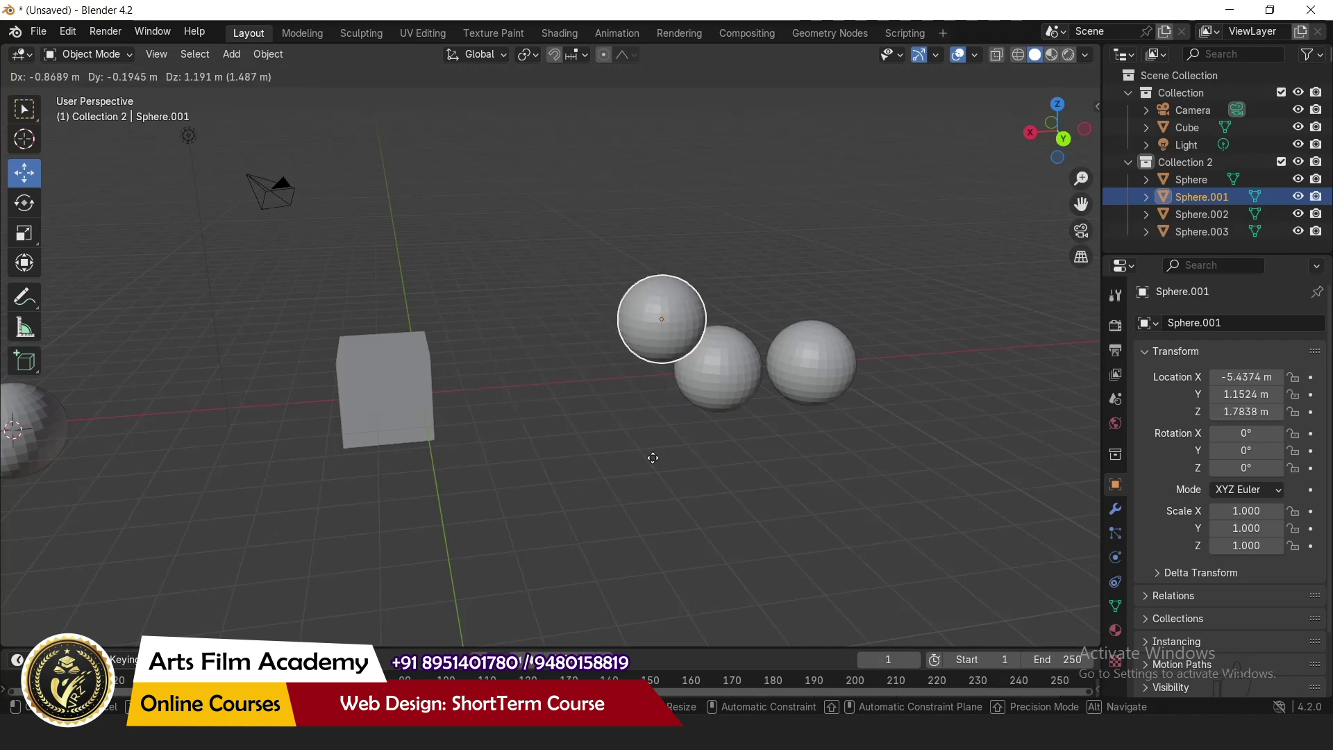
{"action": "key", "text": "z"}
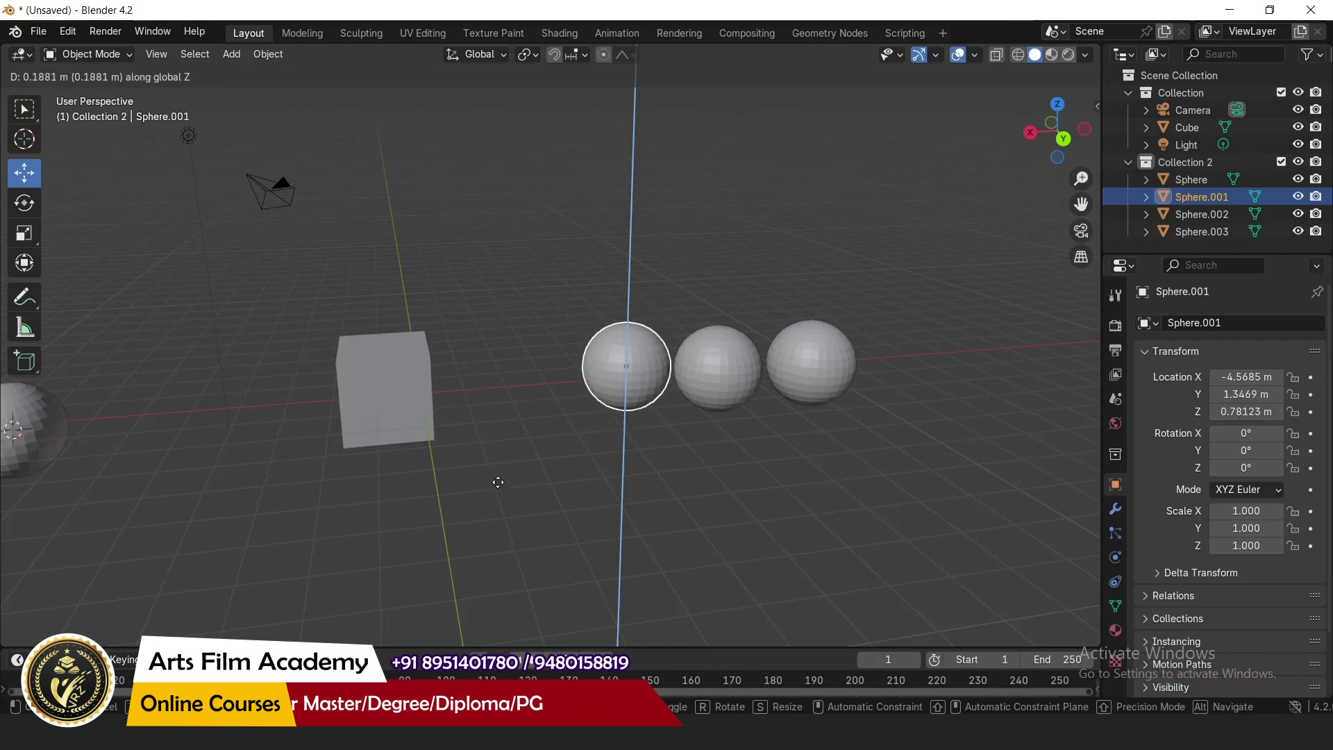
{"action": "key", "text": "y"}
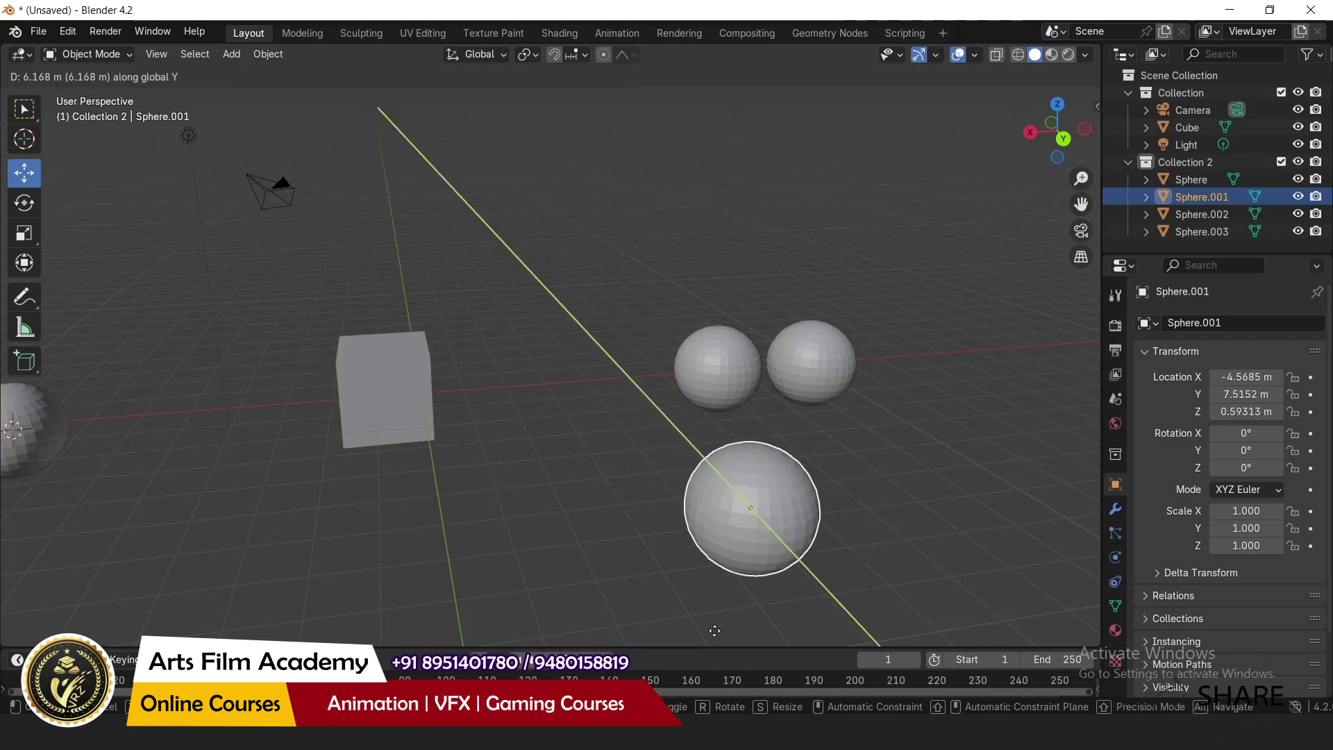
{"action": "left_click", "coordinate": [559, 536]}
In WordPad, highlight Question 59 about turning on the wireframe display of the object, followed by its answer
{"action": "key", "text": "alt+Tab"}
{"action": "left_click_drag", "start_coordinate": [443, 429], "coordinate": [1159, 427]}
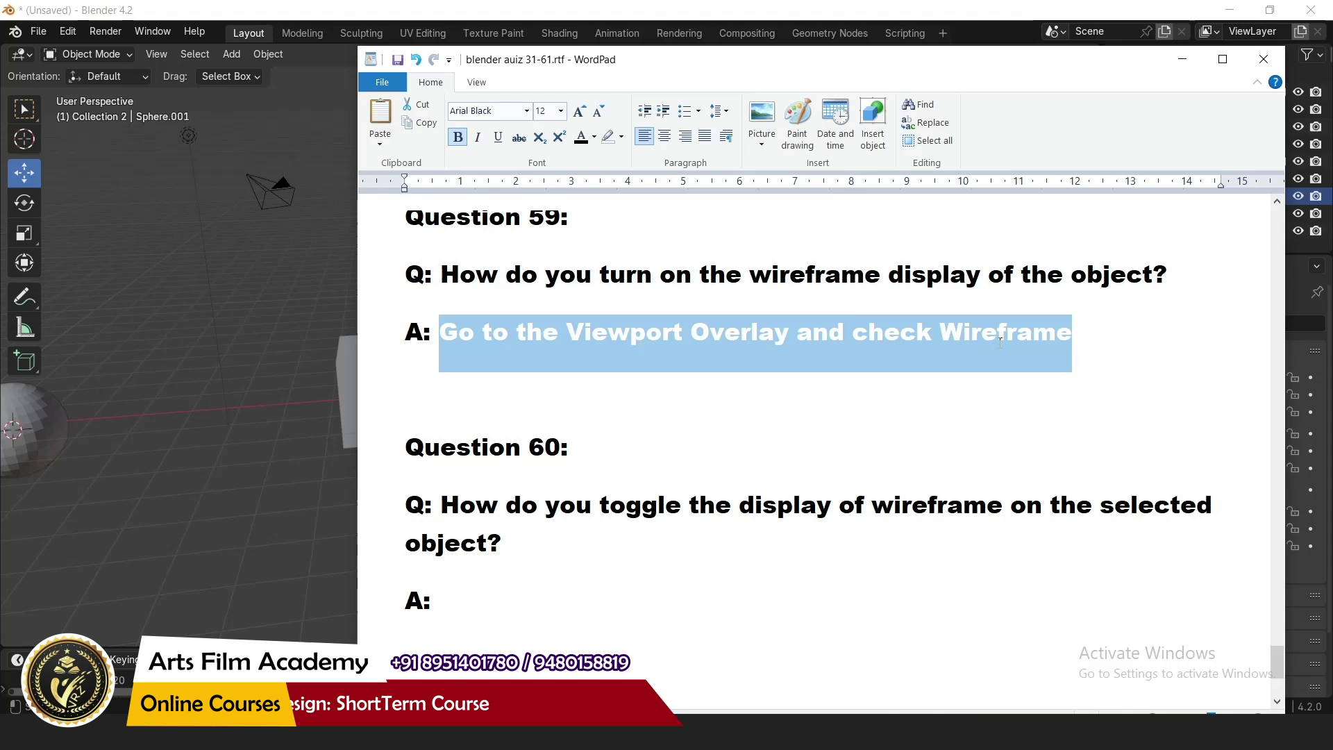
{"action": "left_click_drag", "start_coordinate": [1001, 341], "coordinate": [1100, 343]}
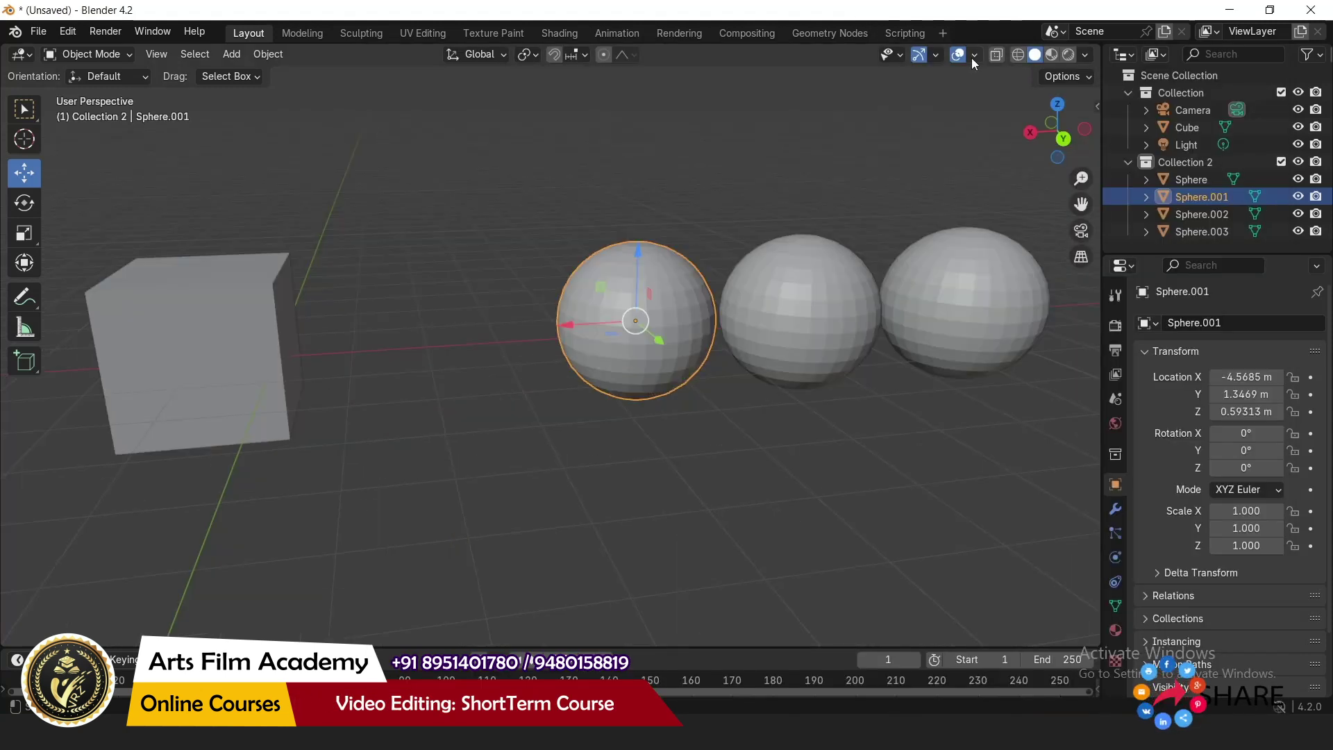
Try the Wireframe viewport overlay in Blender and inspect it on the cube and the spheres, selecting the cube and the nearest sphere
{"action": "left_click", "coordinate": [974, 55]}
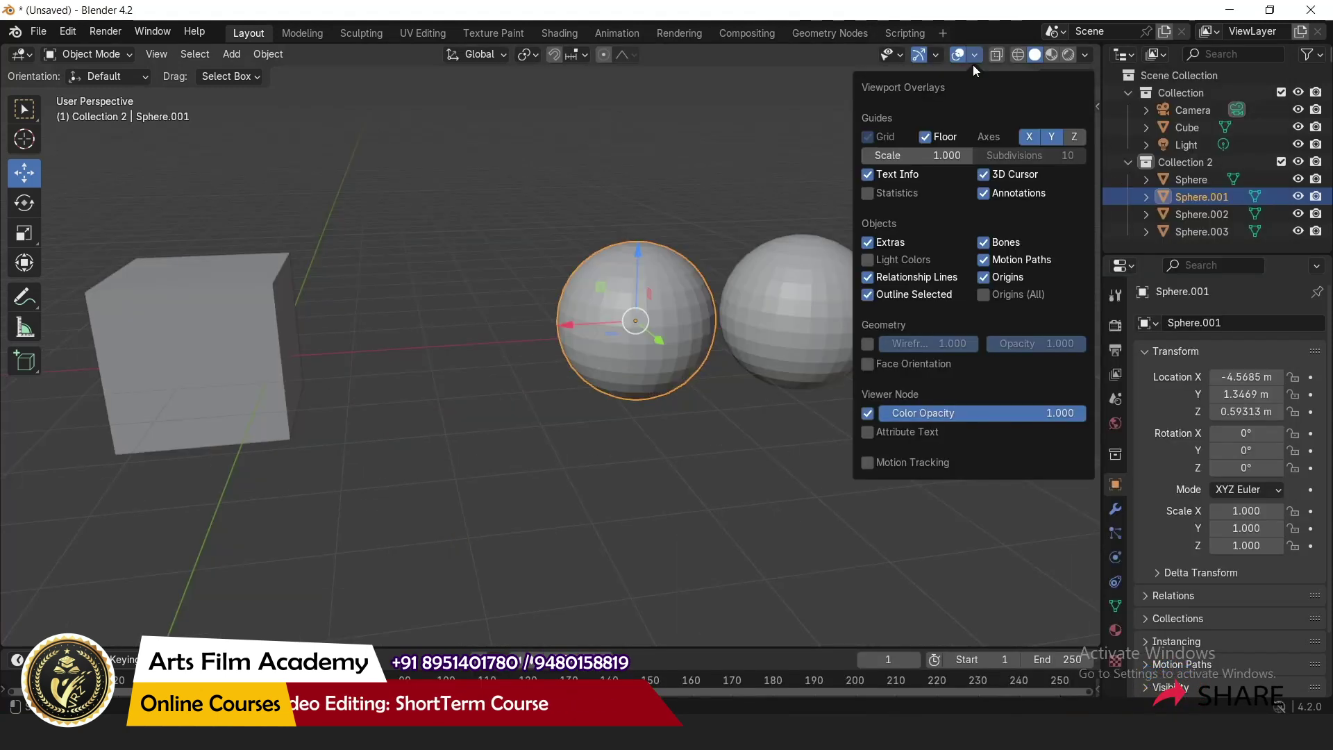
{"action": "left_click", "coordinate": [866, 345]}
{"action": "left_click", "coordinate": [626, 473]}
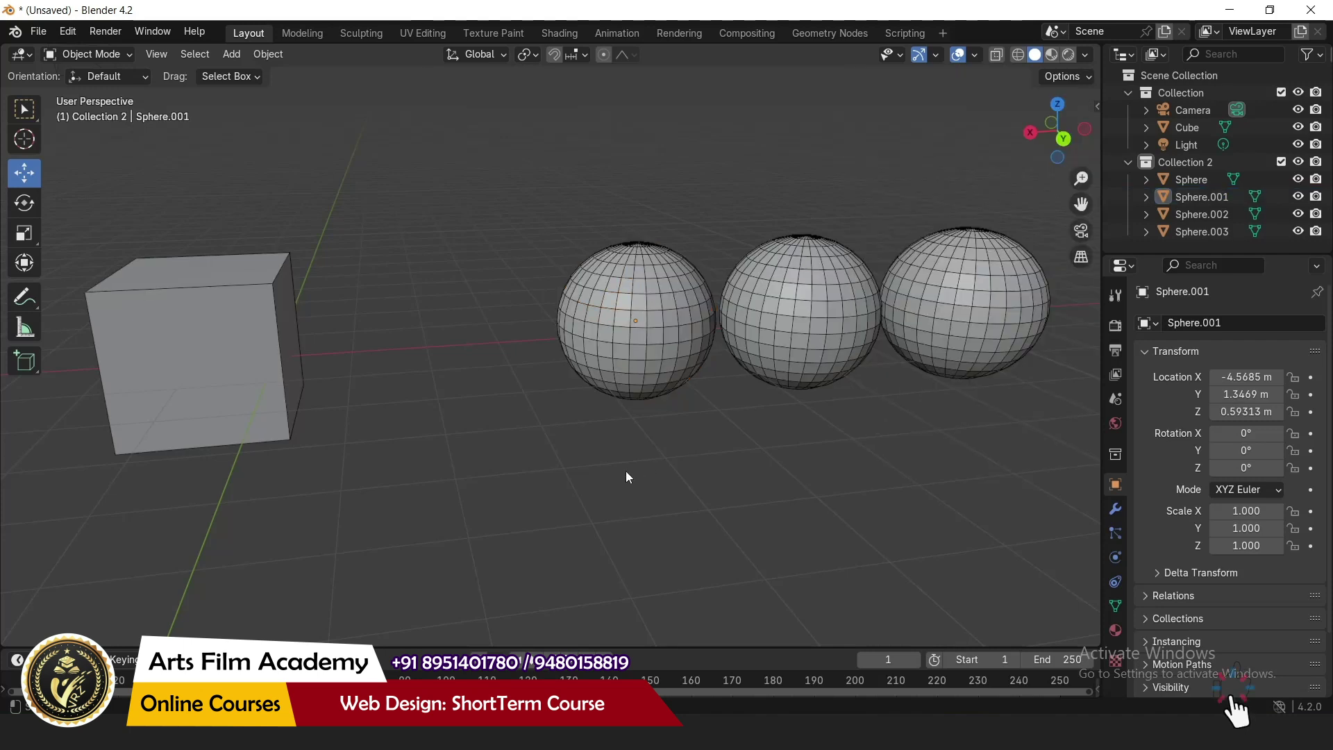
{"action": "middle_click_drag", "start_coordinate": [626, 471], "coordinate": [490, 481]}
{"action": "left_click", "coordinate": [360, 389]}
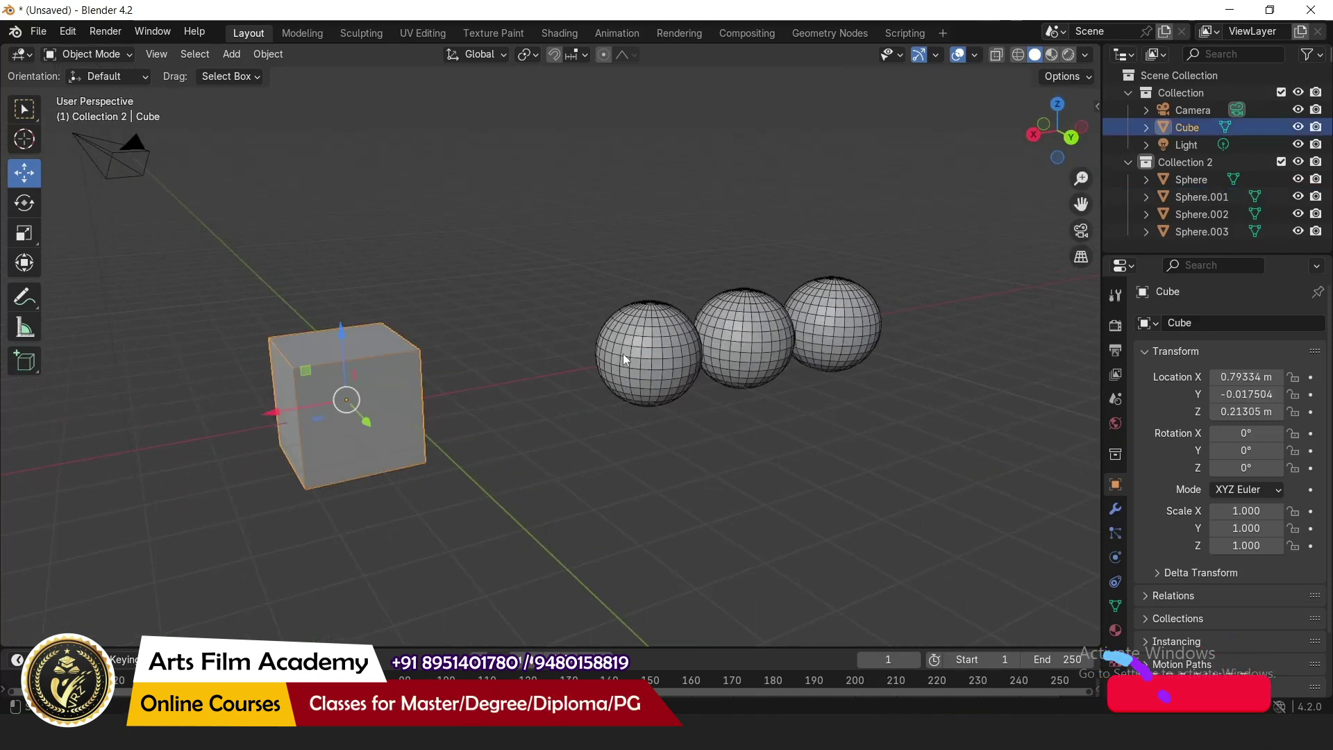
{"action": "scroll", "coordinate": [685, 352], "scroll_direction": "up", "scroll_amount": 3}
{"action": "left_click", "coordinate": [652, 362]}
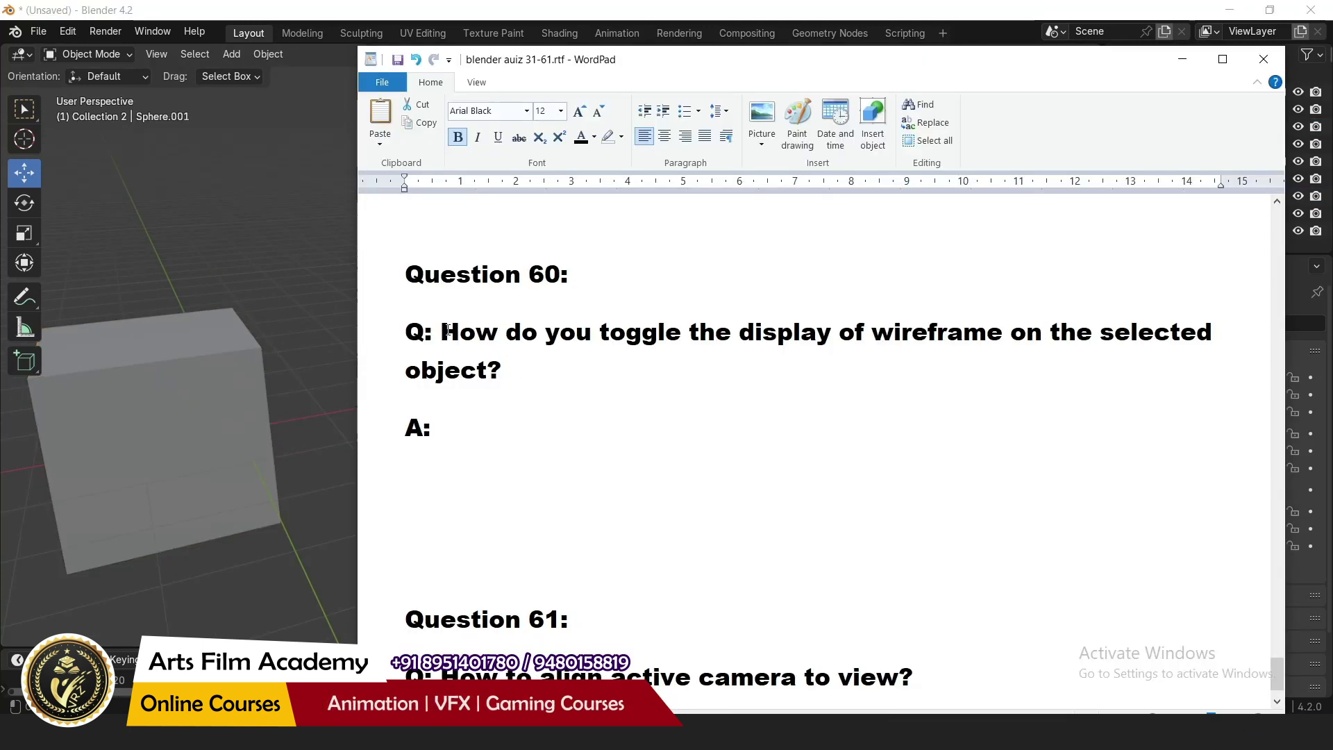
In WordPad, highlight Question 60 and enter its answer: check or uncheck Wireframe under Viewport Display in the Object Properties tab
{"action": "left_click_drag", "start_coordinate": [444, 331], "coordinate": [855, 364]}
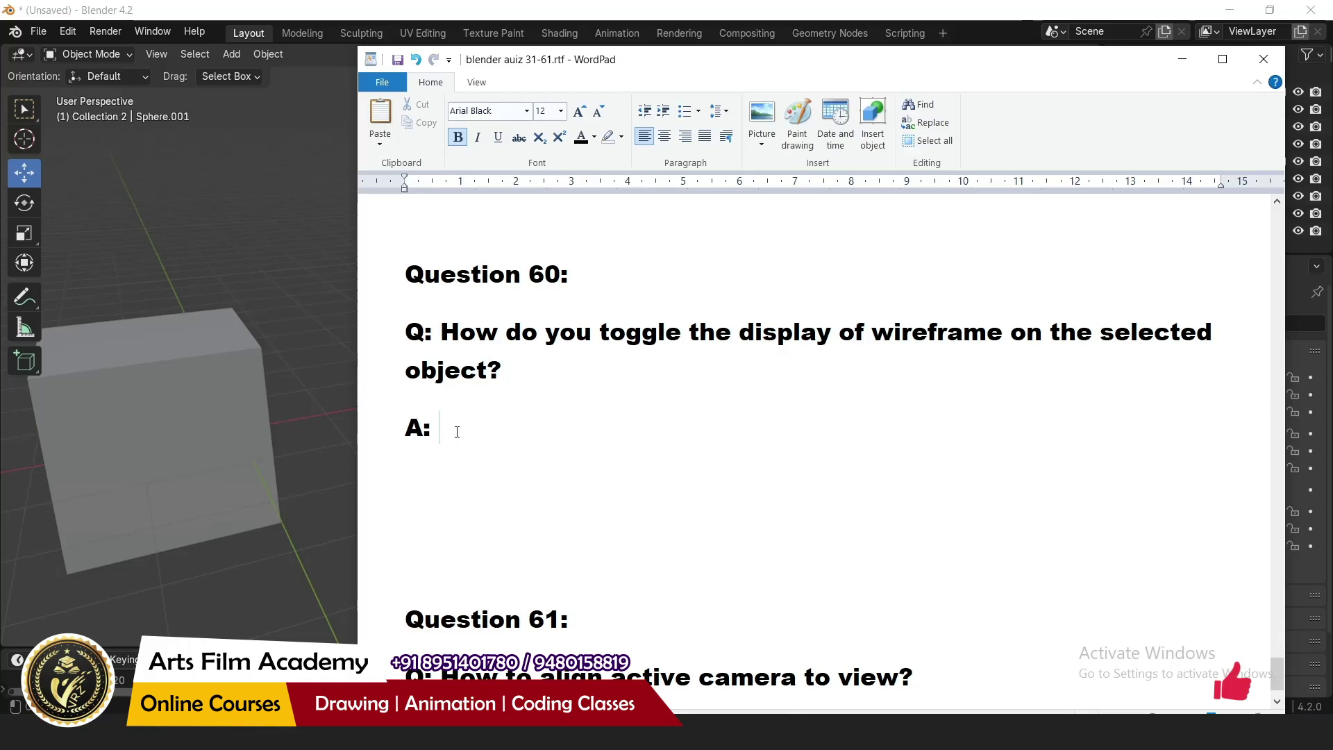
{"action": "type", "text": "To toggle the display of wireframe on the selected object, go to the Object"}
{"action": "left_click_drag", "start_coordinate": [568, 452], "coordinate": [964, 537]}
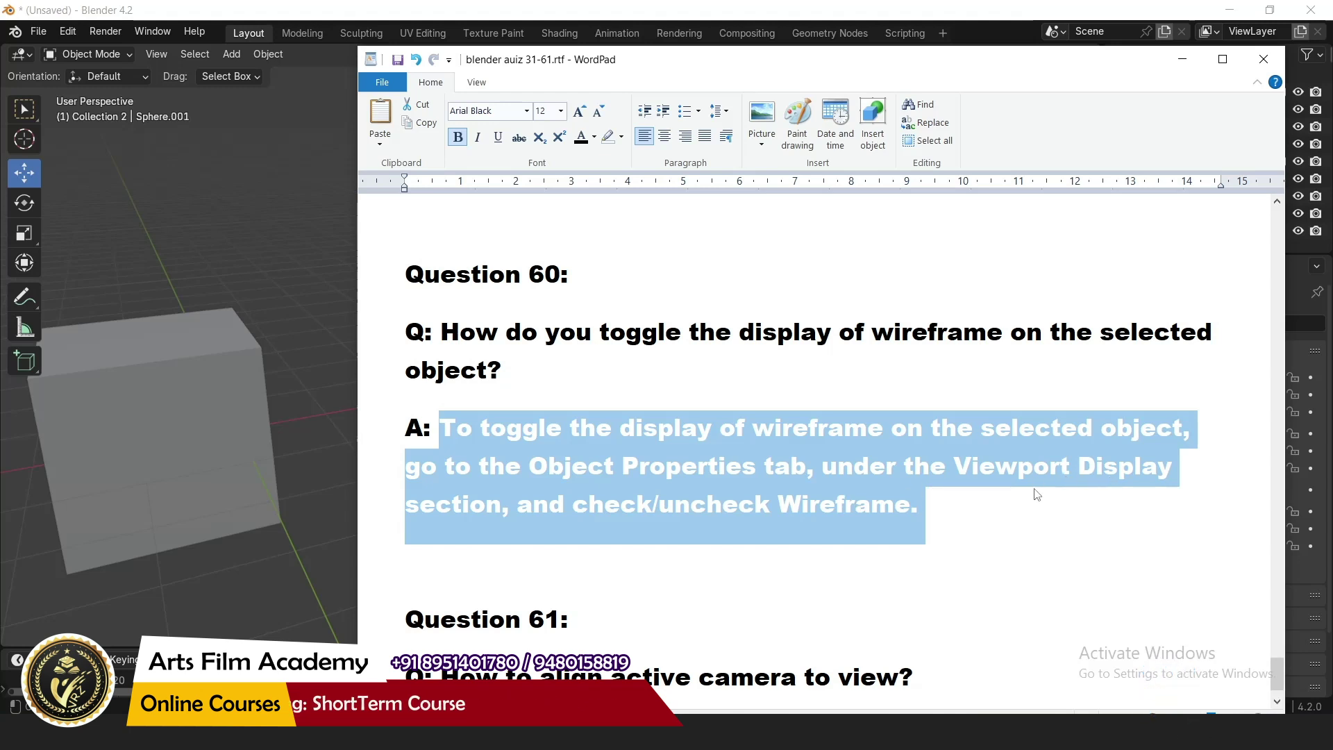
In Blender, turn the Wireframe viewport overlay on, select the nearest sphere to inspect it, and turn the overlay off again
{"action": "left_click", "coordinate": [915, 6]}
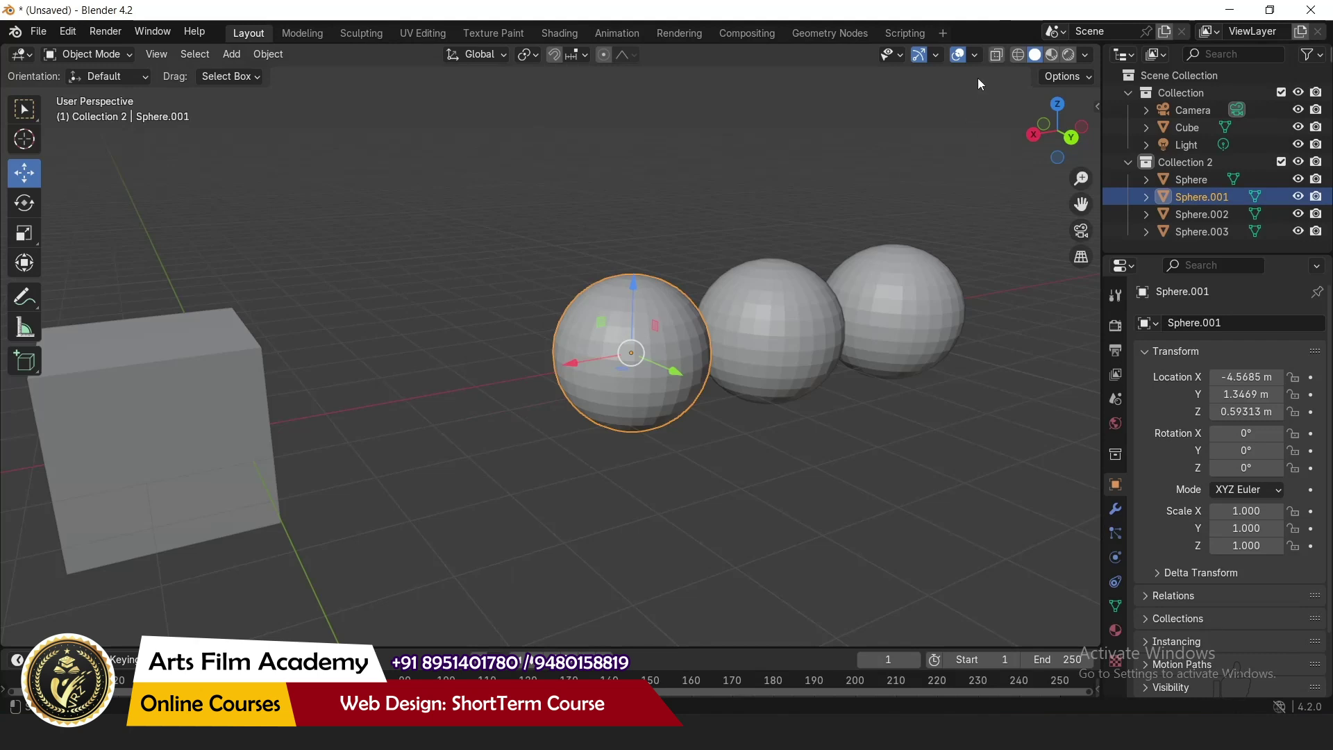
{"action": "left_click", "coordinate": [976, 56]}
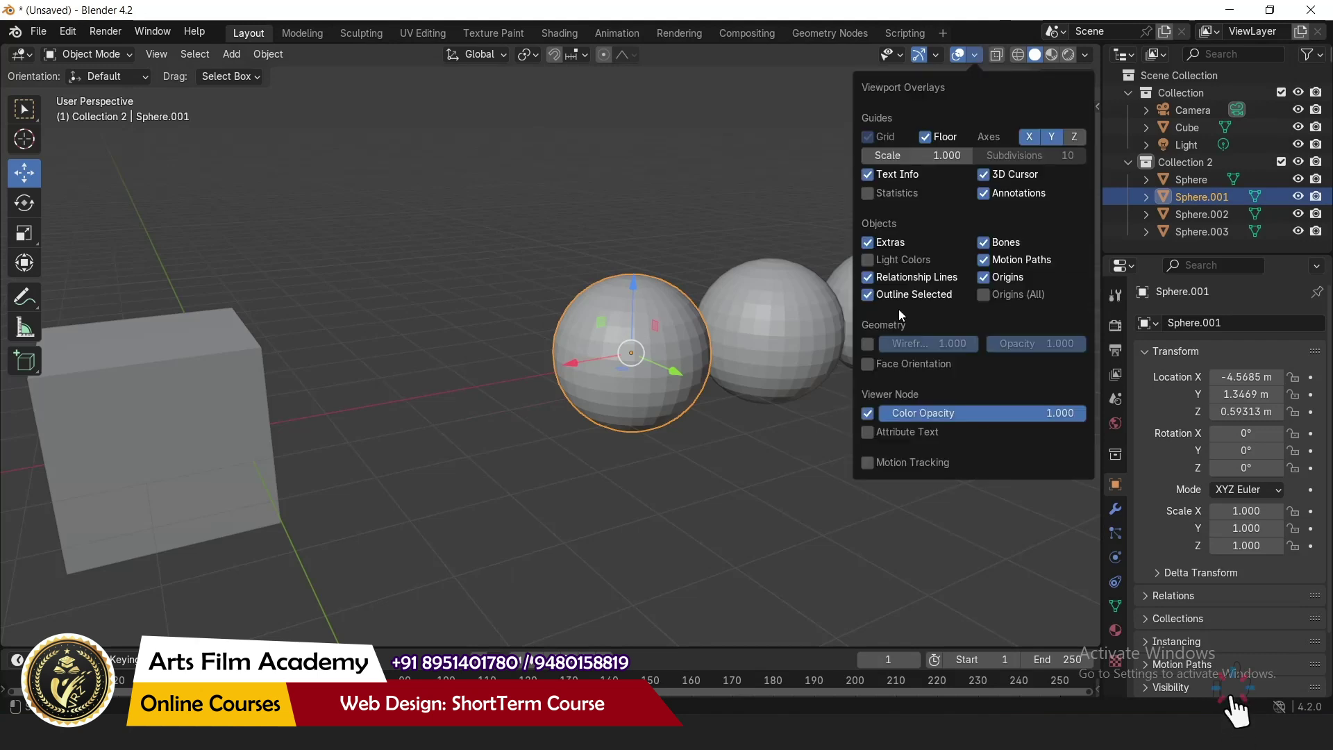
{"action": "left_click", "coordinate": [866, 345]}
{"action": "left_click", "coordinate": [722, 498]}
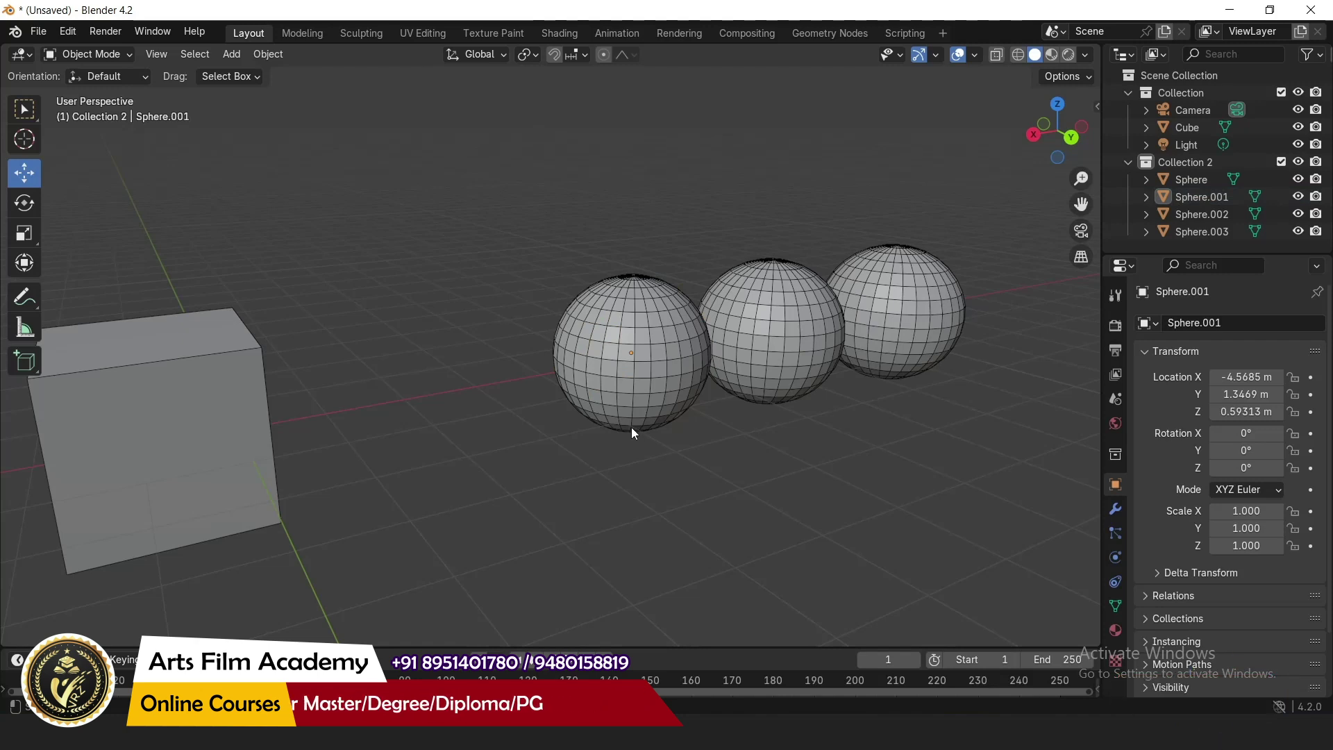
{"action": "left_click", "coordinate": [640, 397]}
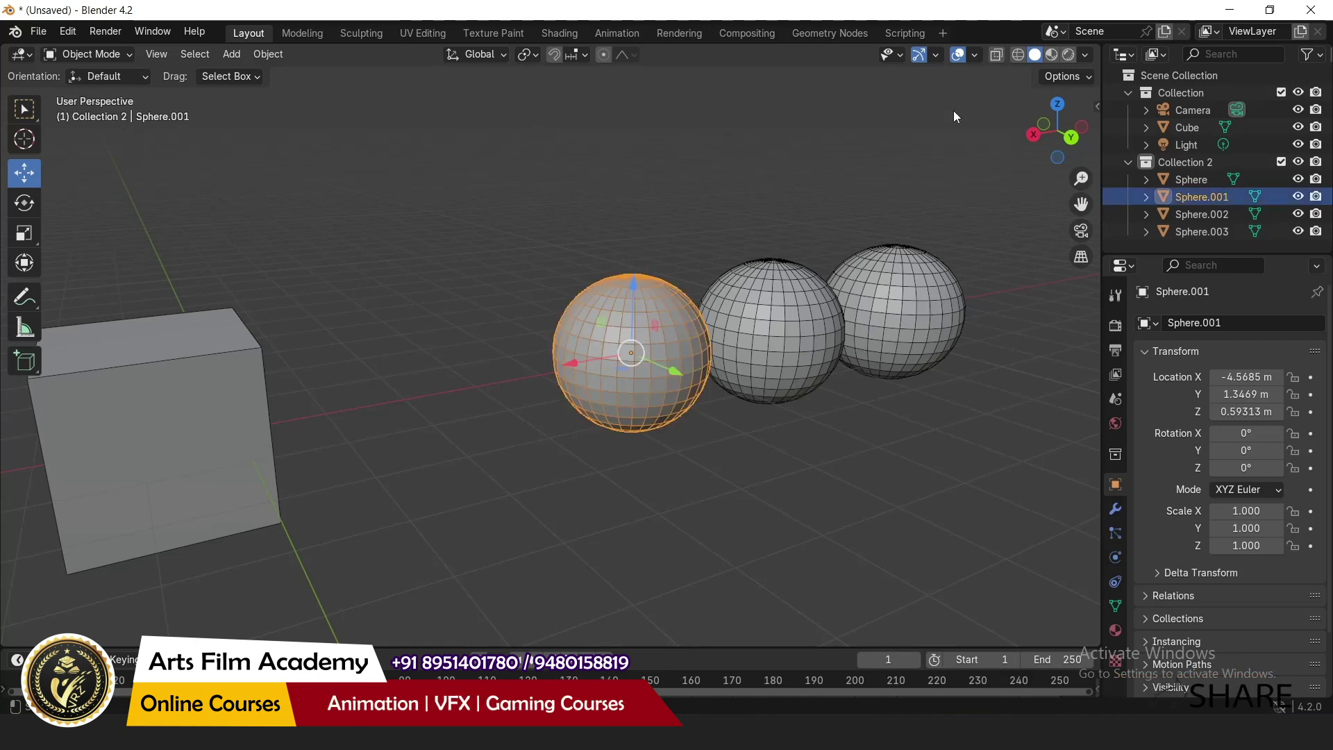
{"action": "left_click", "coordinate": [975, 56]}
{"action": "left_click", "coordinate": [865, 343]}
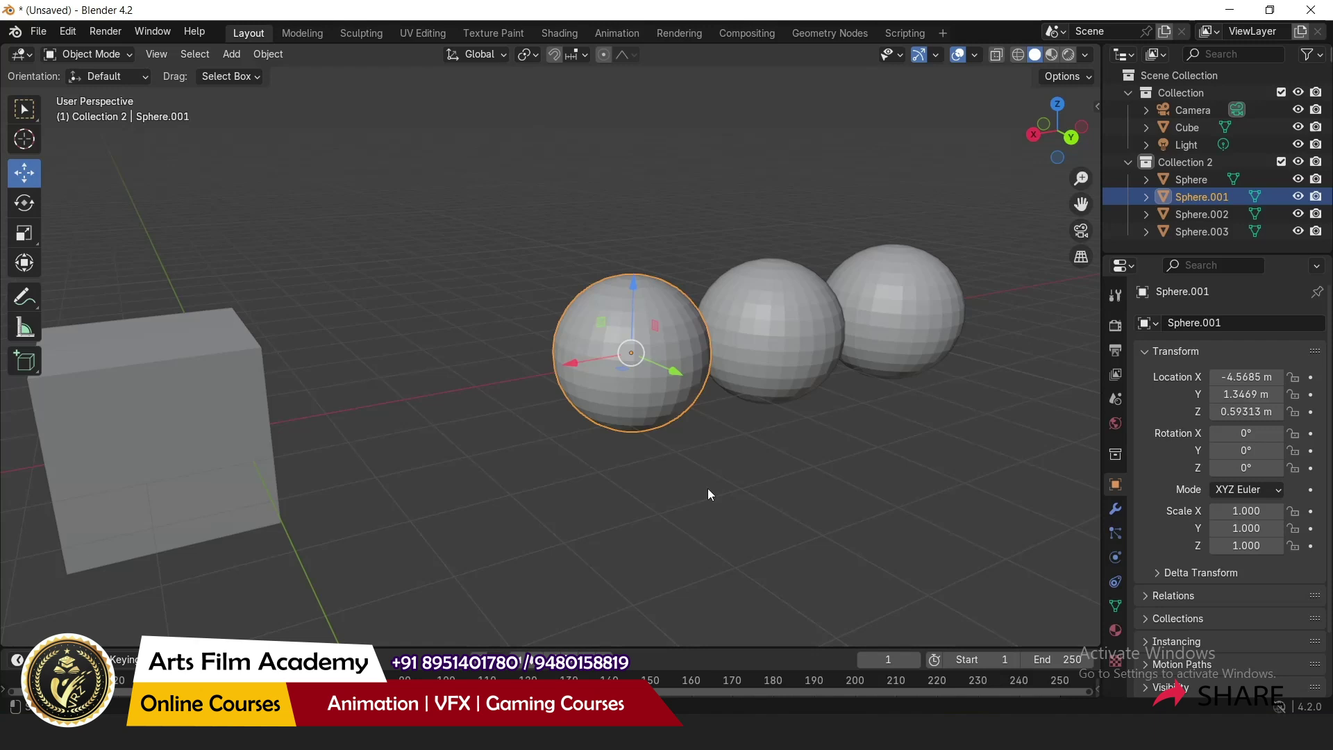
Move the nearest sphere in the row along the X axis towards the cube, to about X -3.75 m
{"action": "left_click", "coordinate": [707, 489]}
{"action": "left_click", "coordinate": [632, 384]}
{"action": "left_click_drag", "start_coordinate": [594, 357], "coordinate": [539, 364]}
{"action": "left_click", "coordinate": [518, 493]}
Enable Wireframe in the Viewport Display object properties of the sphere nearest the cube and inspect it both deselected and selected
{"action": "left_click", "coordinate": [585, 398]}
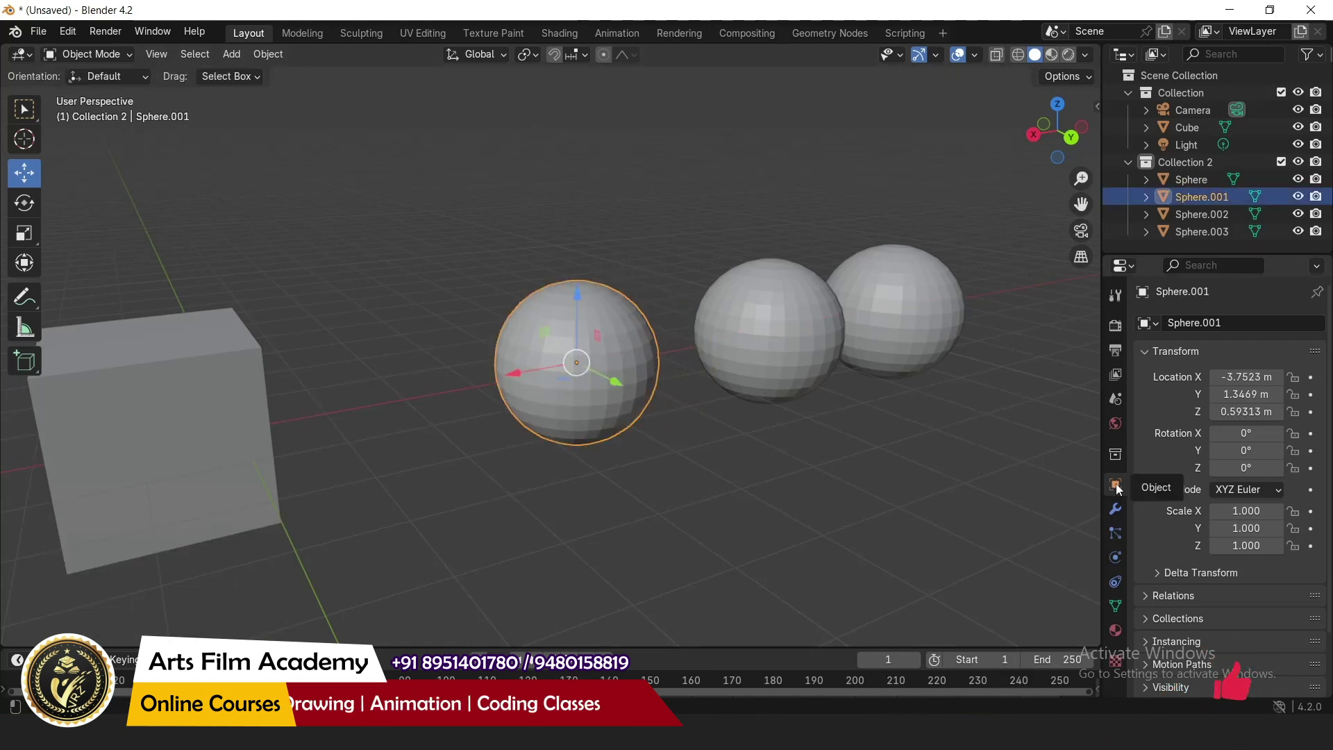
{"action": "scroll", "coordinate": [1169, 453], "scroll_direction": "down", "scroll_amount": 3}
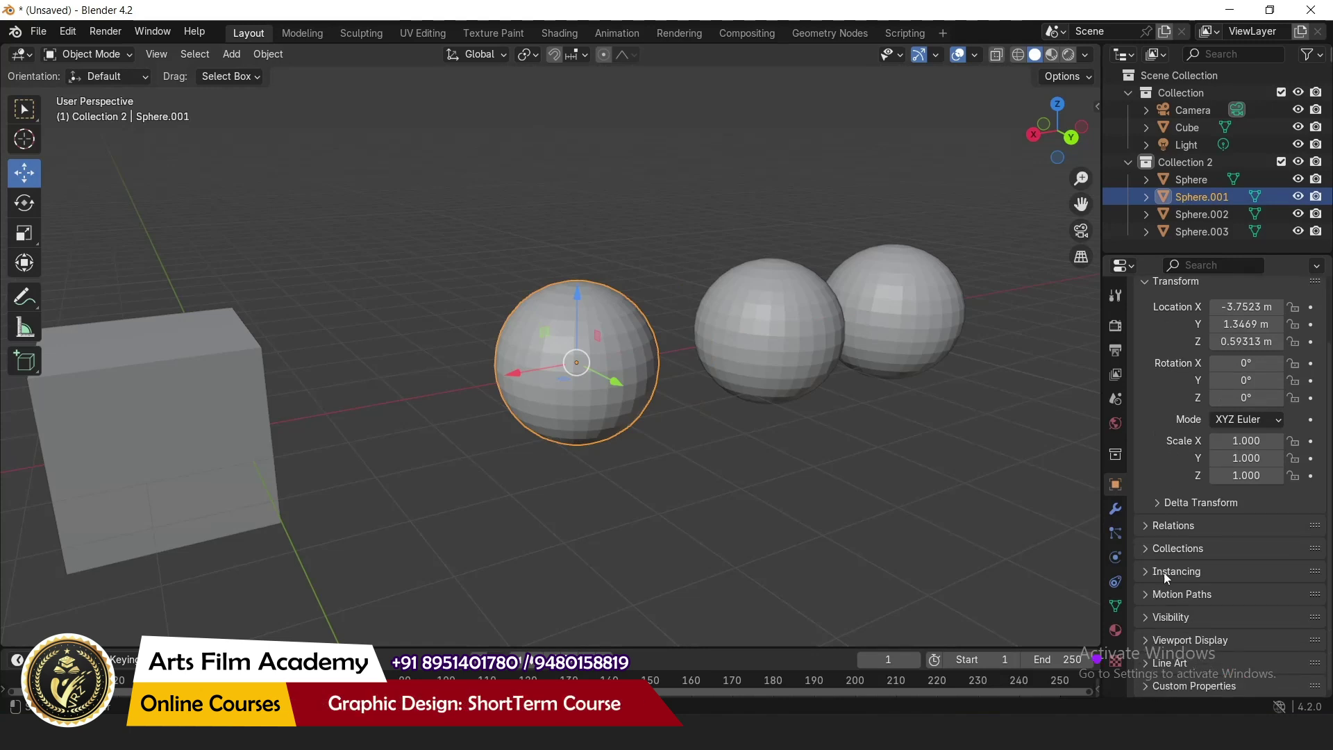
{"action": "left_click", "coordinate": [1162, 641]}
{"action": "scroll", "coordinate": [1189, 477], "scroll_direction": "down", "scroll_amount": 8}
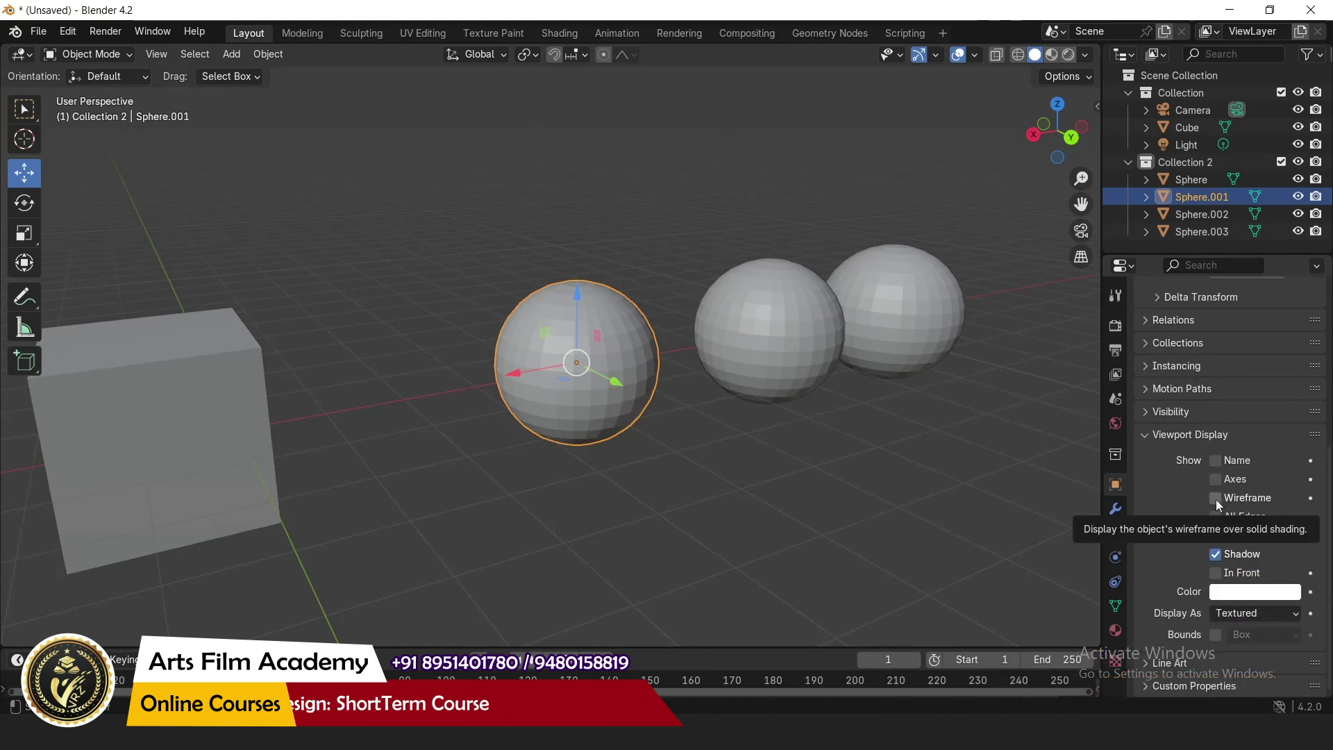
{"action": "left_click", "coordinate": [1216, 498]}
{"action": "left_click", "coordinate": [554, 502]}
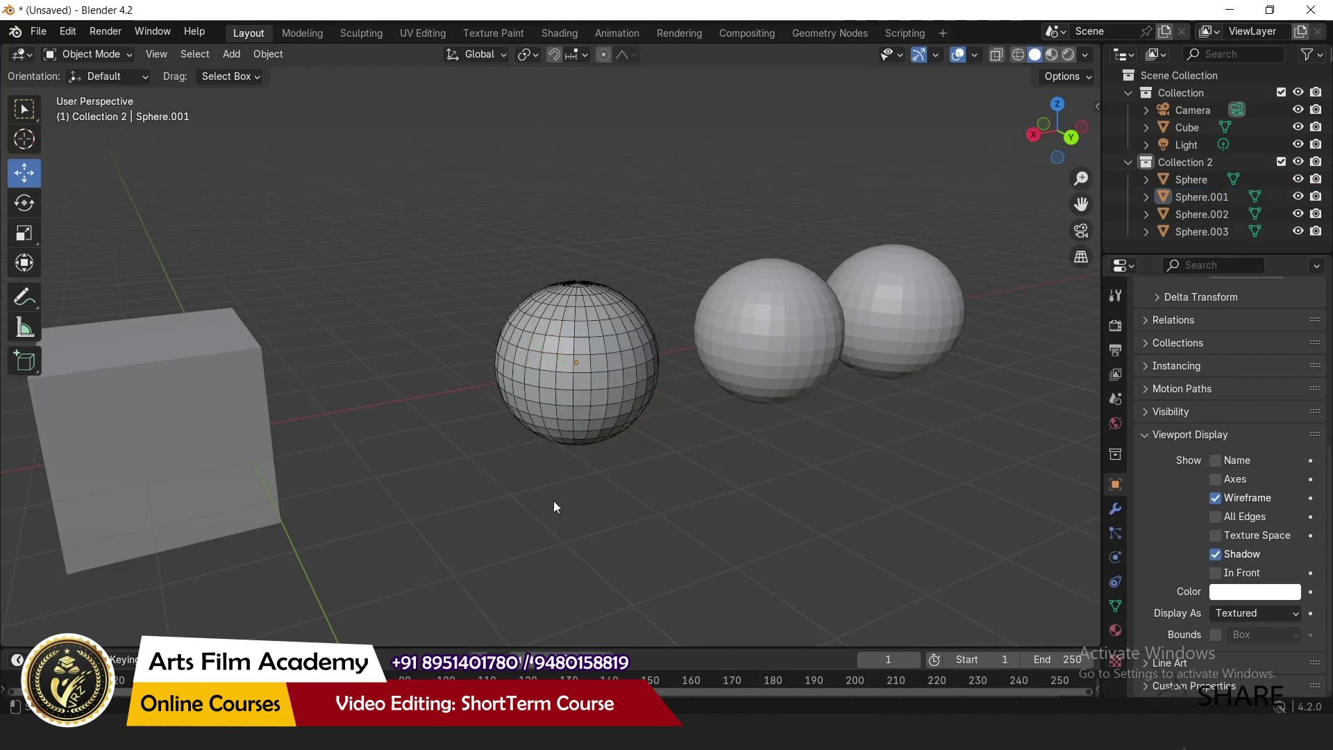
{"action": "left_click", "coordinate": [578, 349]}
{"action": "left_click", "coordinate": [533, 447]}
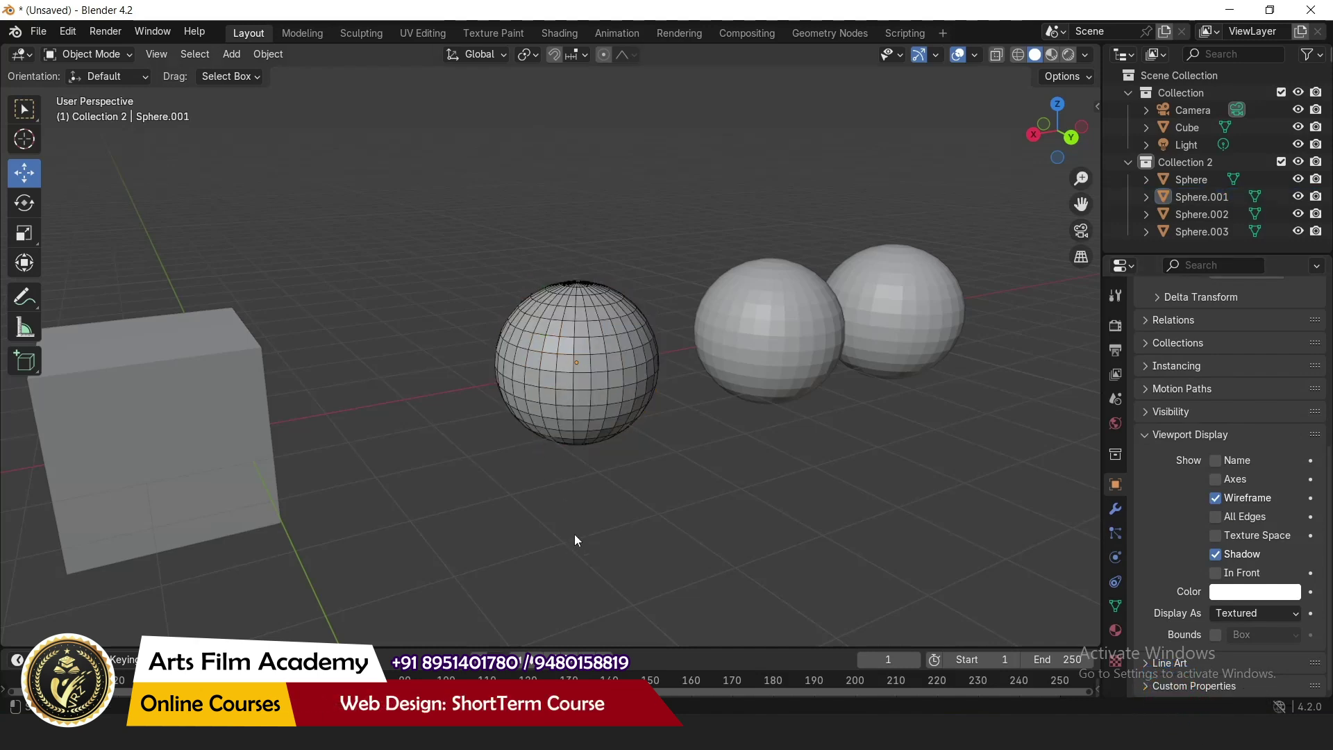
In WordPad, highlight Question 61 about aligning the active camera to view, followed by its answer
{"action": "key", "text": "alt+Tab"}
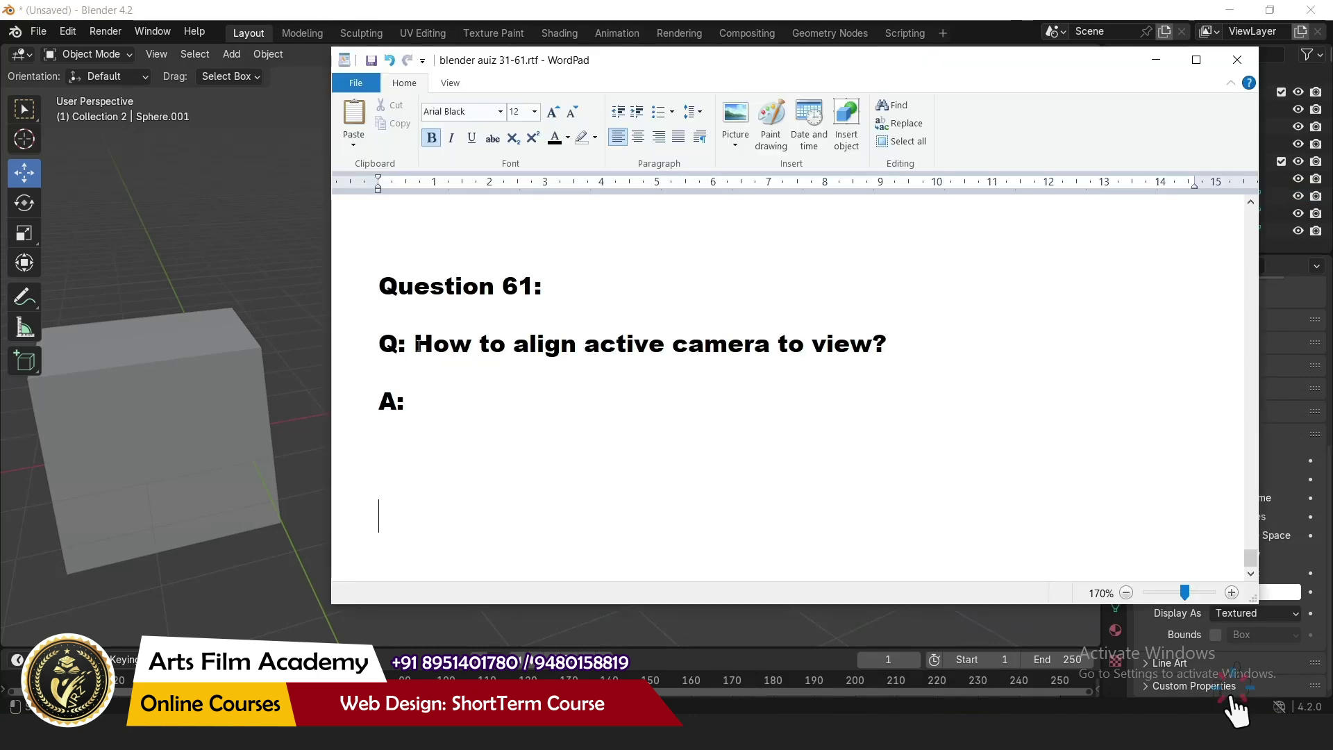
{"action": "left_click_drag", "start_coordinate": [416, 345], "coordinate": [903, 348]}
{"action": "left_click", "coordinate": [420, 402]}
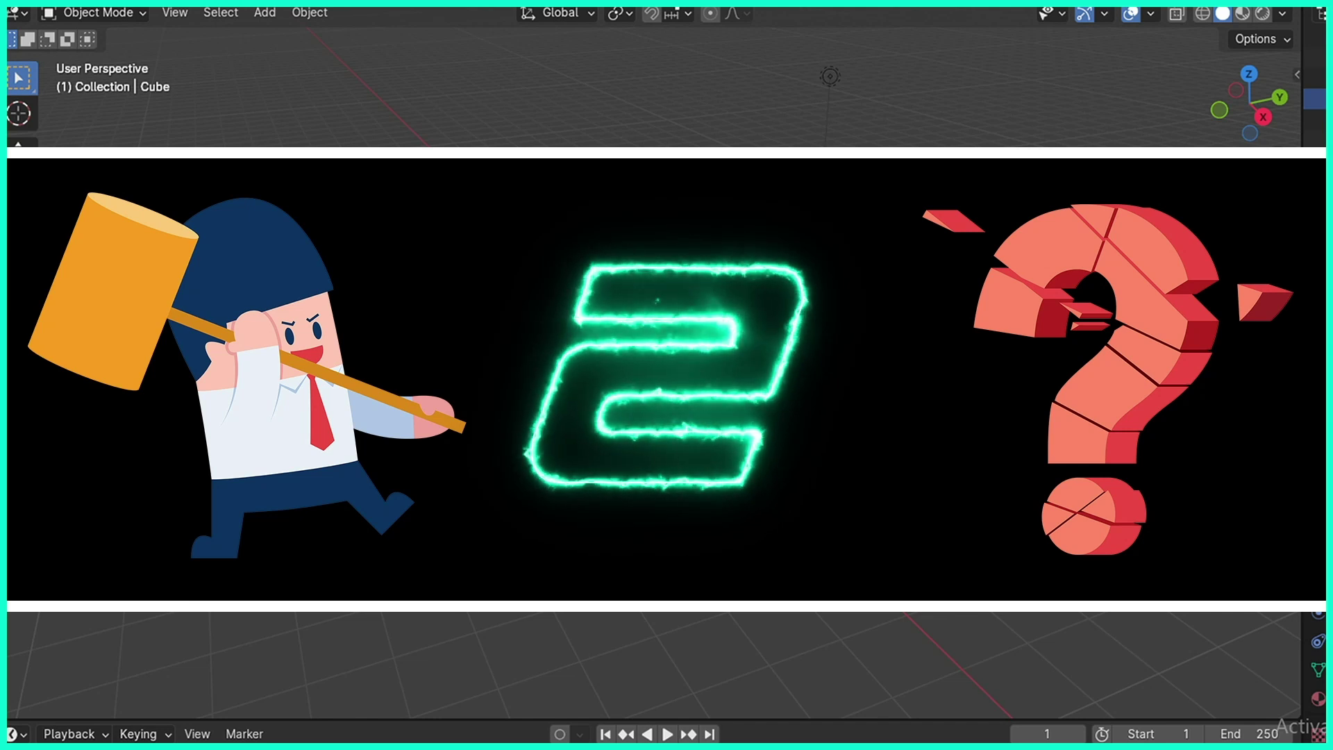
{"action": "left_click_drag", "start_coordinate": [414, 402], "coordinate": [1088, 419]}
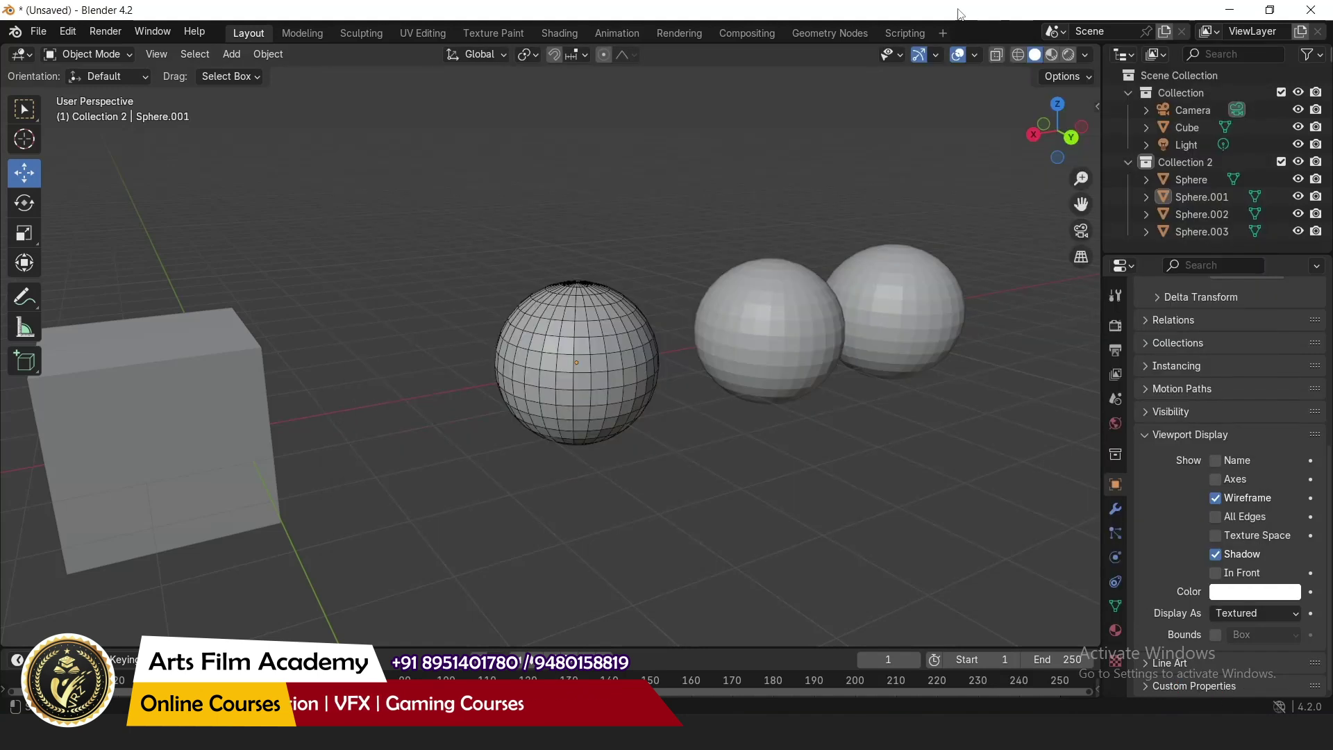
In Blender, select the camera, look through its current view, return to the perspective view and deselect the camera
{"action": "scroll", "coordinate": [747, 387], "scroll_direction": "down", "scroll_amount": 3}
{"action": "scroll", "coordinate": [747, 382], "scroll_direction": "down", "scroll_amount": 4}
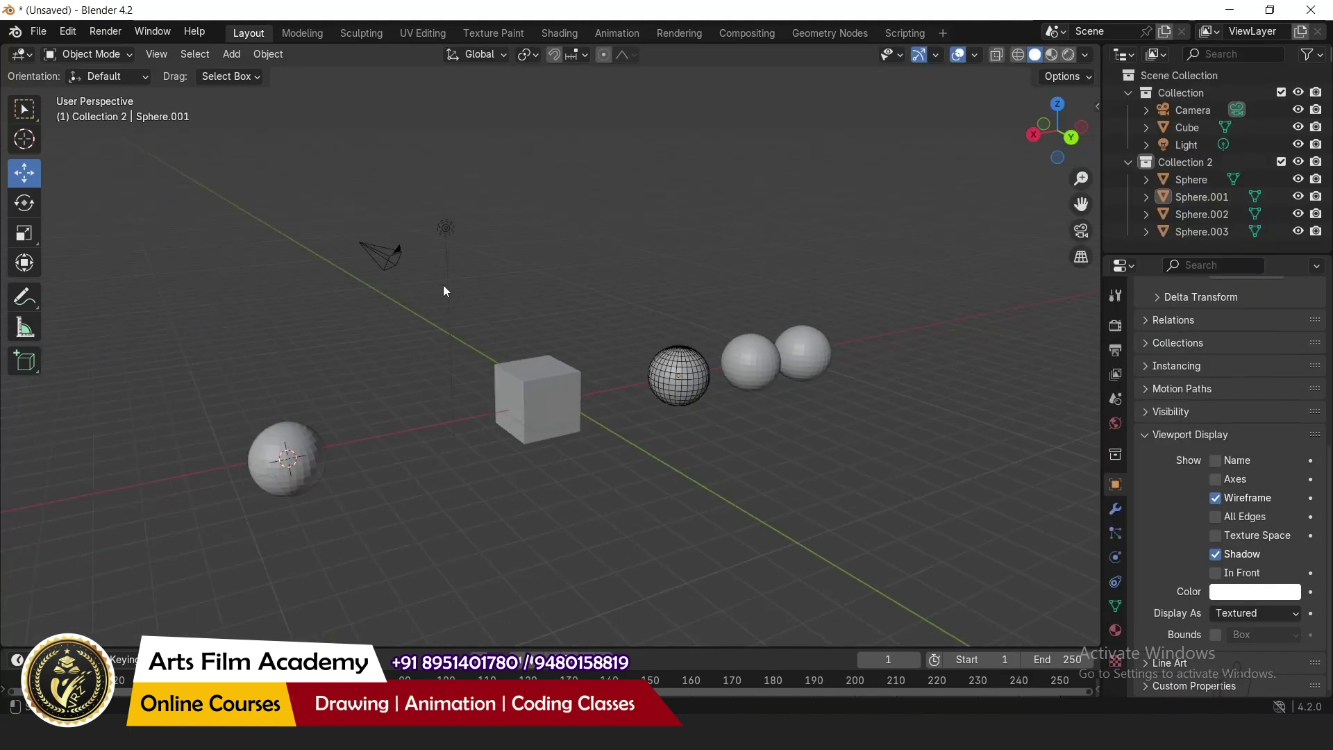
{"action": "left_click", "coordinate": [366, 252]}
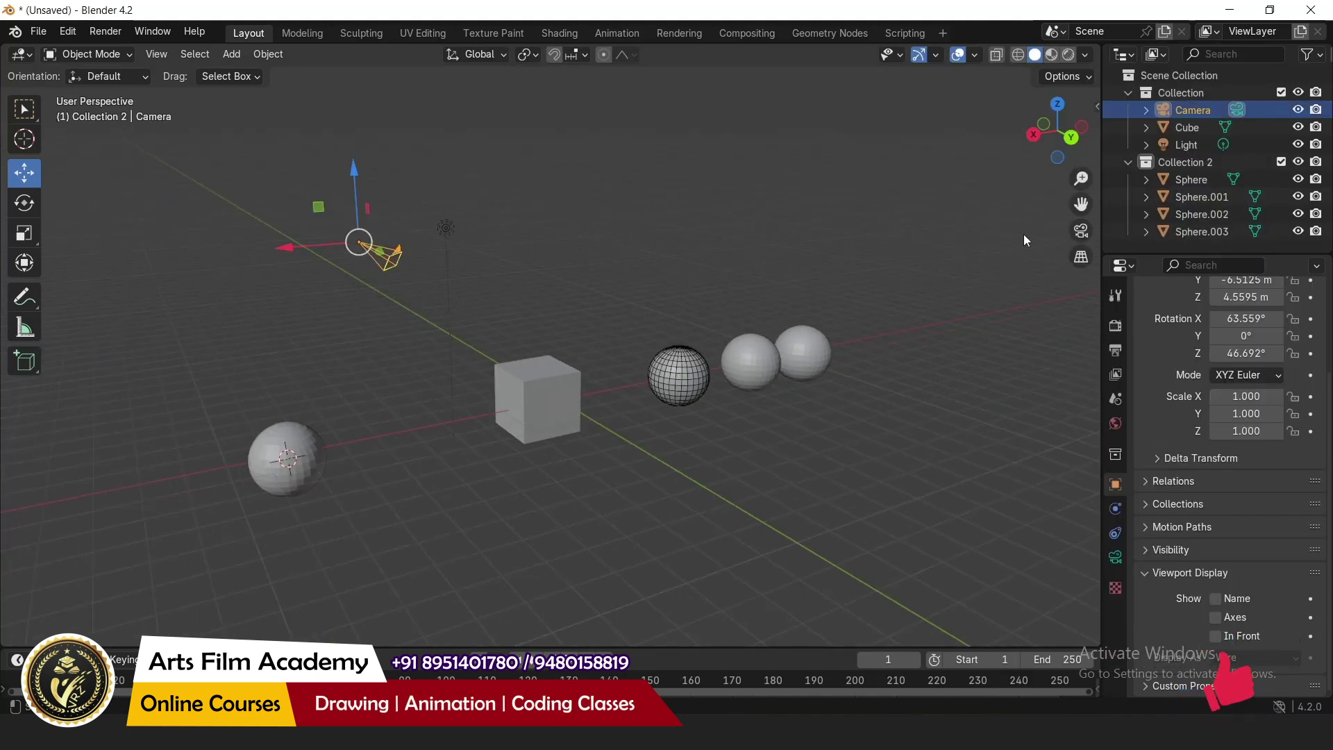
{"action": "left_click", "coordinate": [1076, 233]}
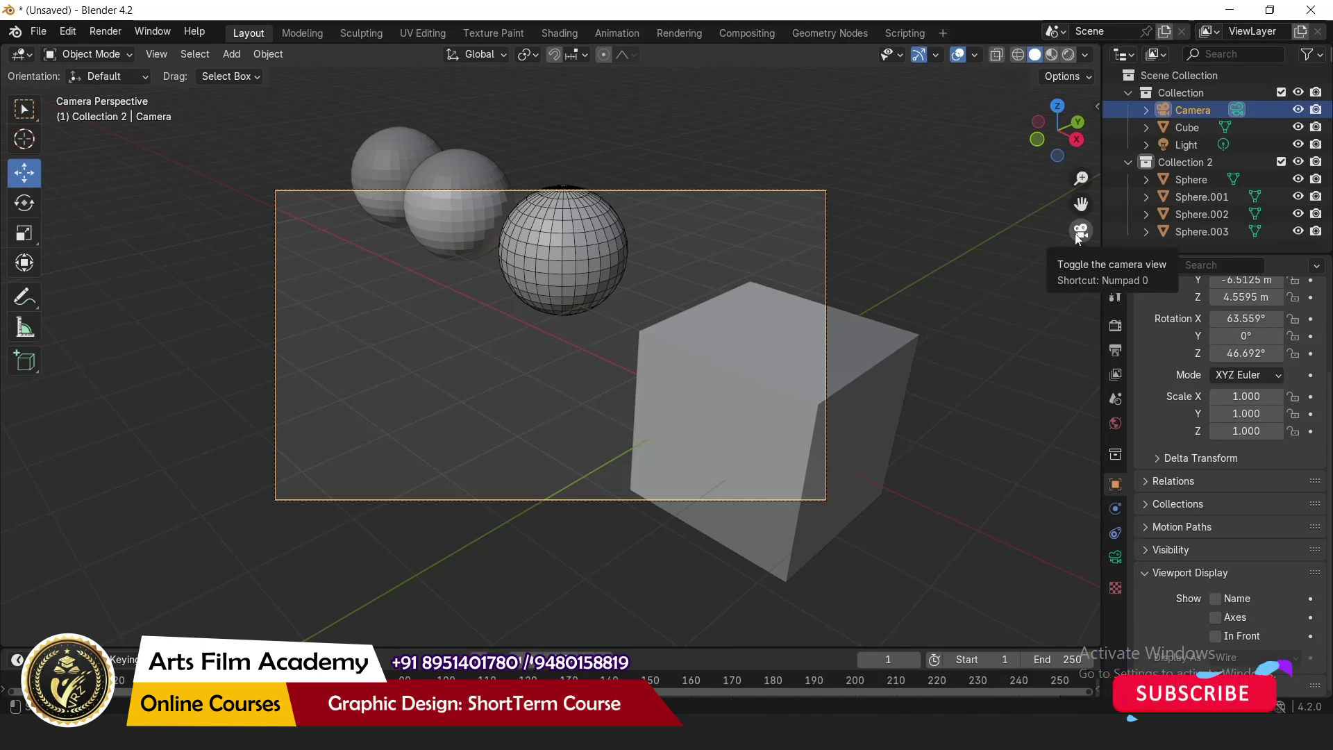
{"action": "left_click", "coordinate": [1075, 233]}
{"action": "left_click", "coordinate": [581, 467]}
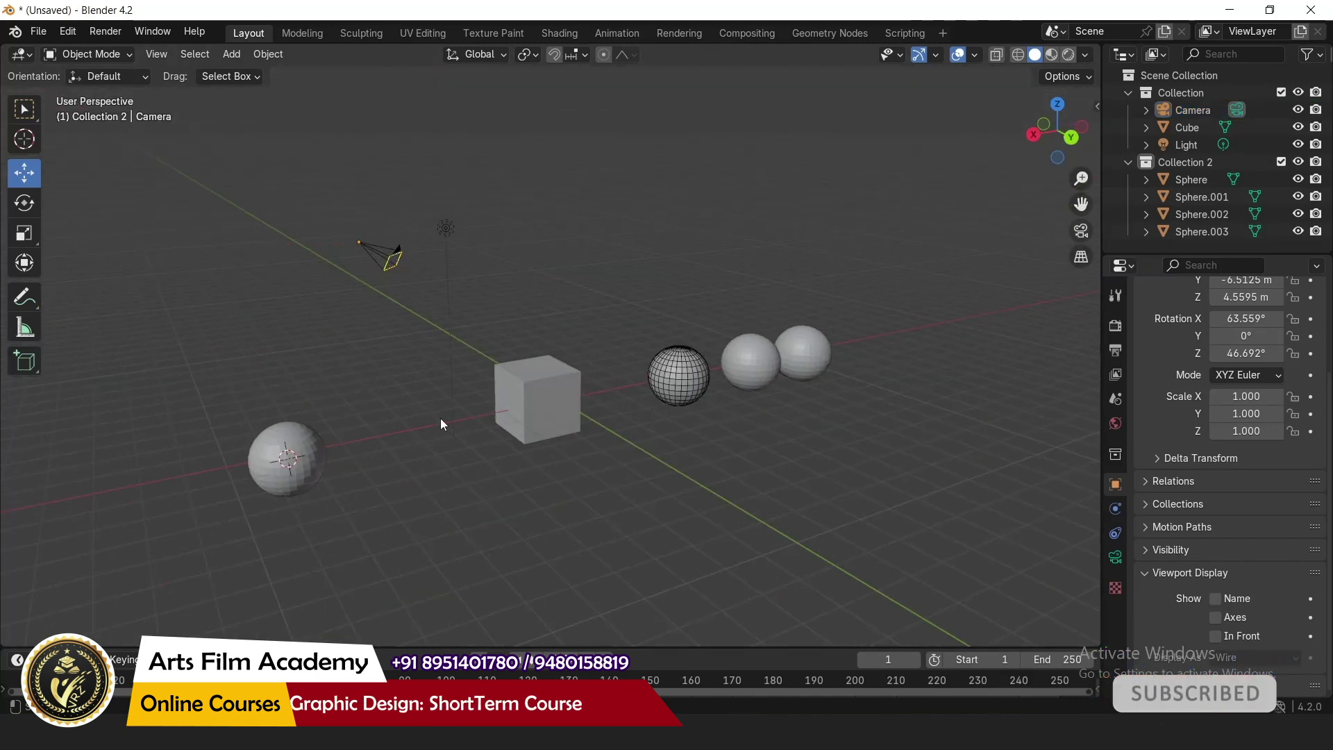
Align the active camera to a new low-angle view framing the cube and the row of three spheres
{"action": "middle_click_drag", "start_coordinate": [681, 473], "coordinate": [559, 399]}
{"action": "scroll", "coordinate": [639, 405], "scroll_direction": "up", "scroll_amount": 3}
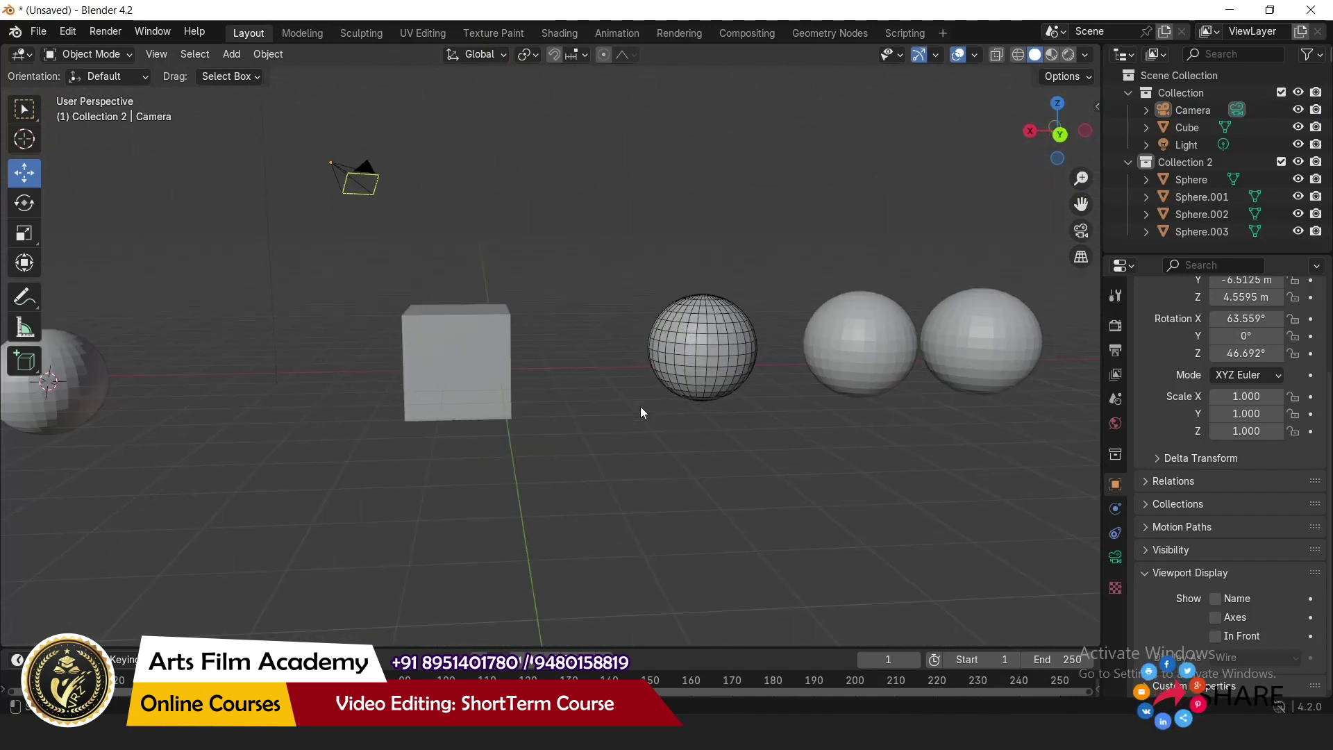
{"action": "middle_click_drag", "start_coordinate": [532, 461], "coordinate": [616, 468]}
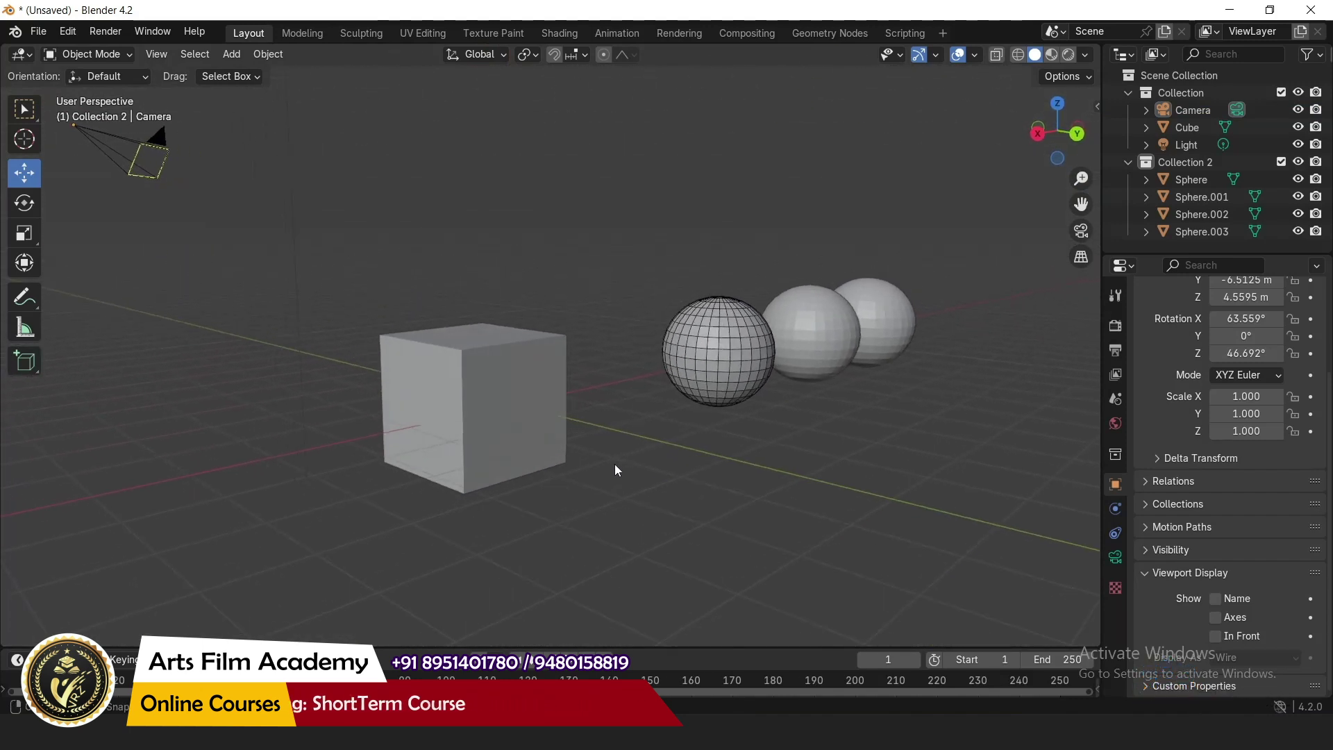
{"action": "scroll", "coordinate": [604, 410], "scroll_direction": "up", "scroll_amount": 2}
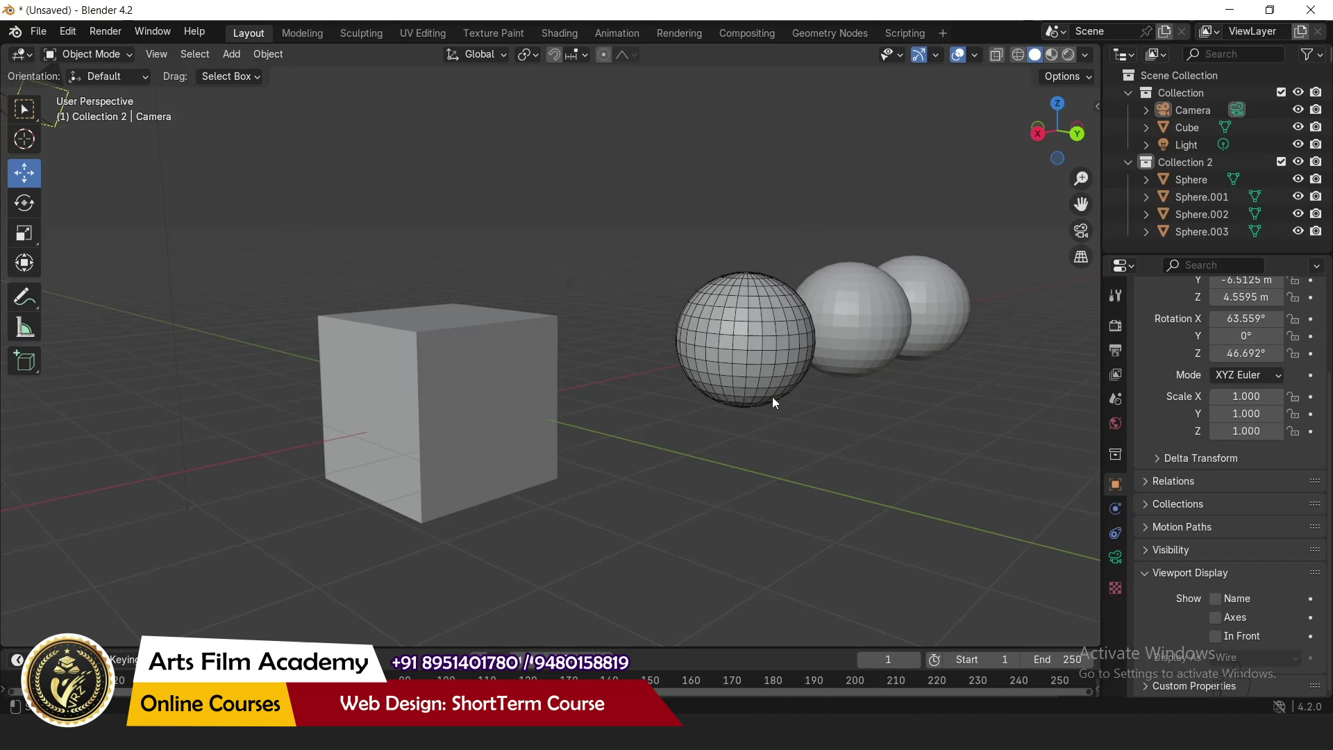
{"action": "mouse_move", "coordinate": [815, 380]}
{"action": "middle_mouse_down"}
{"action": "mouse_move", "coordinate": [778, 390]}
{"action": "mouse_move", "coordinate": [798, 392]}
{"action": "middle_mouse_up"}
{"action": "scroll", "coordinate": [311, 403], "scroll_direction": "down", "scroll_amount": 1}
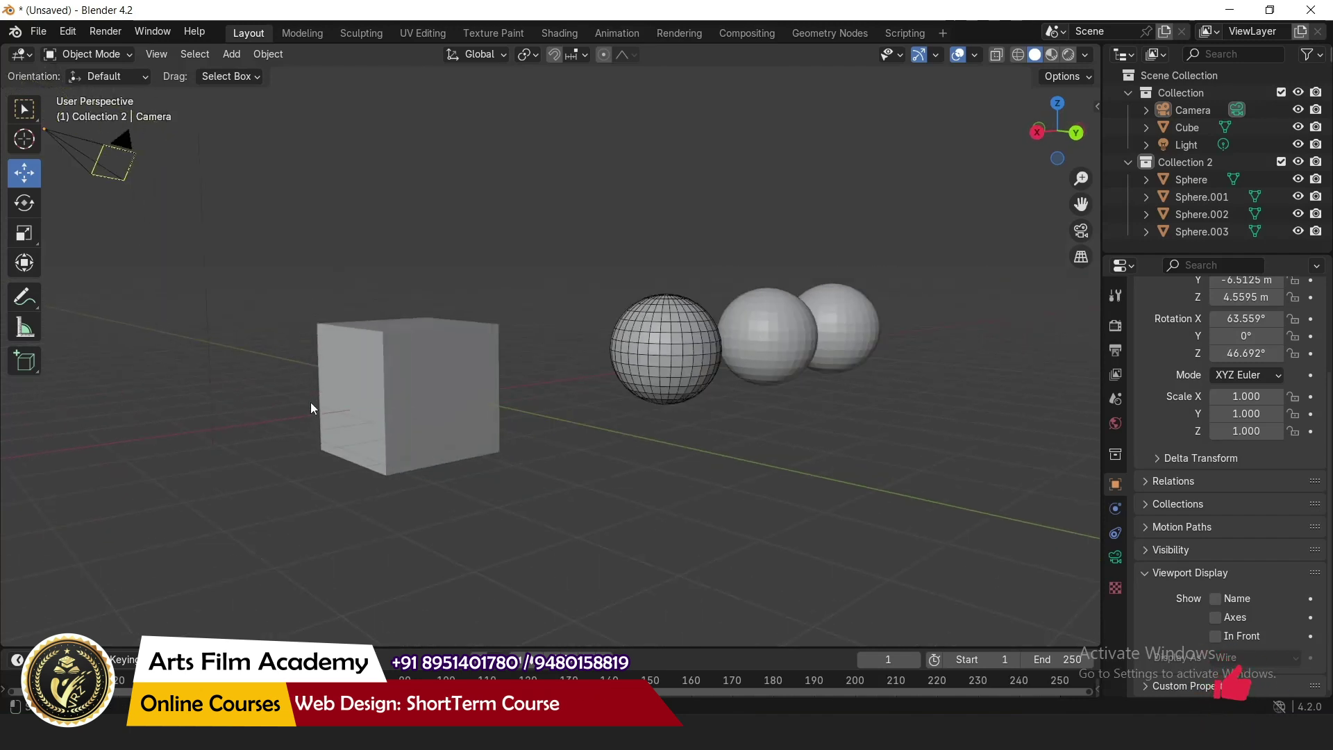
{"action": "scroll", "coordinate": [625, 376], "scroll_direction": "up", "scroll_amount": 2}
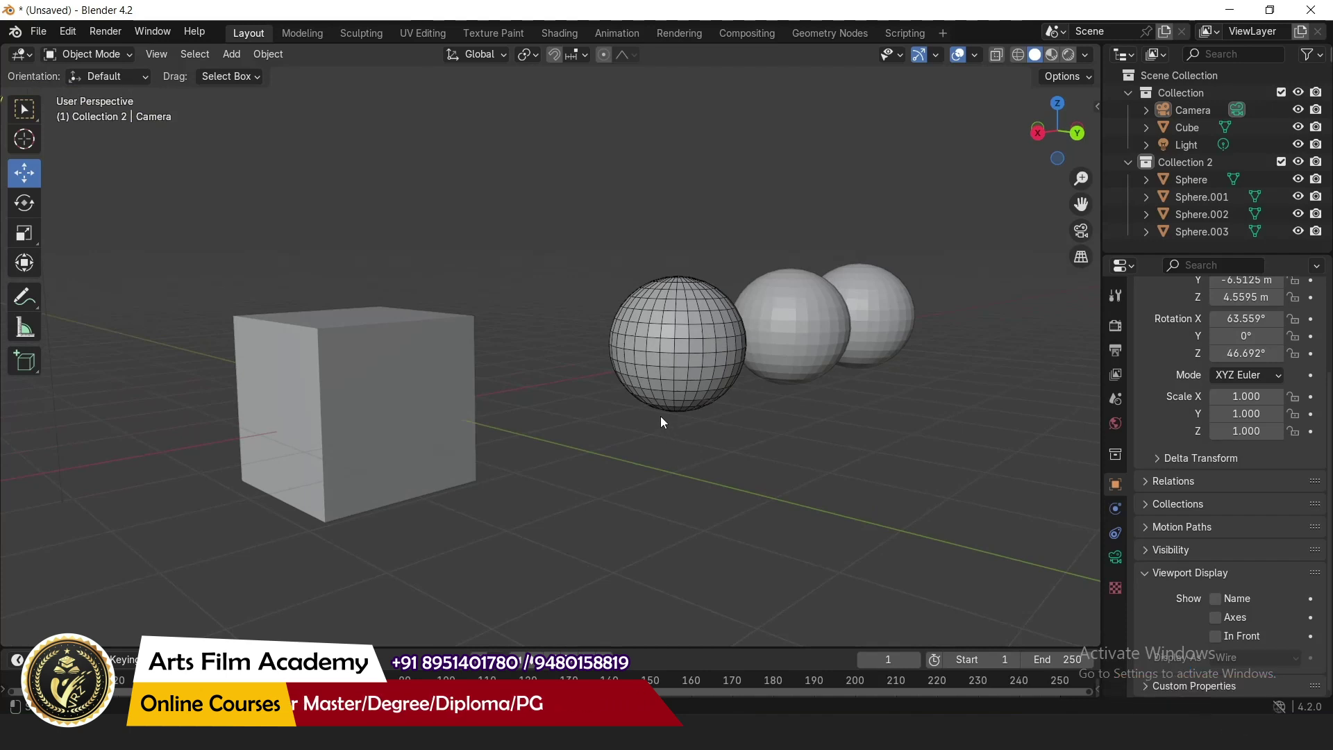
{"action": "key", "text": "ctrl+alt+KP_0"}
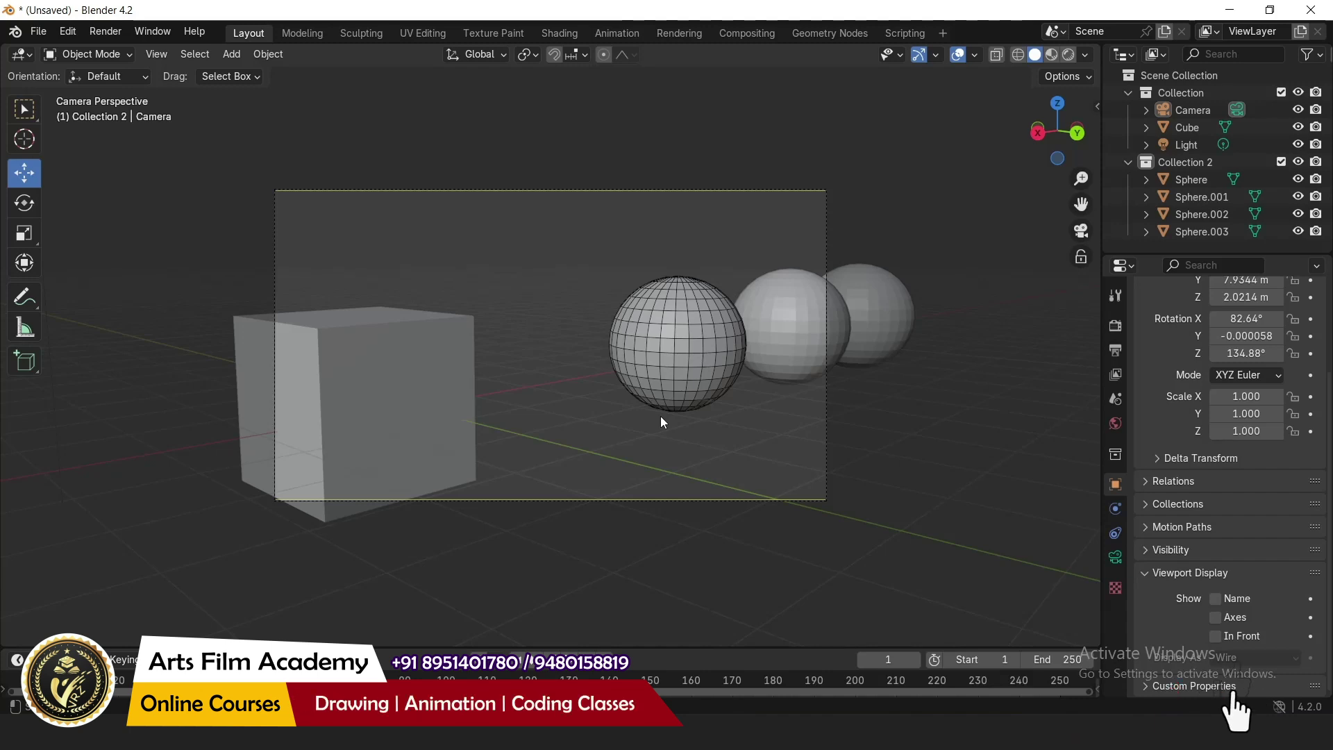
Review the highlighted Question 61 answer in WordPad and minimise the document to return to Blender
{"action": "left_click", "coordinate": [898, 732]}
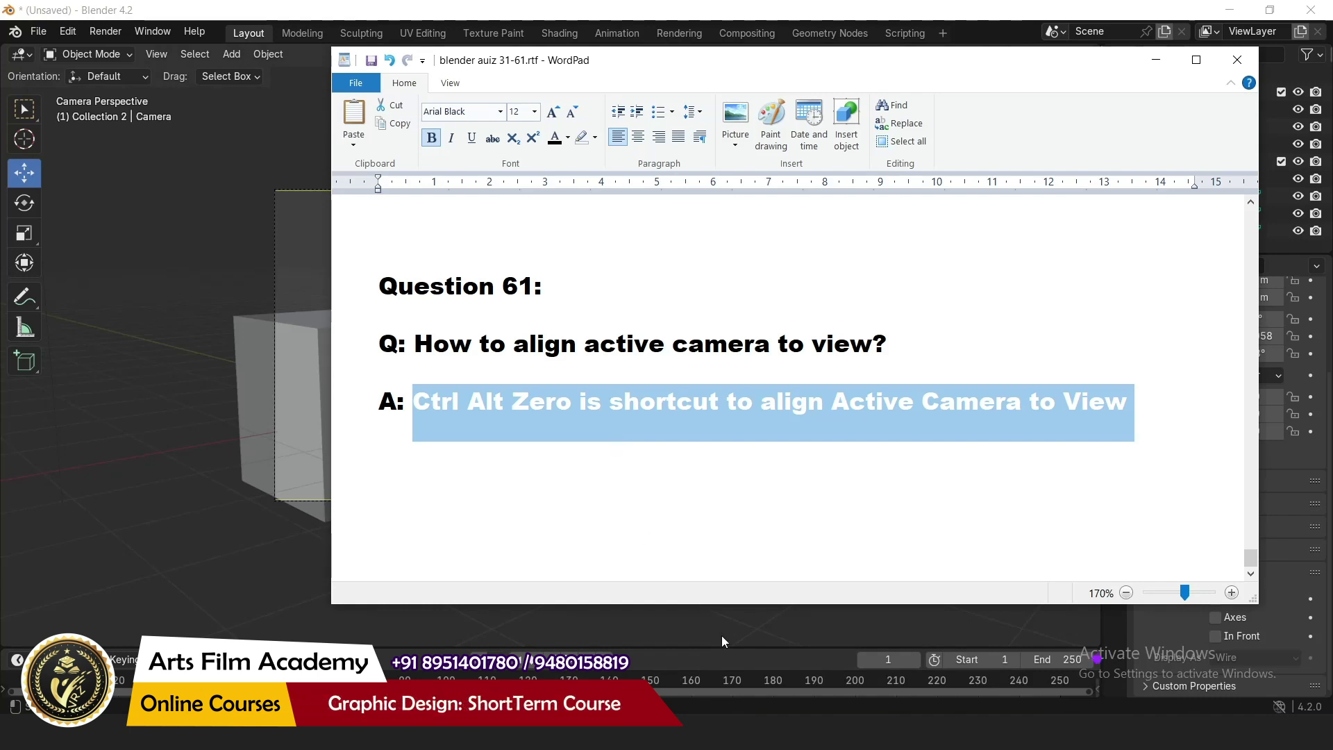
{"action": "left_click", "coordinate": [1157, 60]}
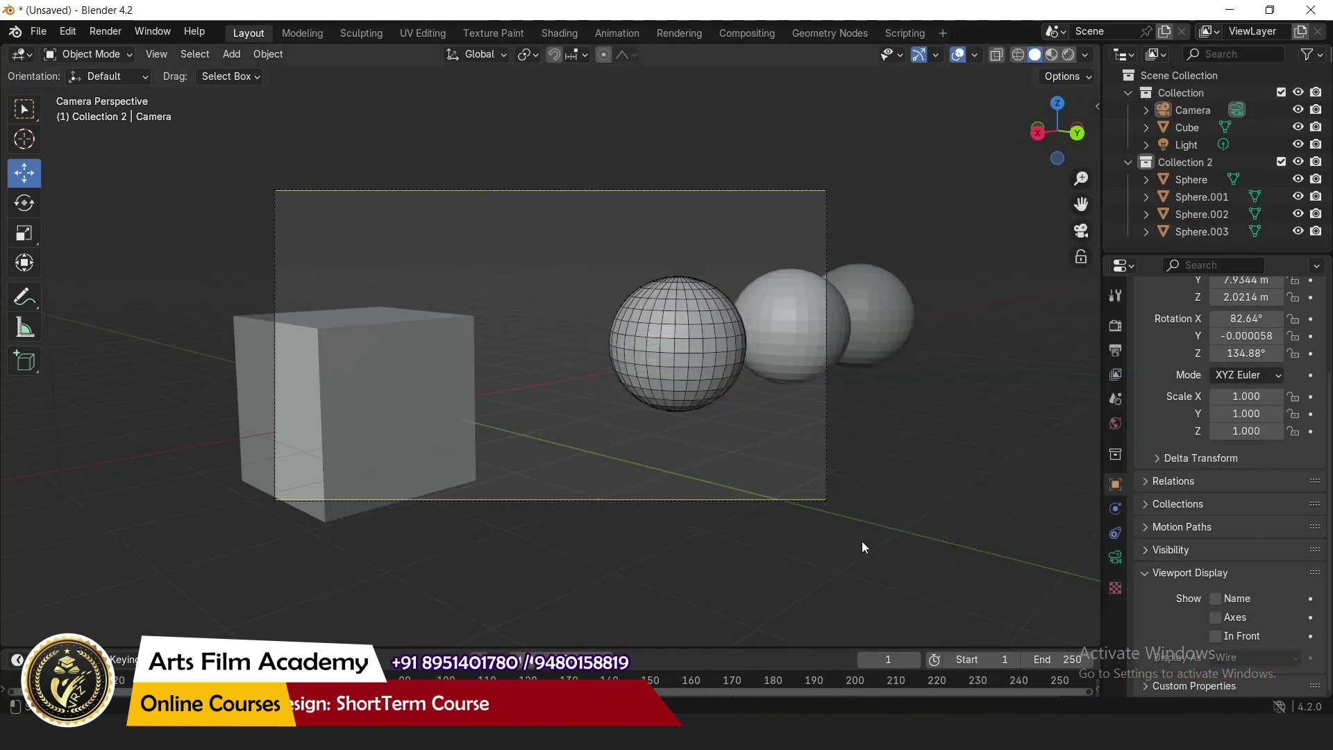